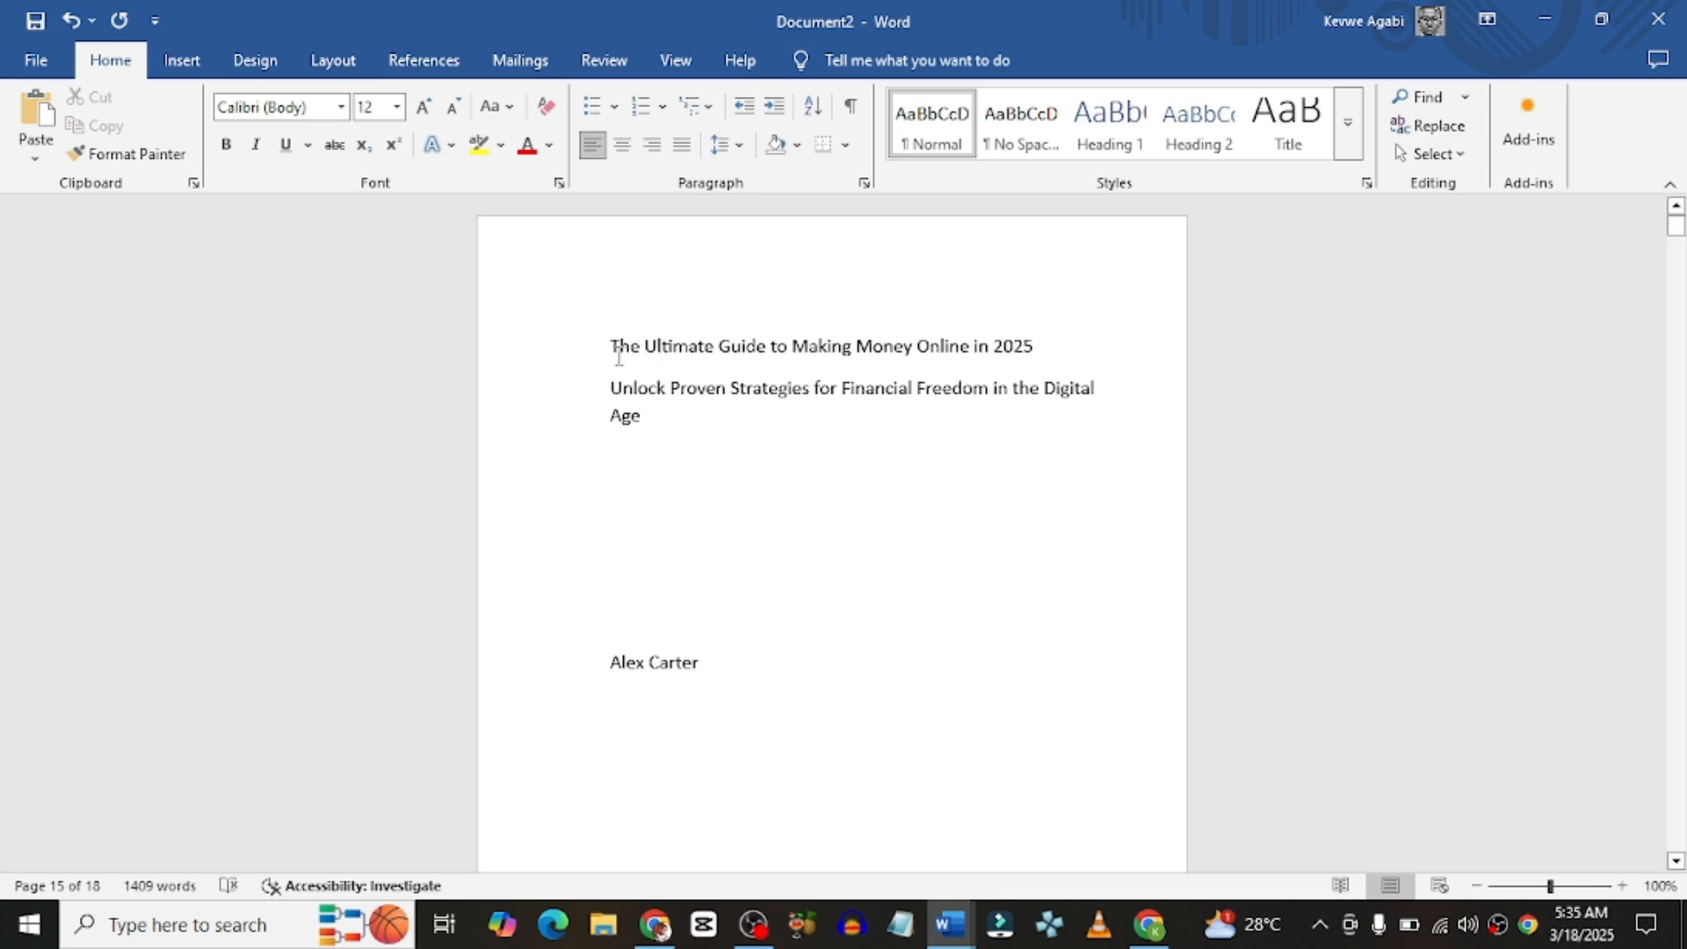
# Step: Set 6" × 9" paper for the whole document and enable different odd and even headers and footers
pyautogui.click(339, 72)
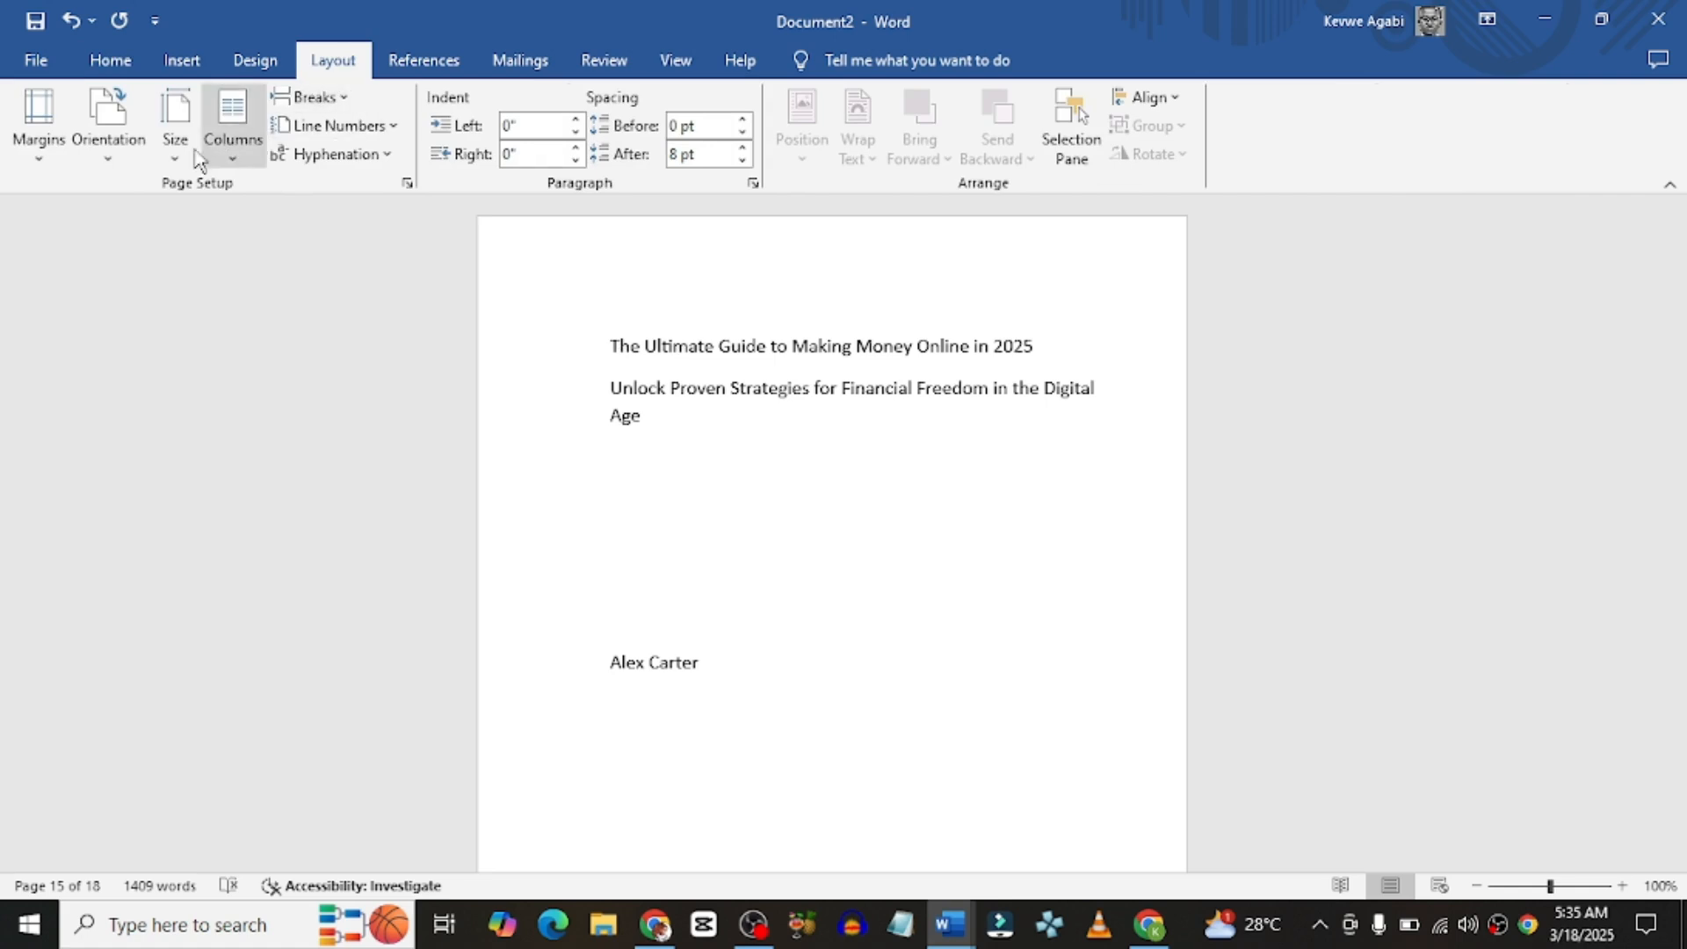
pyautogui.click(39, 145)
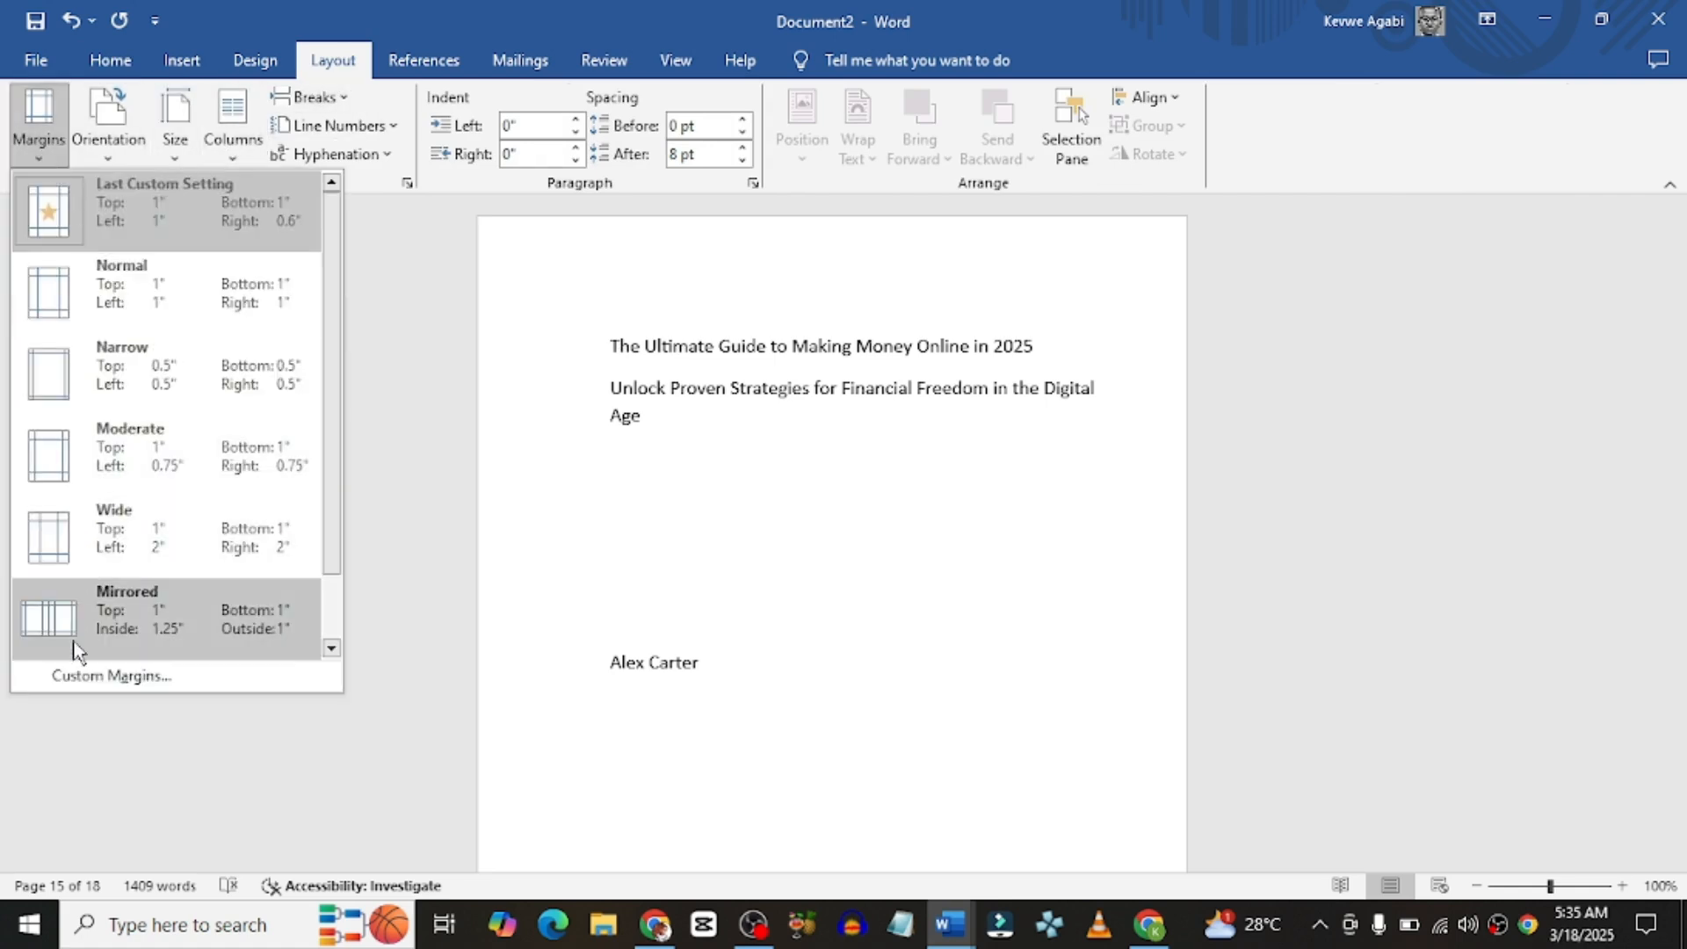
pyautogui.click(87, 676)
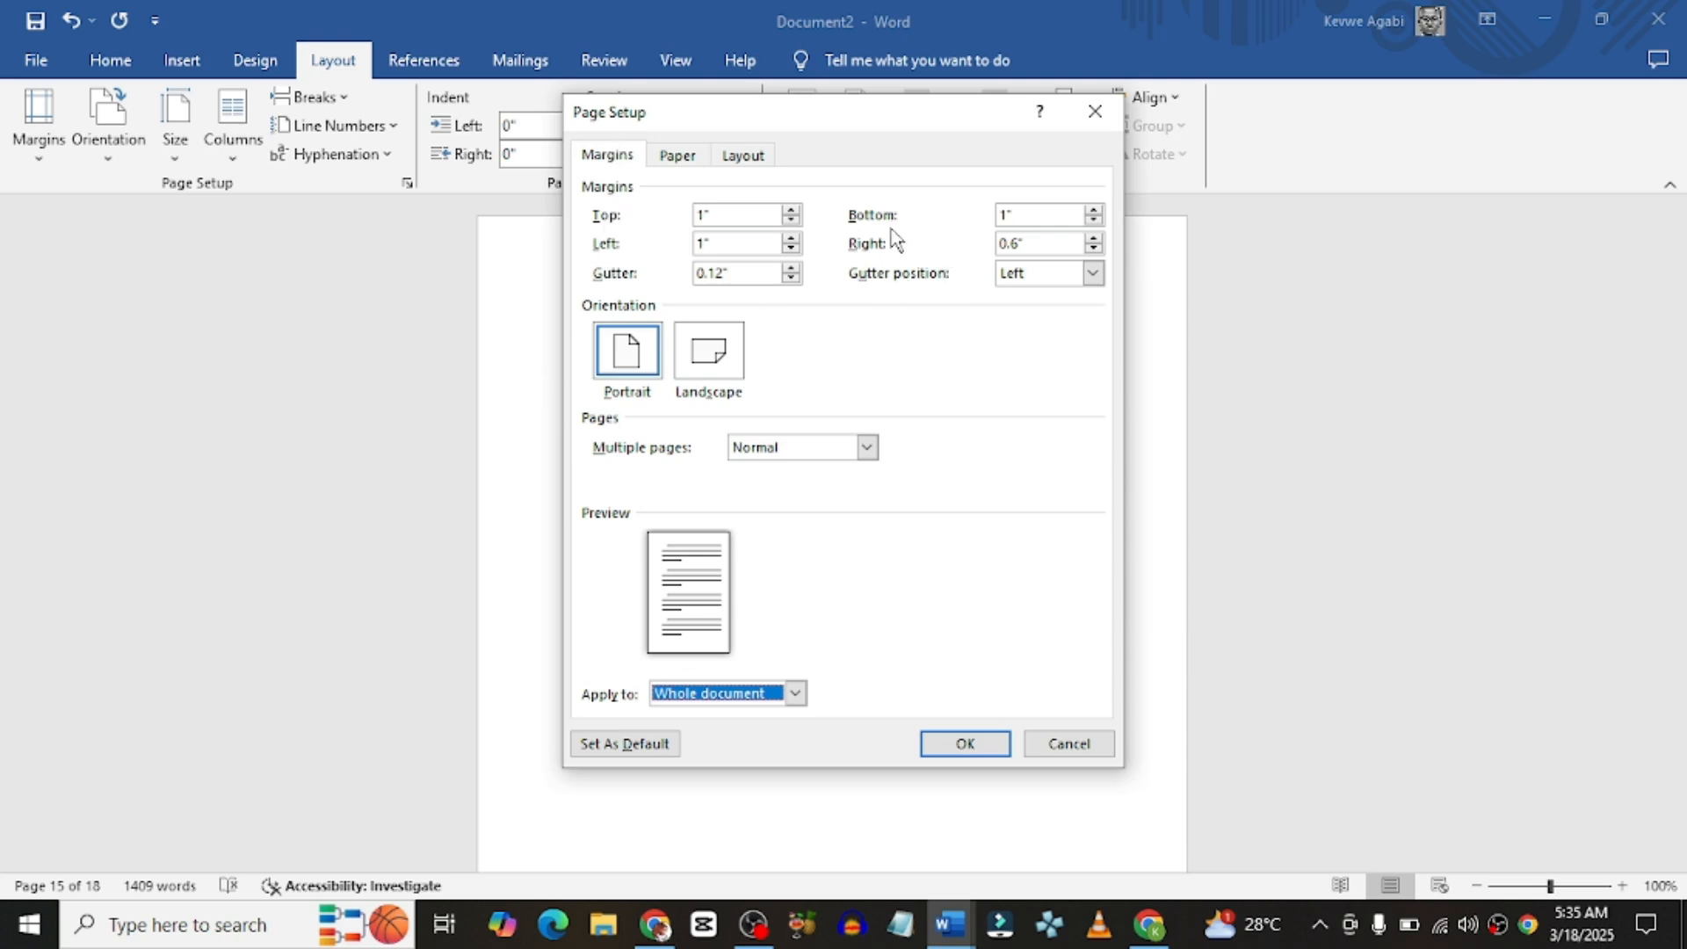
pyautogui.click(672, 161)
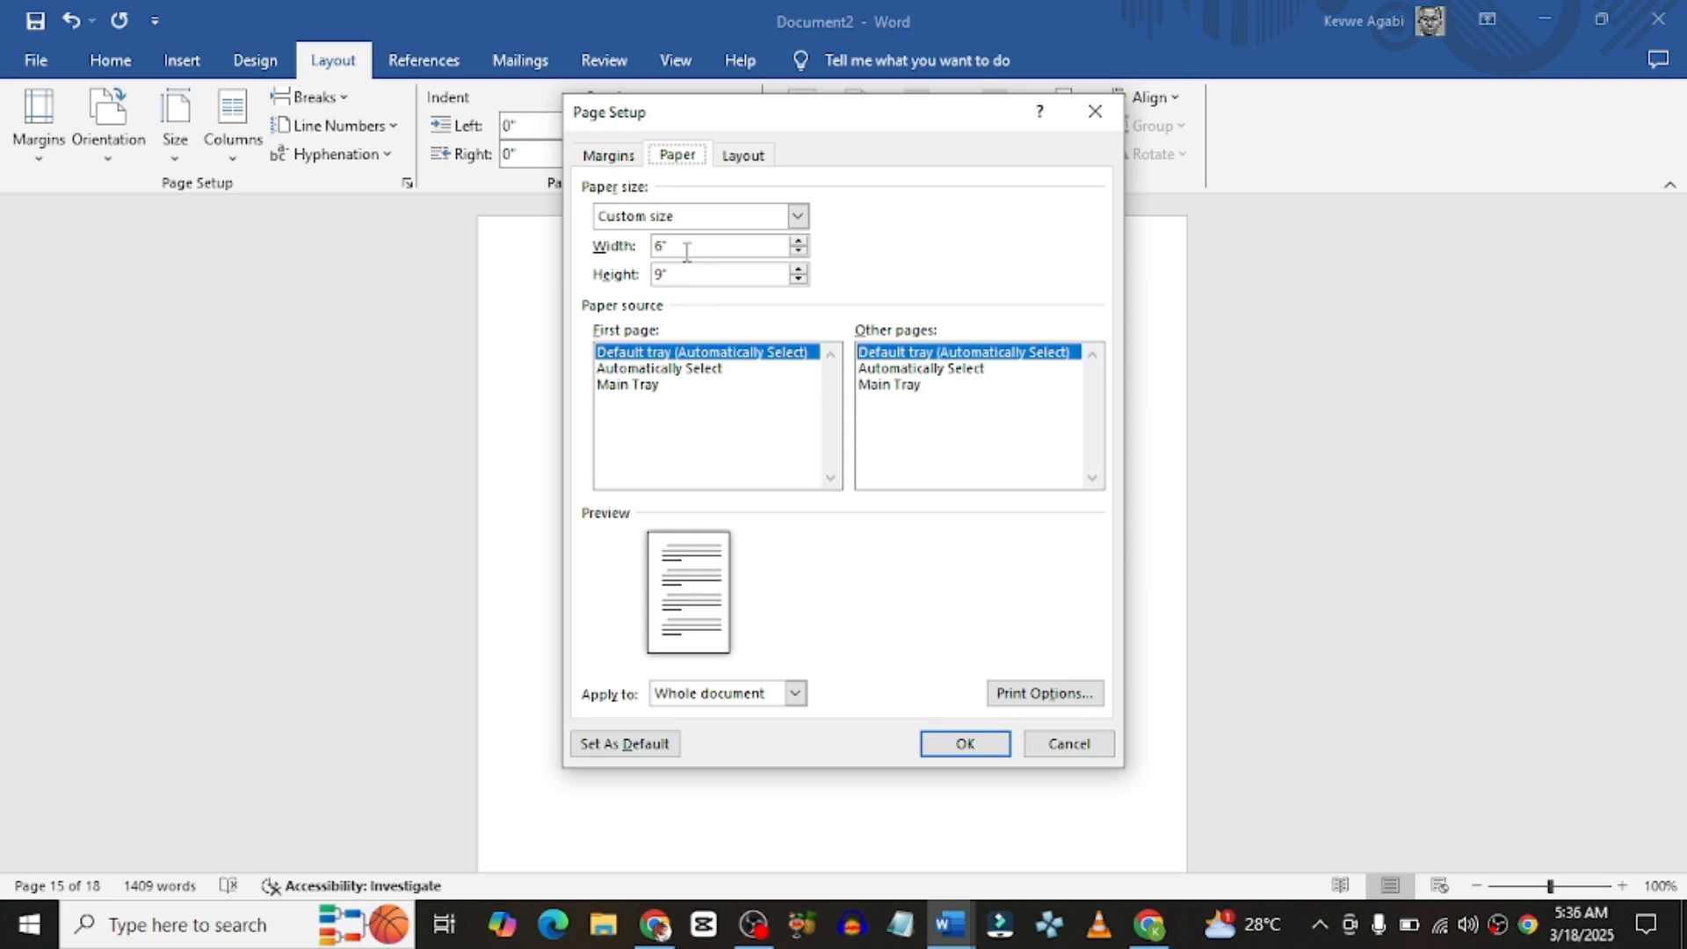
pyautogui.click(747, 158)
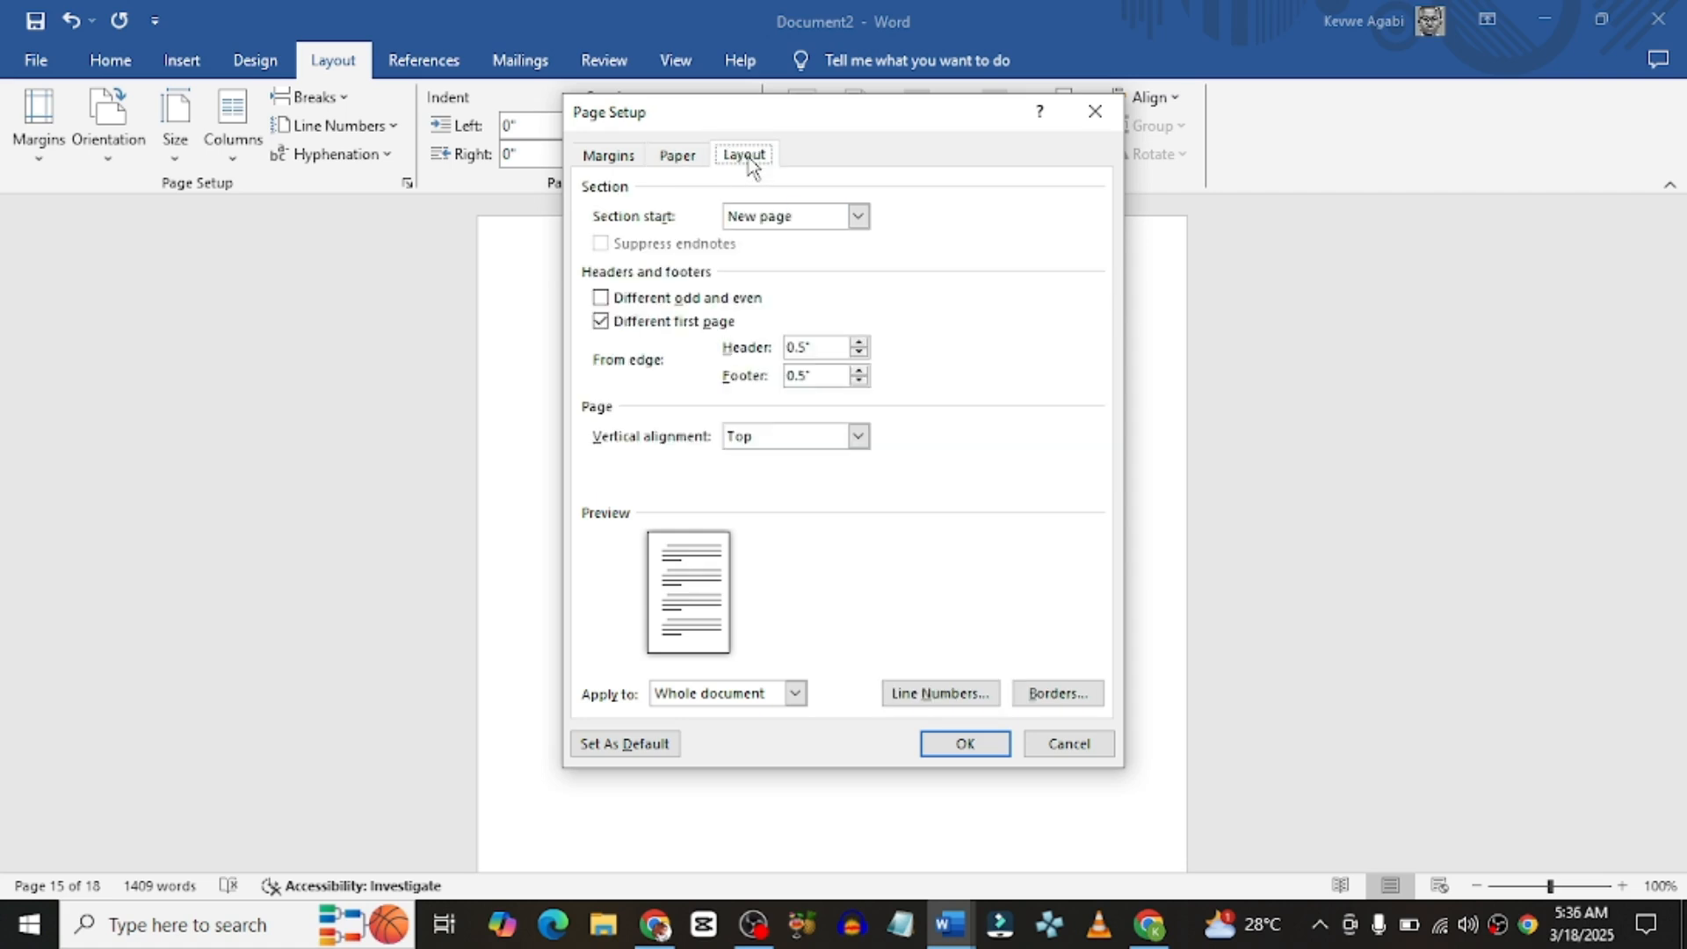
pyautogui.click(619, 299)
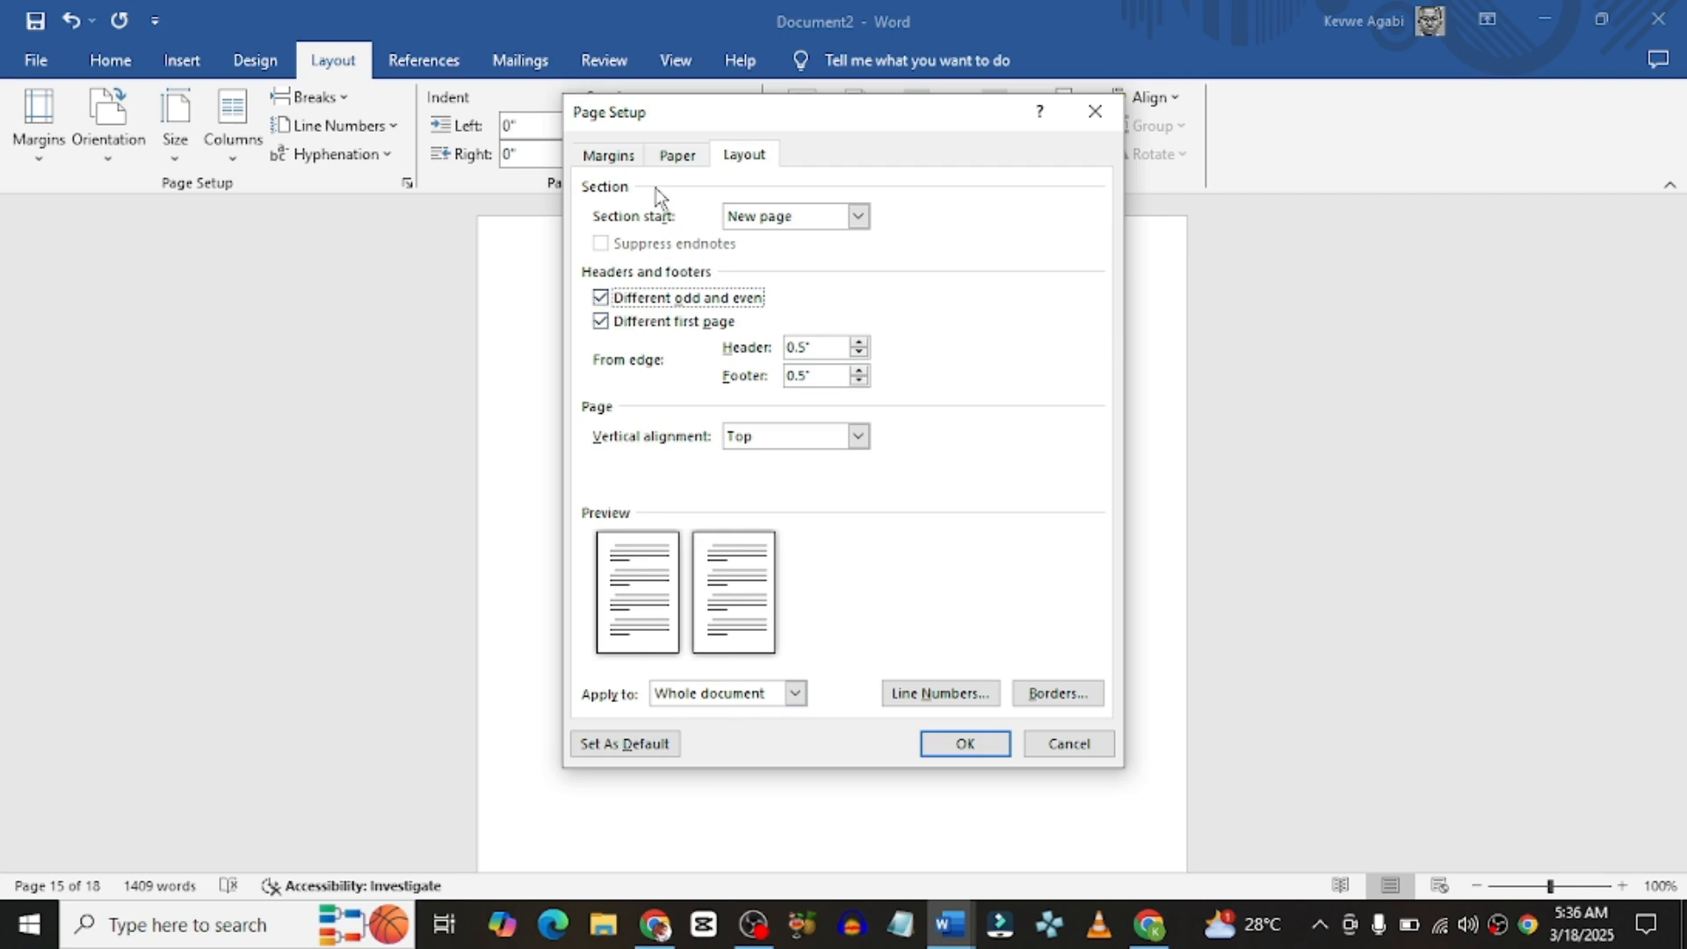
pyautogui.click(674, 157)
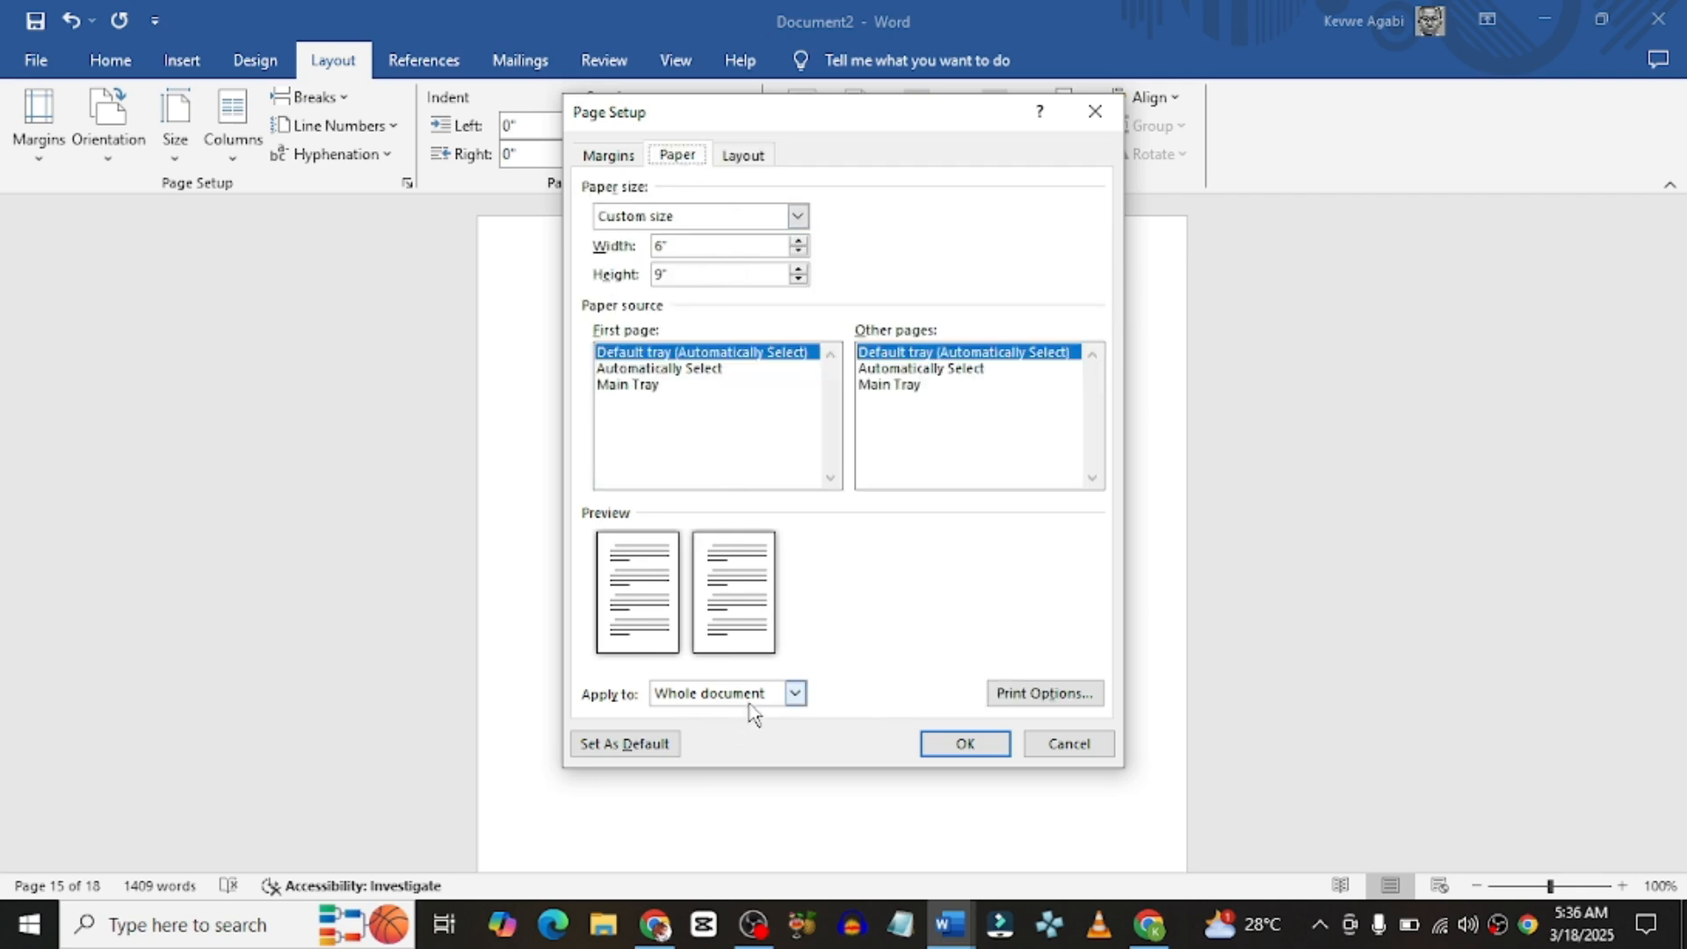
pyautogui.click(936, 749)
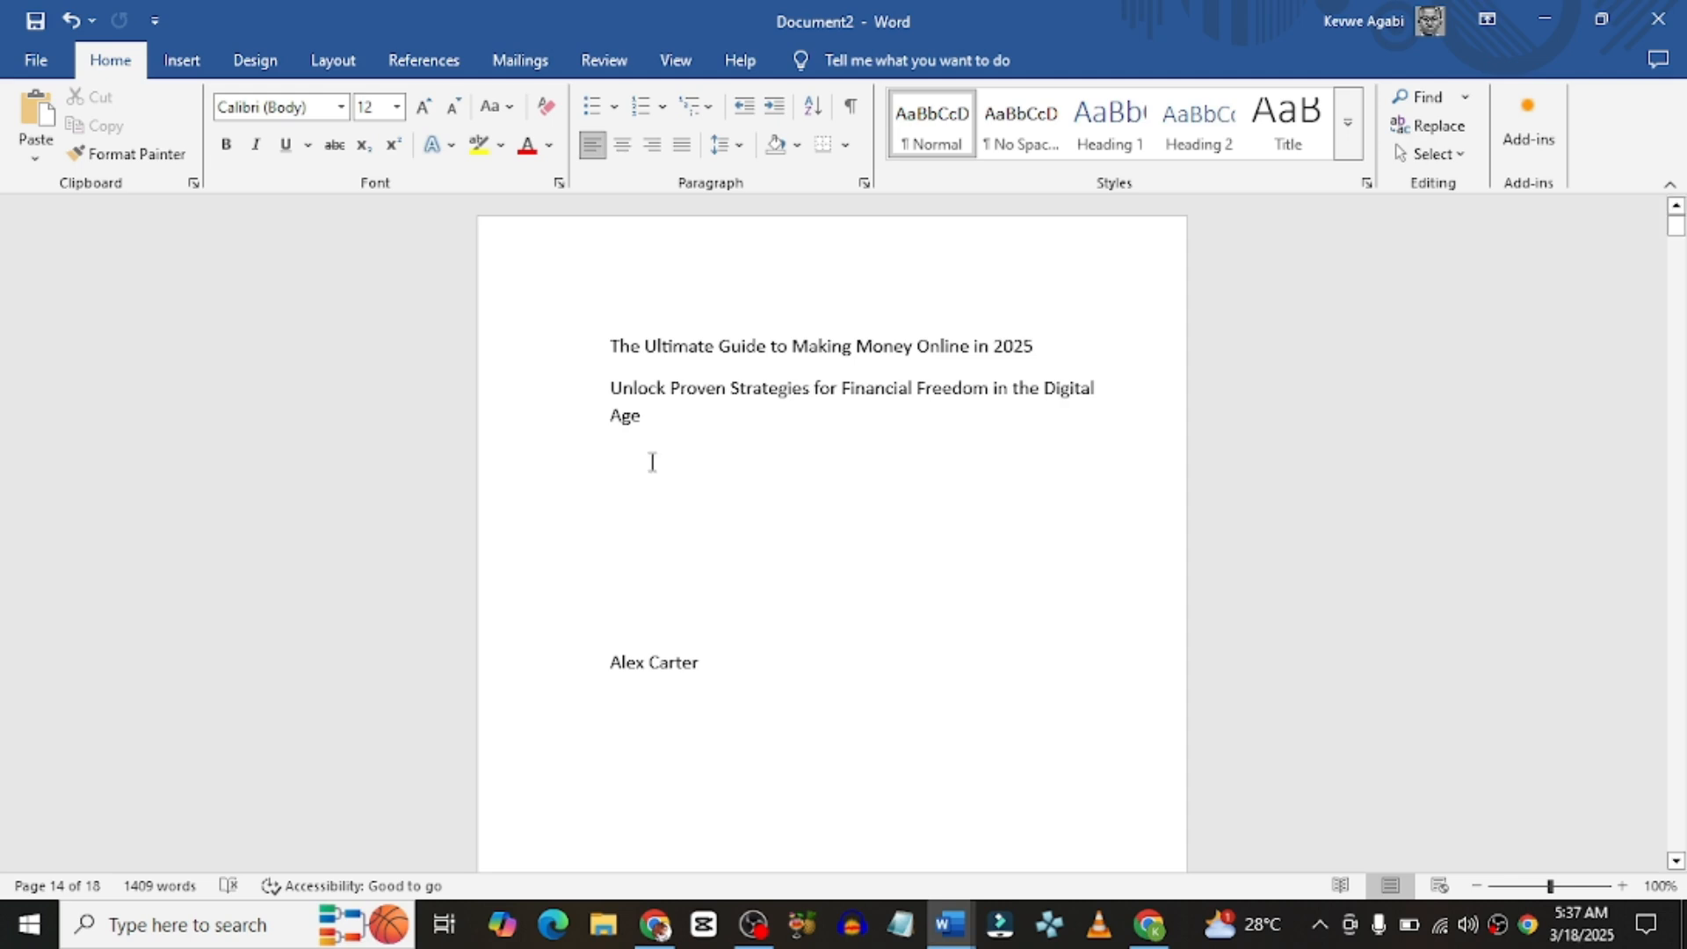
# Step: Set the entire manuscript in 11 pt Times New Roman
pyautogui.click(607, 343)
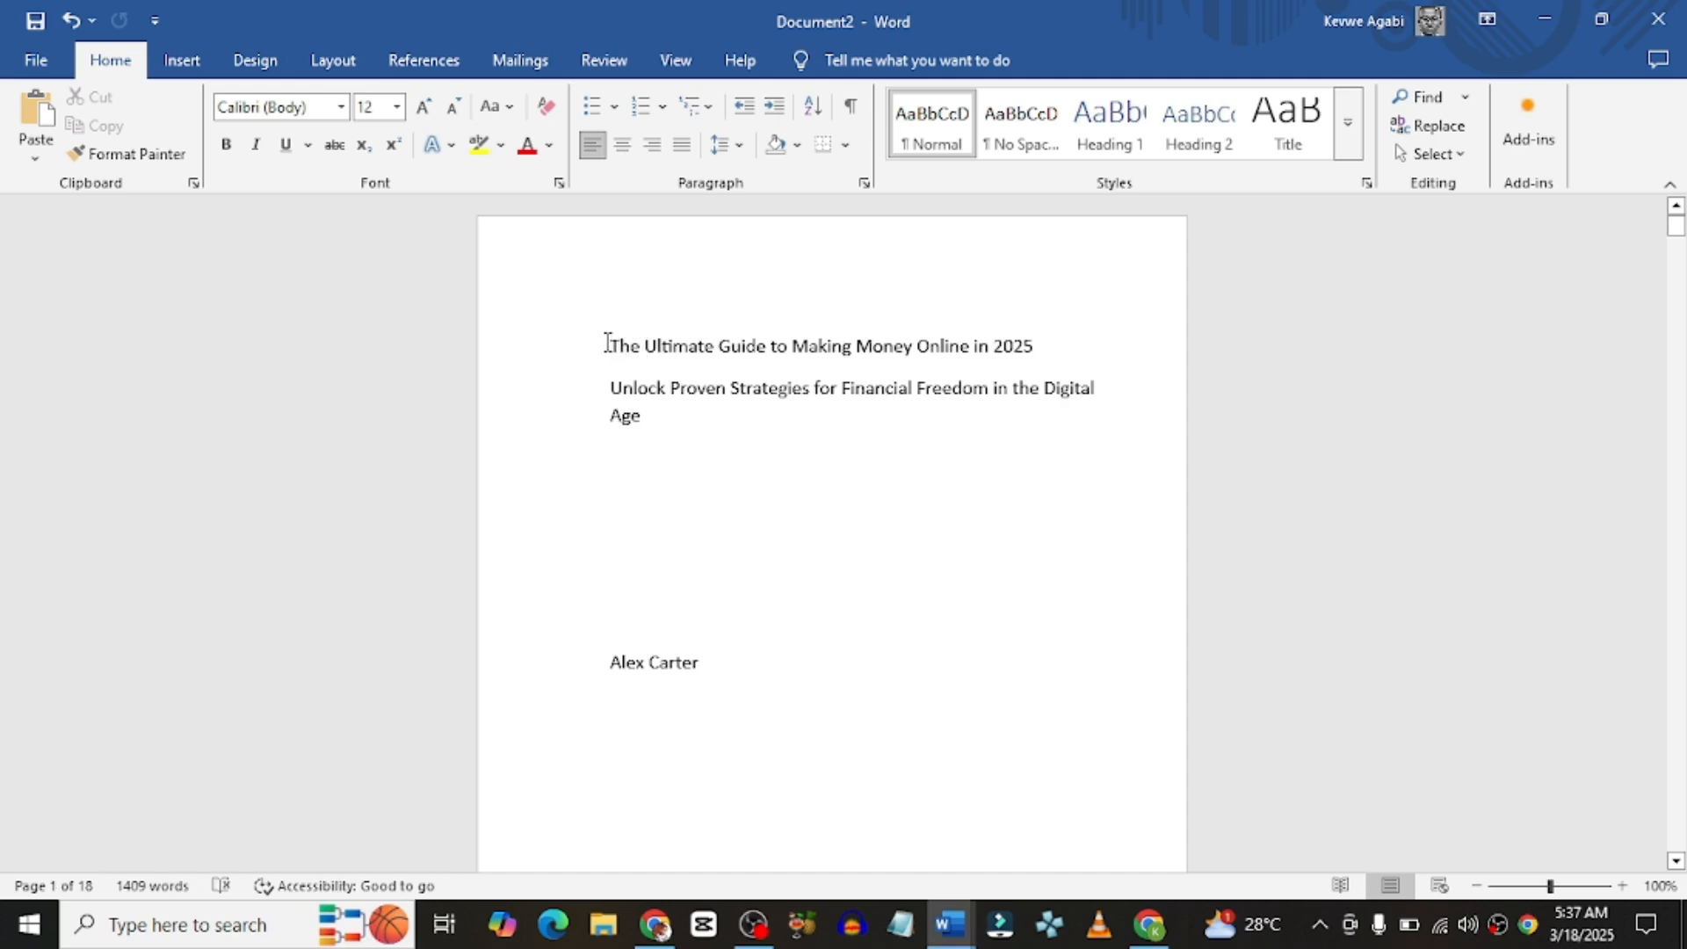
pyautogui.hotkey('ctrl', 'a')
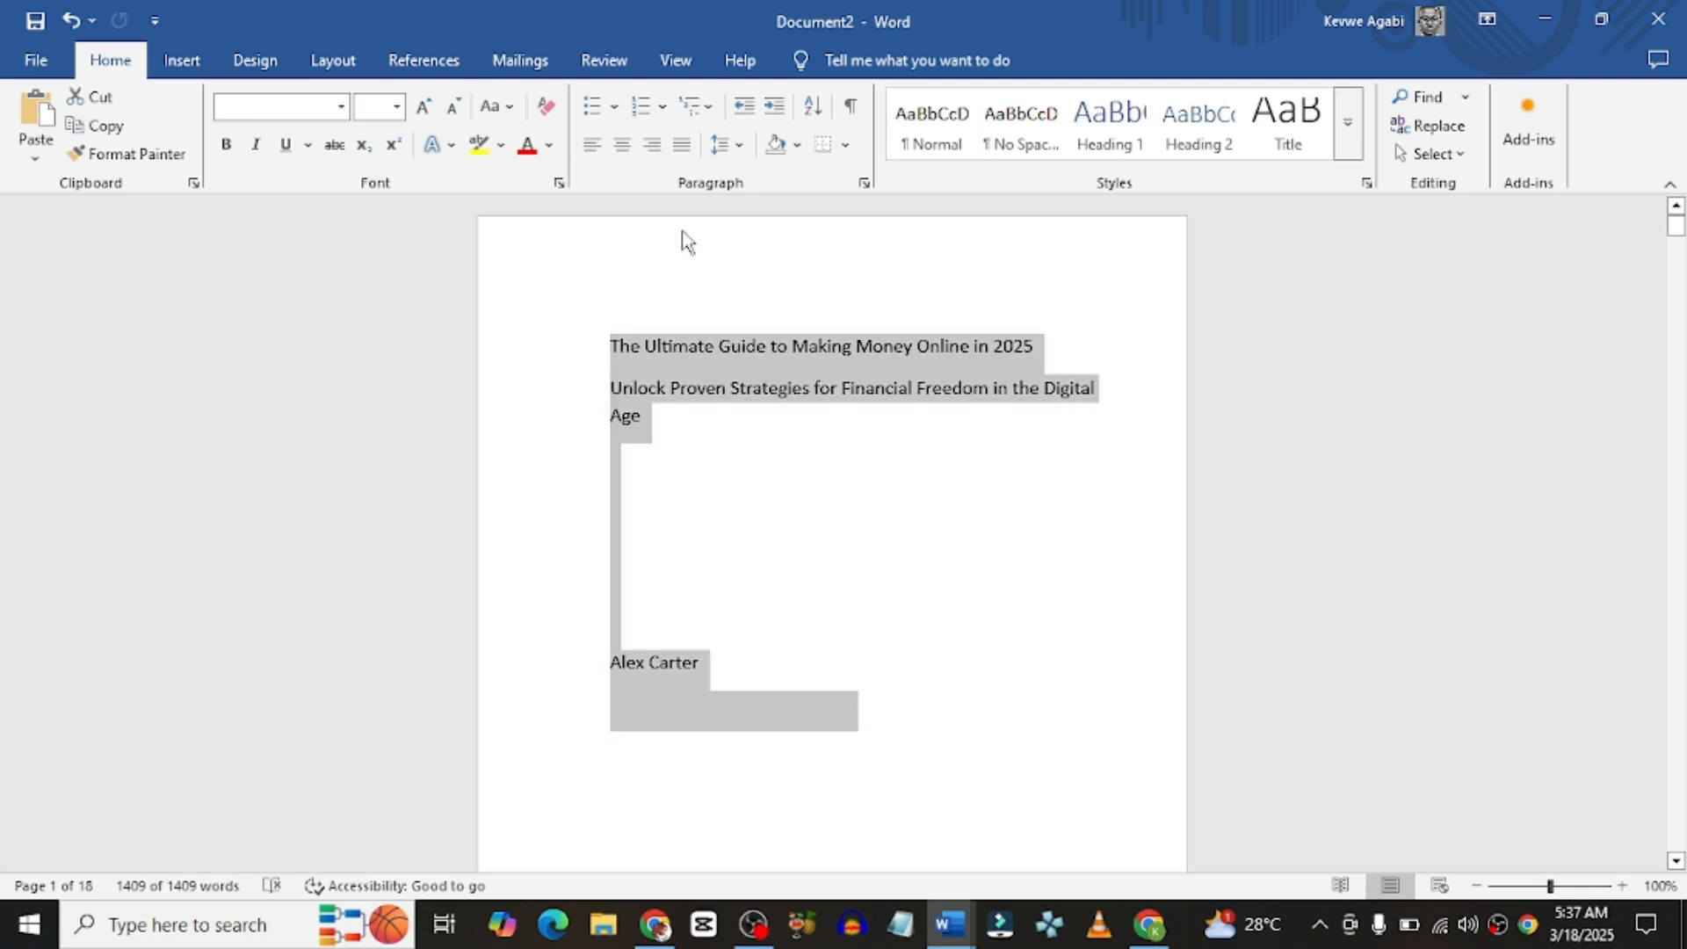
pyautogui.click(342, 107)
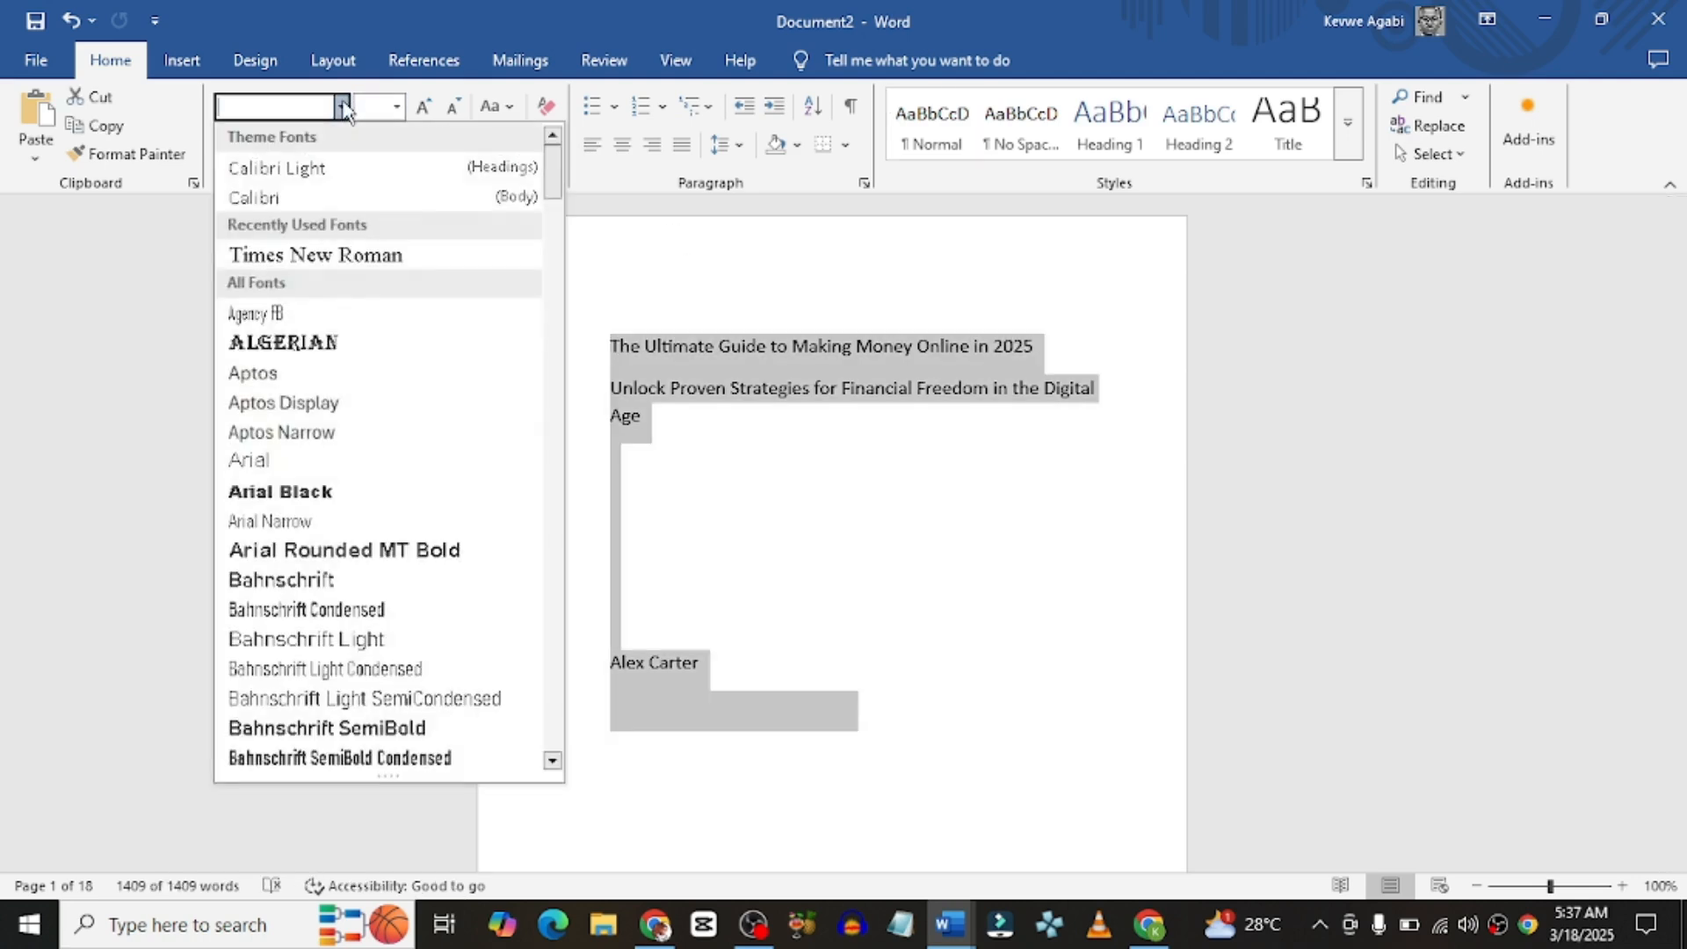
pyautogui.click(356, 256)
pyautogui.hotkey('ctrl', 'a')
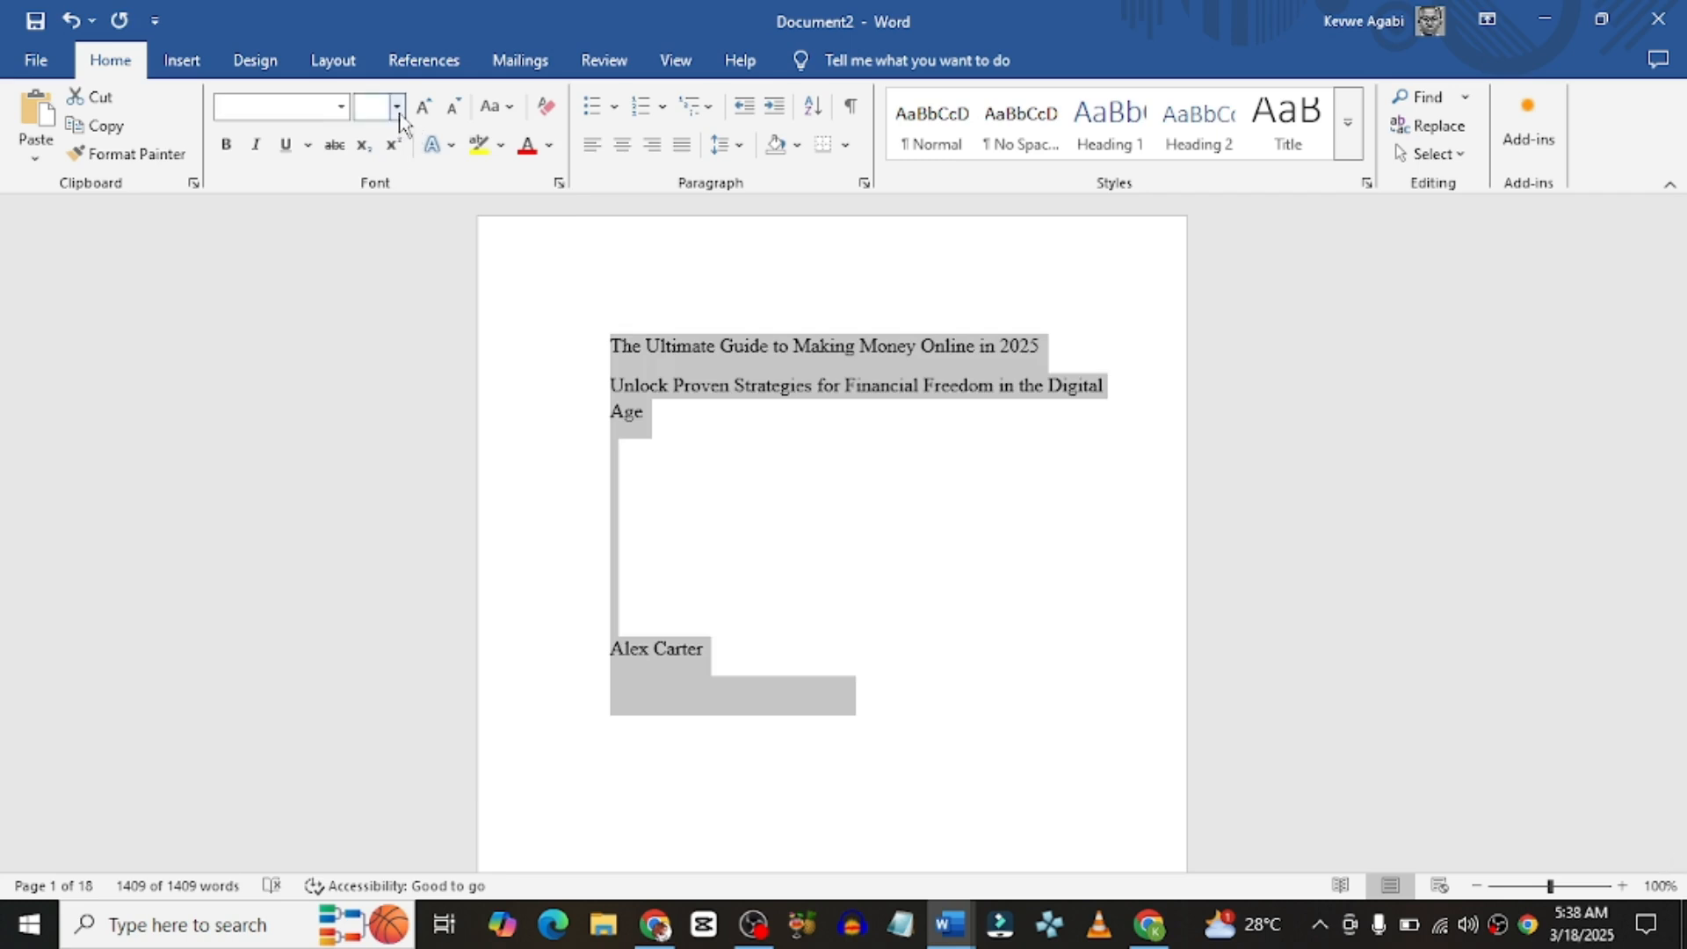
pyautogui.click(398, 109)
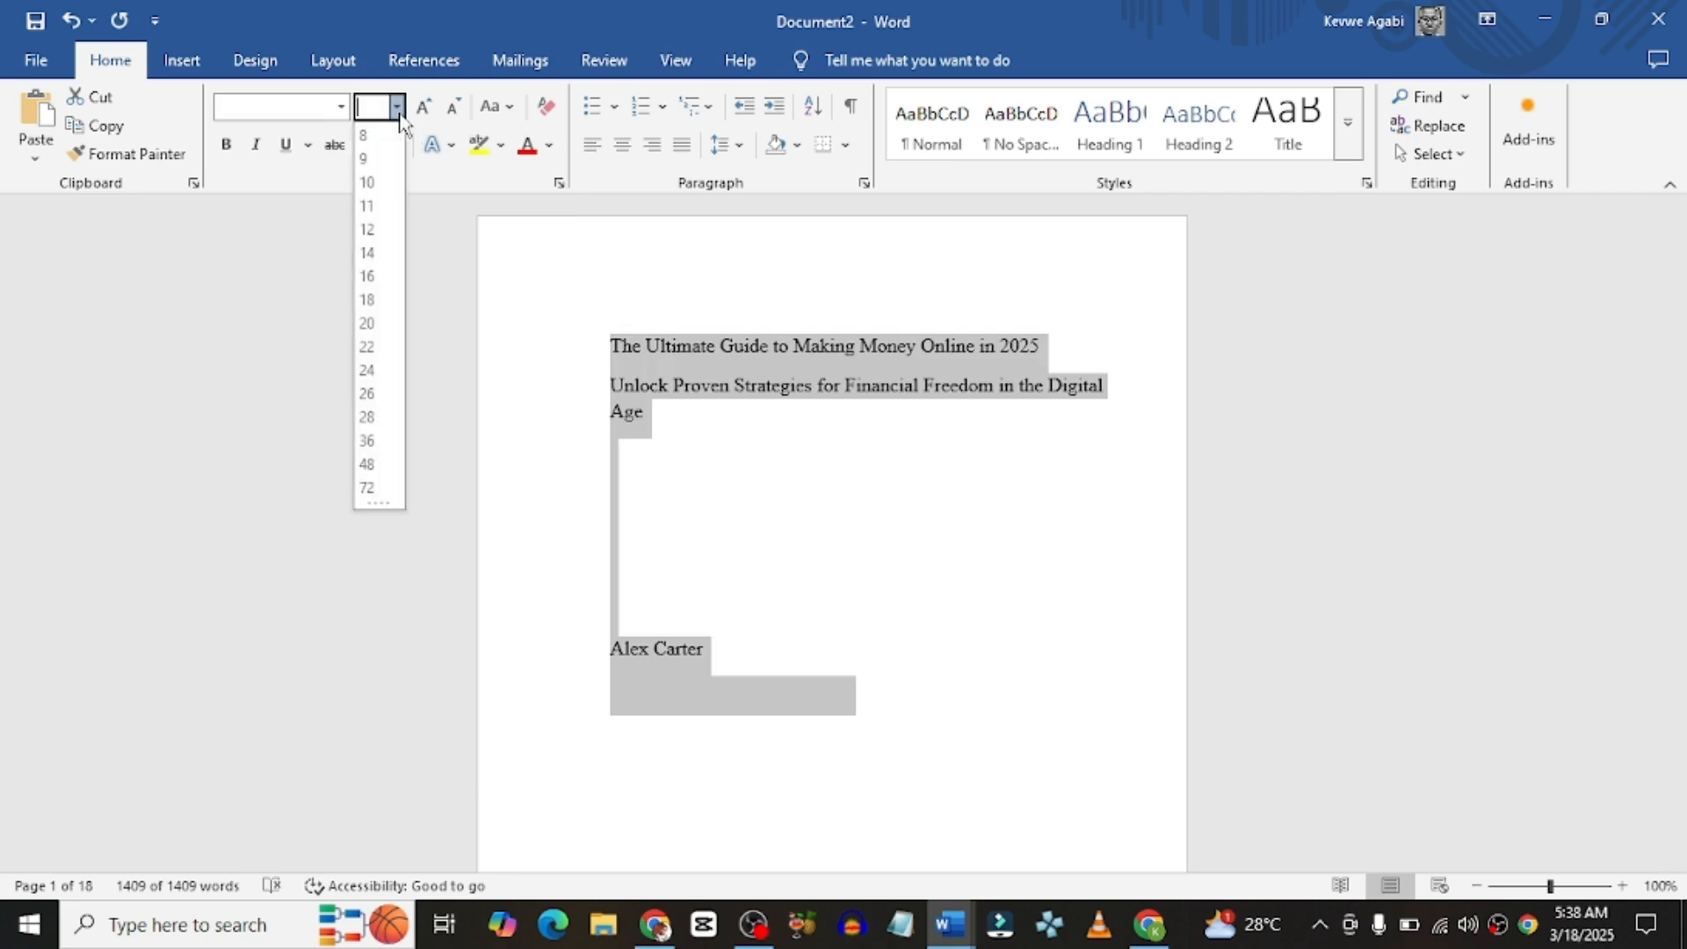
pyautogui.click(366, 210)
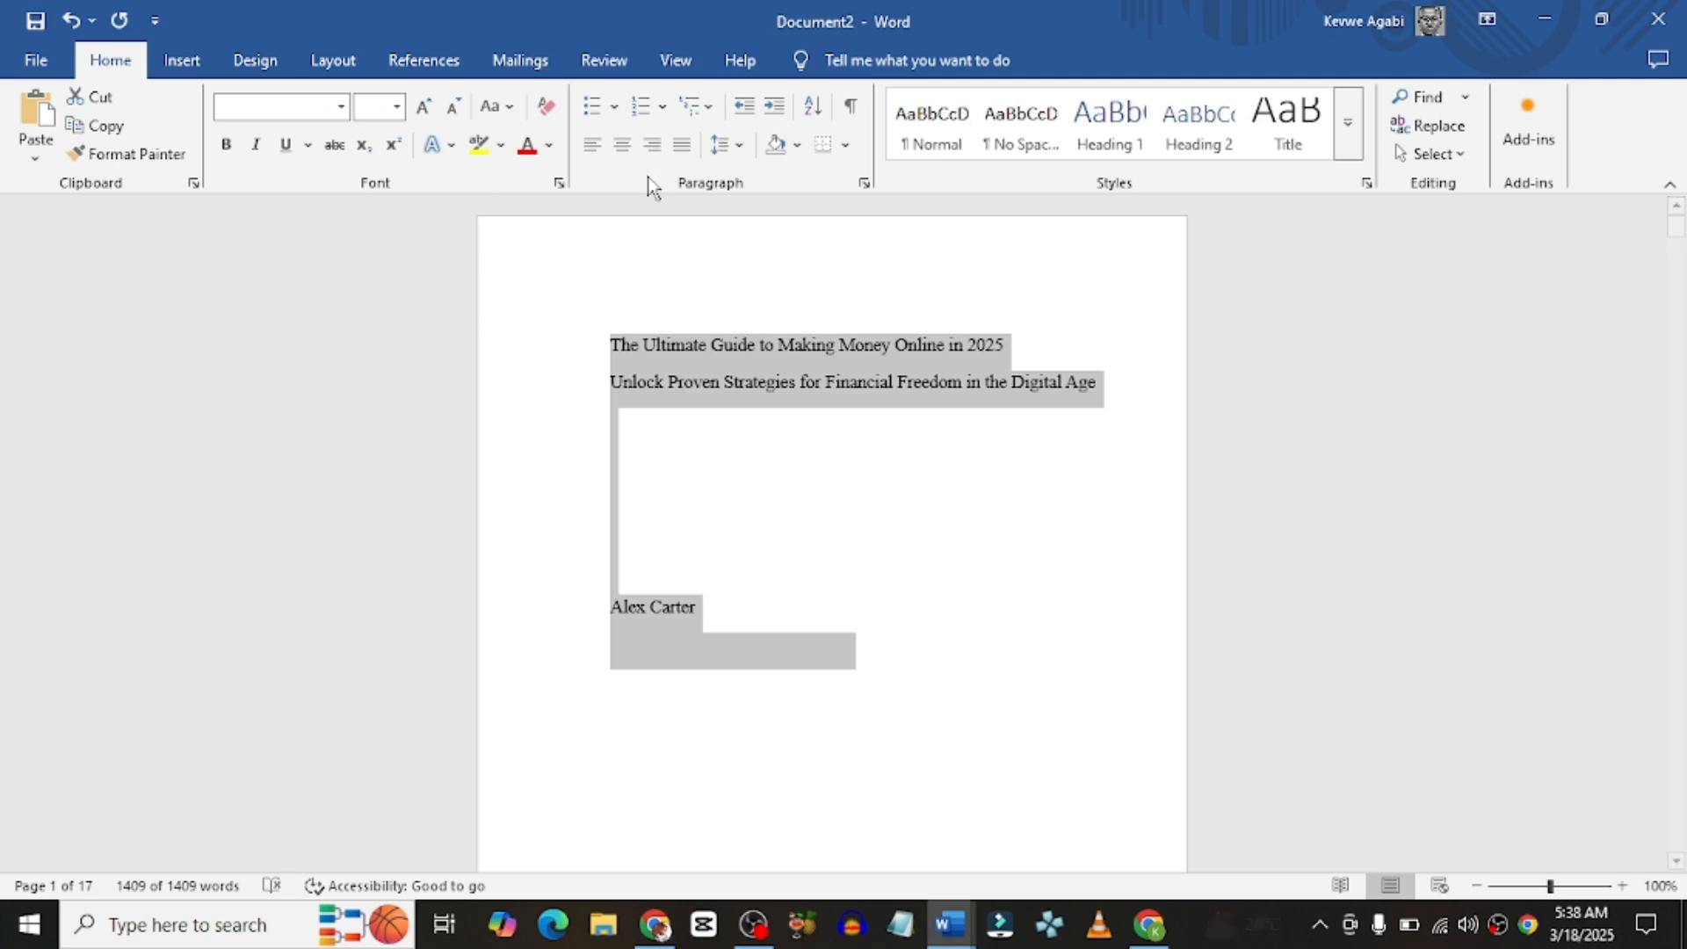
# Step: Justify all the text and set its line spacing to 1.15
pyautogui.click(681, 145)
pyautogui.click(739, 146)
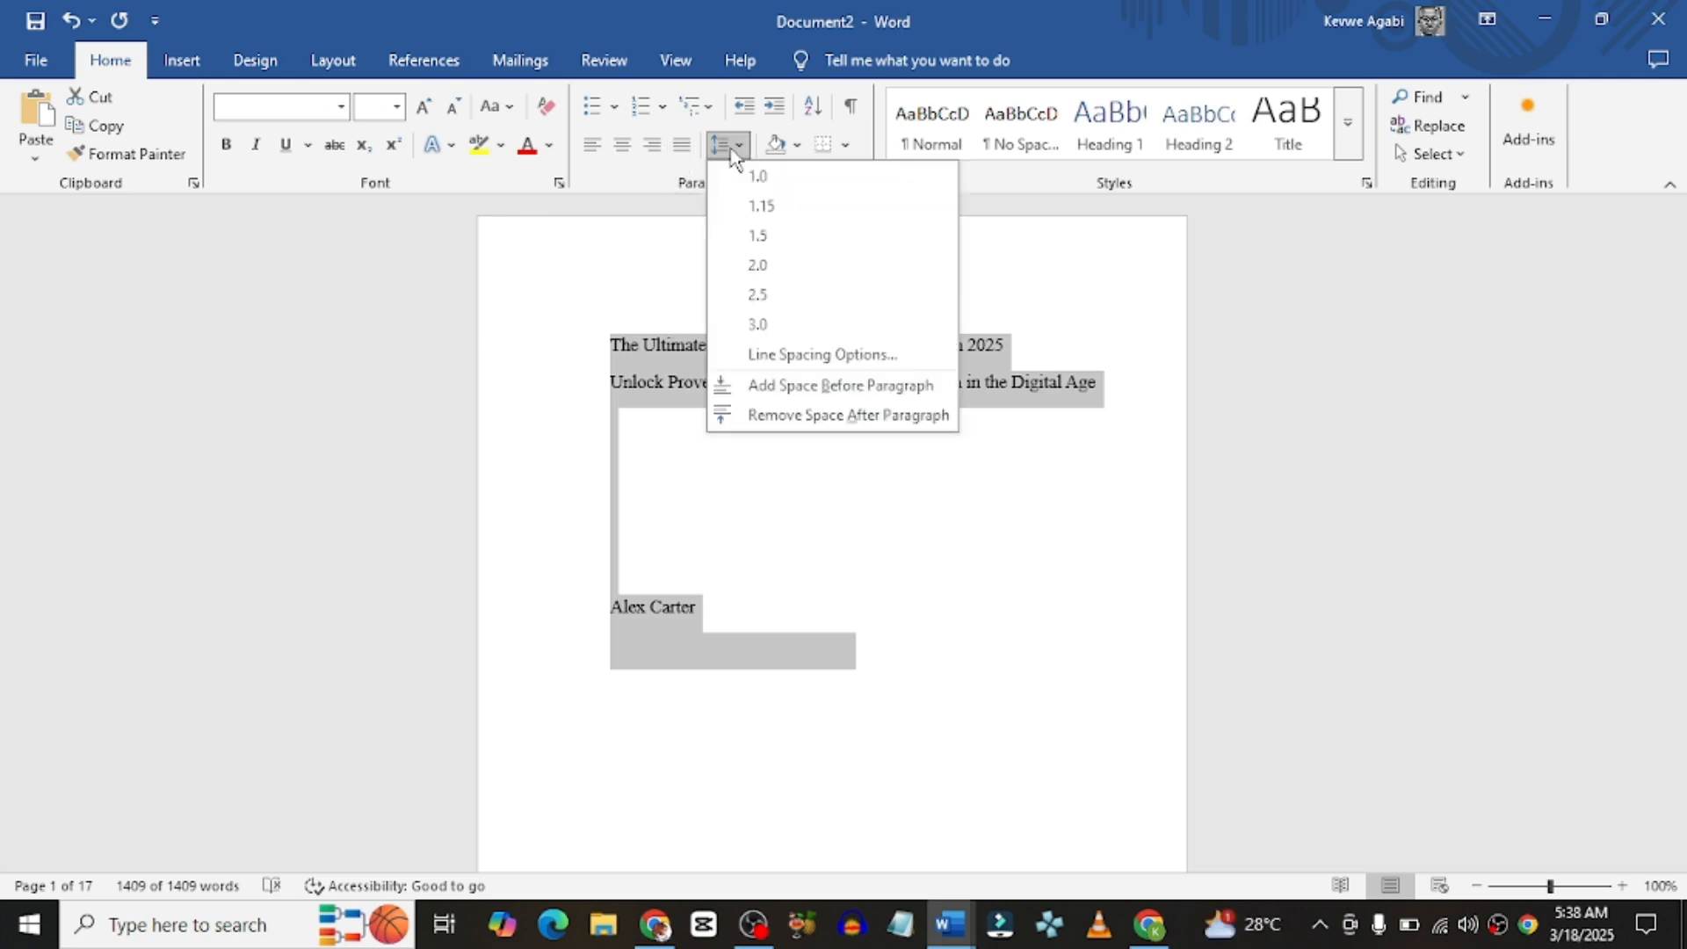
pyautogui.click(757, 211)
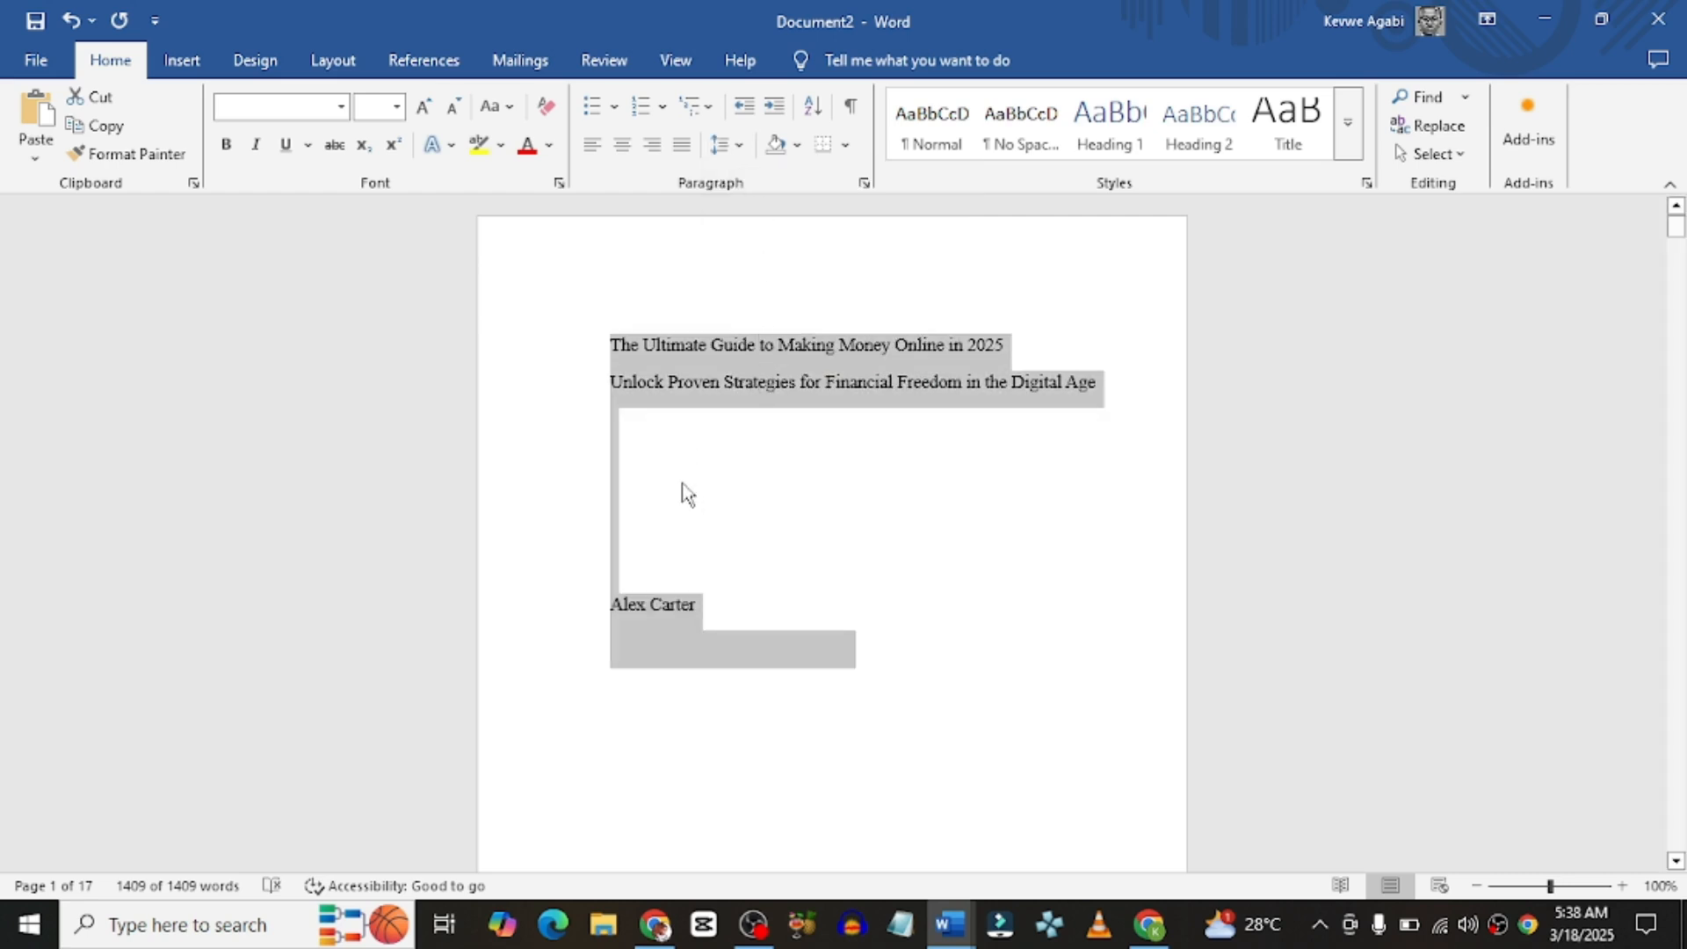
pyautogui.click(687, 456)
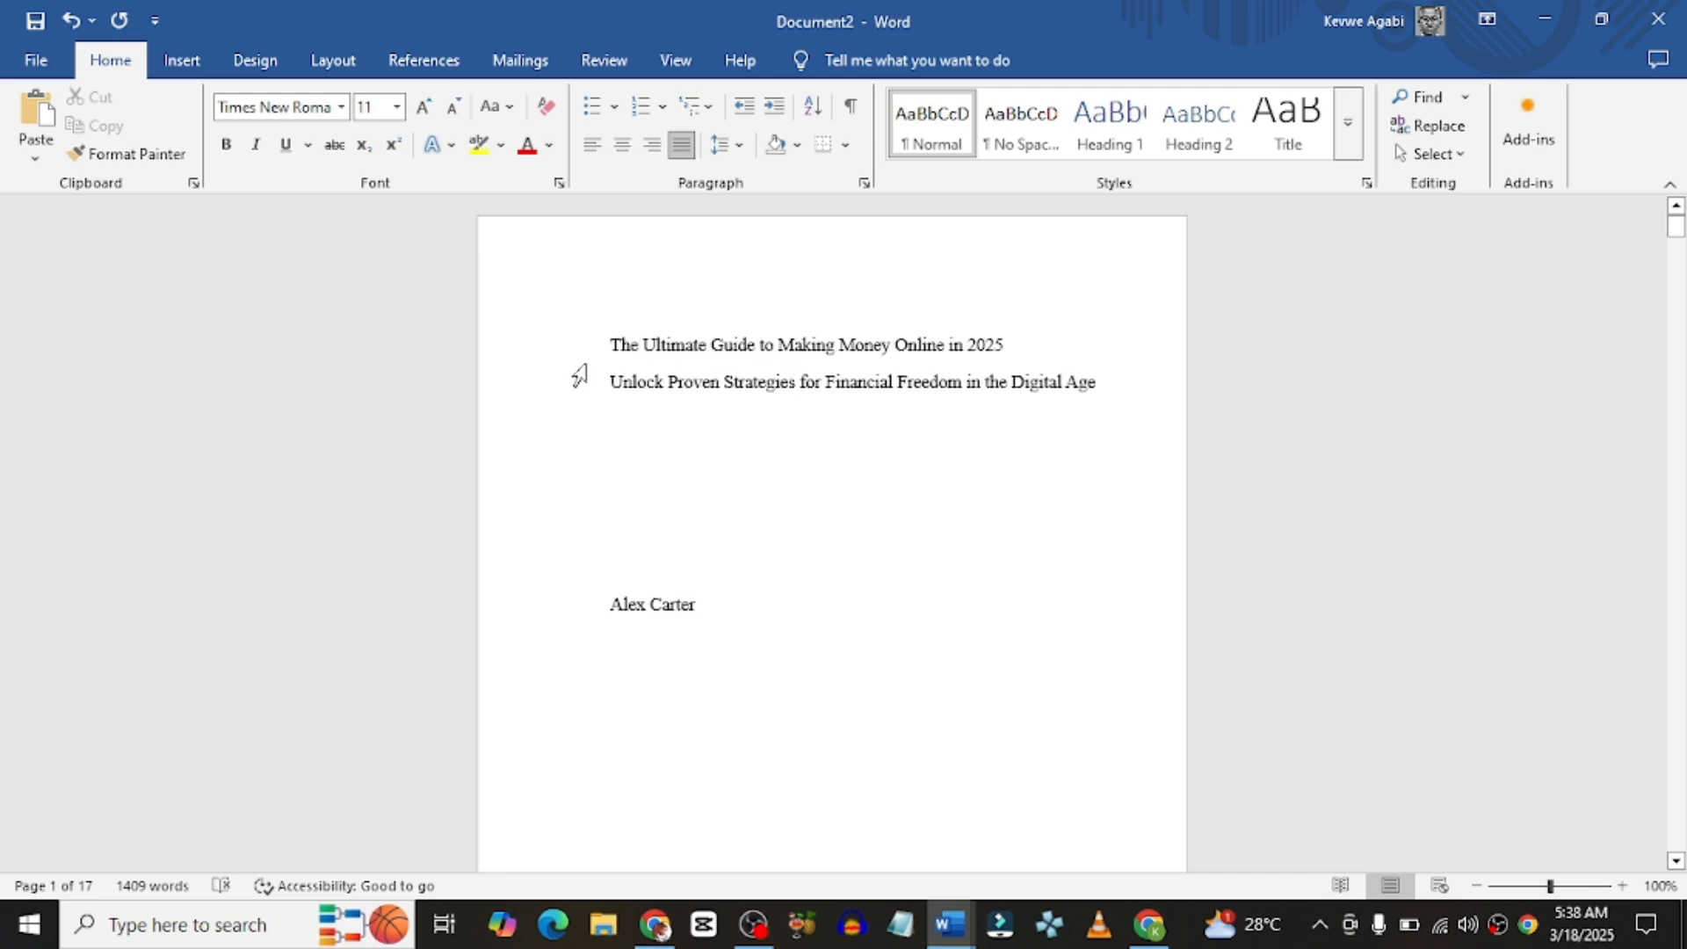
# Step: Center the book title and make it 36 pt bold with 1.0 line spacing
pyautogui.moveTo(613, 343); pyautogui.dragTo(700, 605)
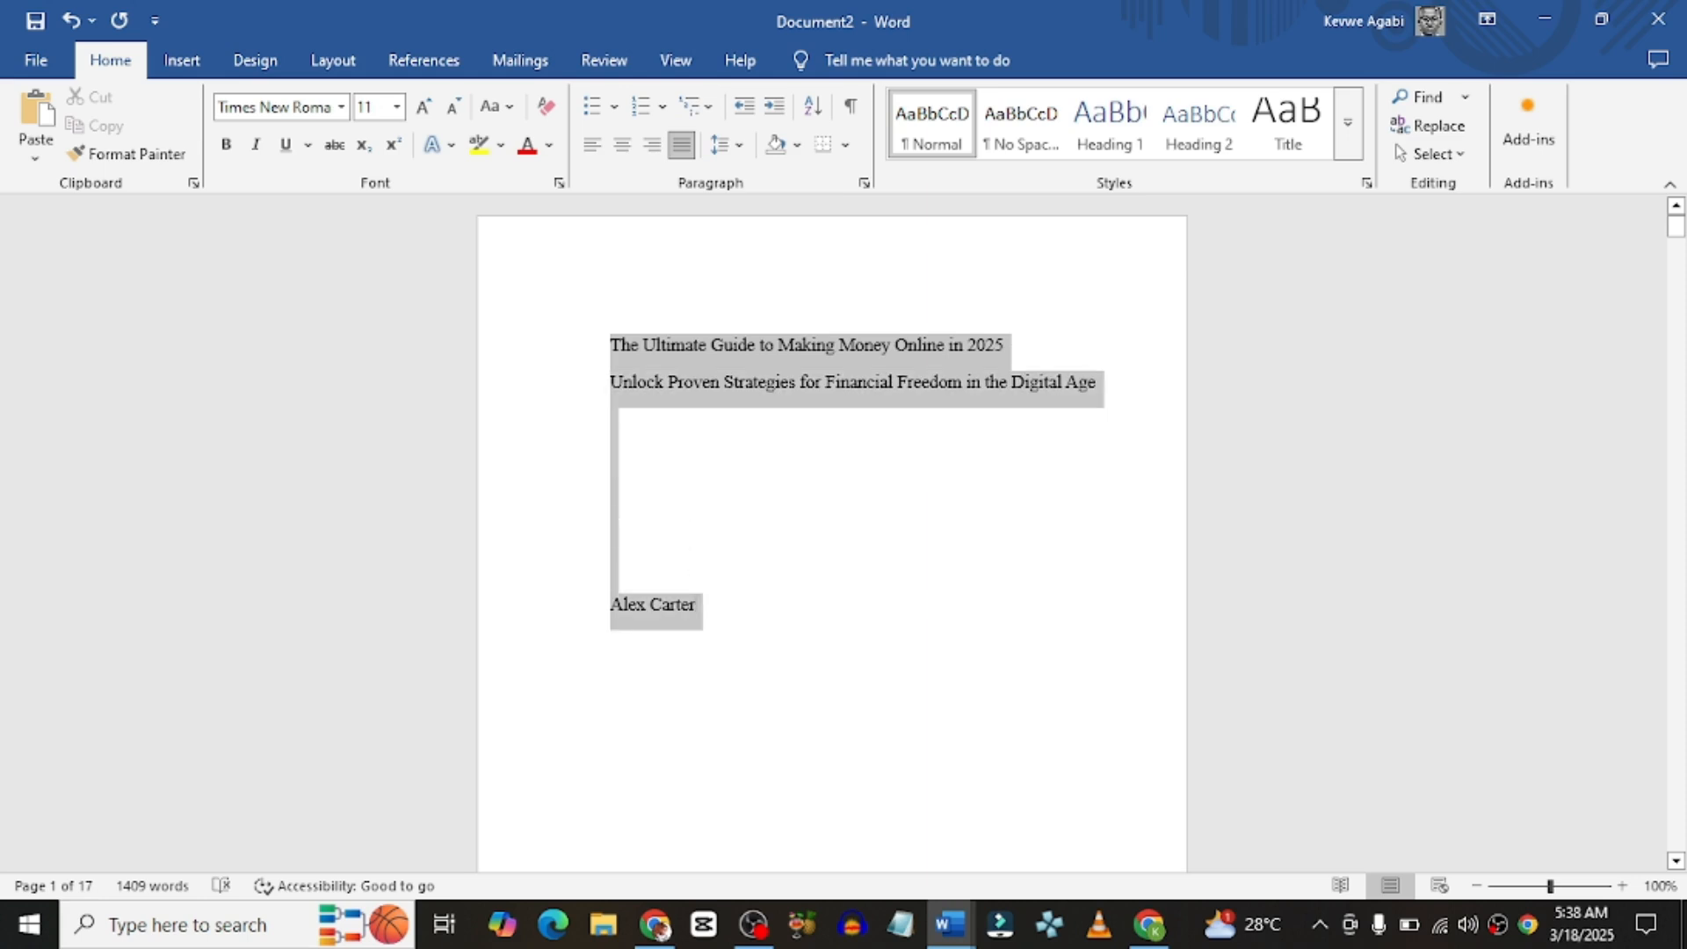
pyautogui.click(621, 144)
pyautogui.click(658, 341)
pyautogui.moveTo(658, 341); pyautogui.dragTo(1063, 353)
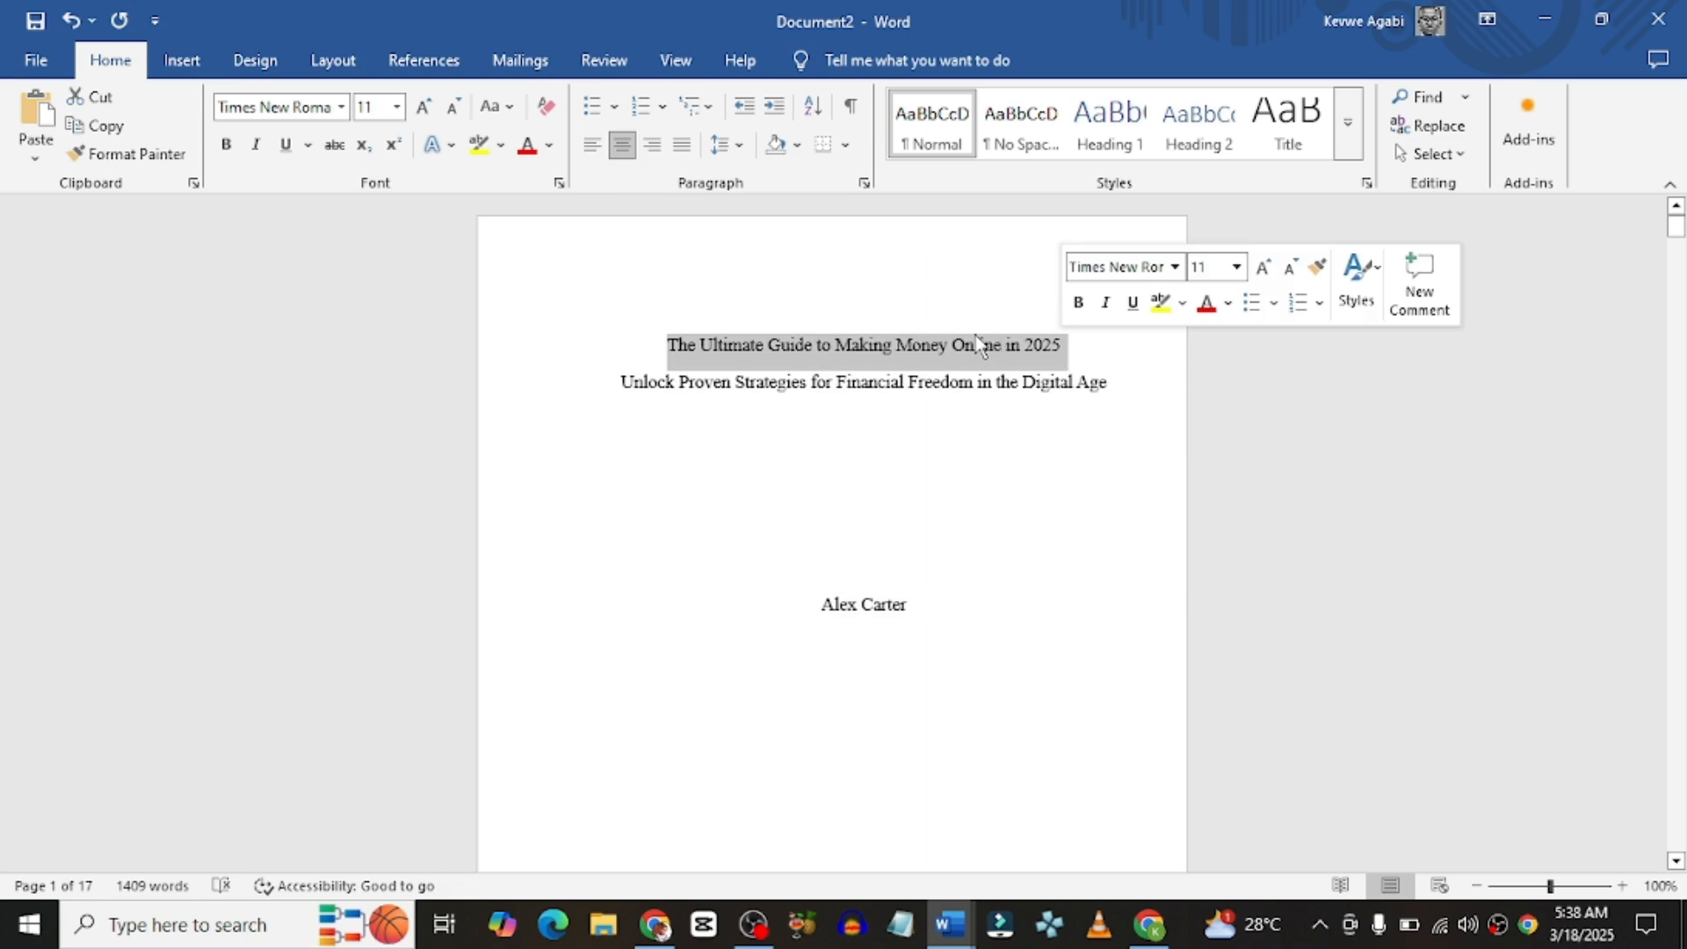
pyautogui.click(397, 108)
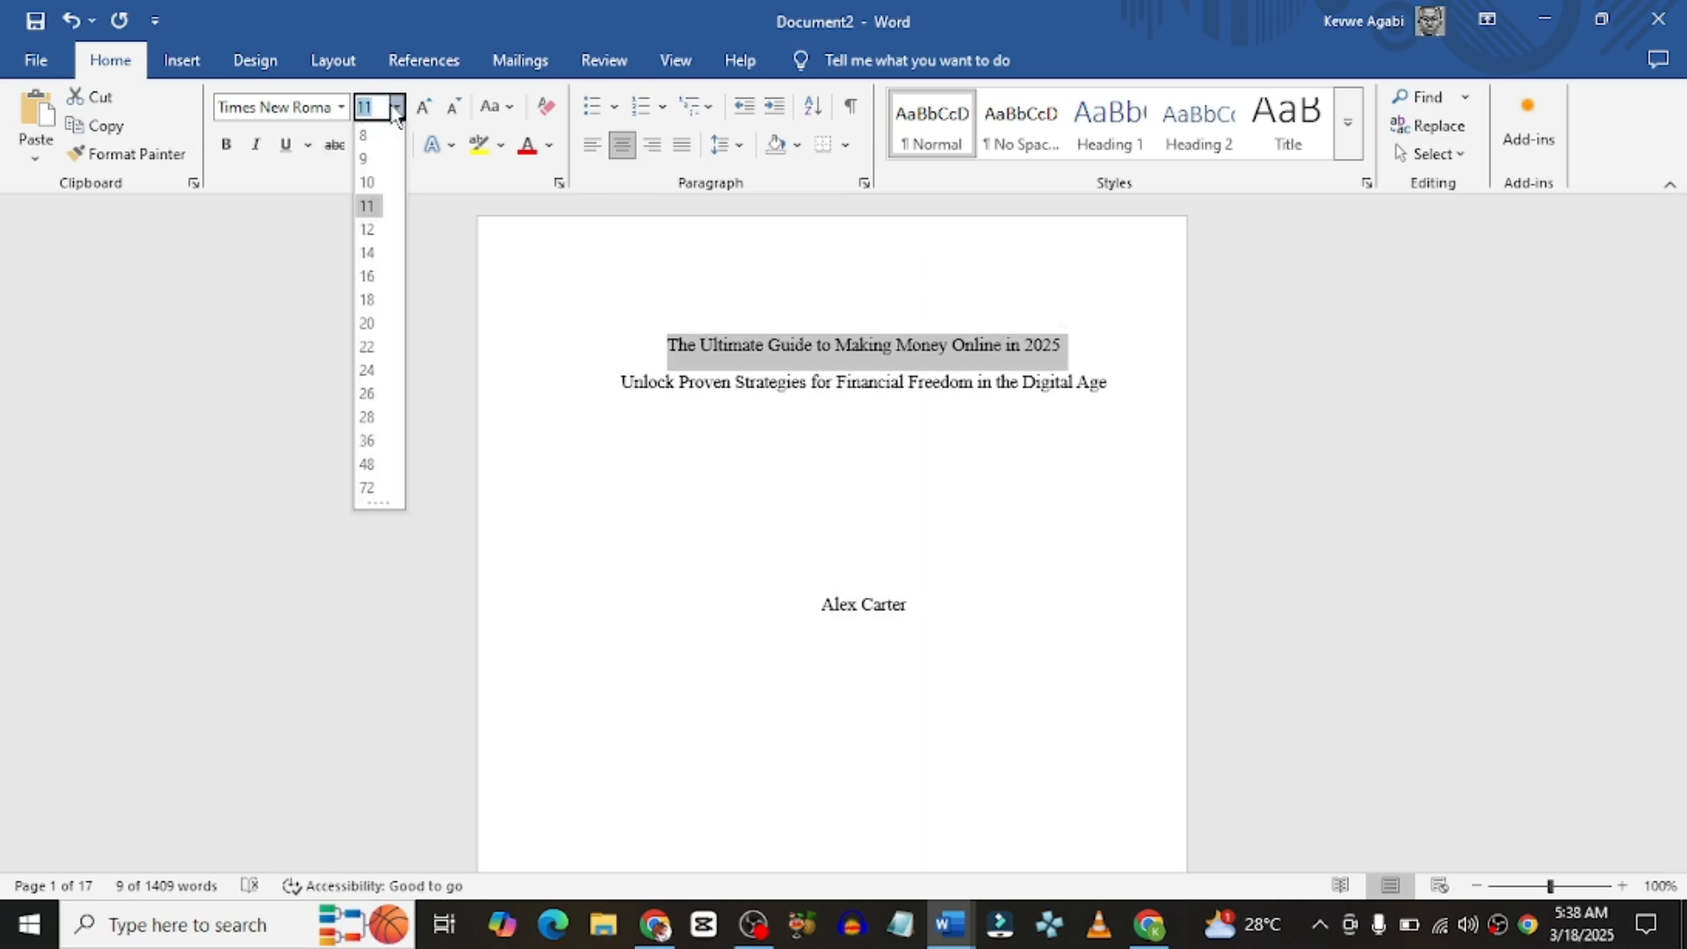
pyautogui.click(369, 441)
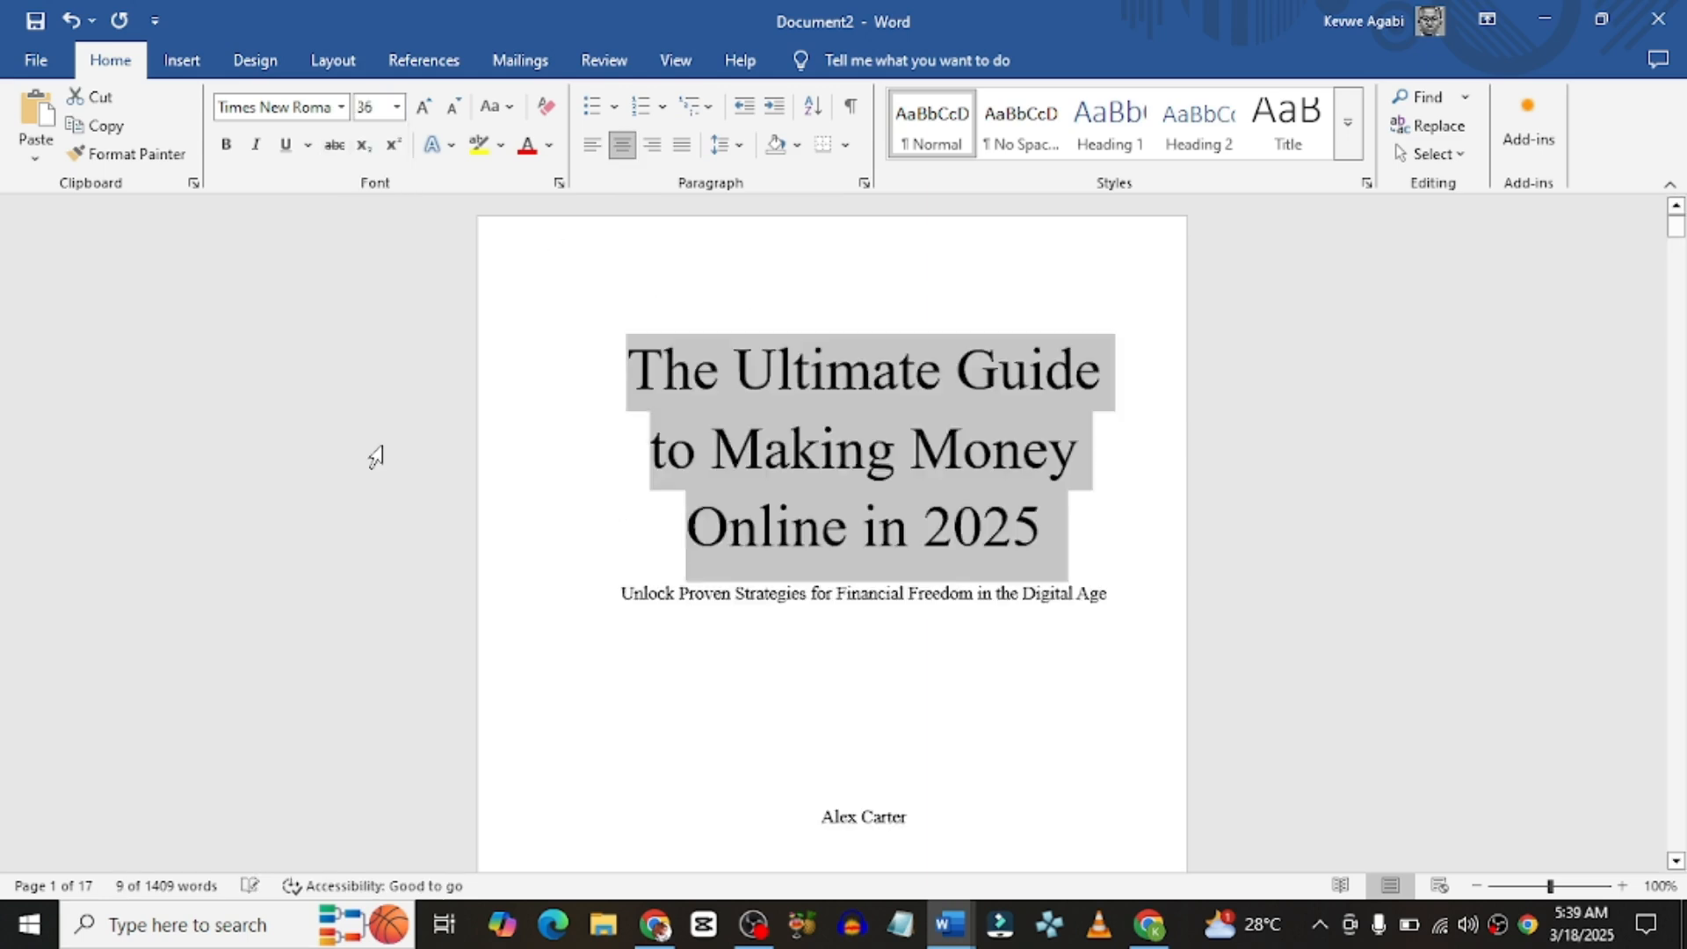
pyautogui.click(231, 149)
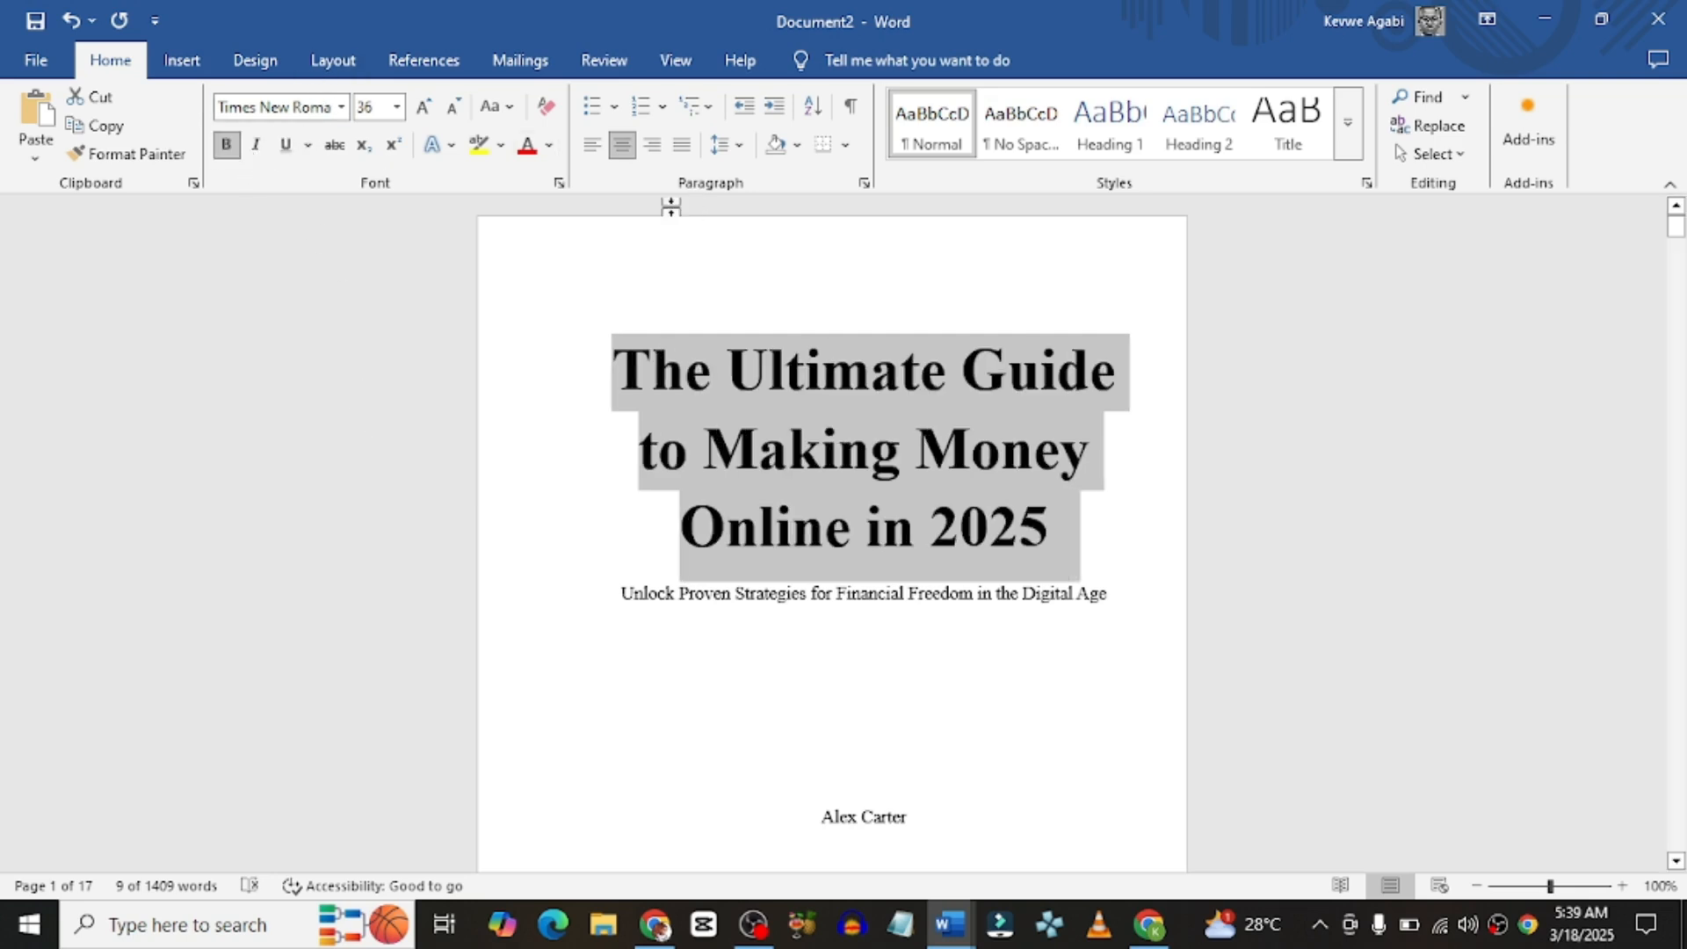
pyautogui.click(747, 149)
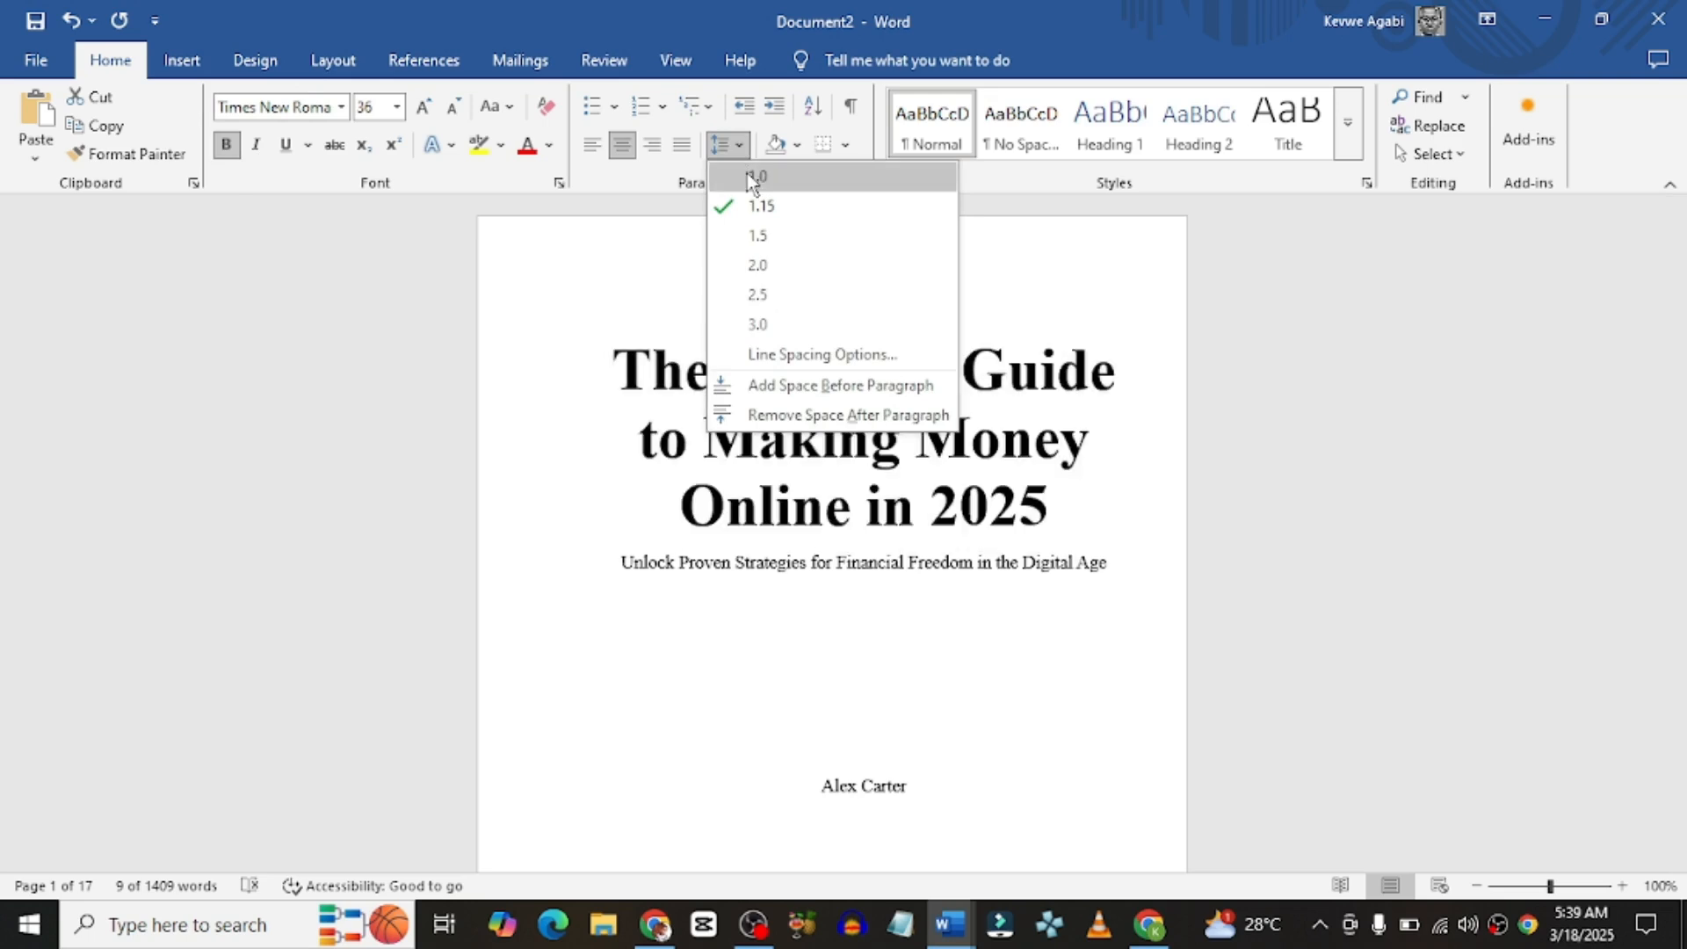
pyautogui.click(747, 172)
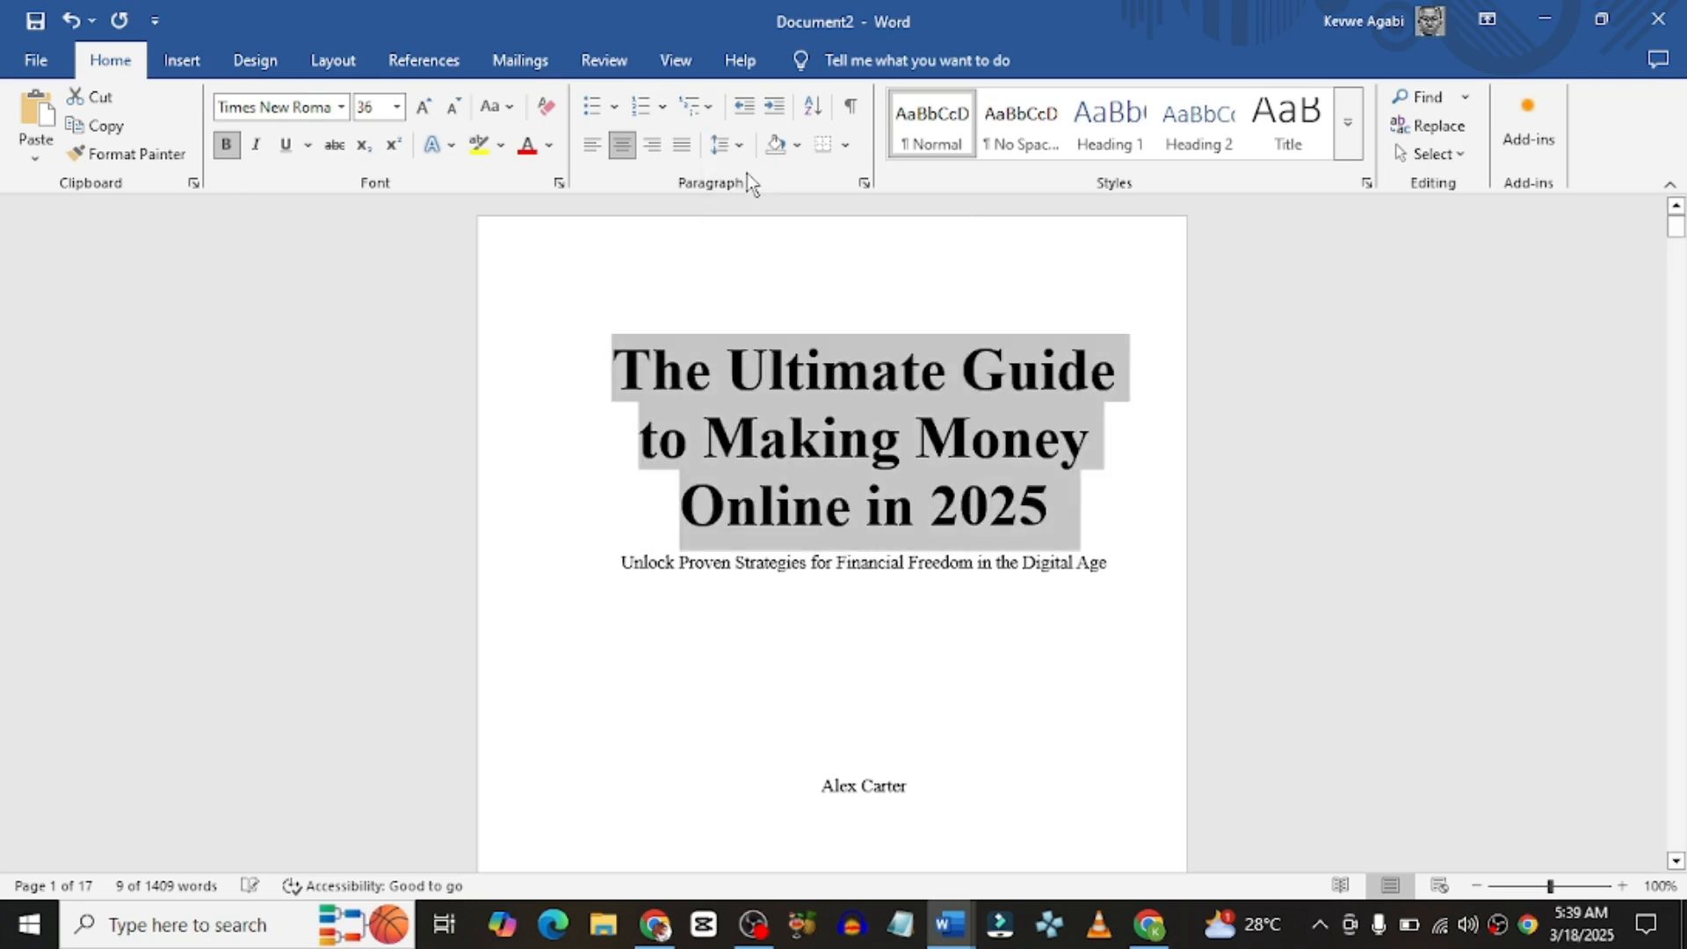
# Step: Make the title page subtitle 18 pt italic
pyautogui.doubleClick(791, 563)
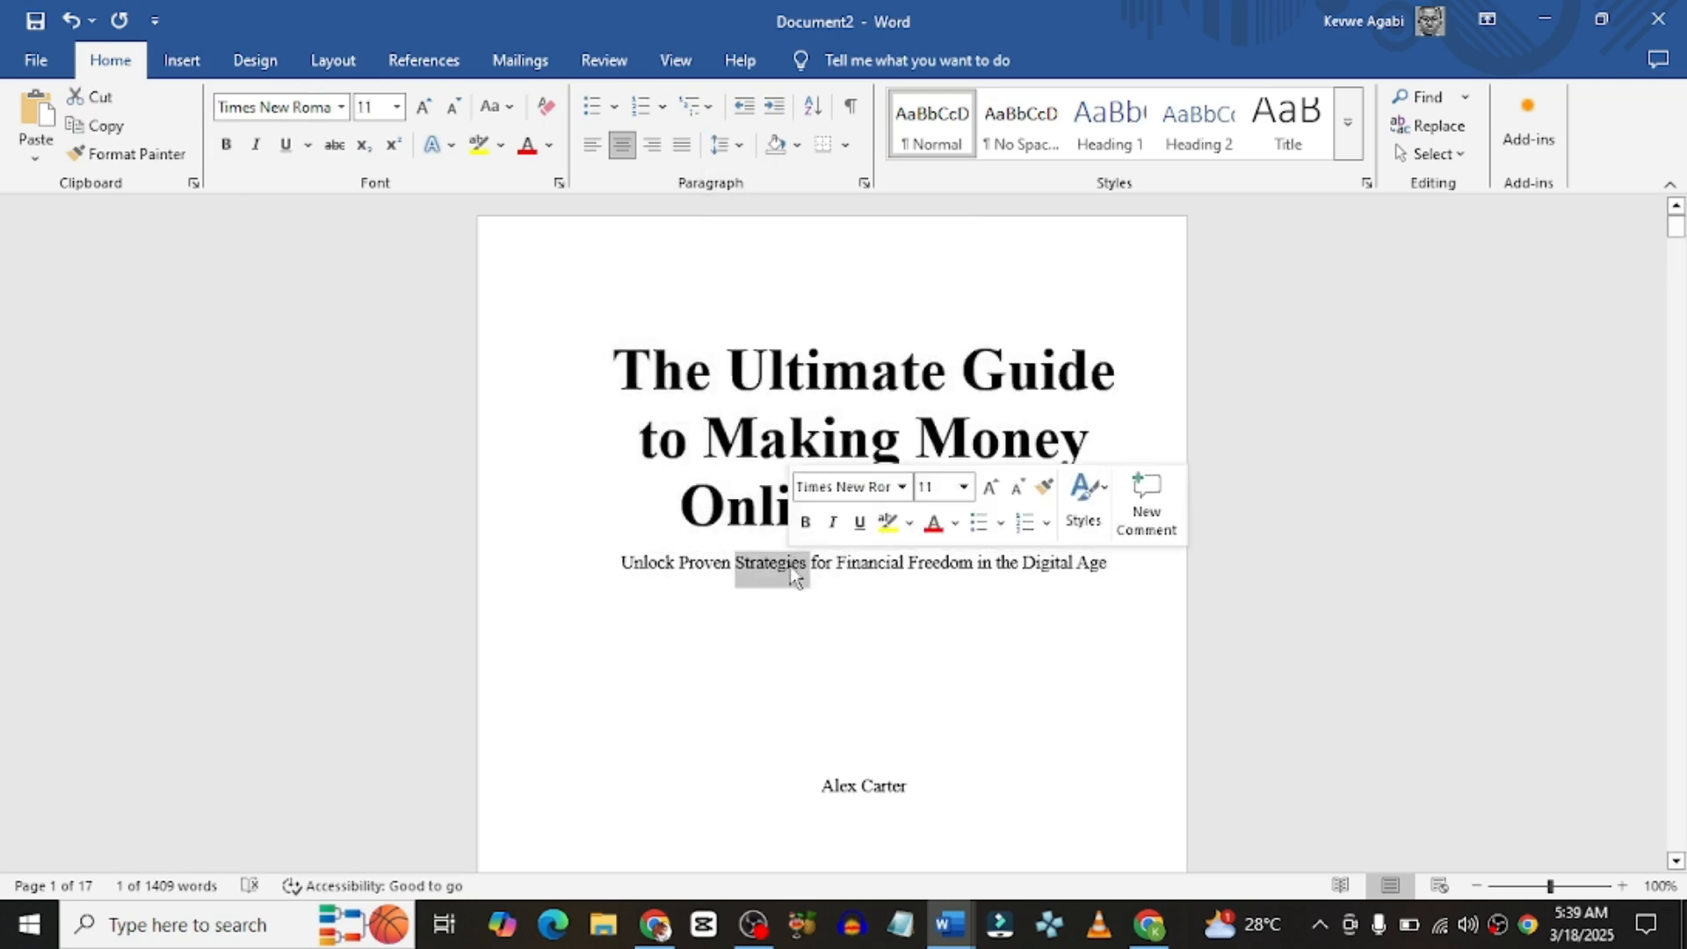
pyautogui.tripleClick(789, 566)
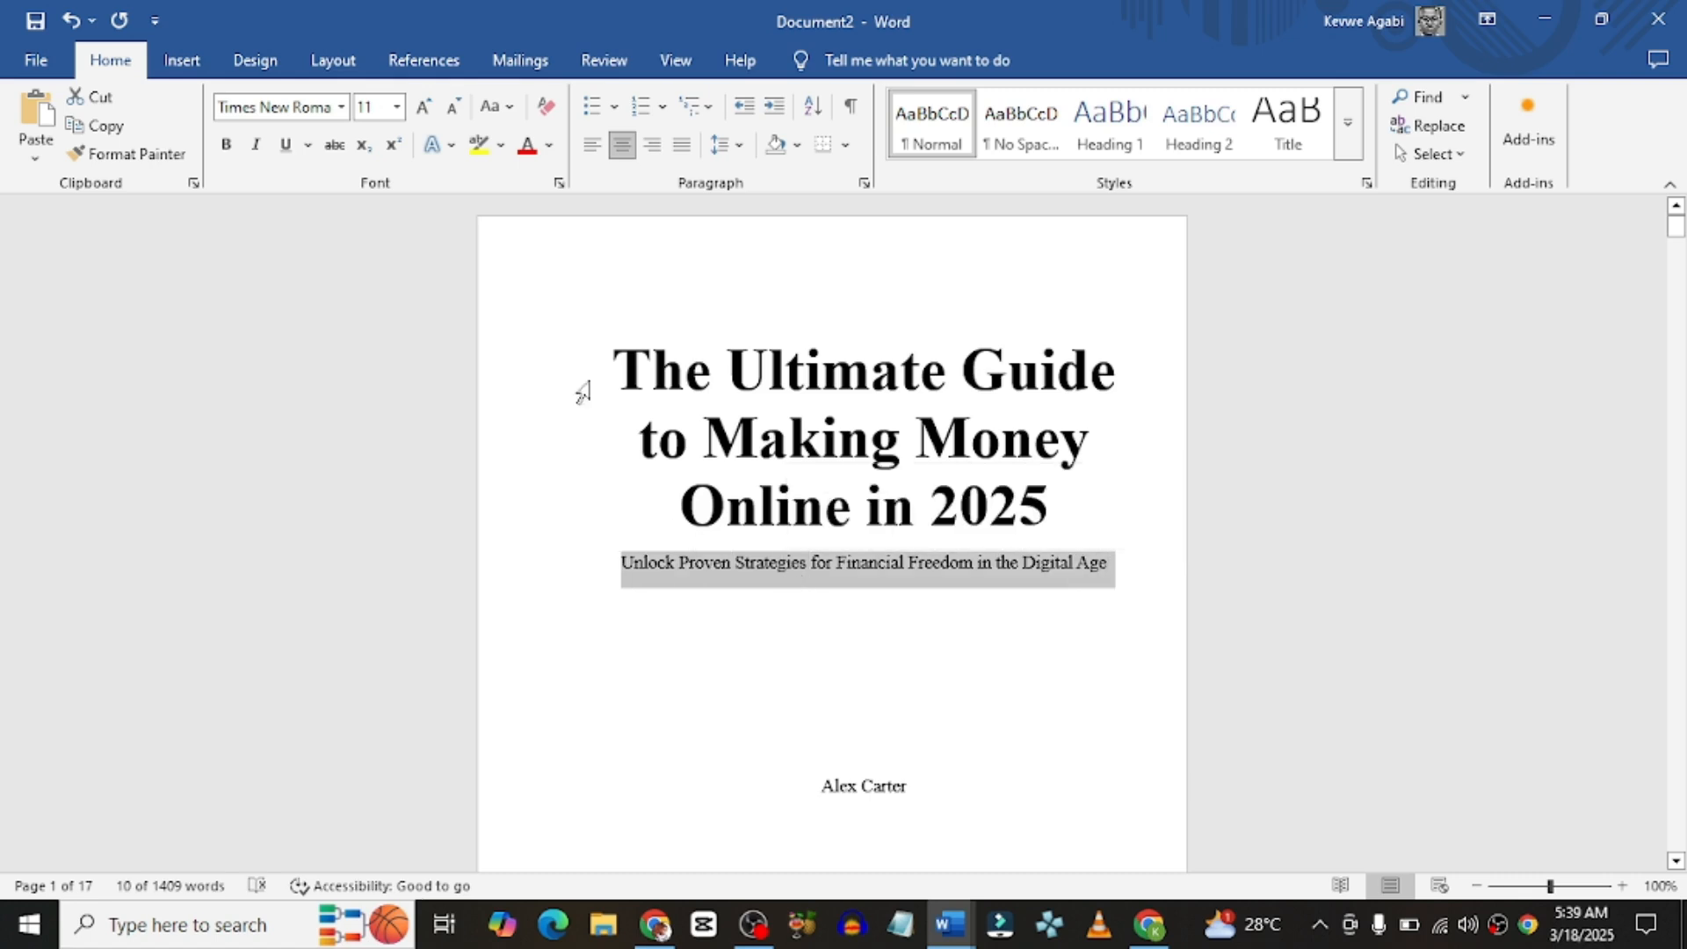
pyautogui.click(397, 107)
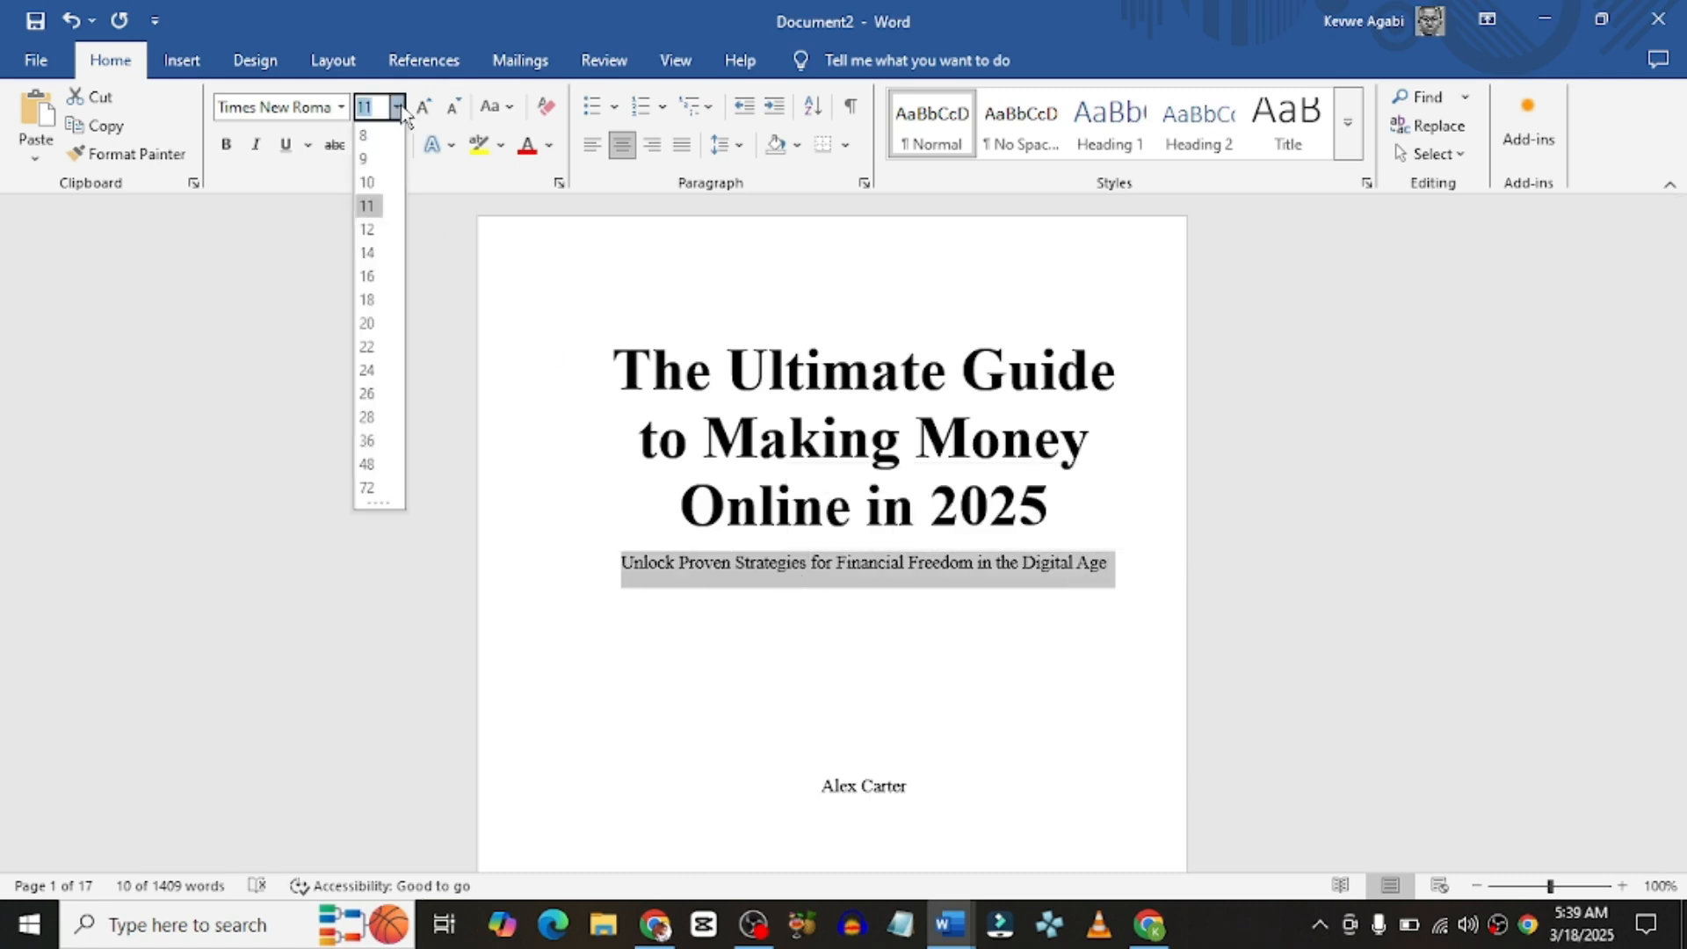
pyautogui.click(369, 301)
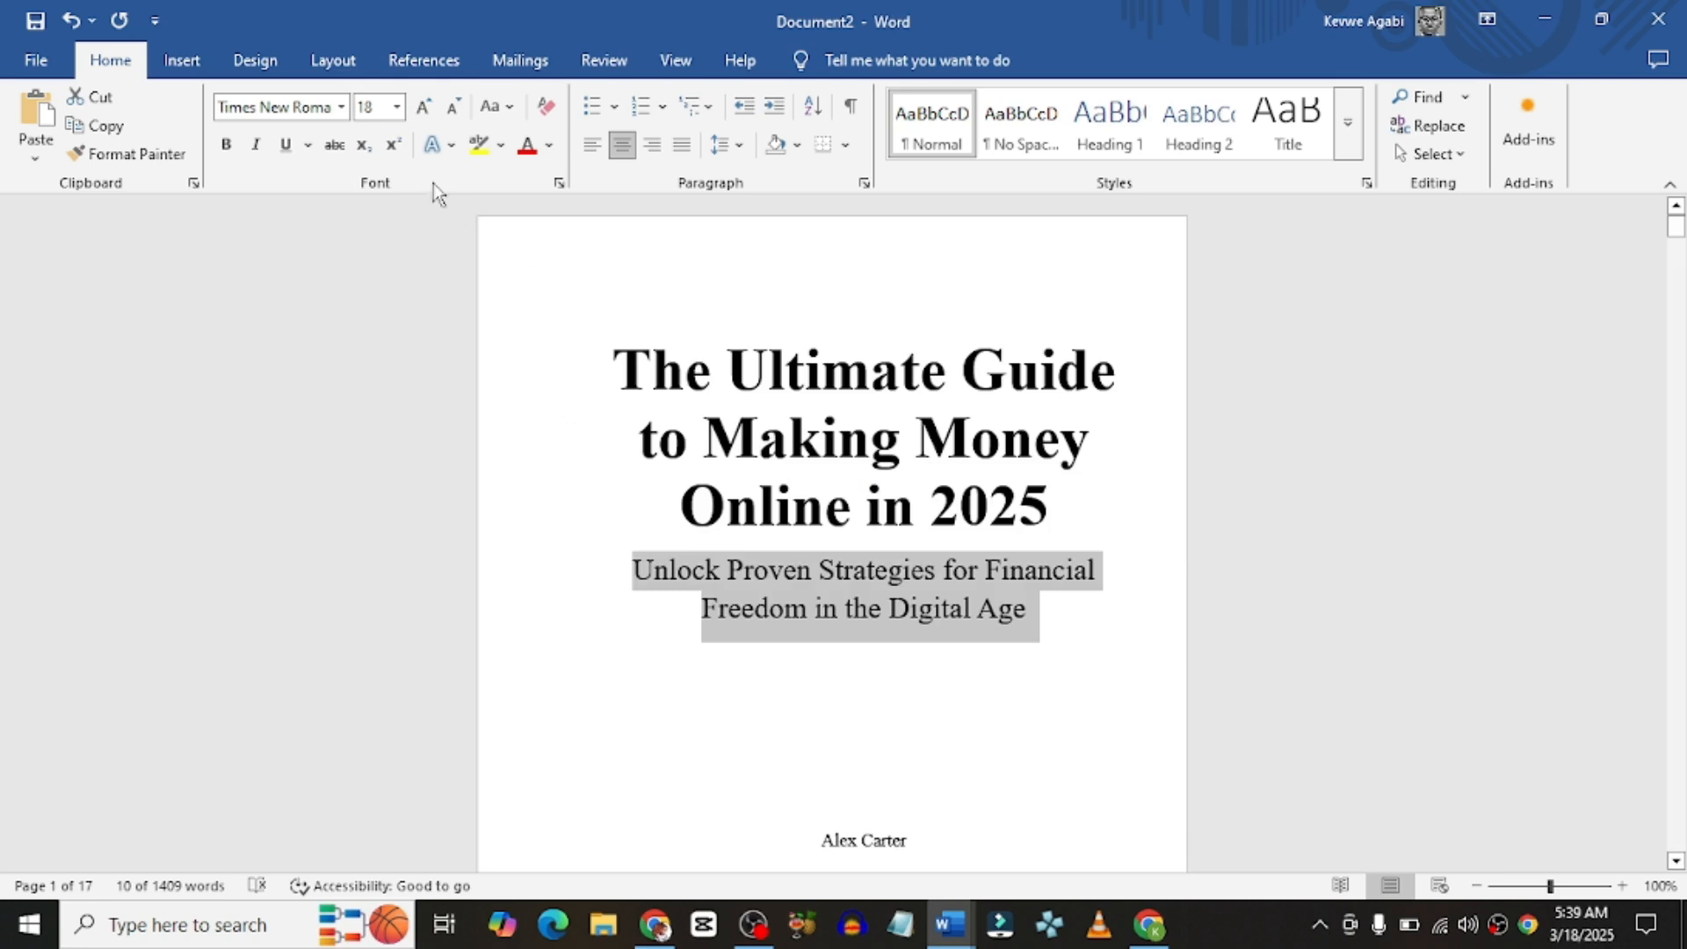
pyautogui.click(248, 147)
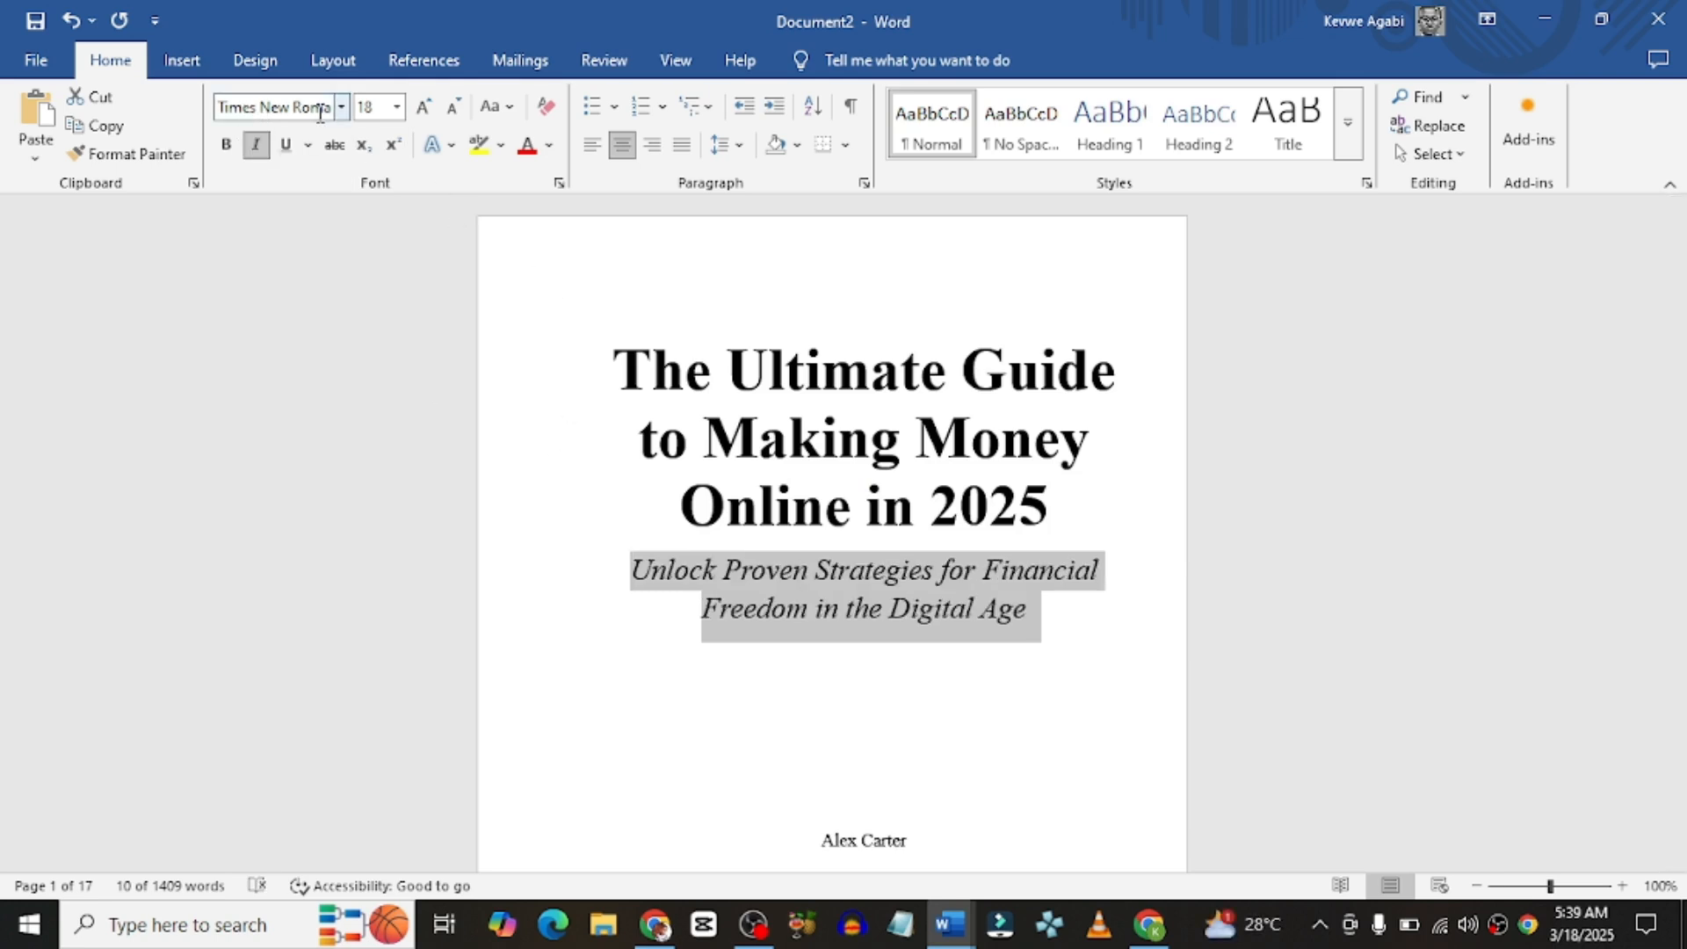
# Step: Push the author name lower on the title page and make it bold
pyautogui.scroll(-3, 870, 570)
pyautogui.click(870, 570)
pyautogui.press('Return')
pyautogui.press('Return')
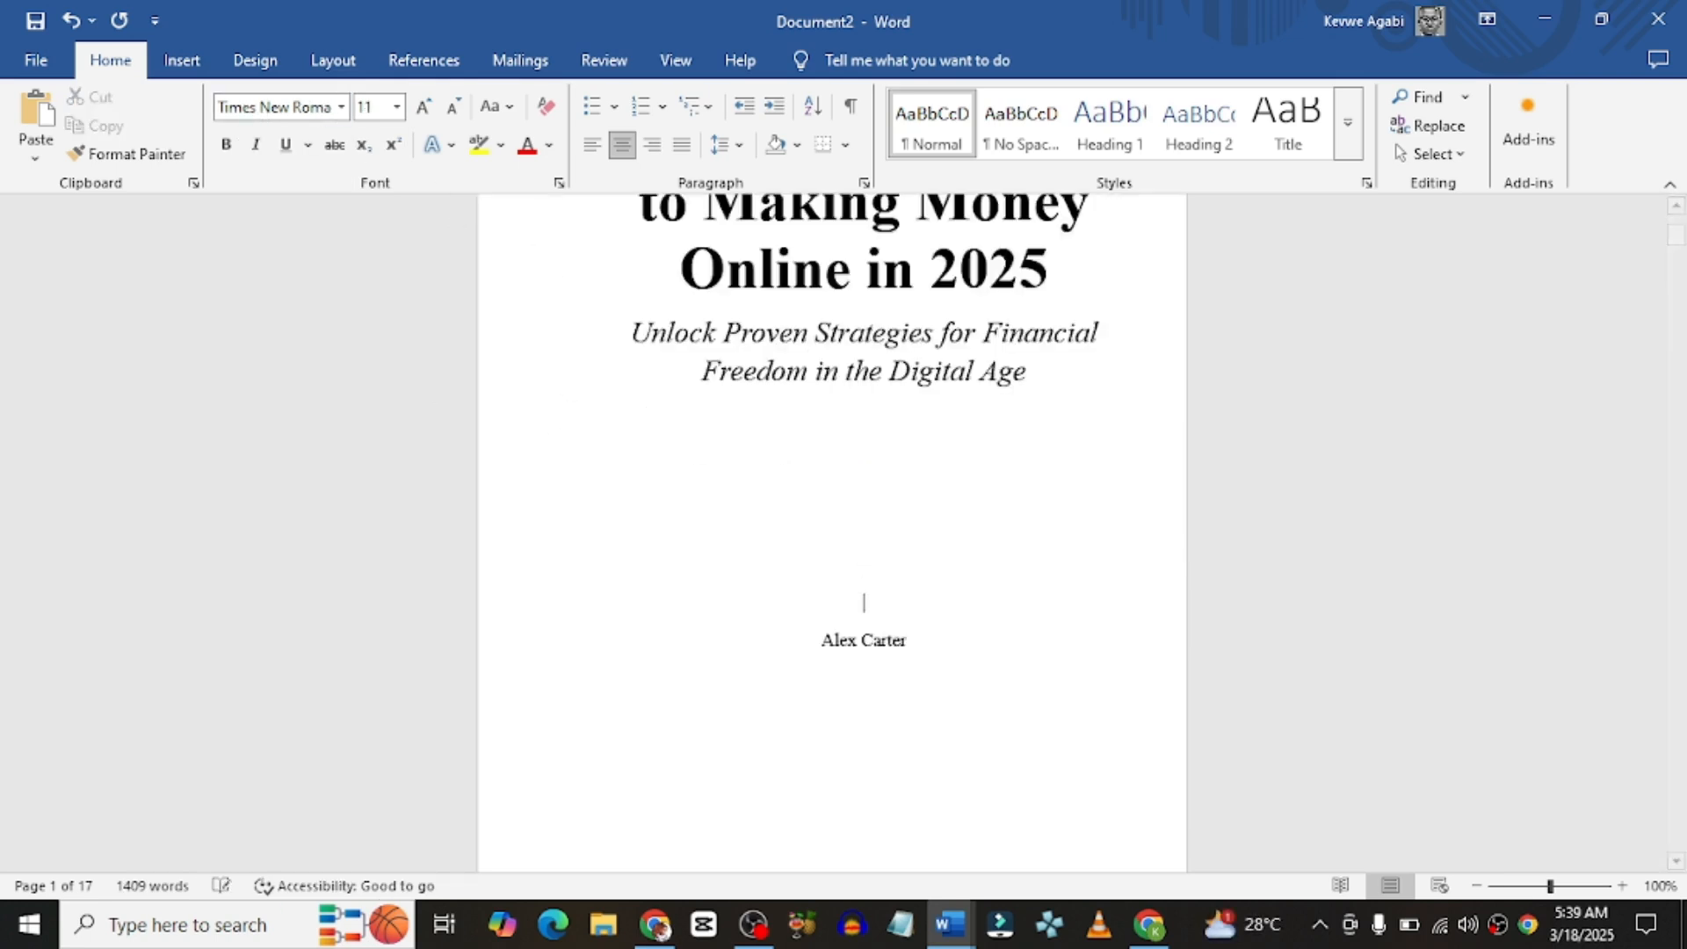
pyautogui.doubleClick(875, 652)
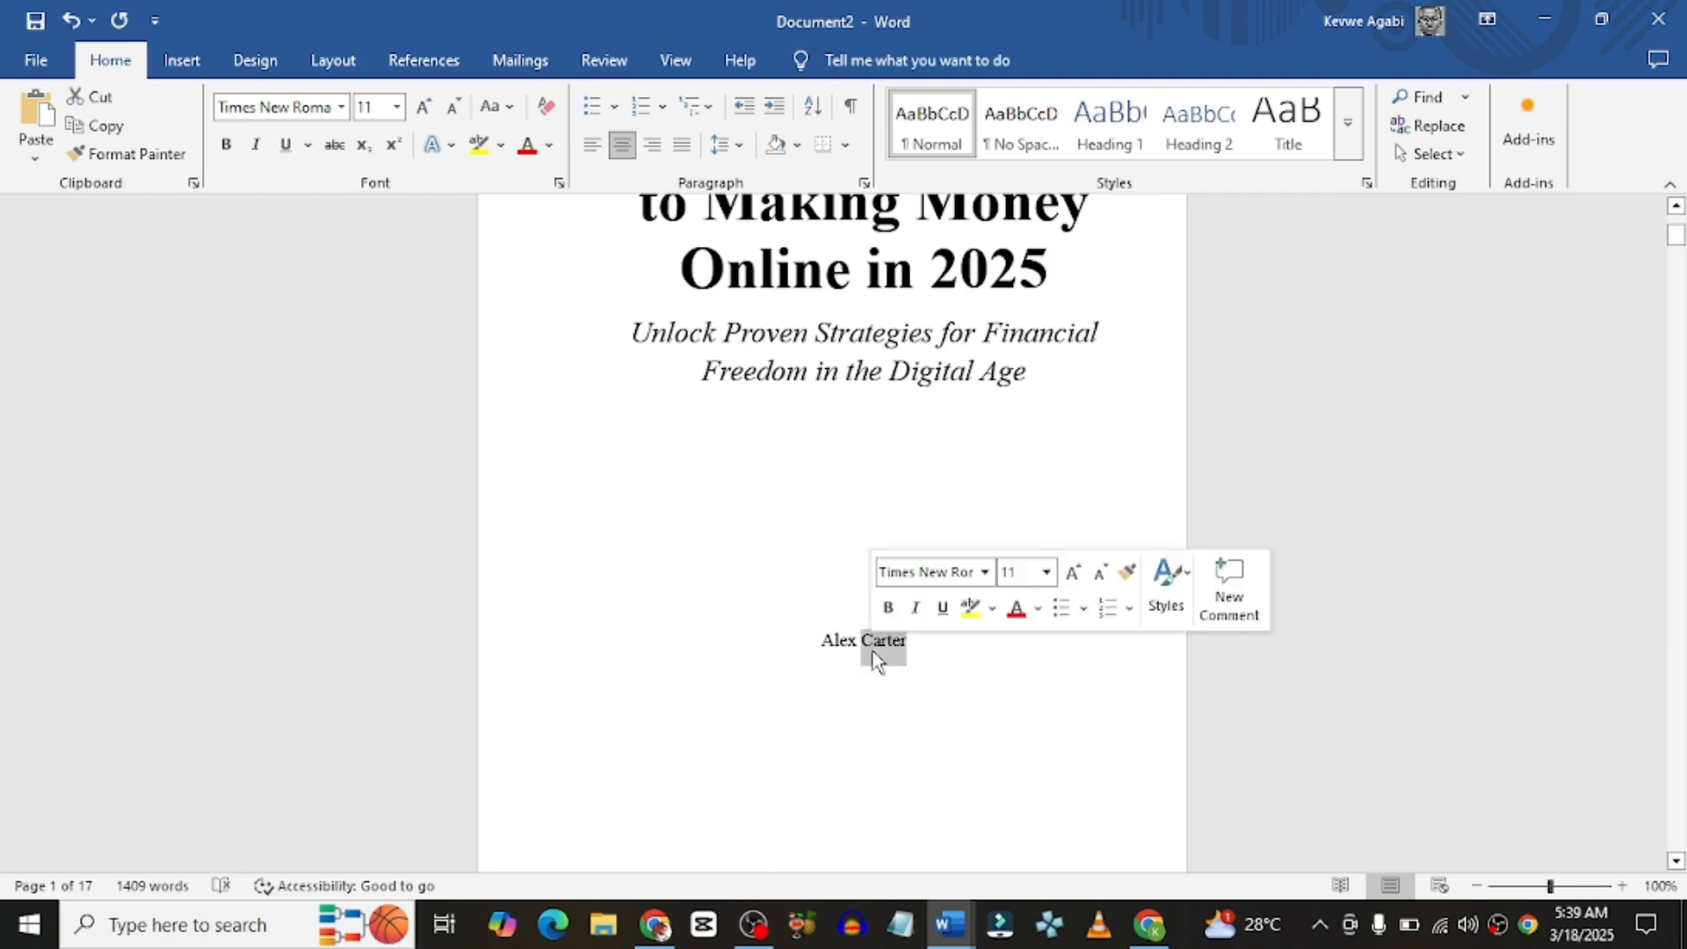
pyautogui.tripleClick(877, 655)
pyautogui.click(888, 608)
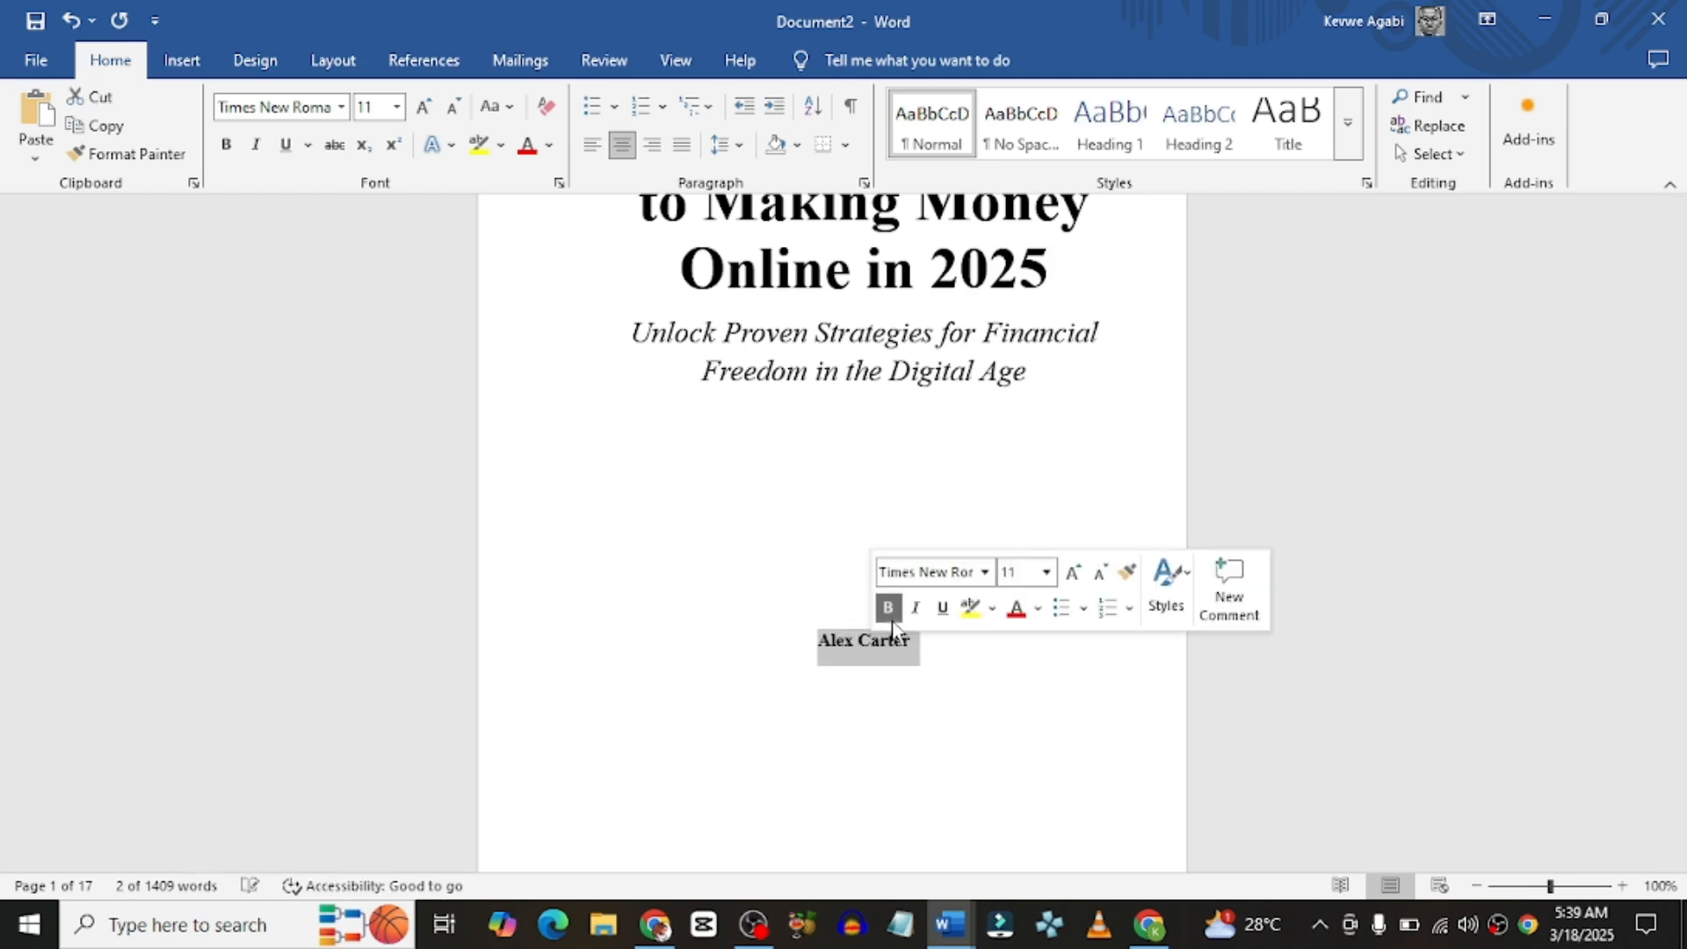
pyautogui.click(894, 678)
pyautogui.scroll(-7, 914, 642)
# Step: Center the copyright page text
pyautogui.moveTo(911, 647); pyautogui.dragTo(661, 522)
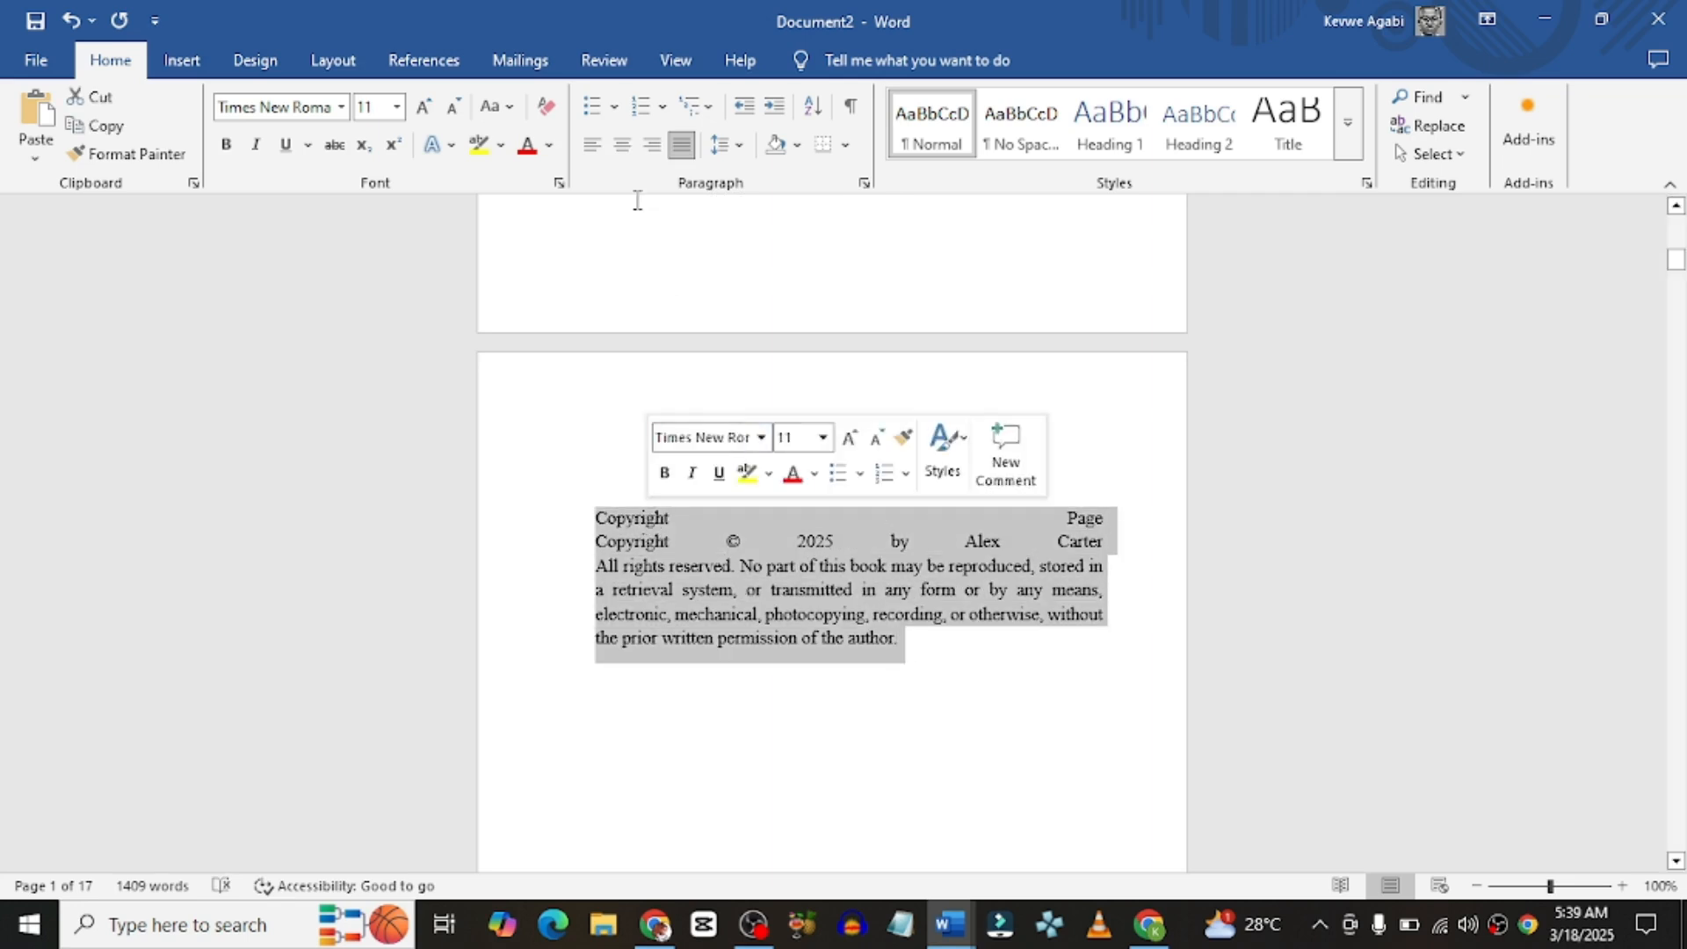
pyautogui.click(622, 144)
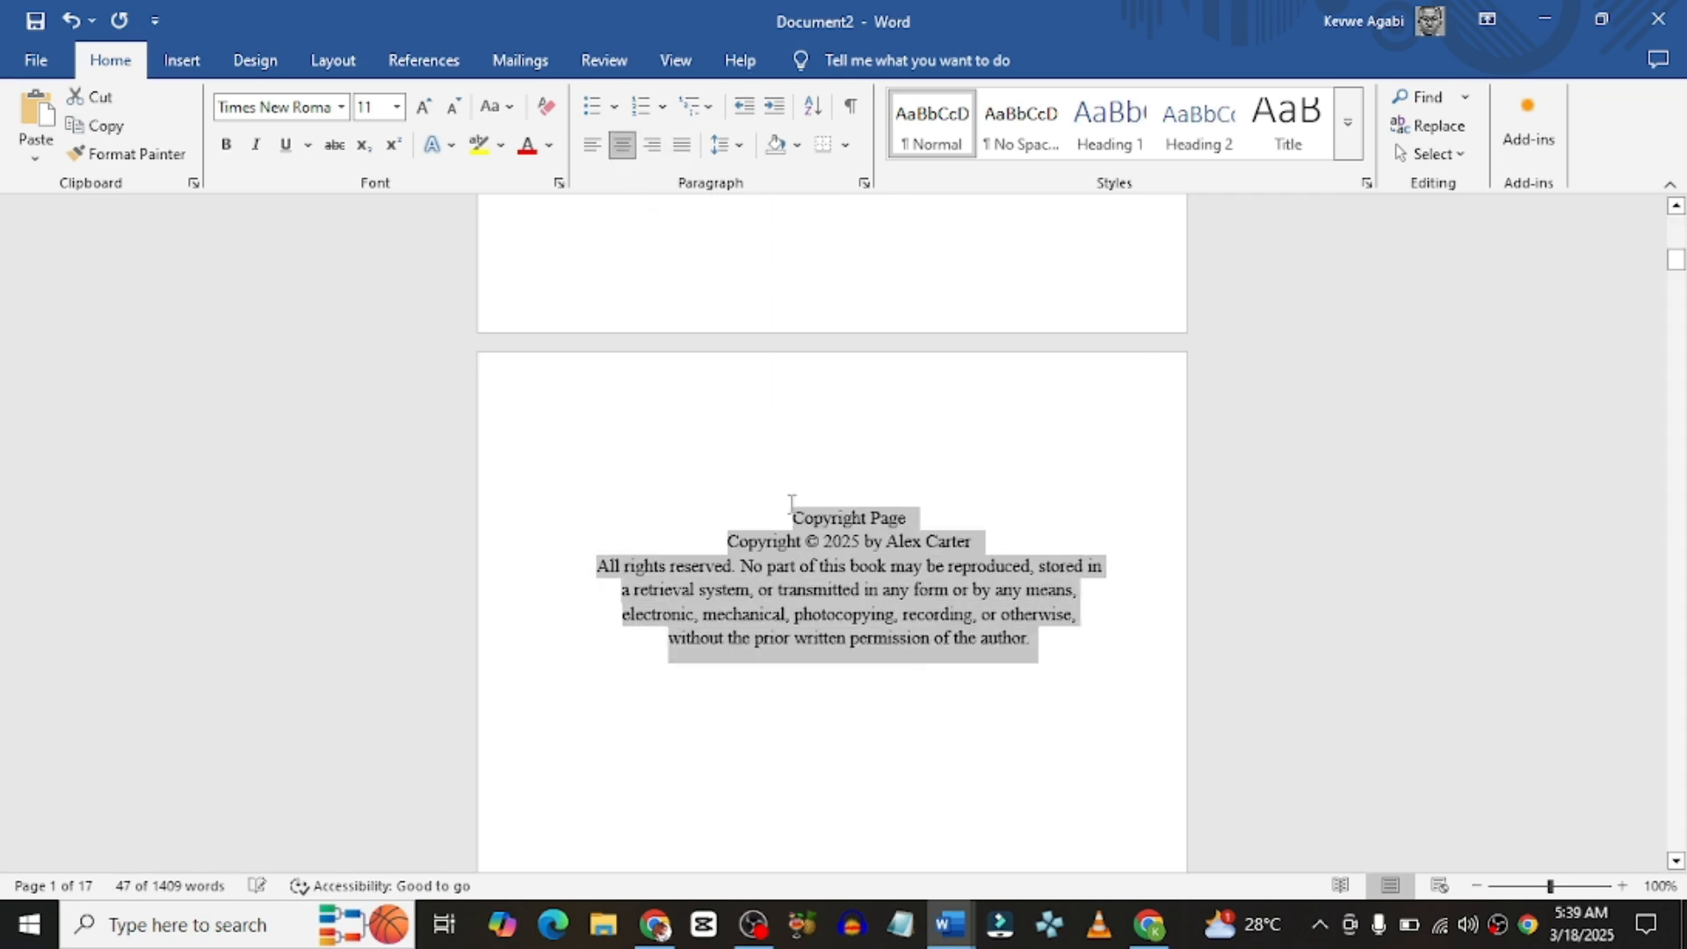
pyautogui.click(881, 650)
# Step: Insert a page break after the line 'Let's get started!'
pyautogui.scroll(-10, 881, 649)
pyautogui.scroll(-12, 882, 648)
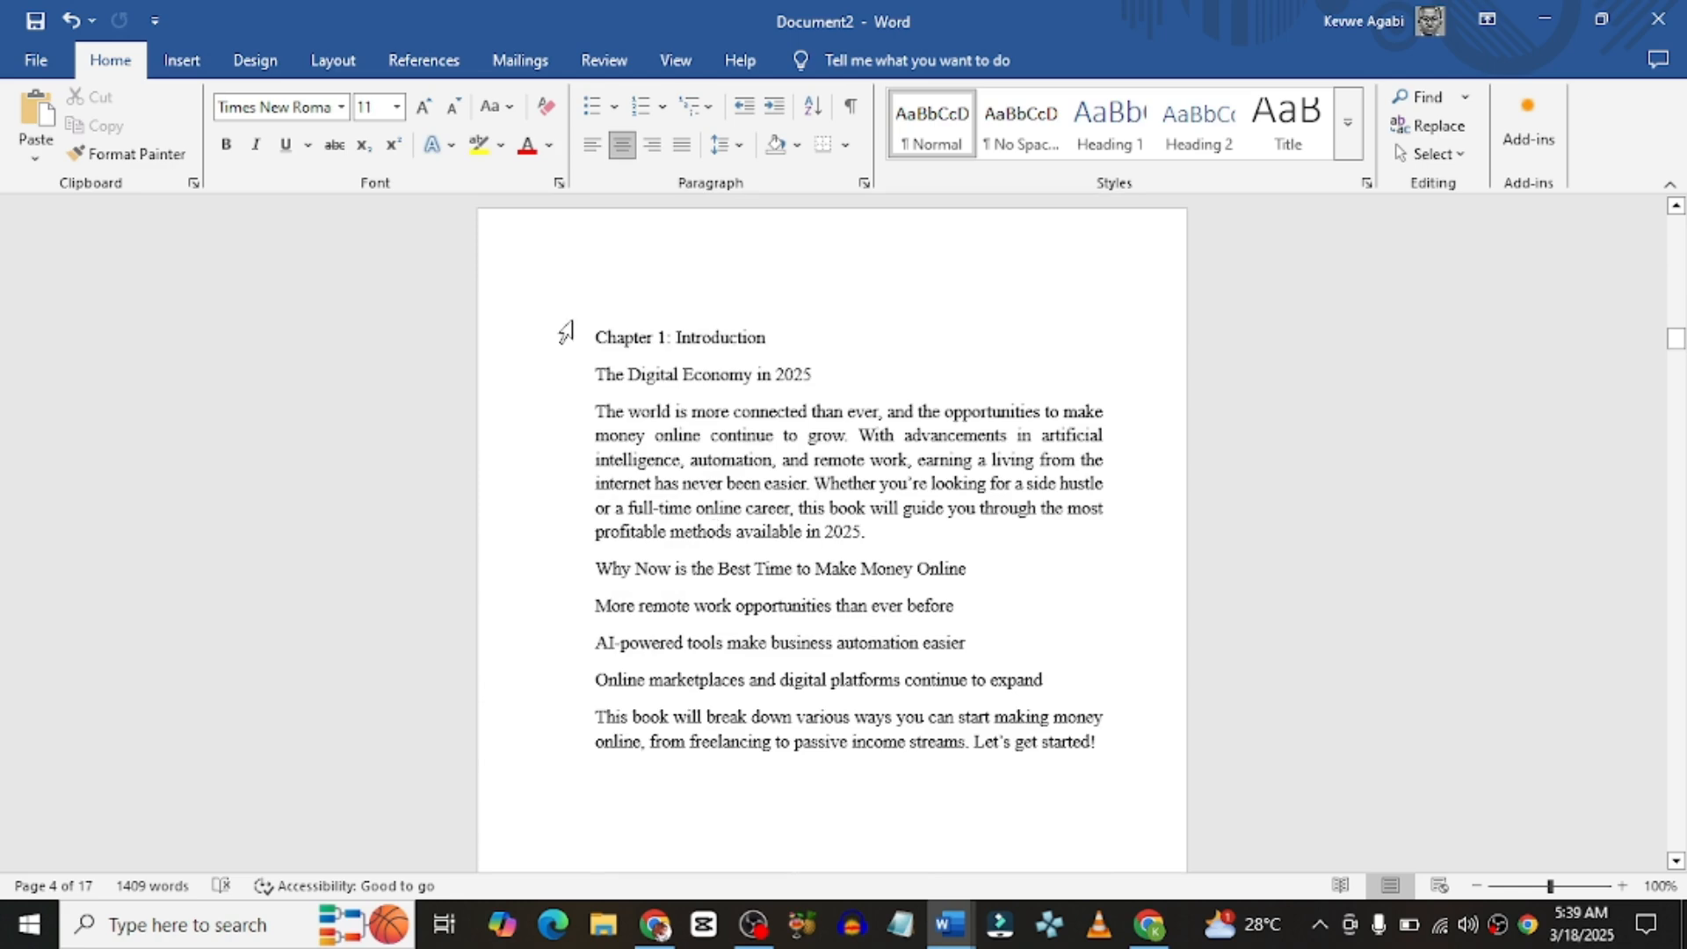
pyautogui.scroll(-9, 606, 356)
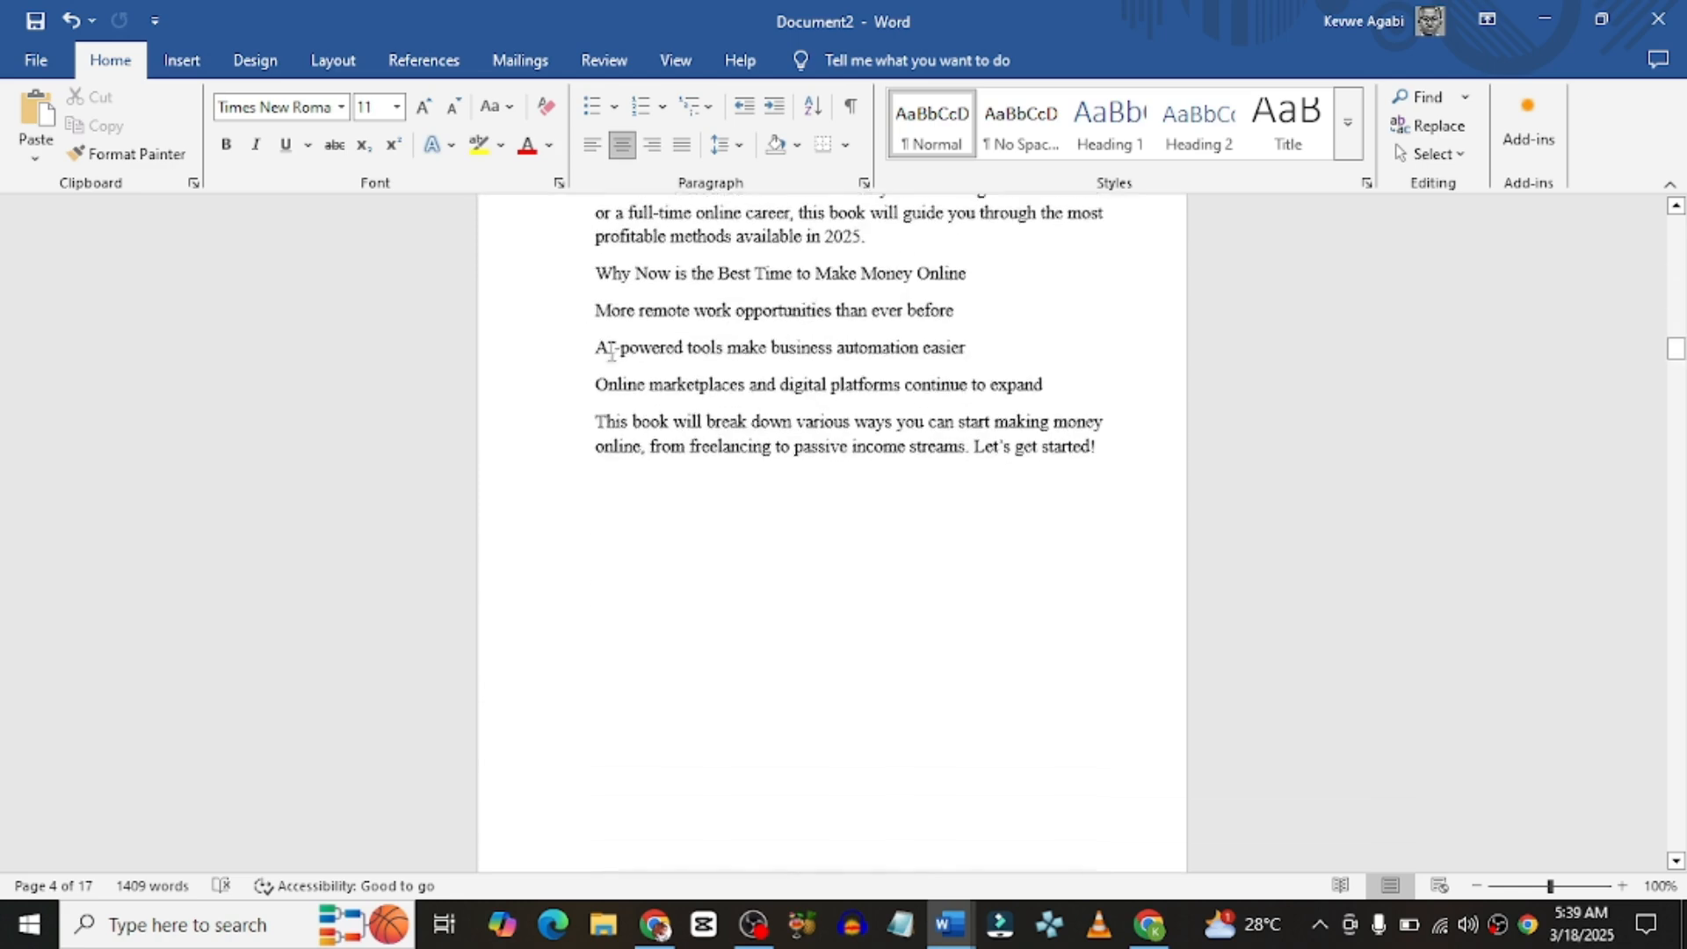
pyautogui.scroll(3, 1087, 274)
pyautogui.scroll(3, 1107, 296)
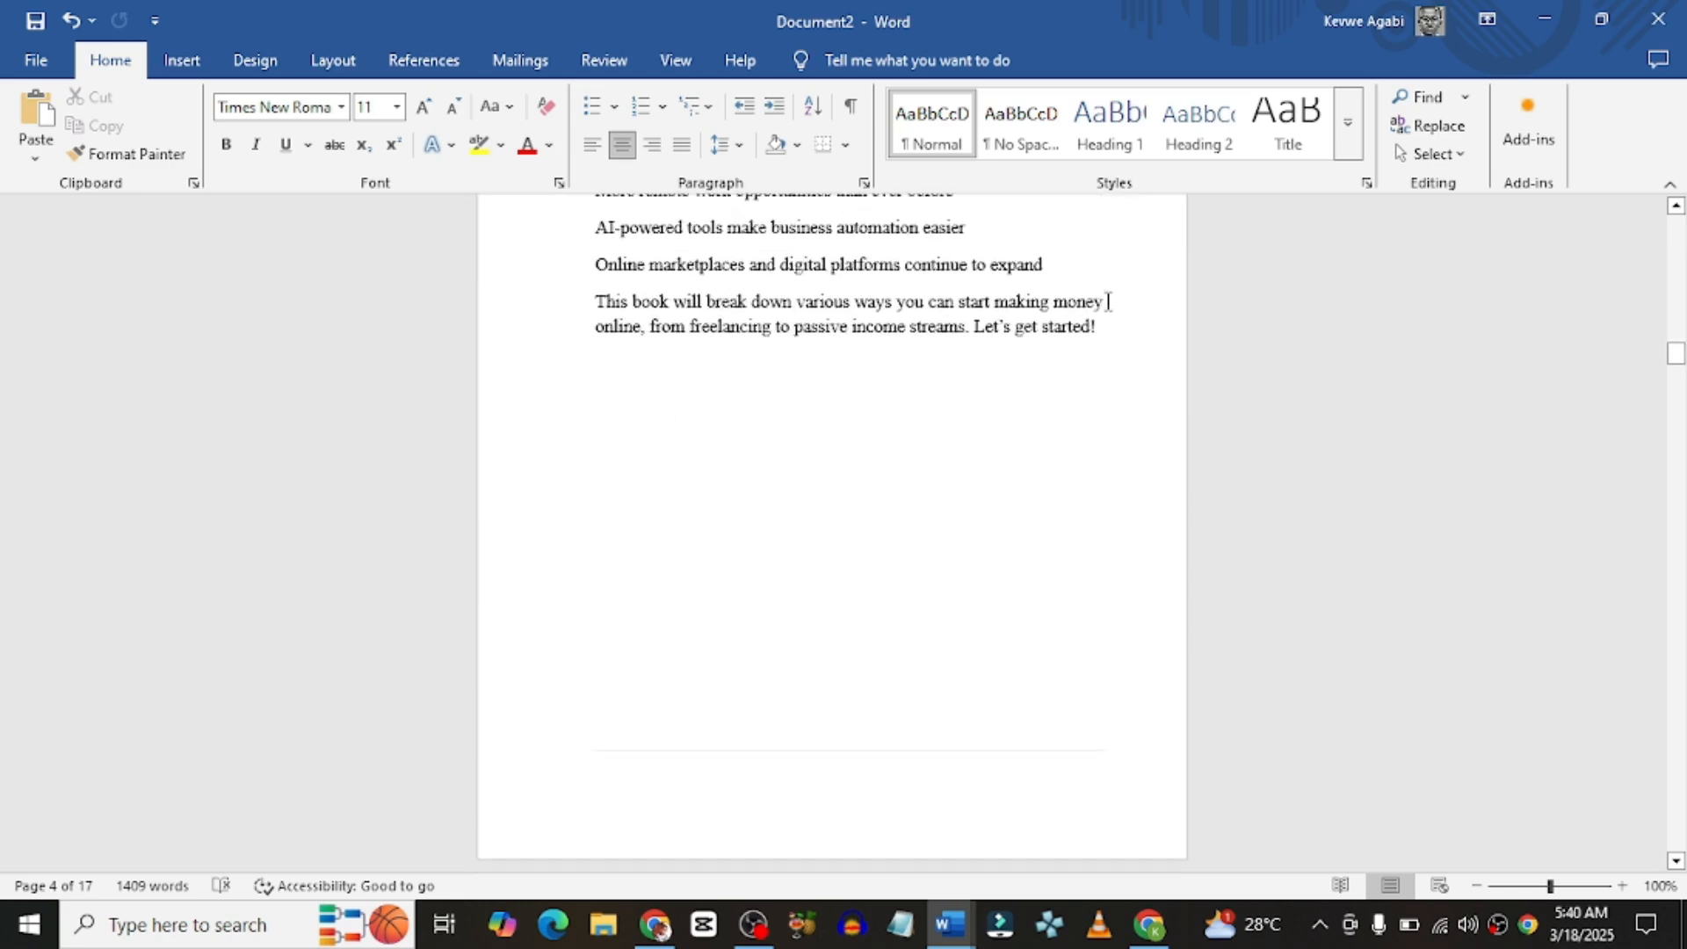
pyautogui.hotkey('ctrl', 'j')
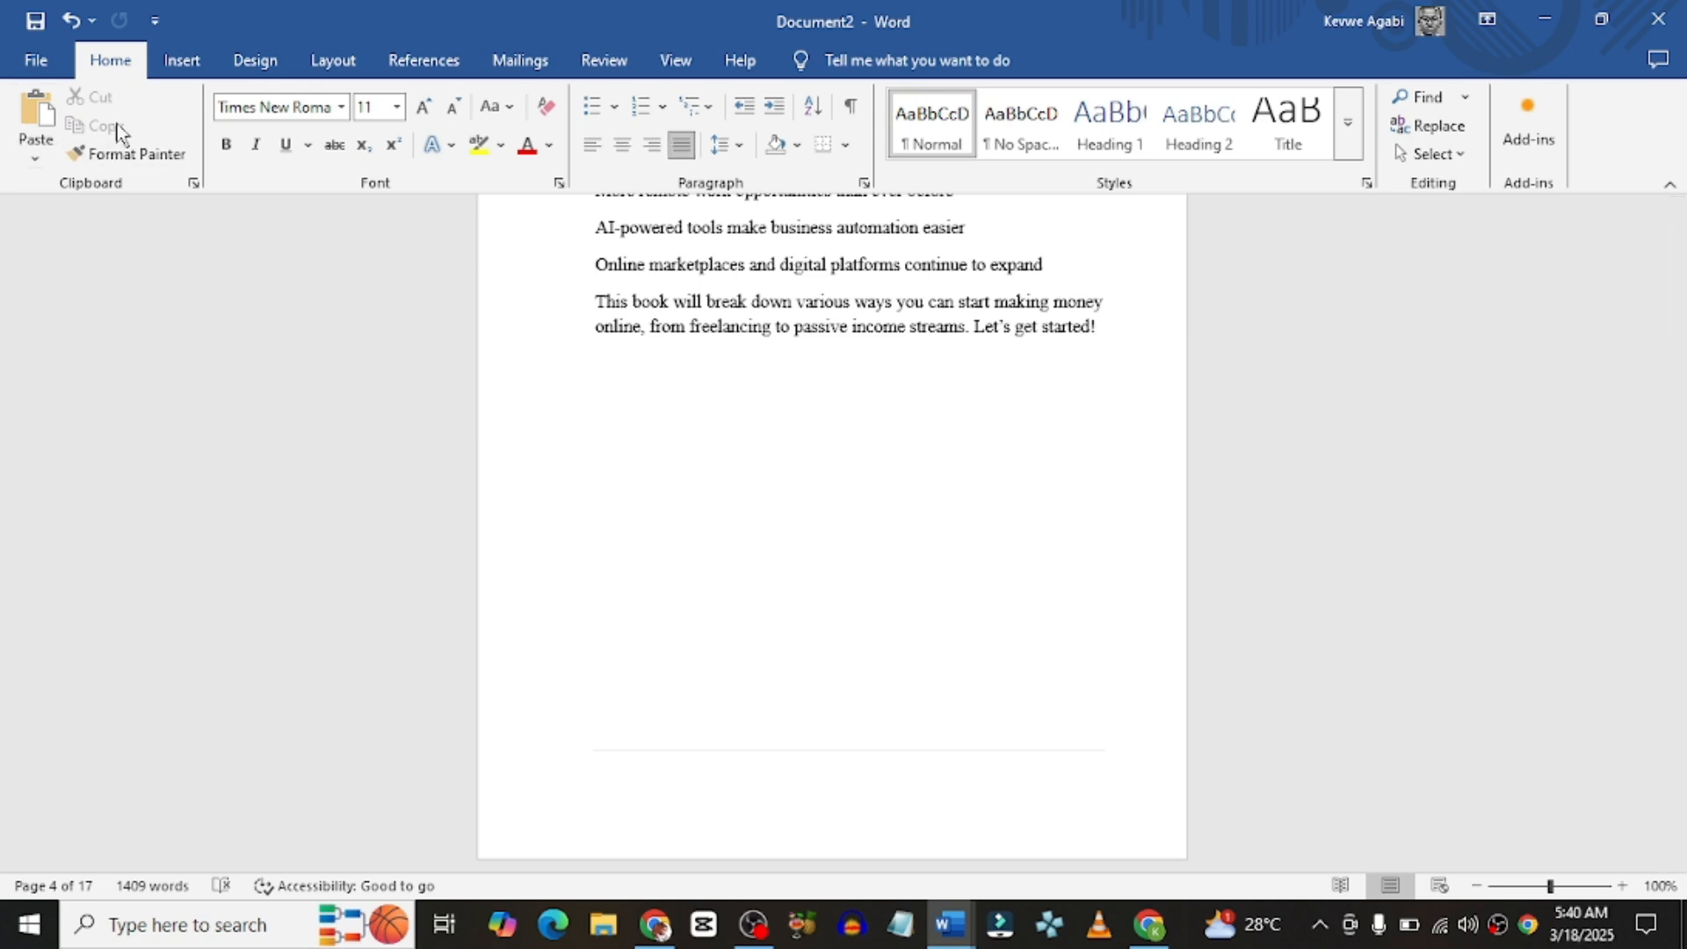
pyautogui.click(182, 64)
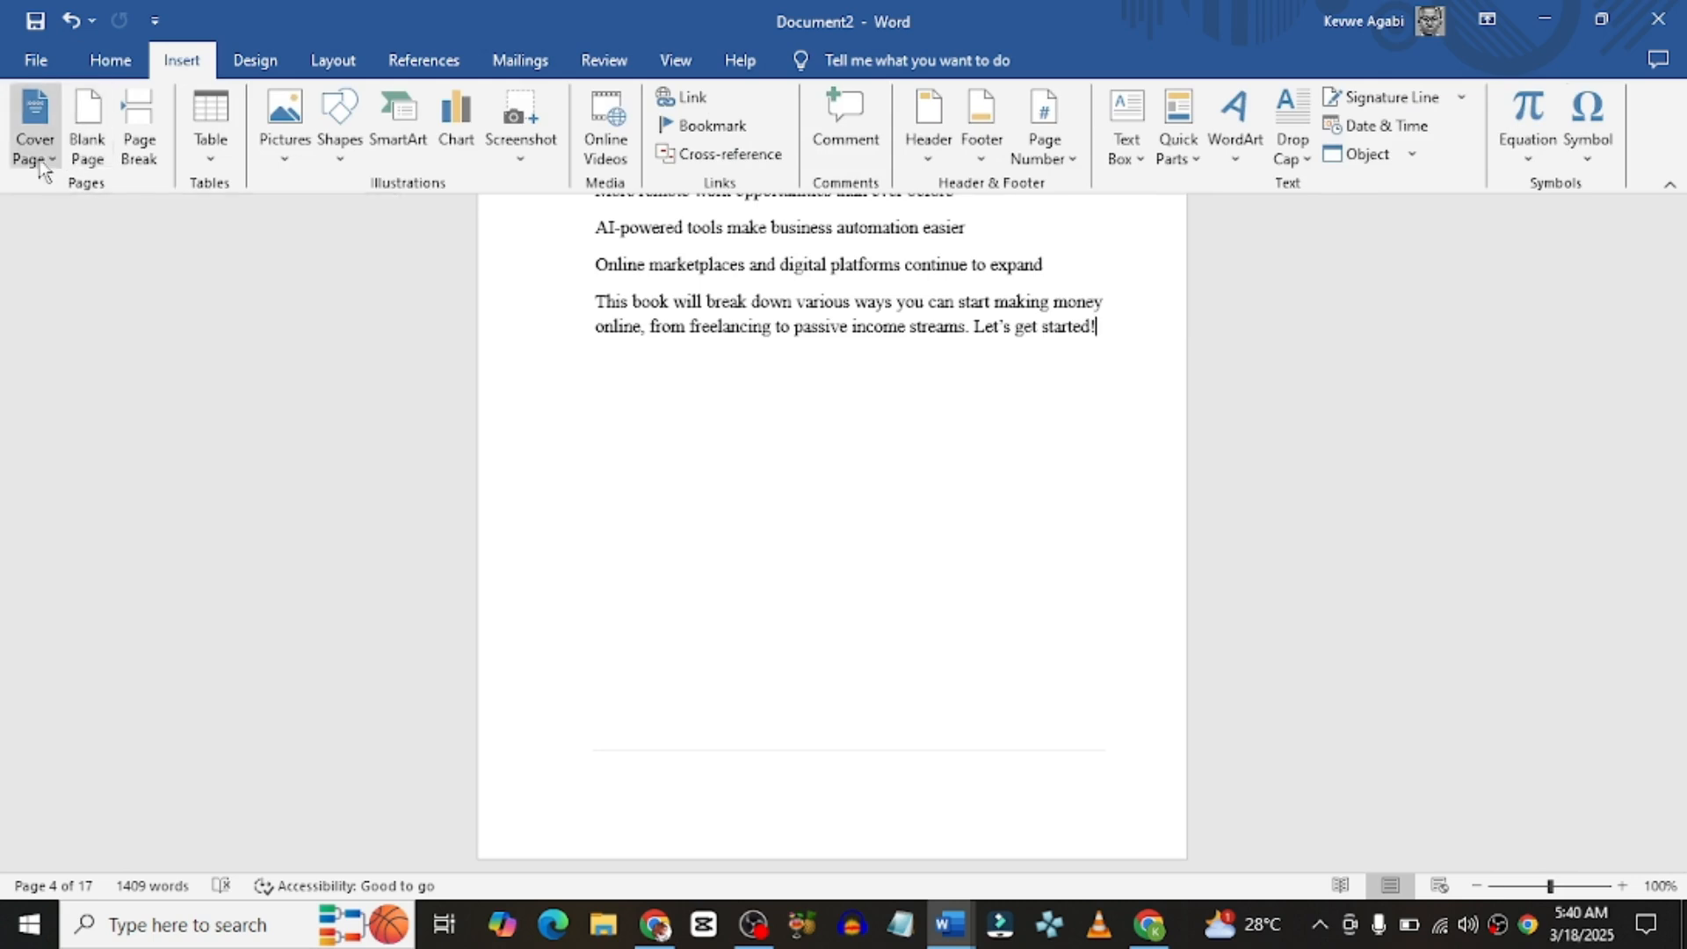
pyautogui.click(153, 166)
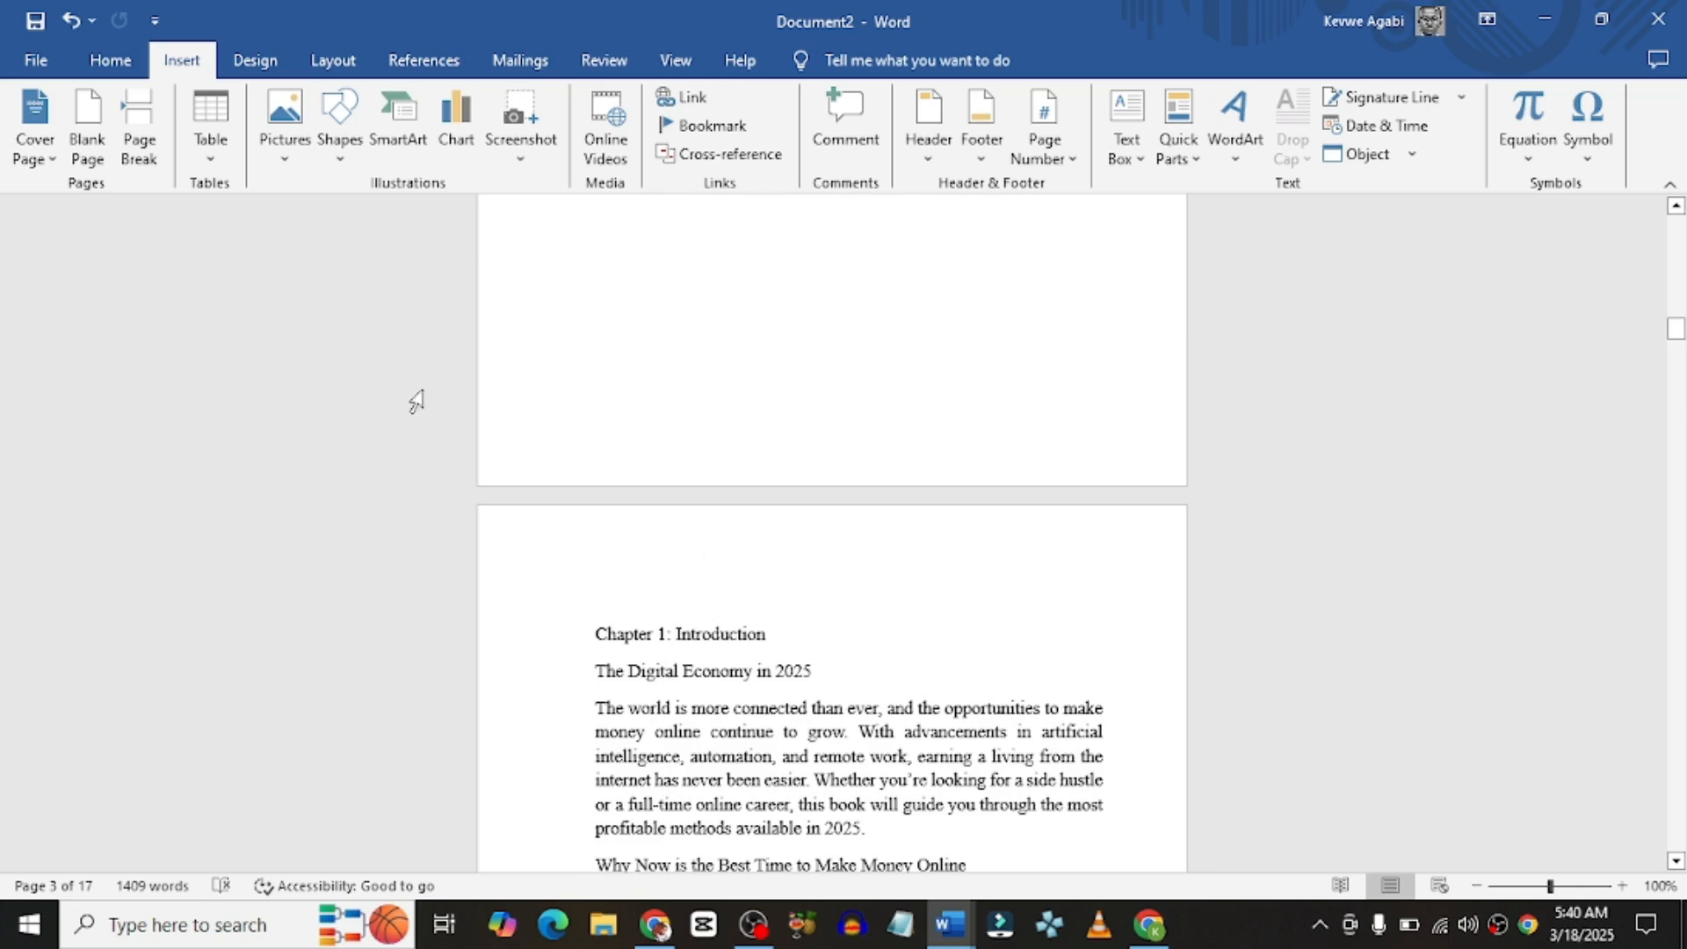
pyautogui.click(121, 71)
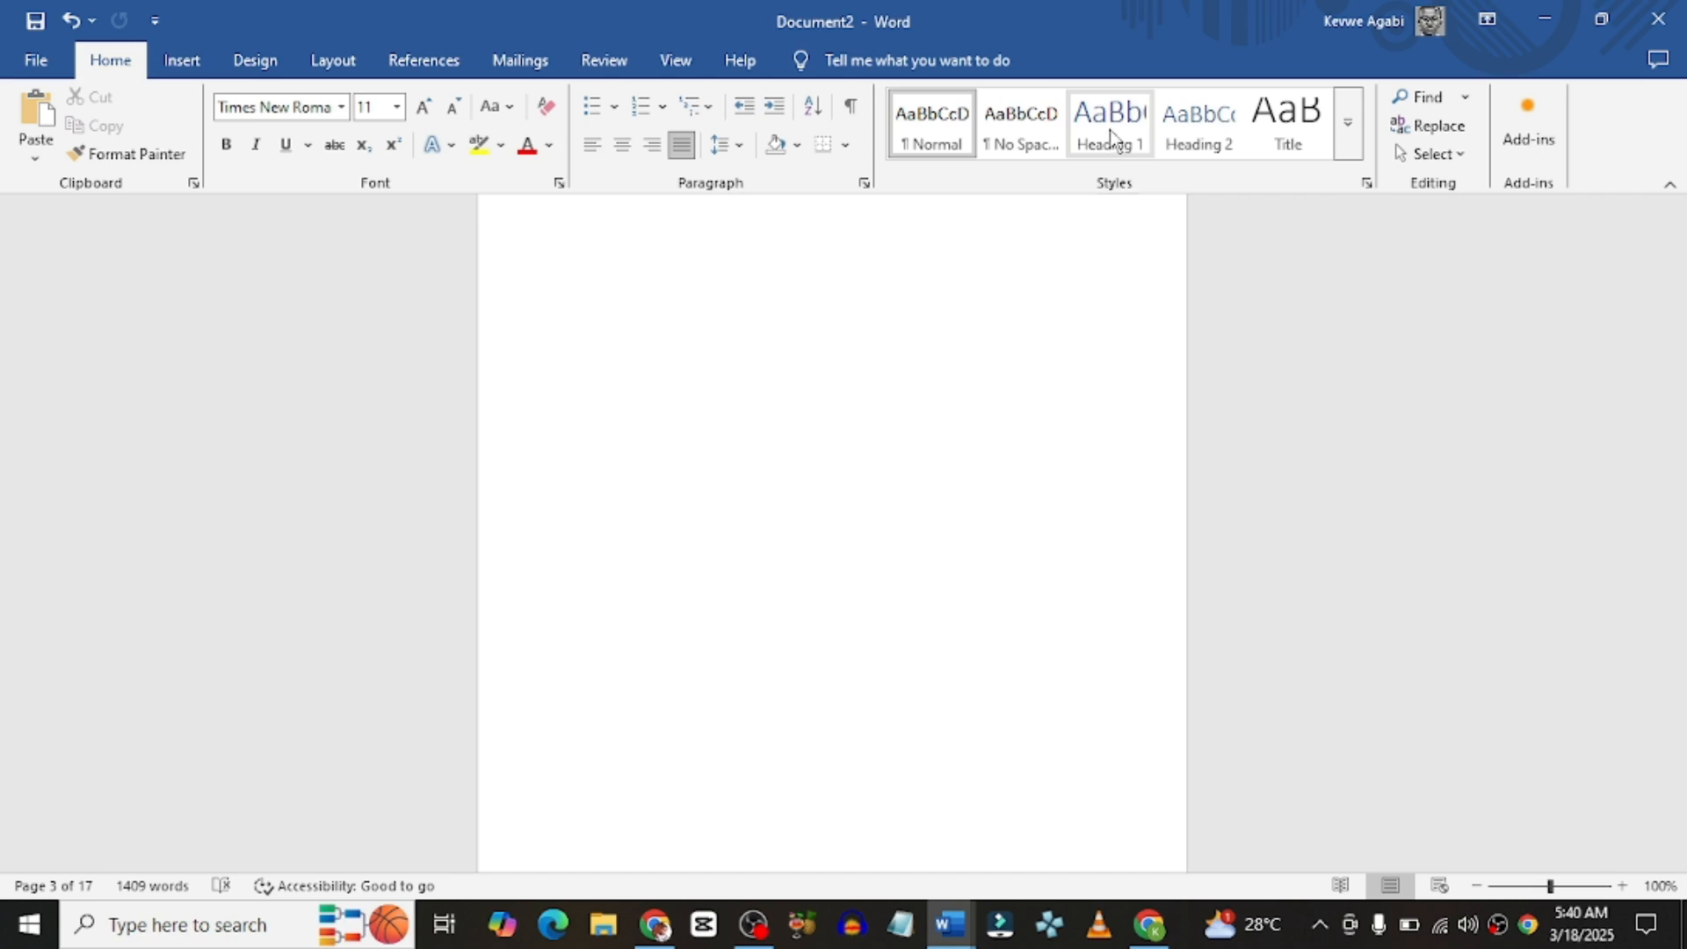
# Step: Redefine the Heading 1 style as bold 18 pt Times New Roman through Modify Style
pyautogui.rightClick(1110, 130)
pyautogui.click(1134, 168)
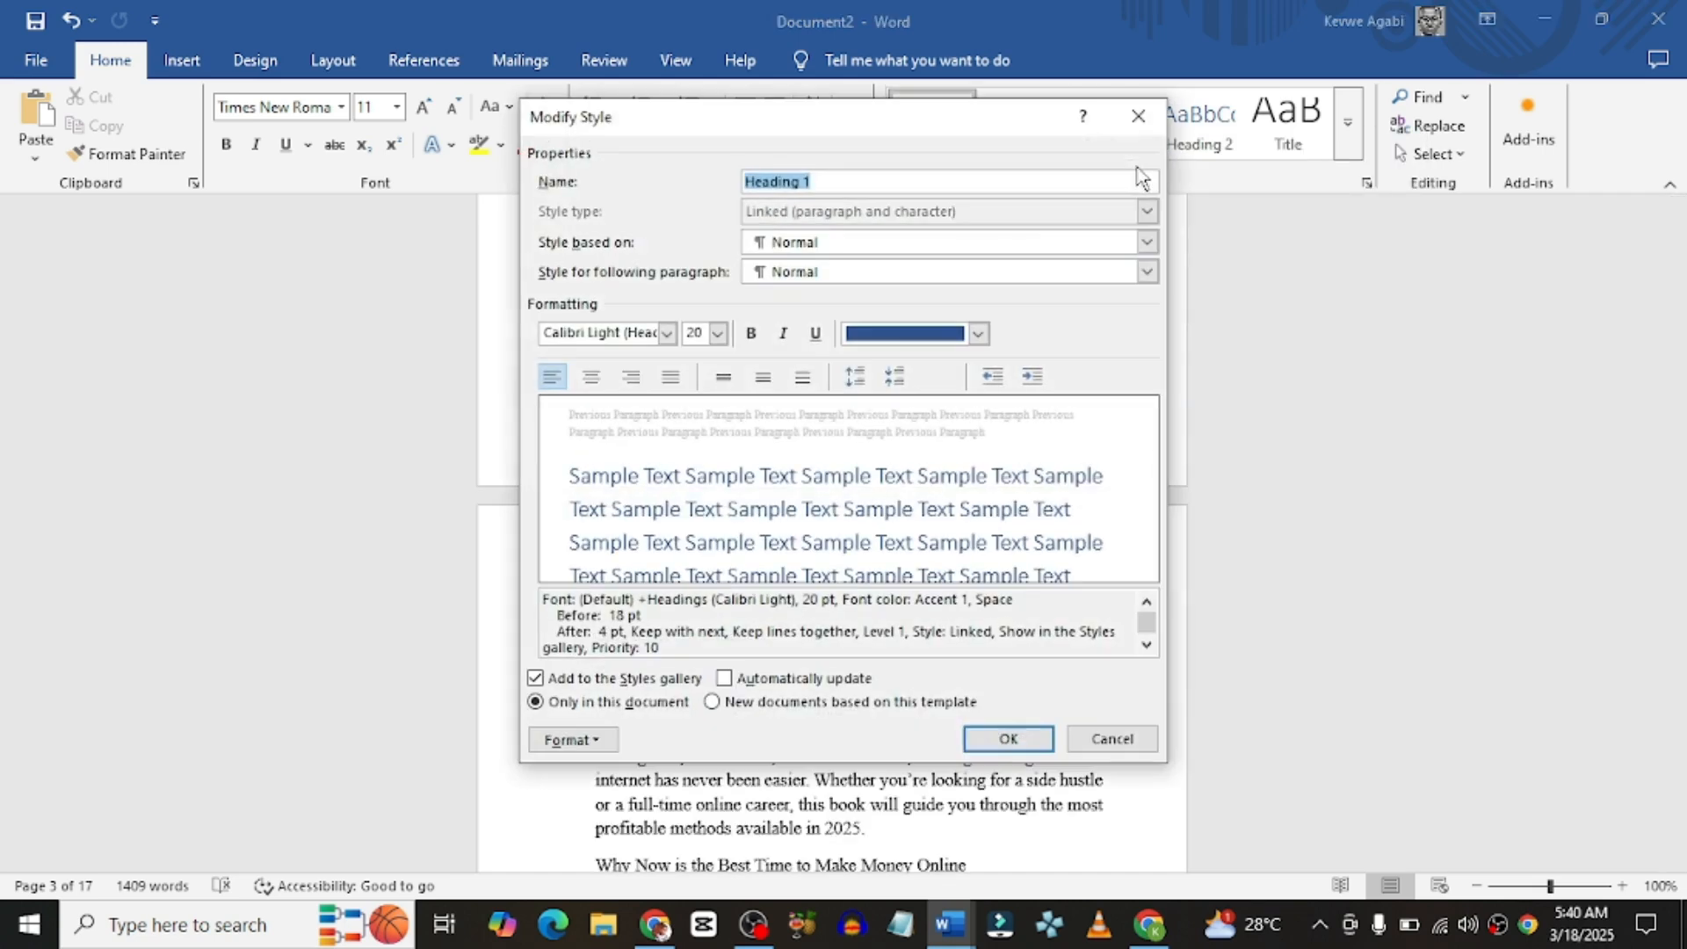
pyautogui.click(667, 333)
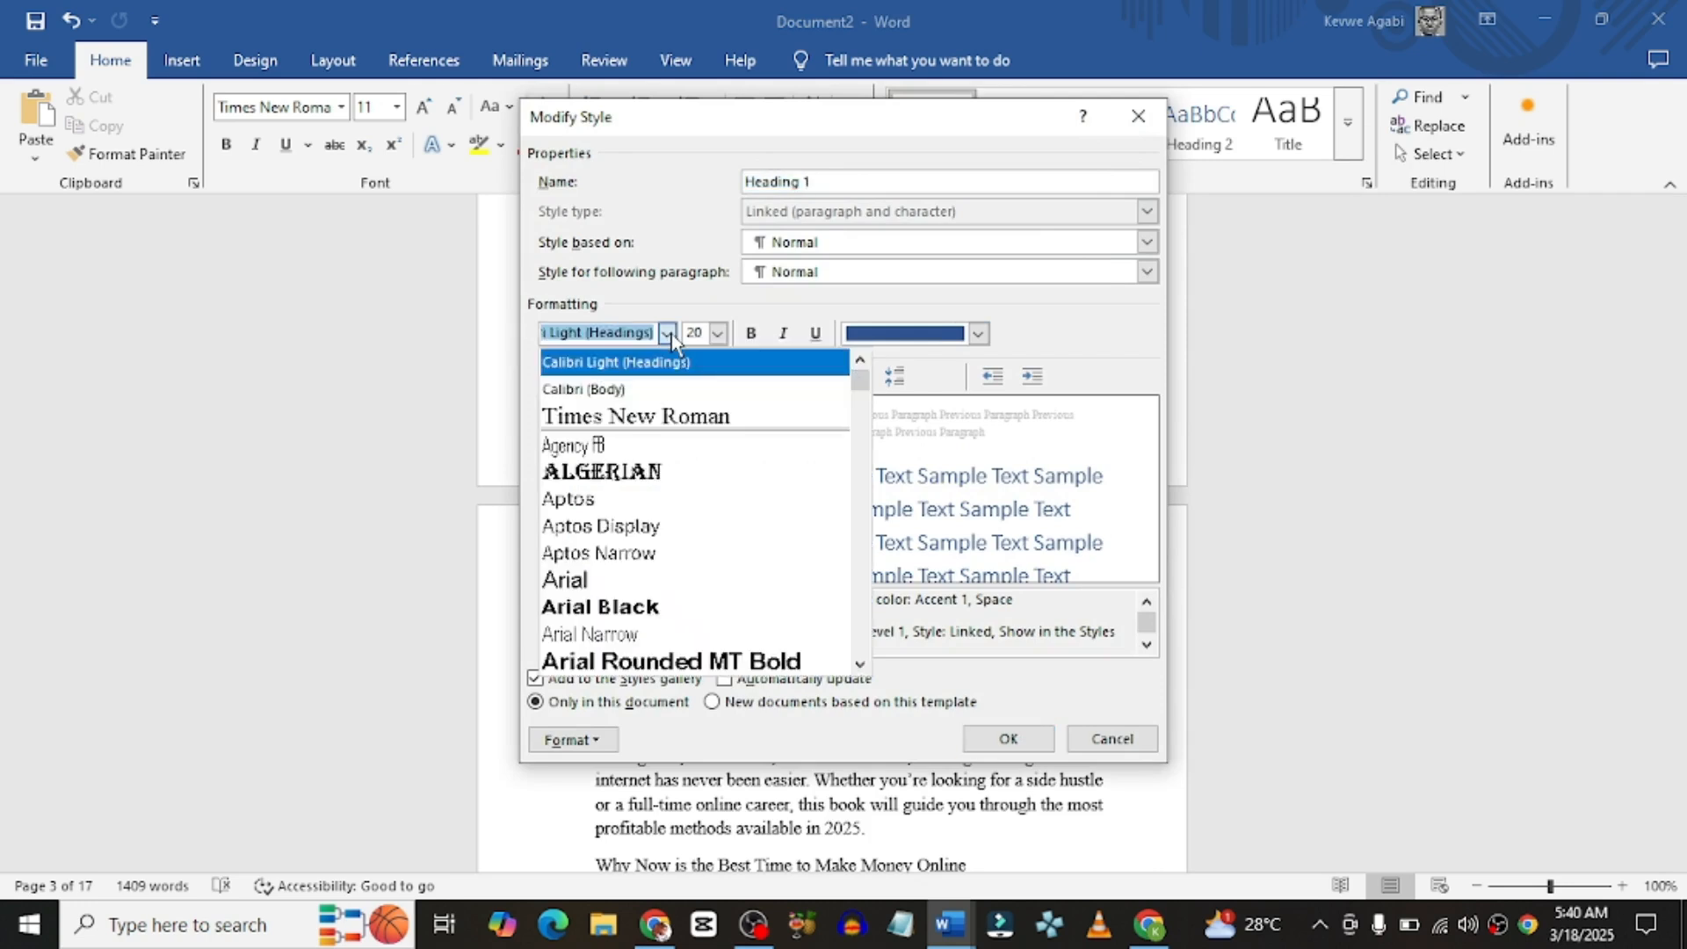
pyautogui.click(662, 415)
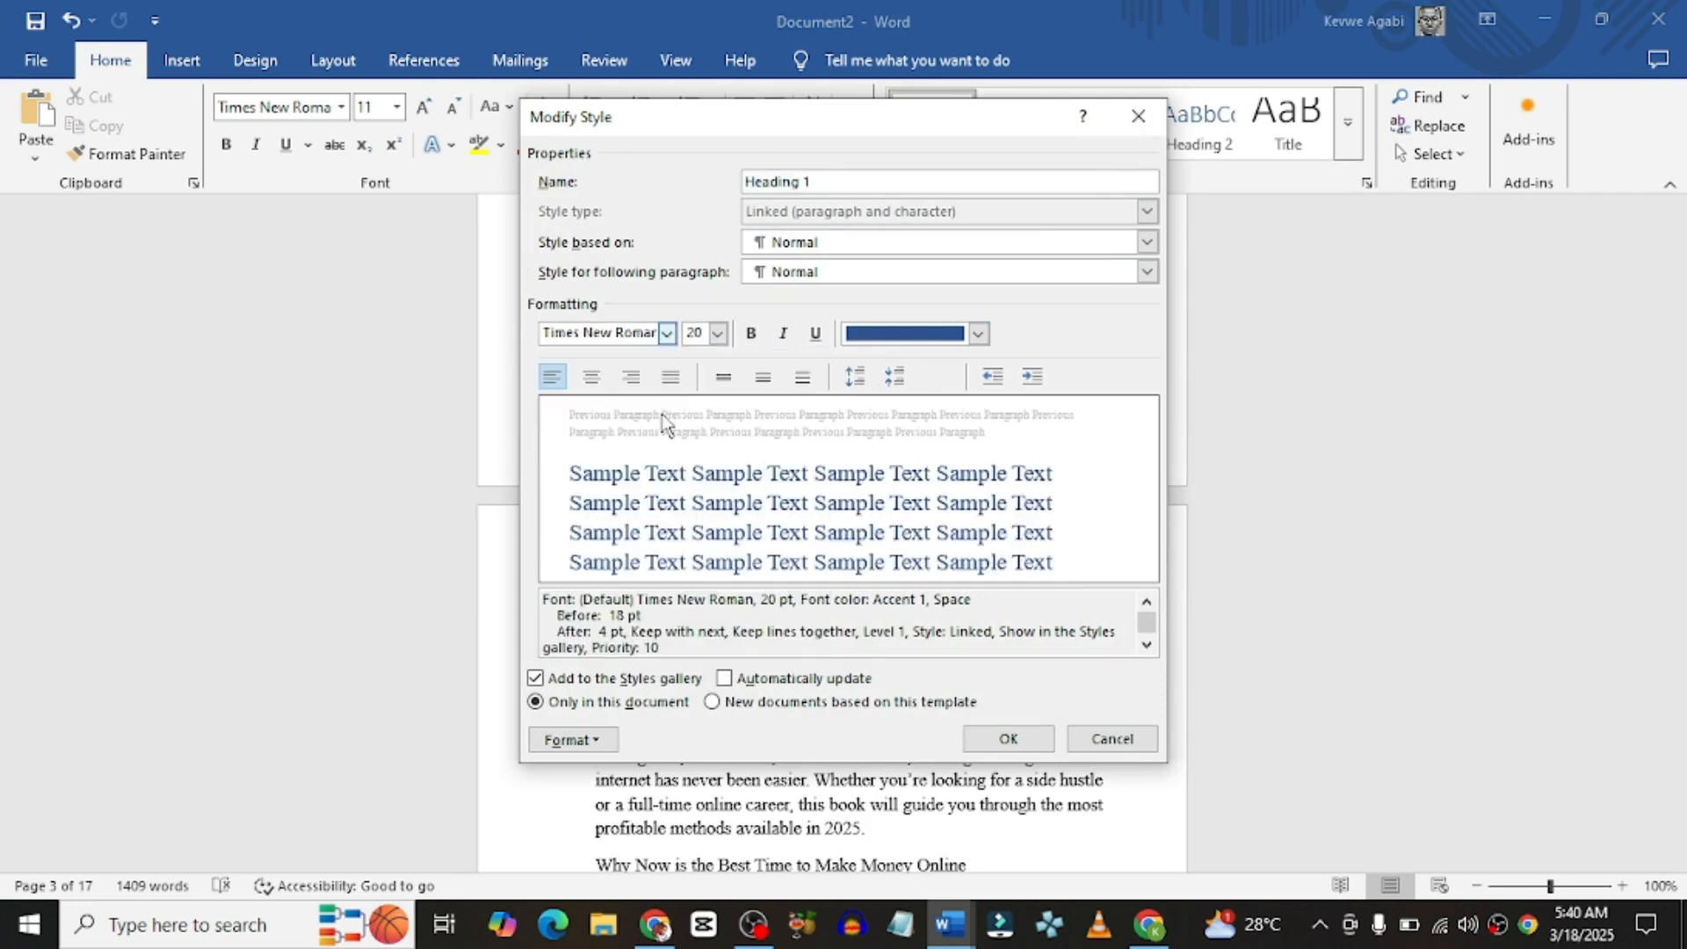
pyautogui.click(719, 337)
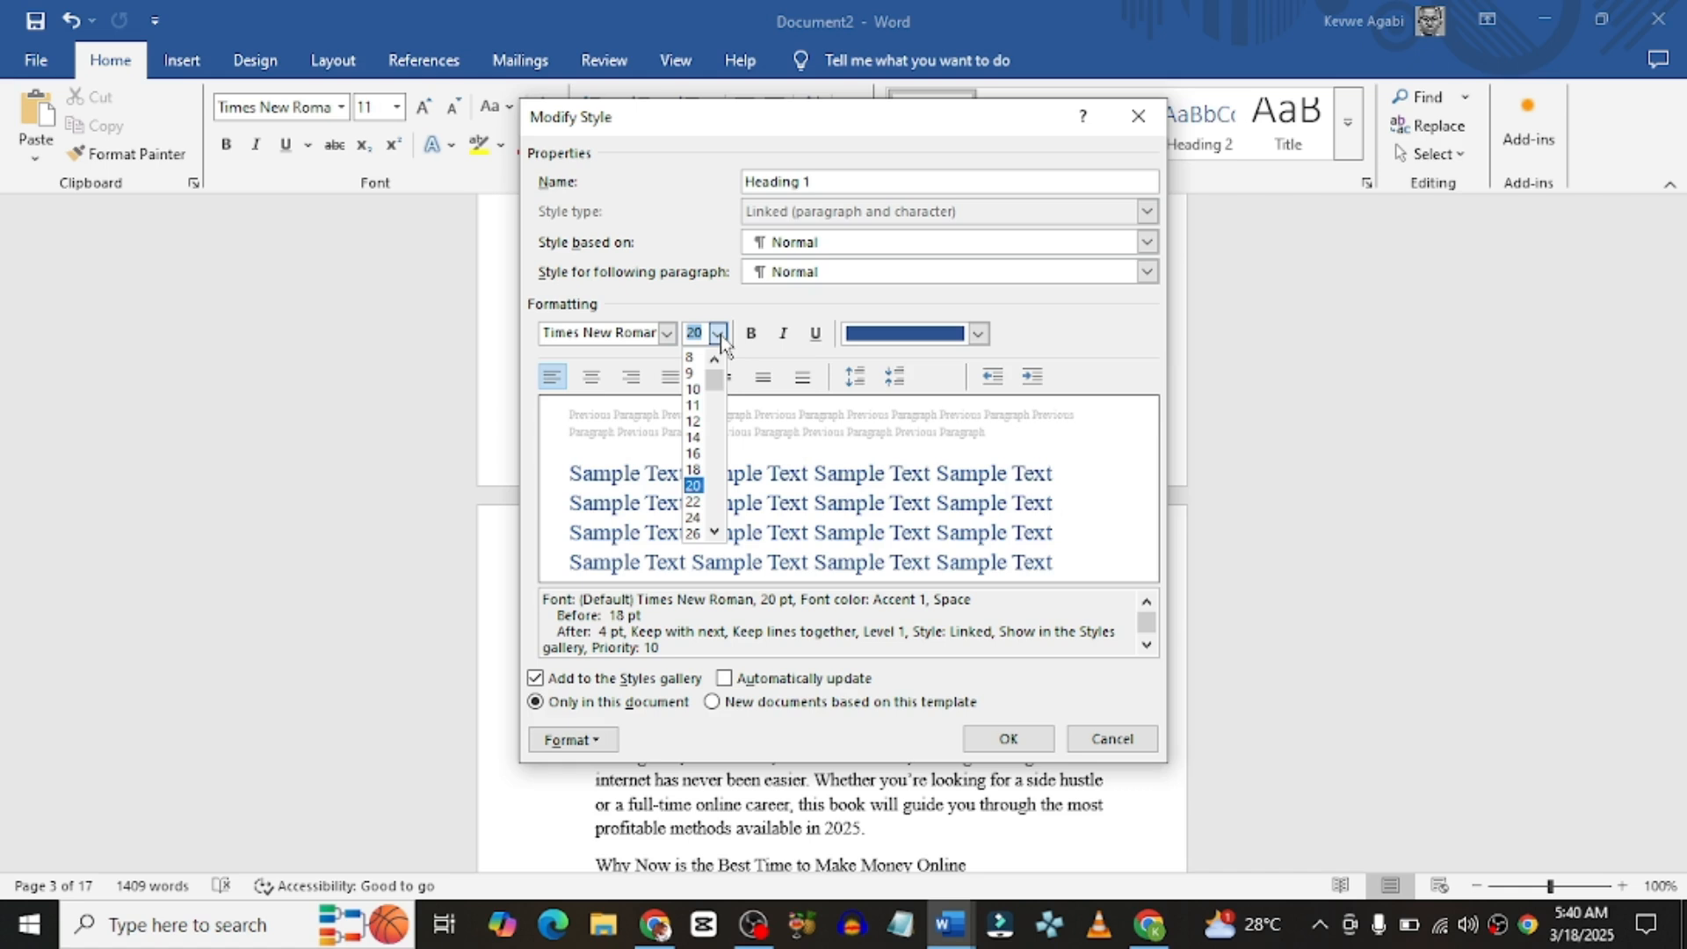
pyautogui.click(694, 470)
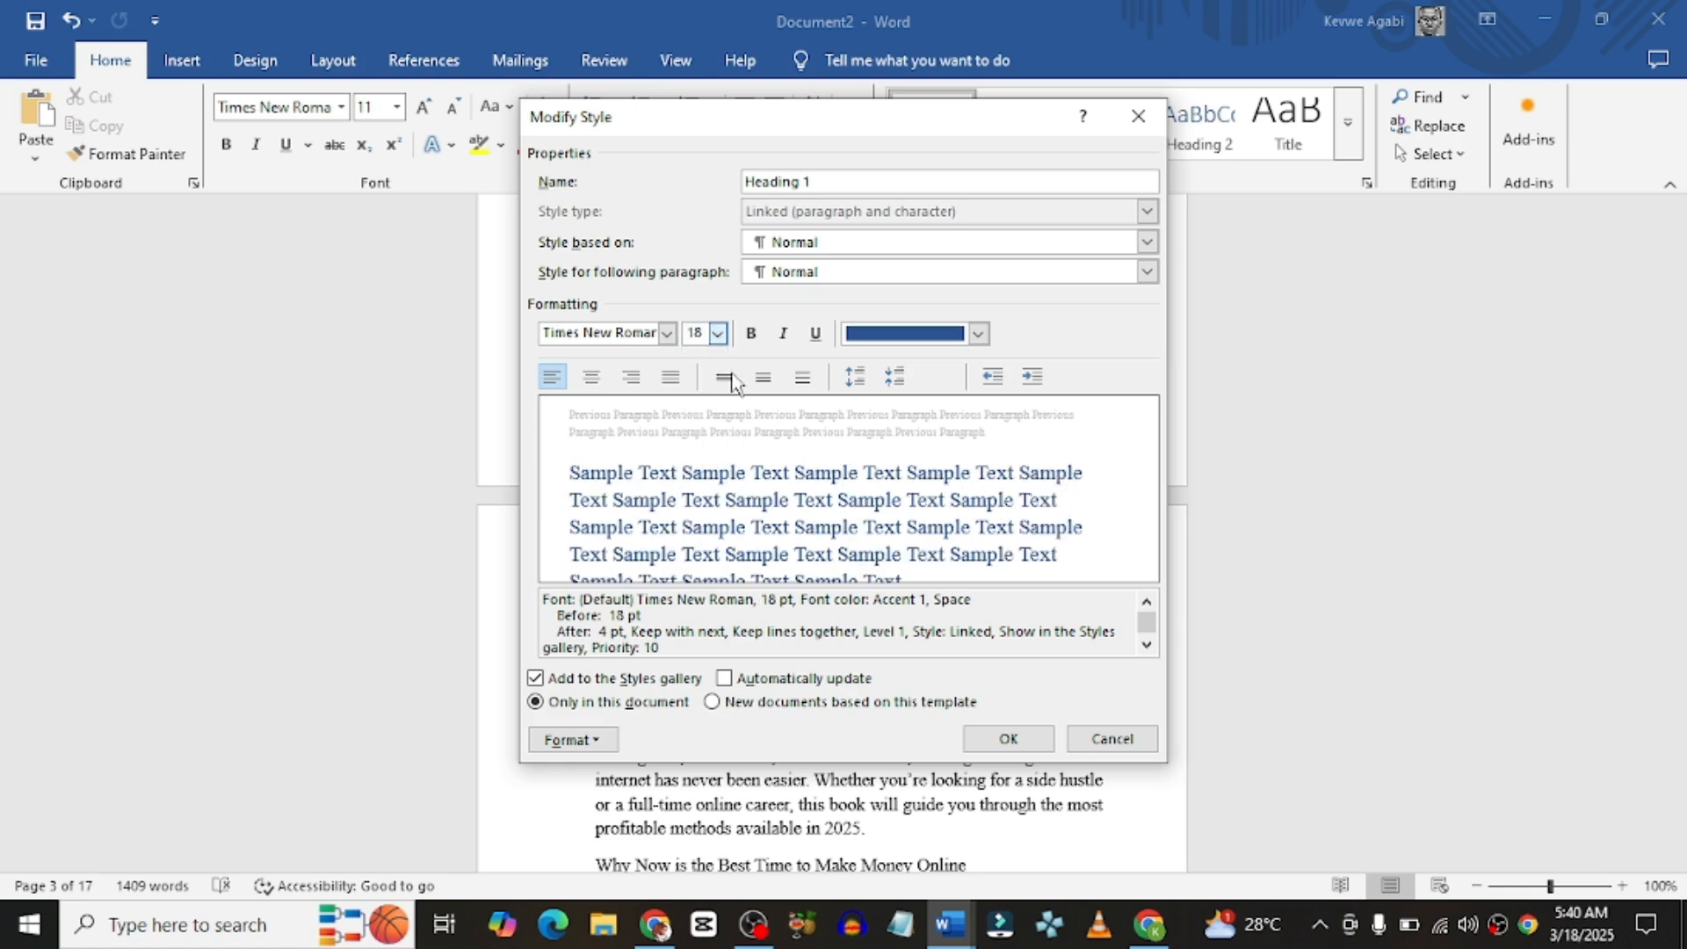
pyautogui.click(752, 333)
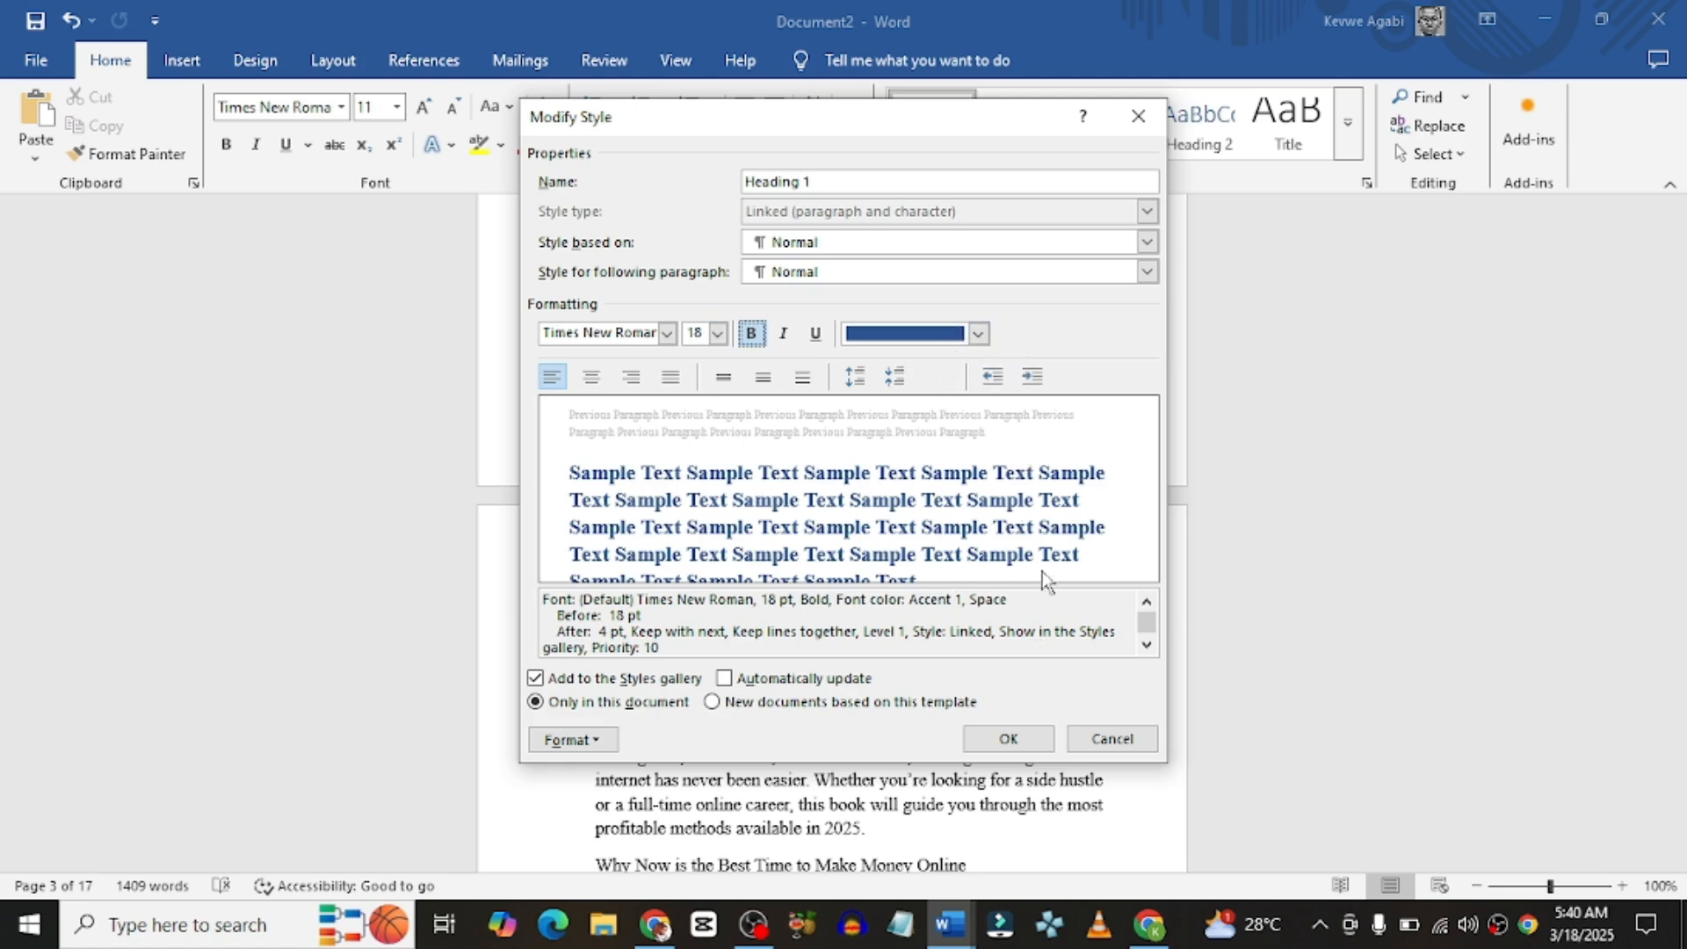
pyautogui.click(1007, 739)
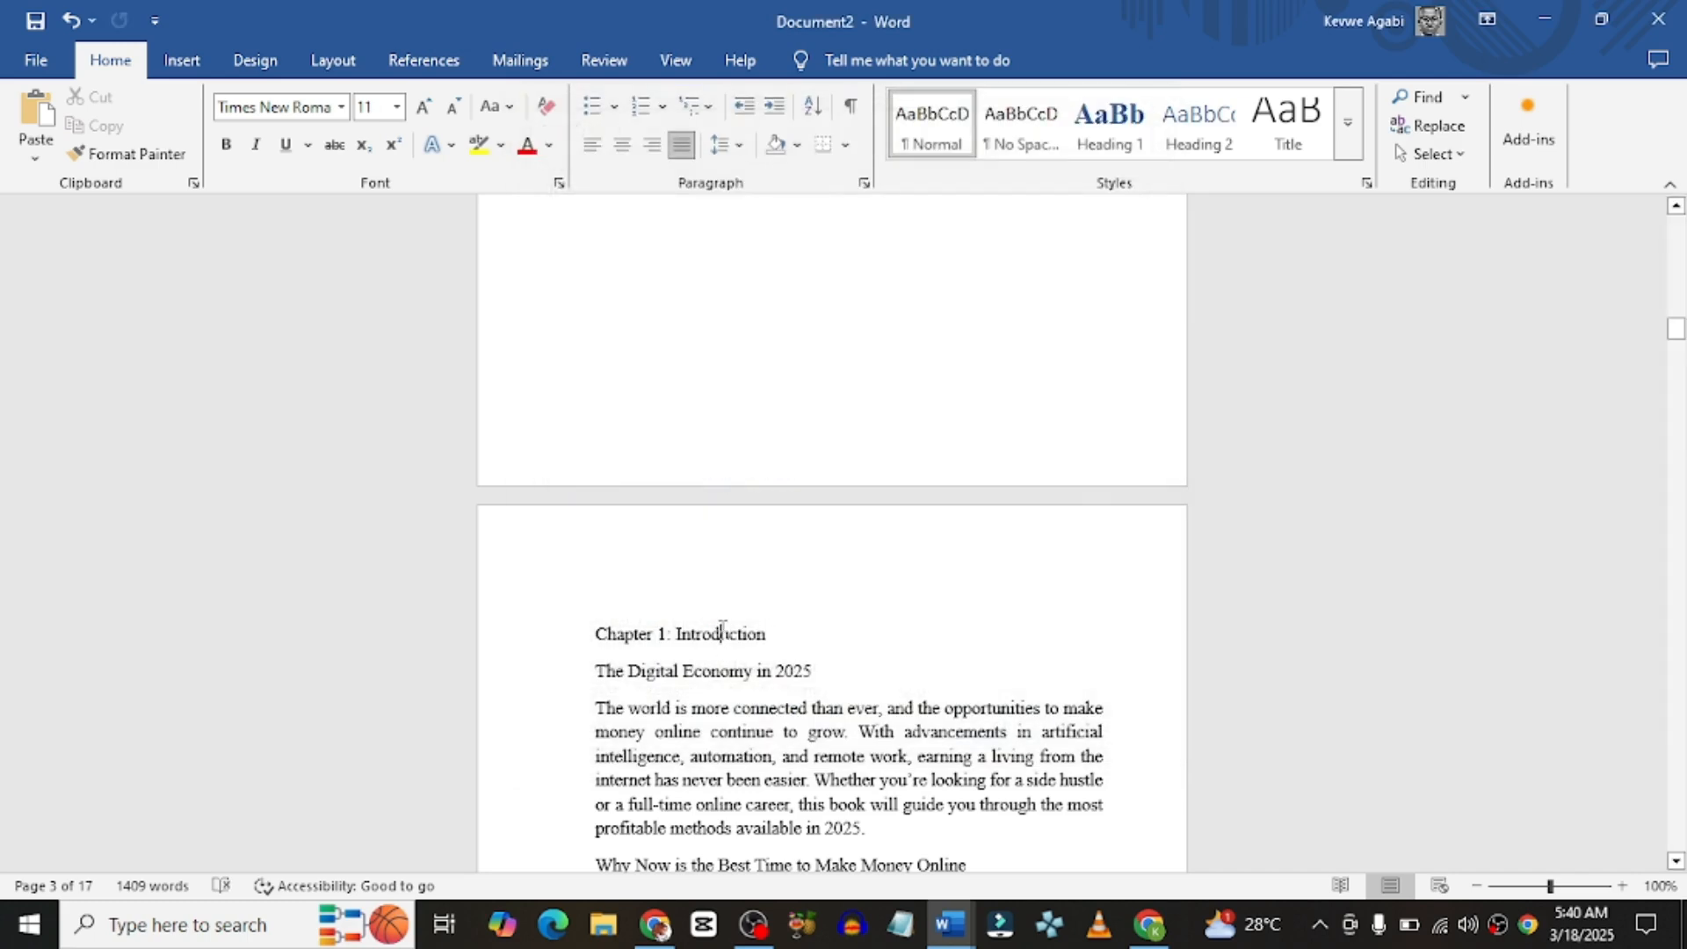
# Step: Apply Heading 1 to the 'Chapter 1: Introduction' and Chapter 2 title lines
pyautogui.tripleClick(720, 630)
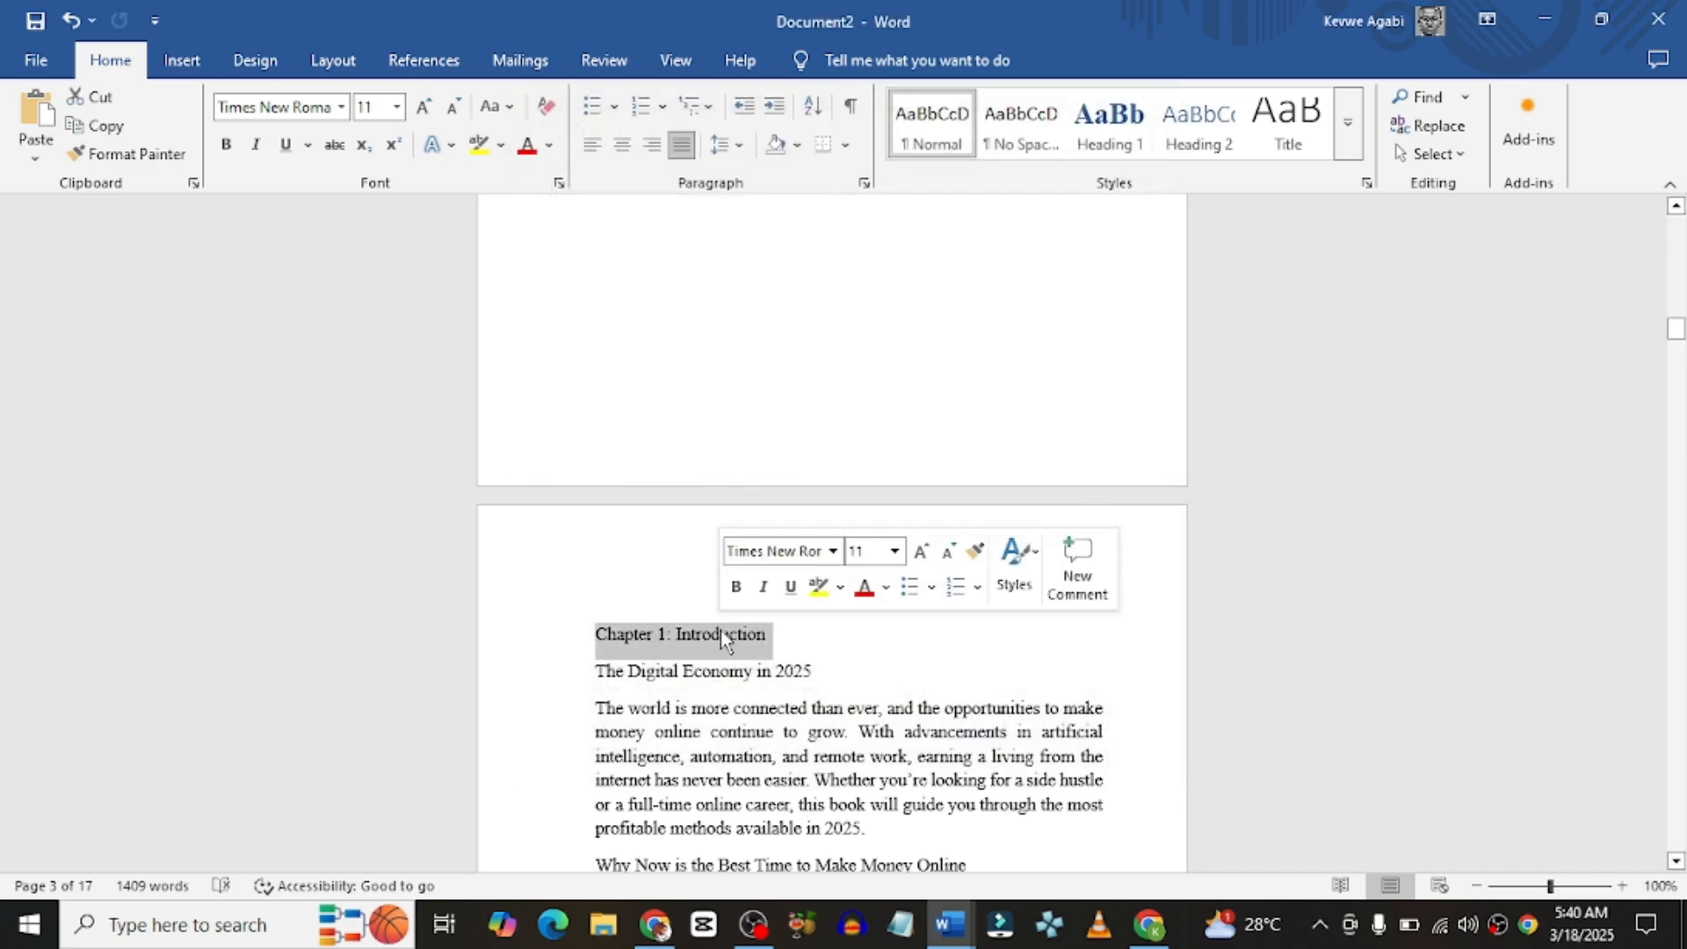
pyautogui.click(1109, 138)
pyautogui.scroll(-15, 795, 642)
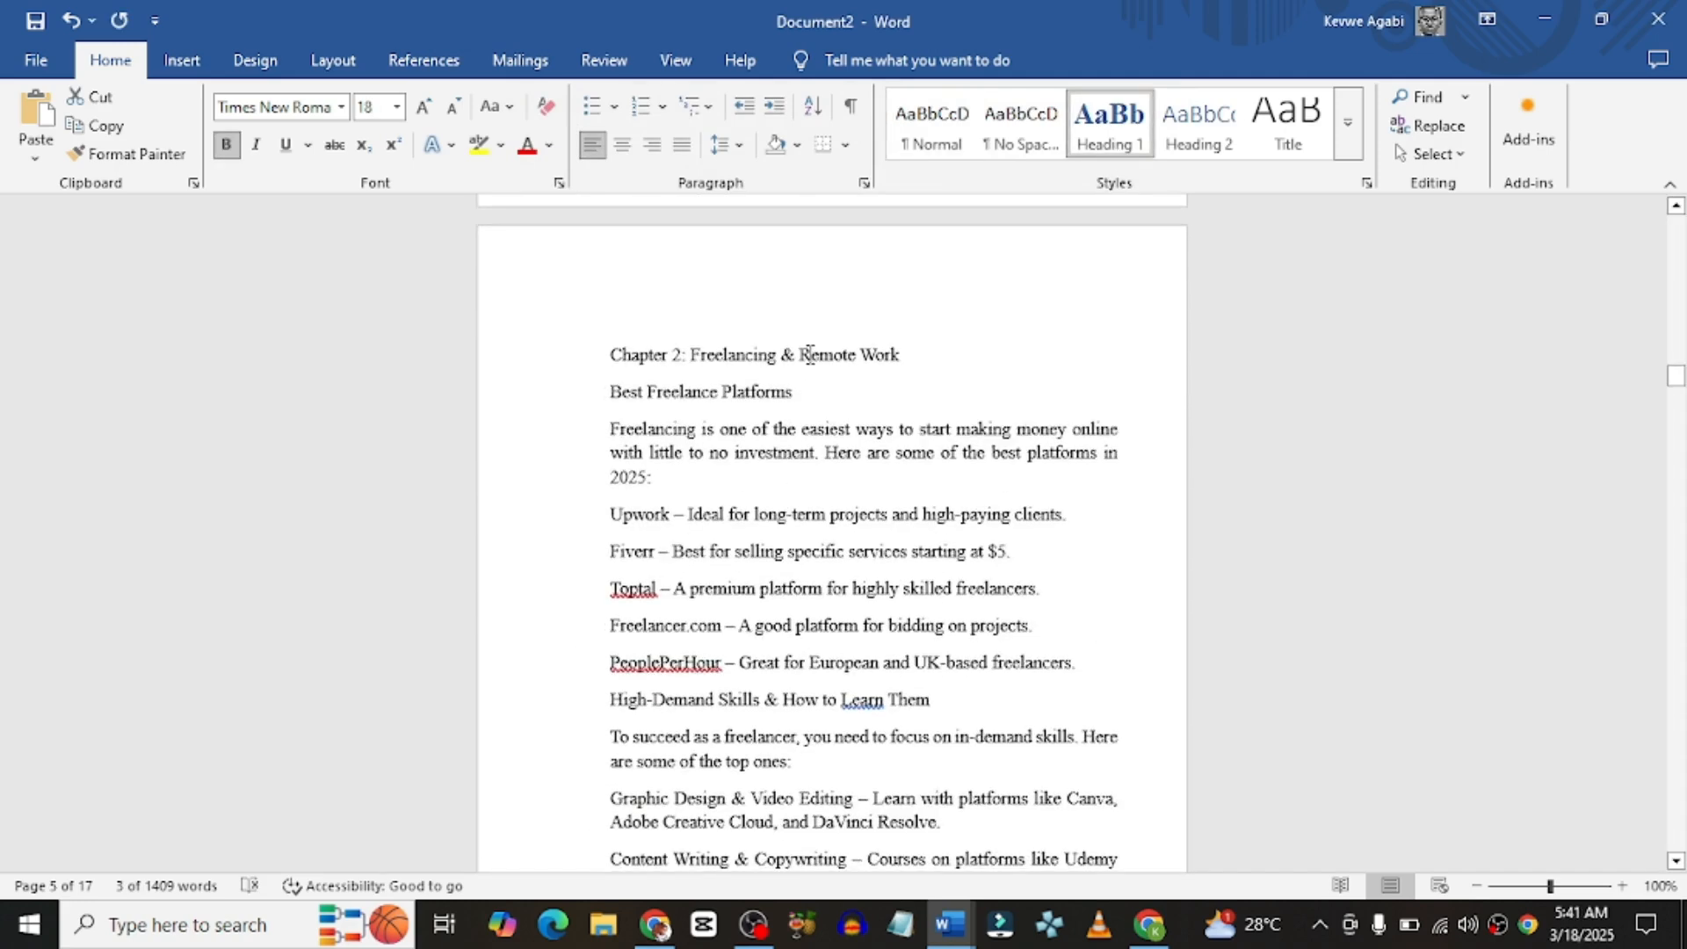
pyautogui.tripleClick(810, 353)
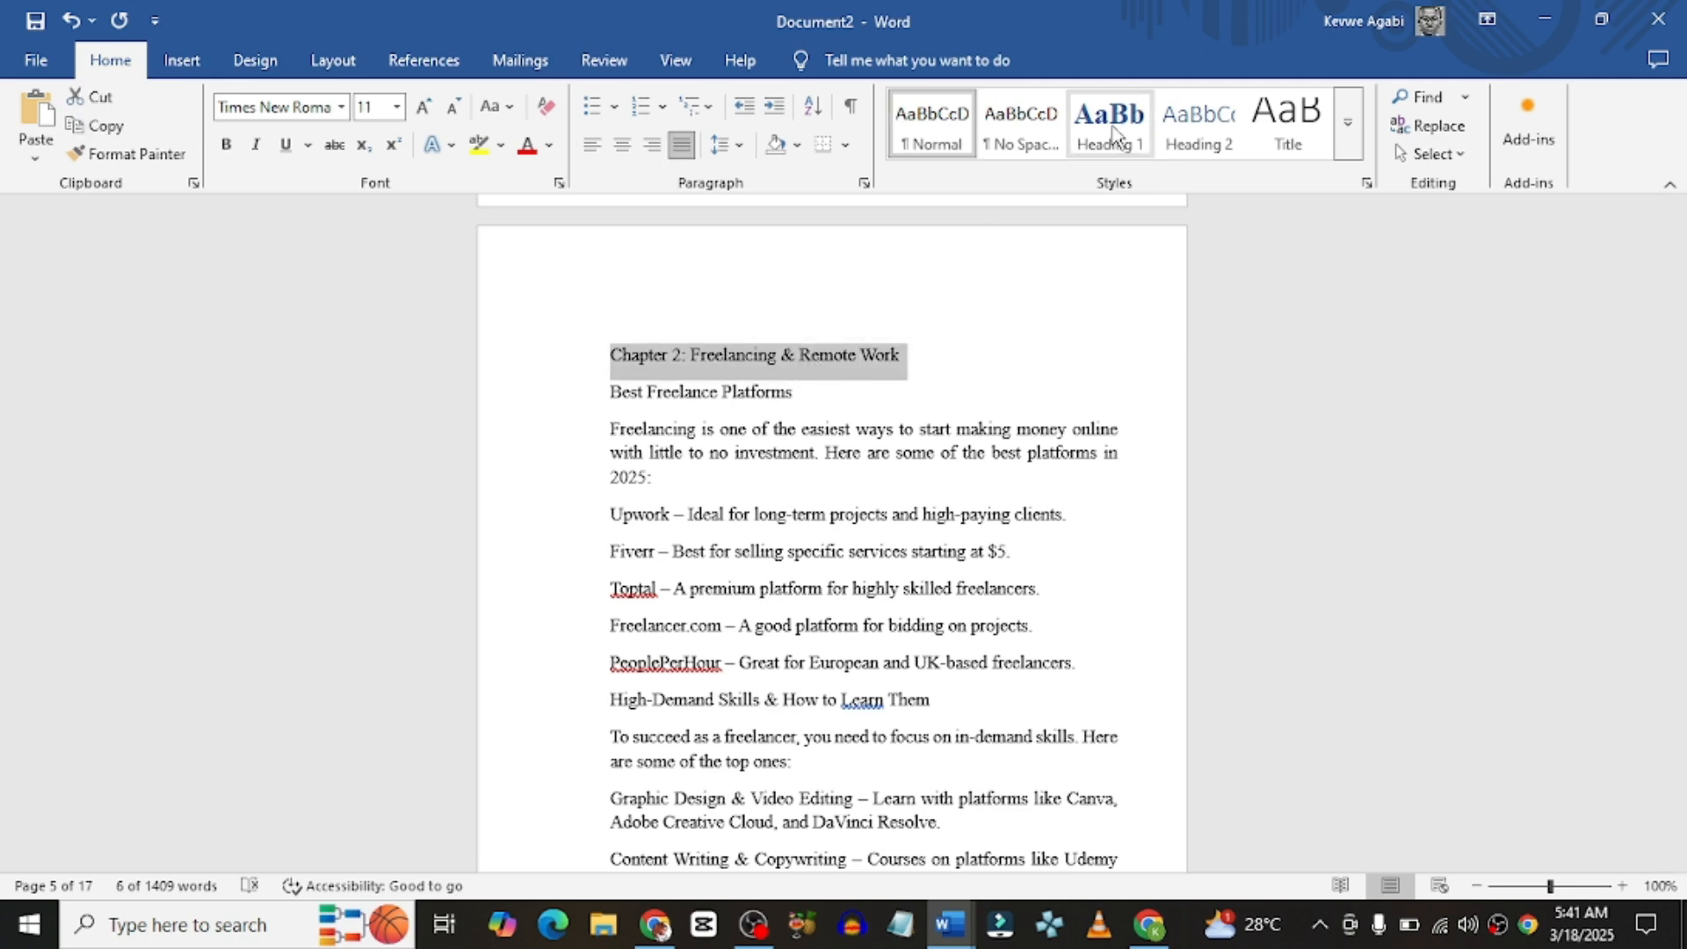
pyautogui.click(1109, 133)
pyautogui.scroll(10, 745, 527)
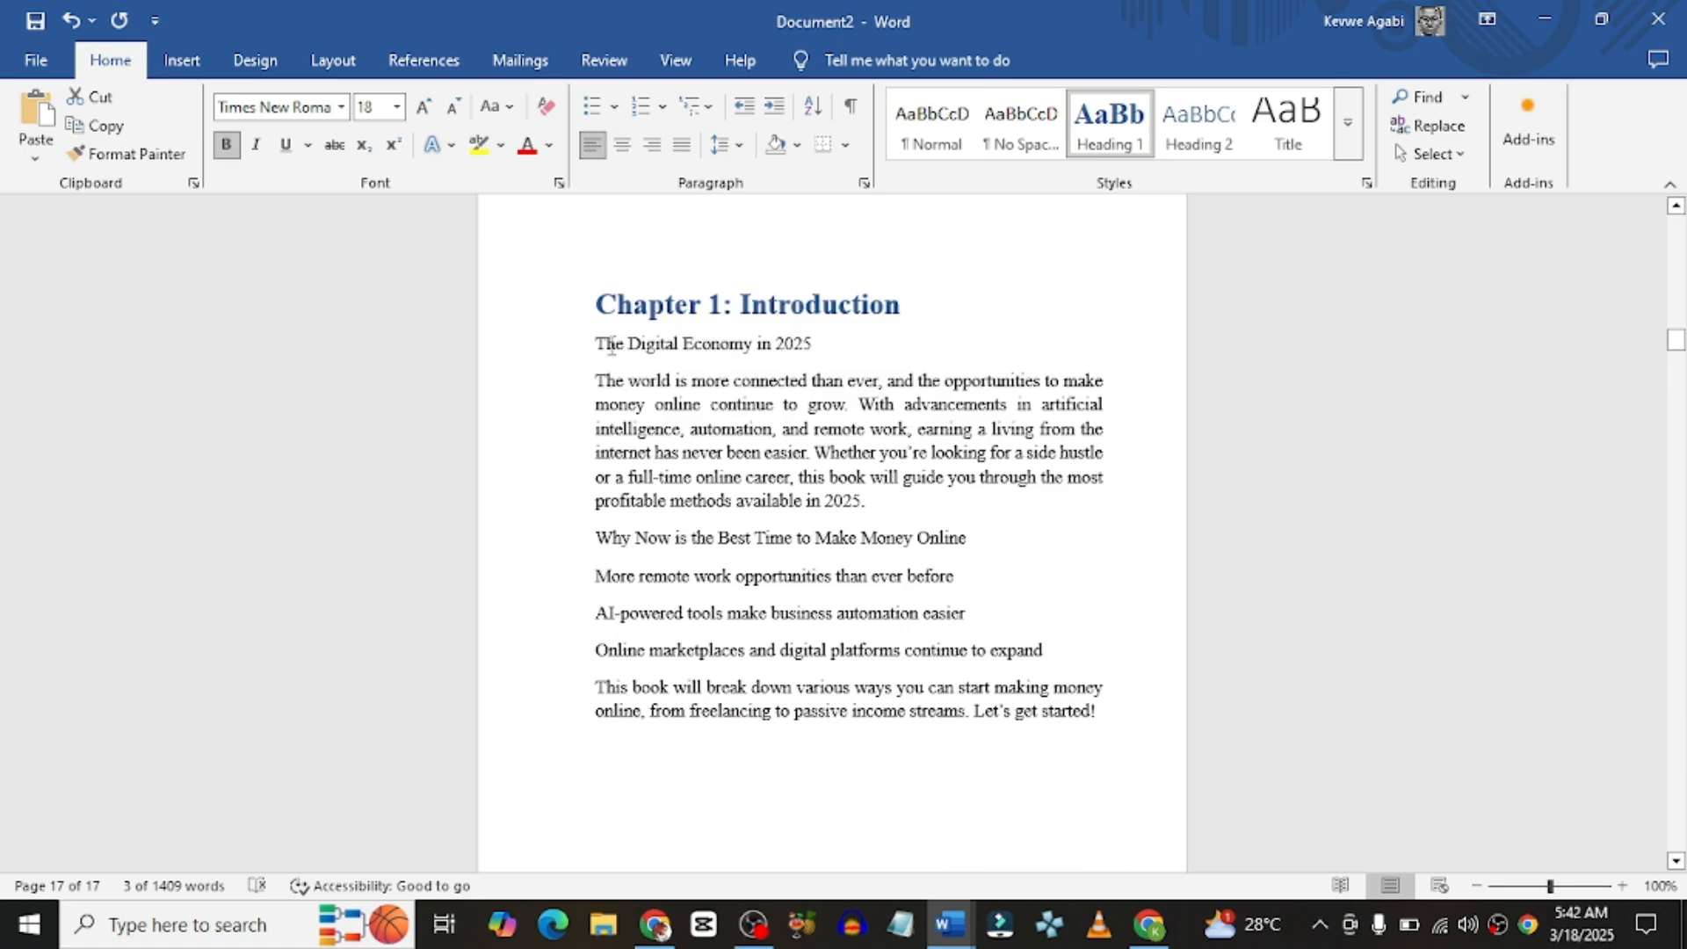
pyautogui.moveTo(596, 343); pyautogui.dragTo(817, 349)
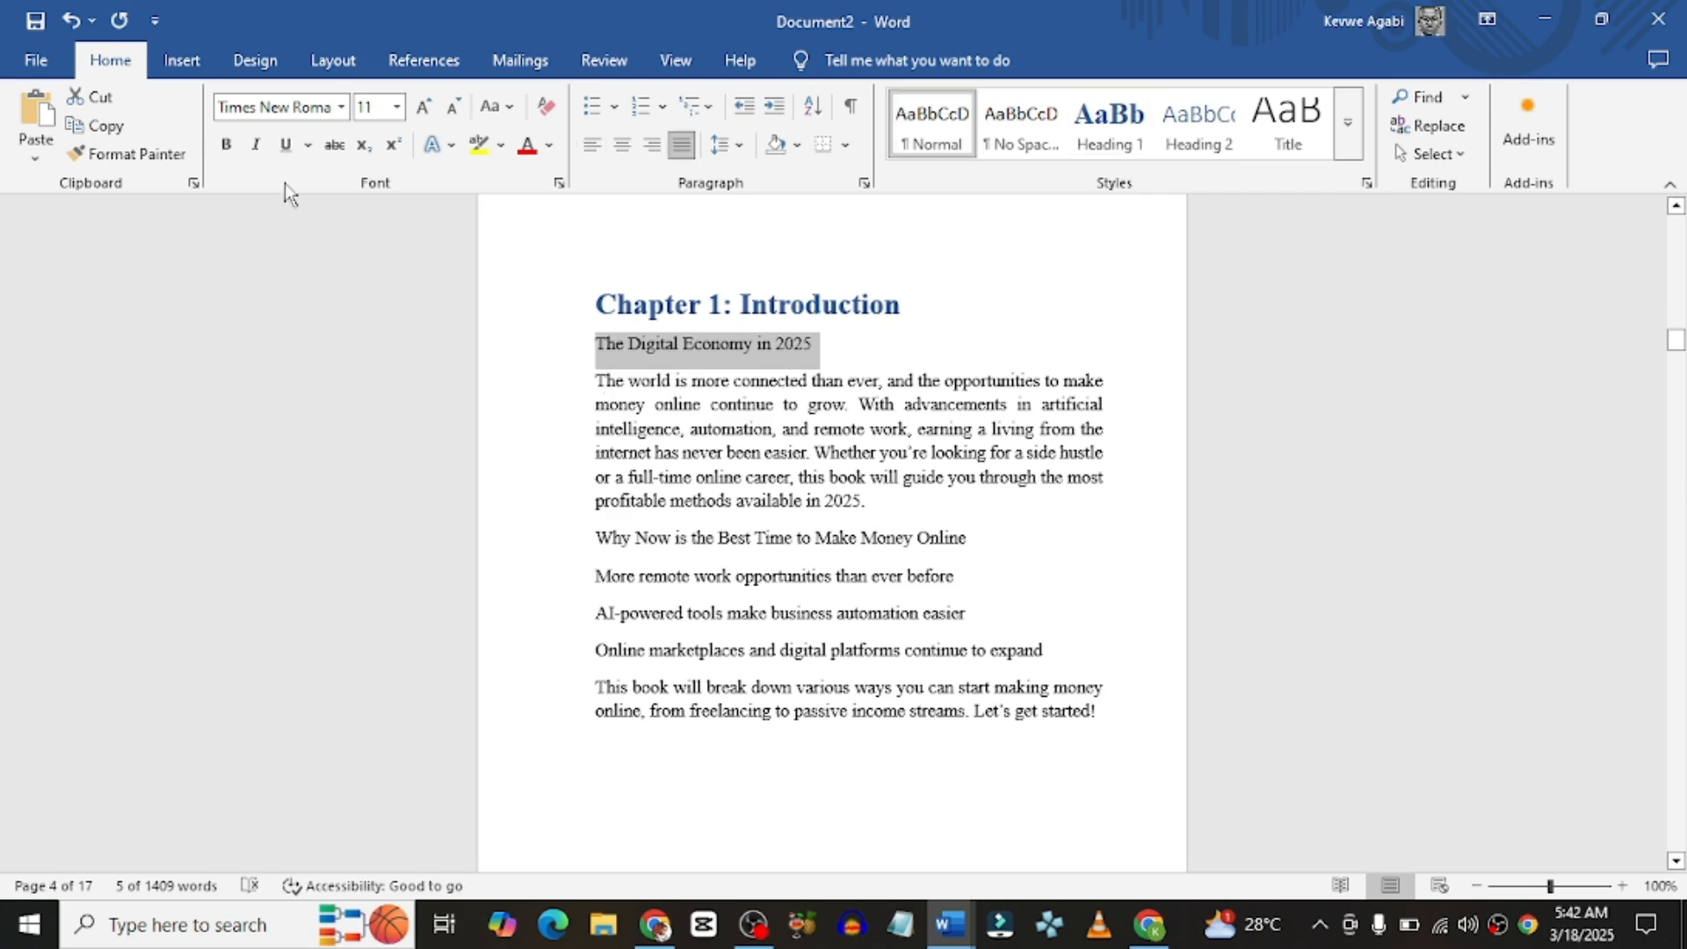
# Step: Bold the subheadings 'The Digital Economy in 2025' and 'Best Freelance Platforms'
pyautogui.click(226, 144)
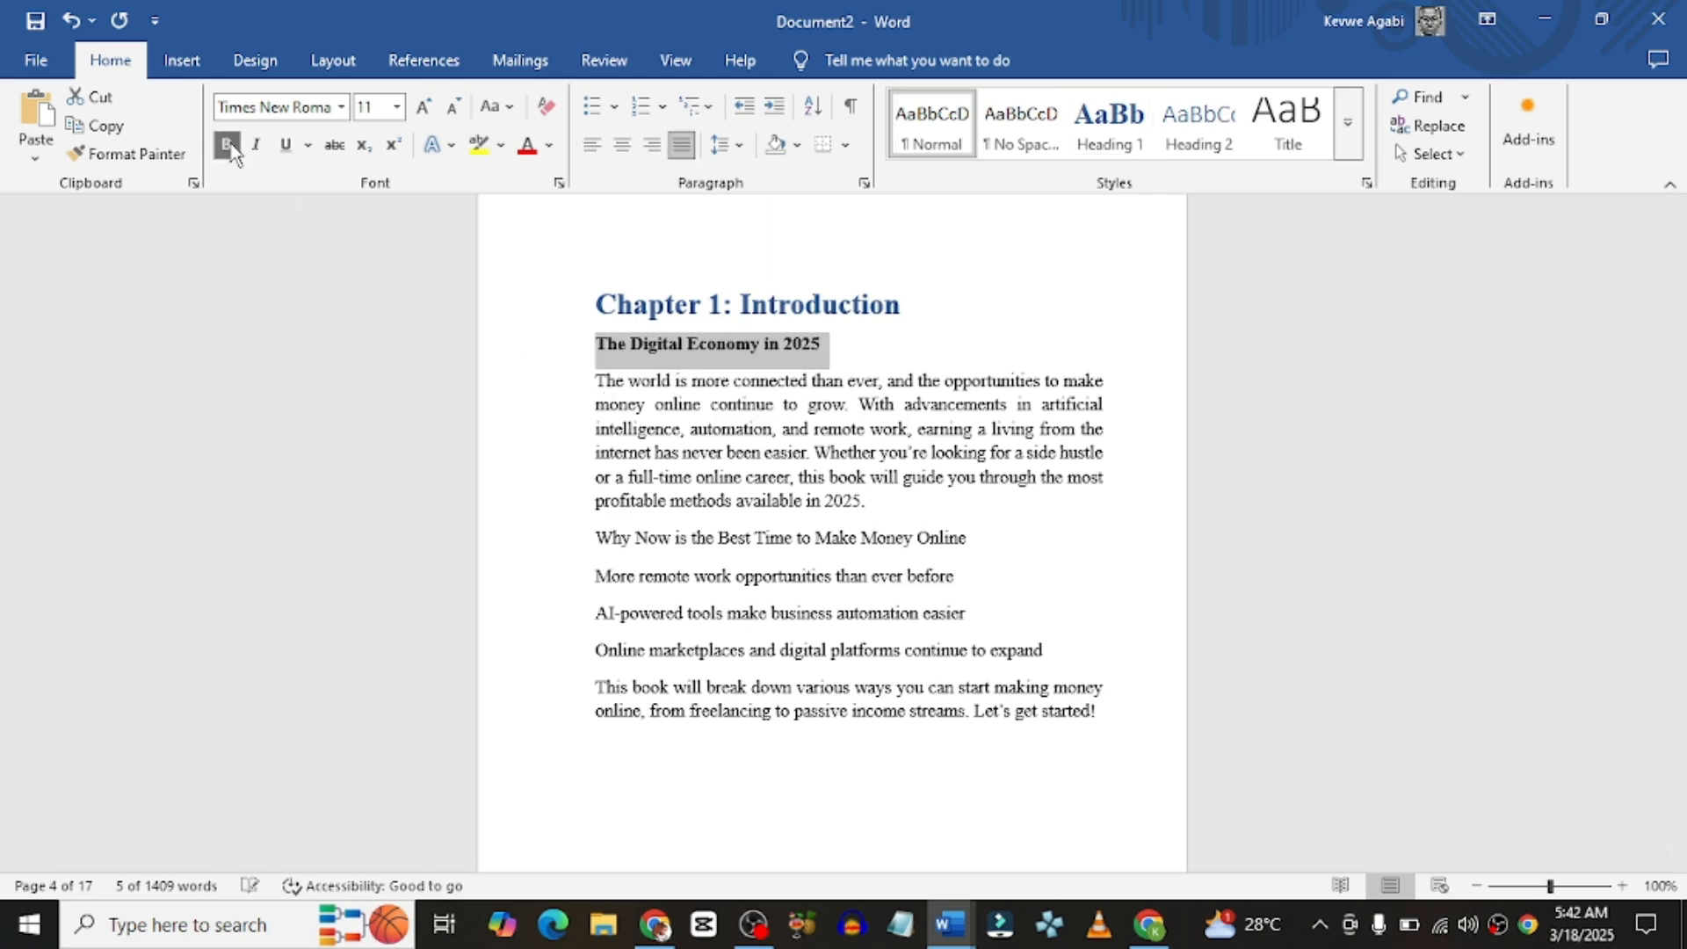
pyautogui.click(754, 456)
pyautogui.scroll(-10, 772, 511)
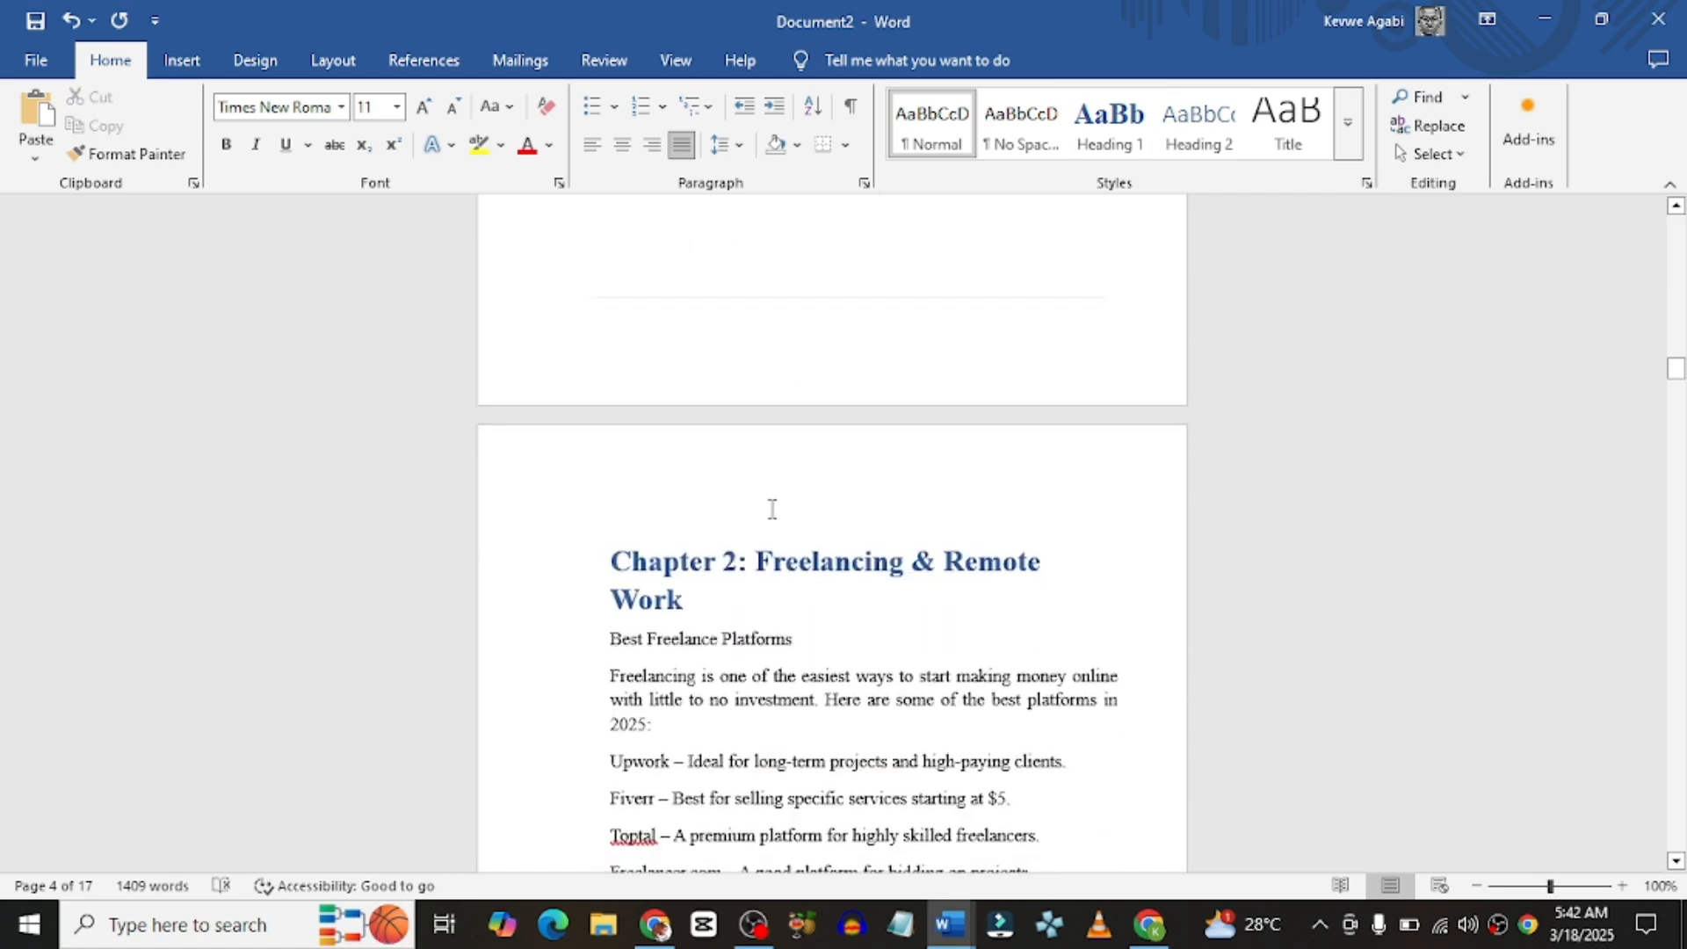
pyautogui.tripleClick(722, 649)
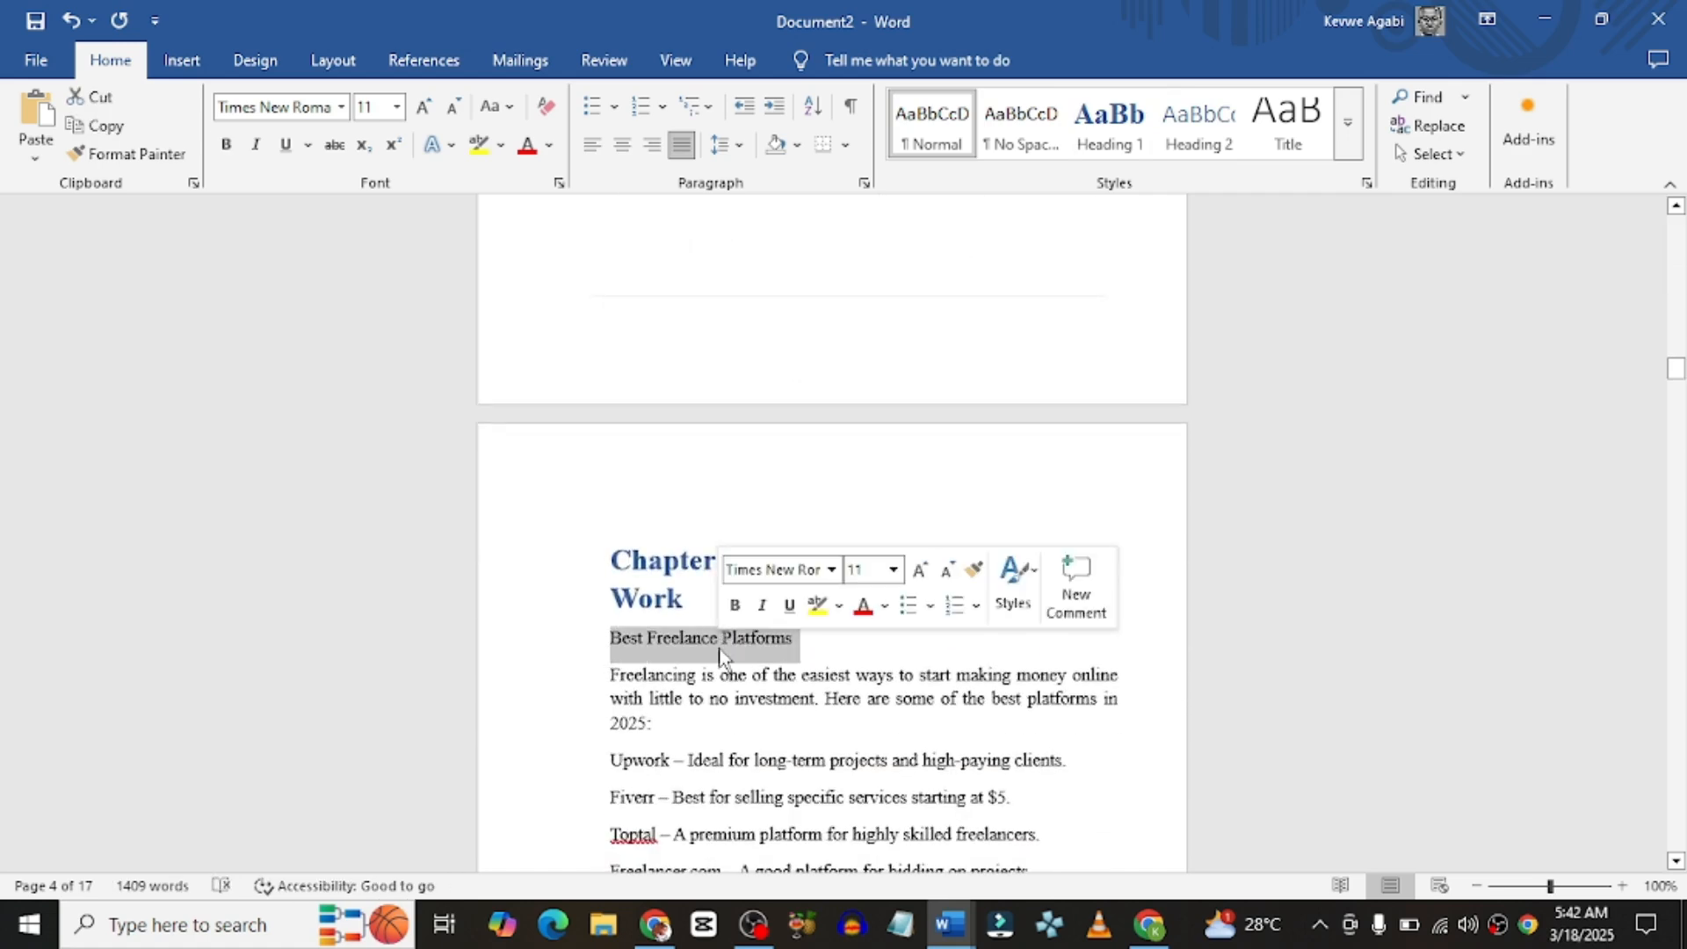
pyautogui.click(228, 146)
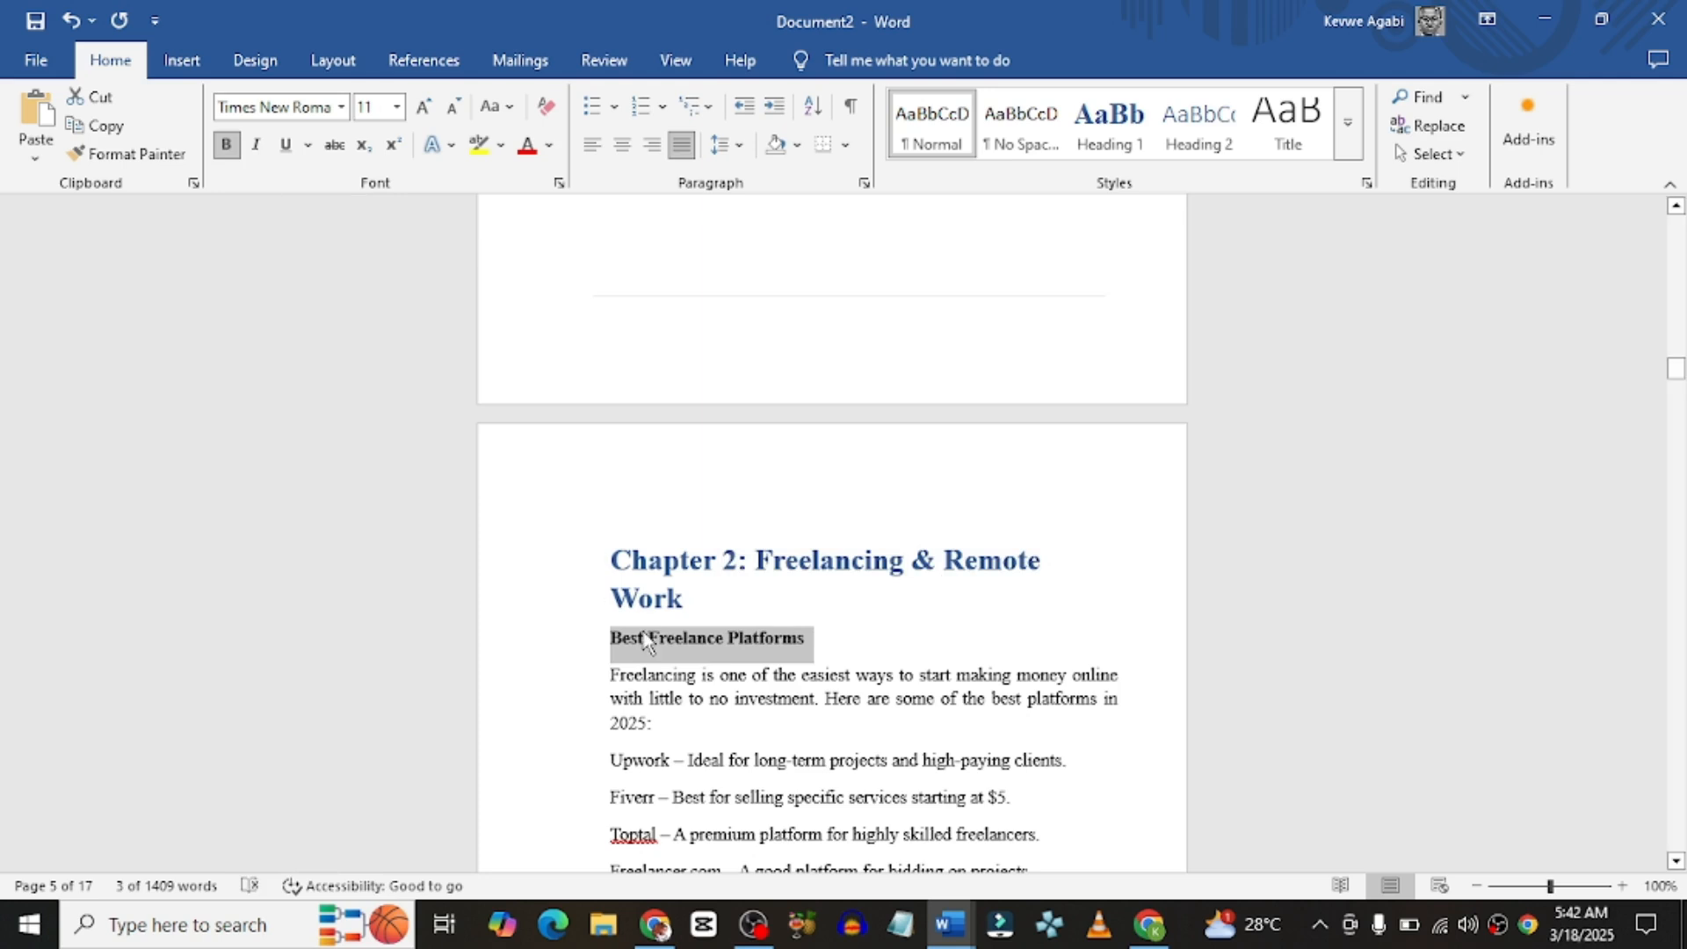
pyautogui.scroll(10, 791, 694)
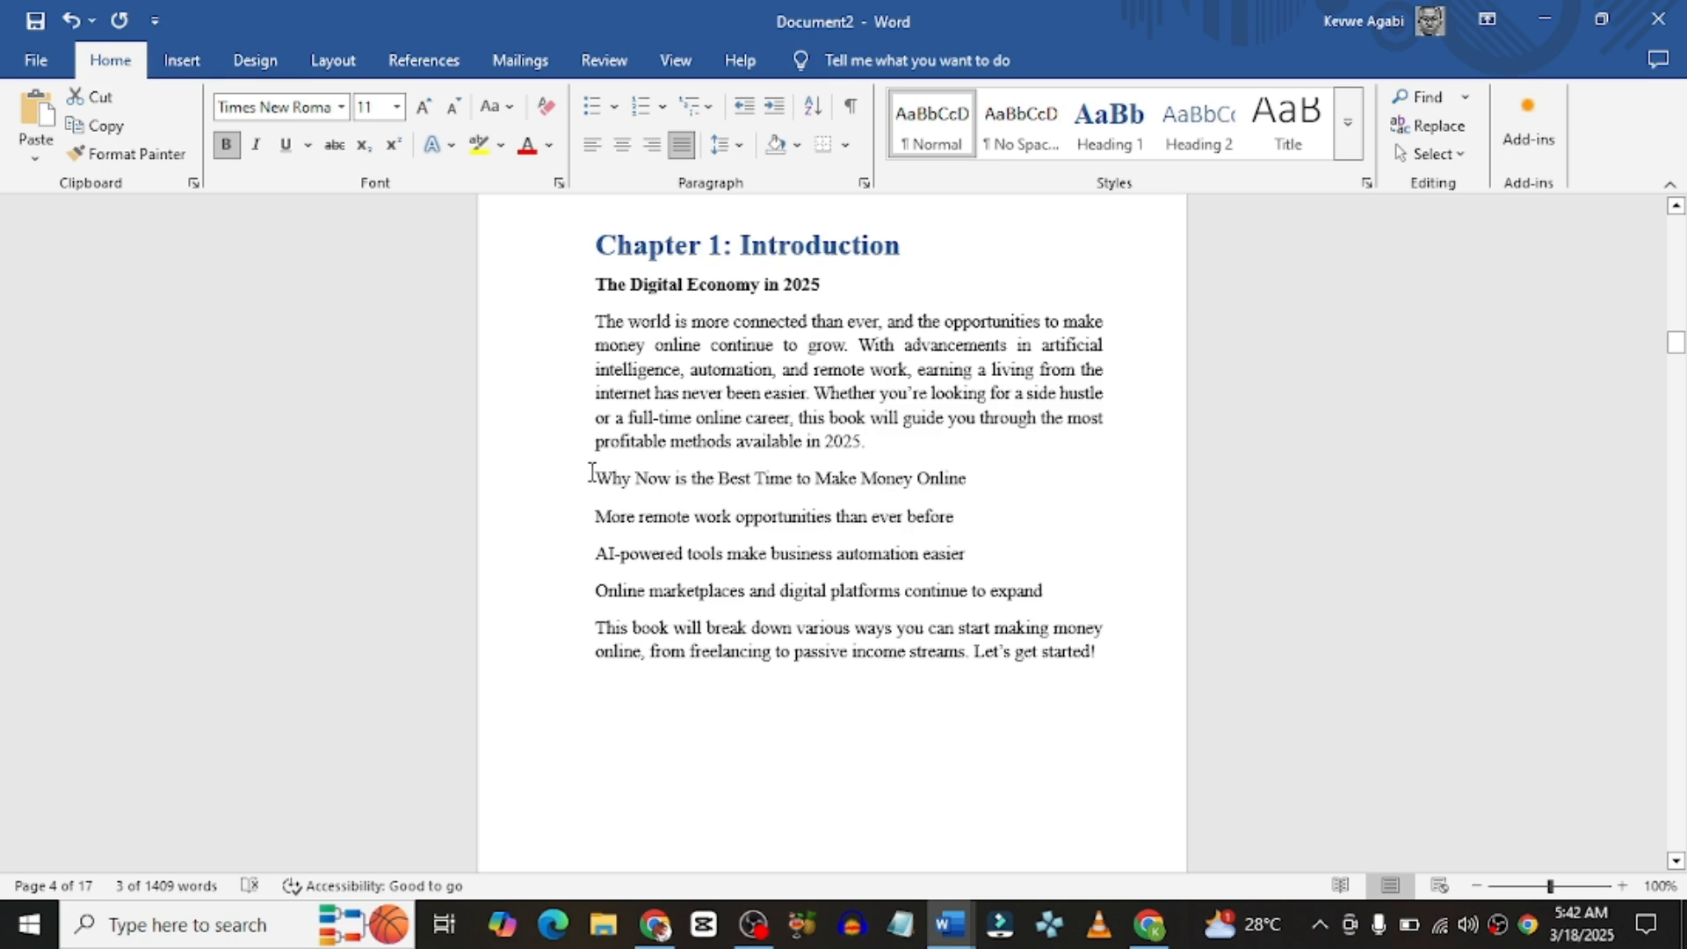
# Step: Turn the four lines starting with 'Why Now' into a bulleted list
pyautogui.moveTo(590, 475); pyautogui.dragTo(1052, 591)
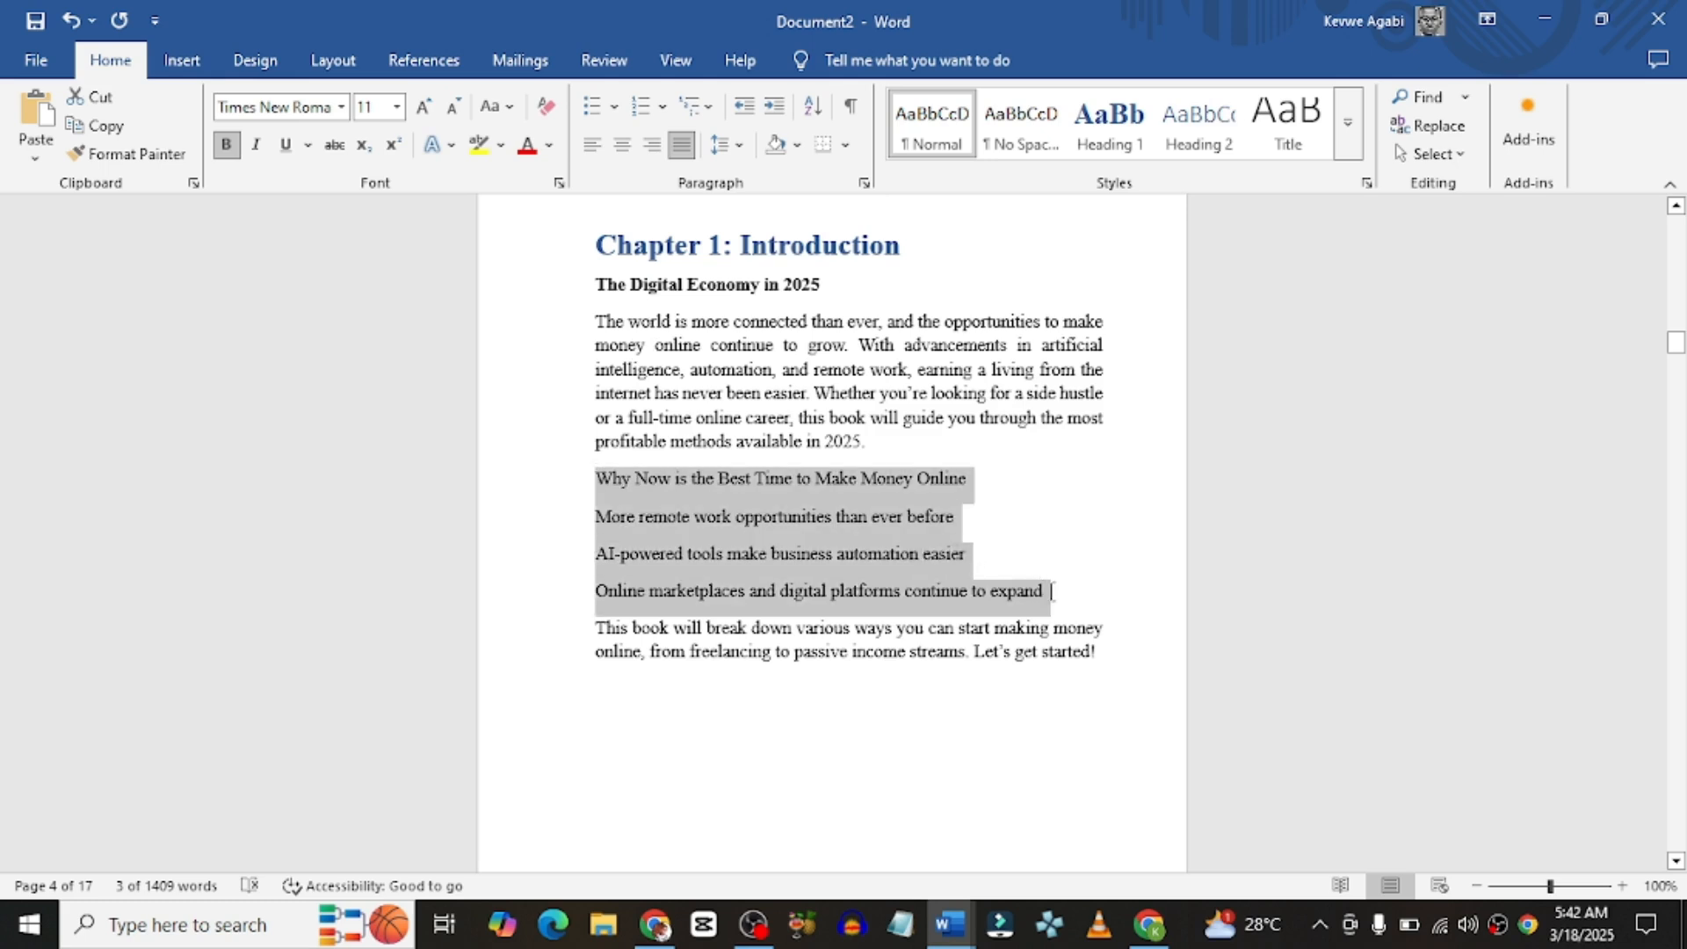
pyautogui.click(598, 117)
pyautogui.click(744, 529)
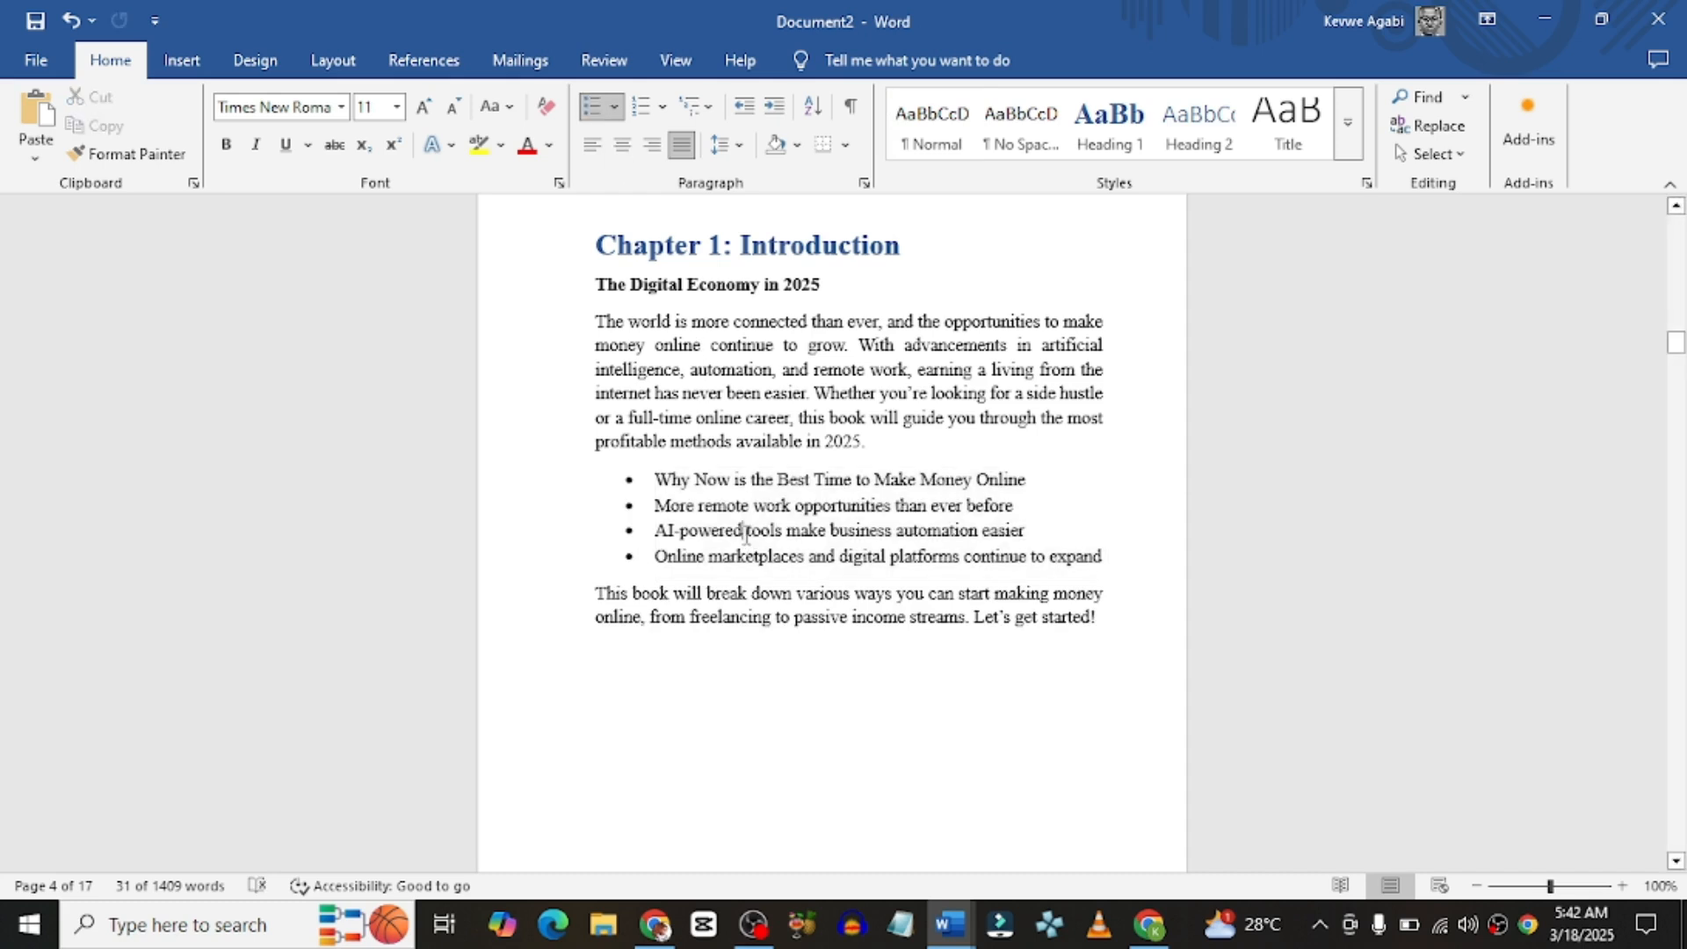
pyautogui.click(597, 321)
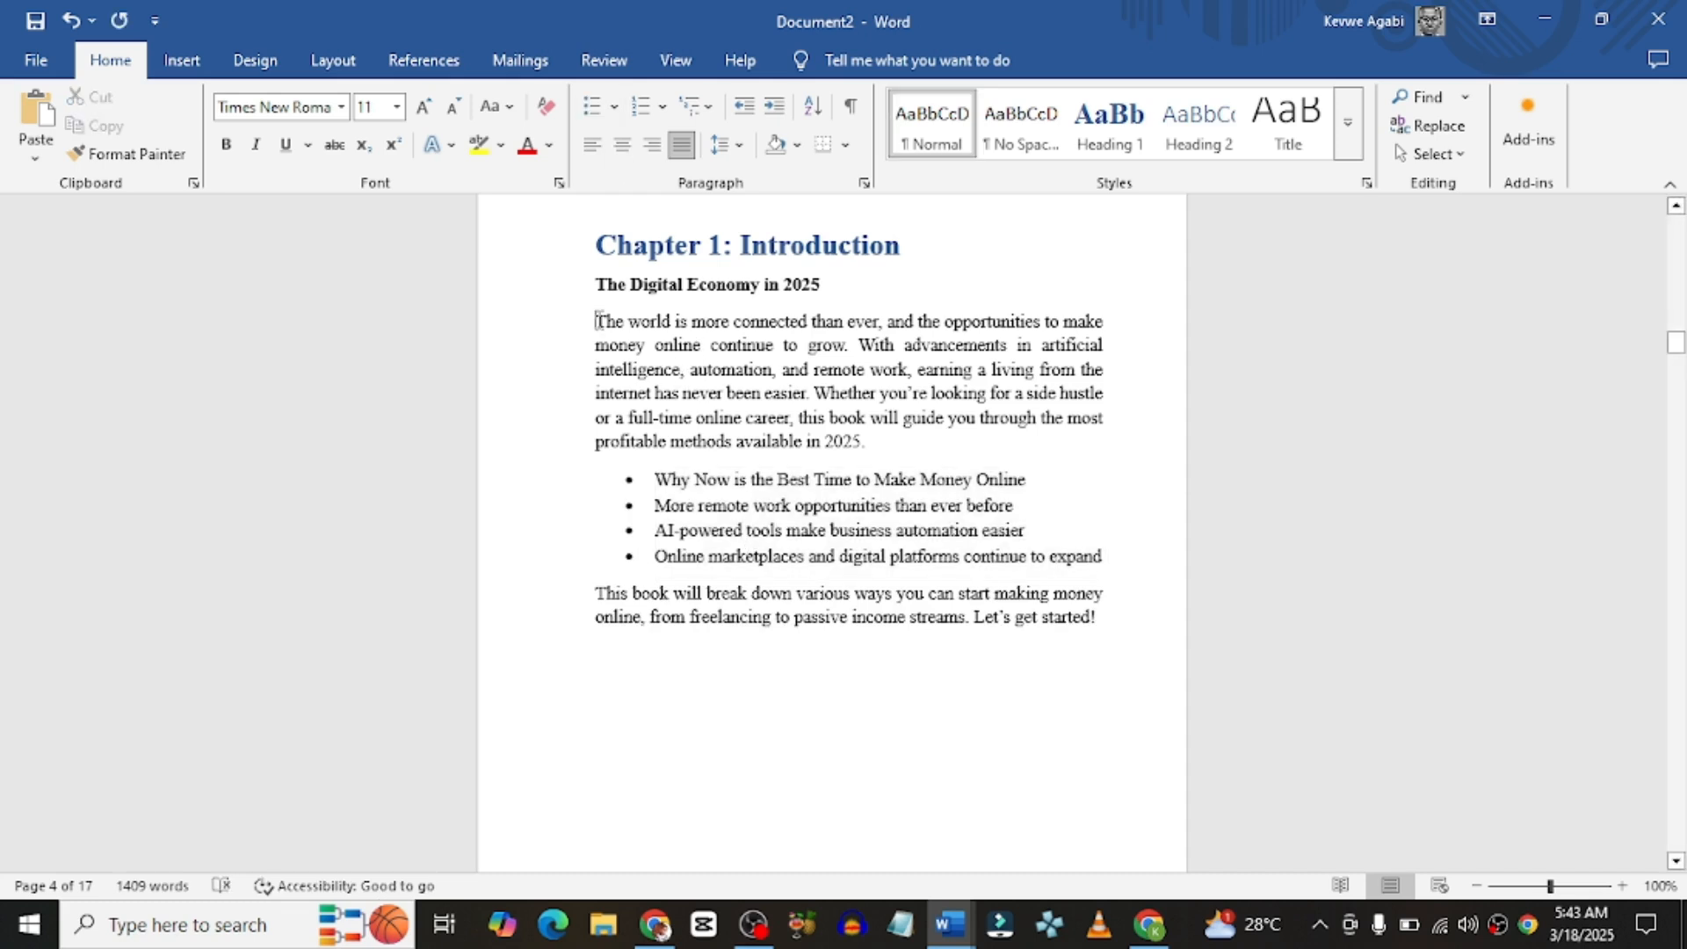
pyautogui.press('Tab')
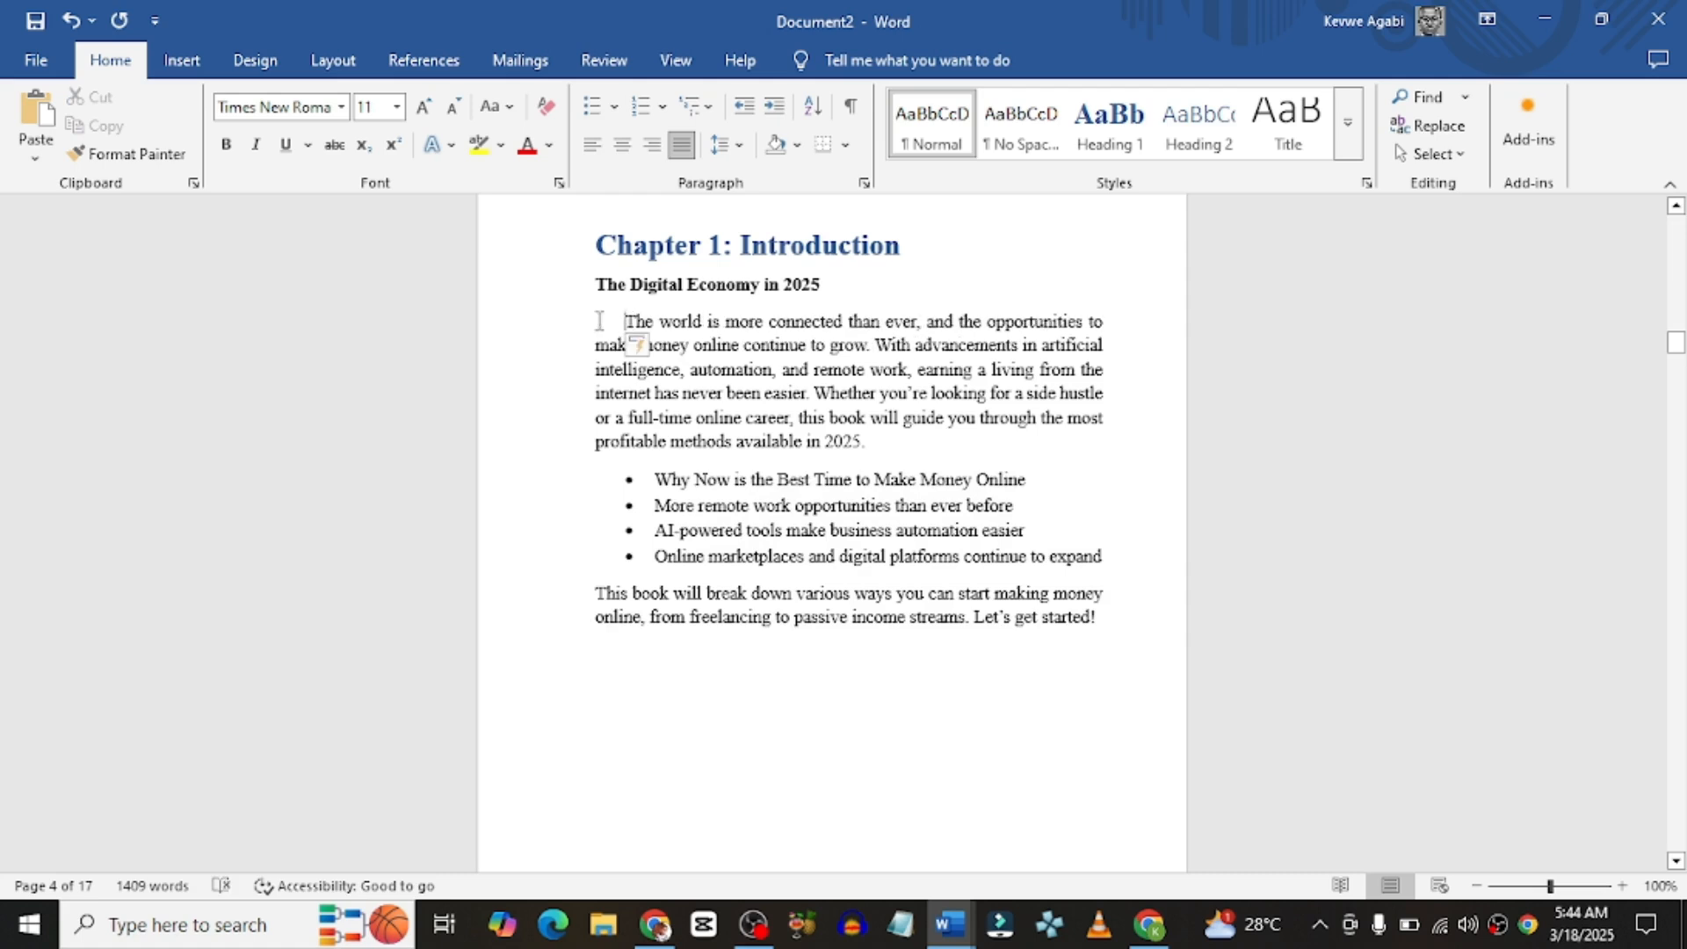
pyautogui.press('BackSpace')
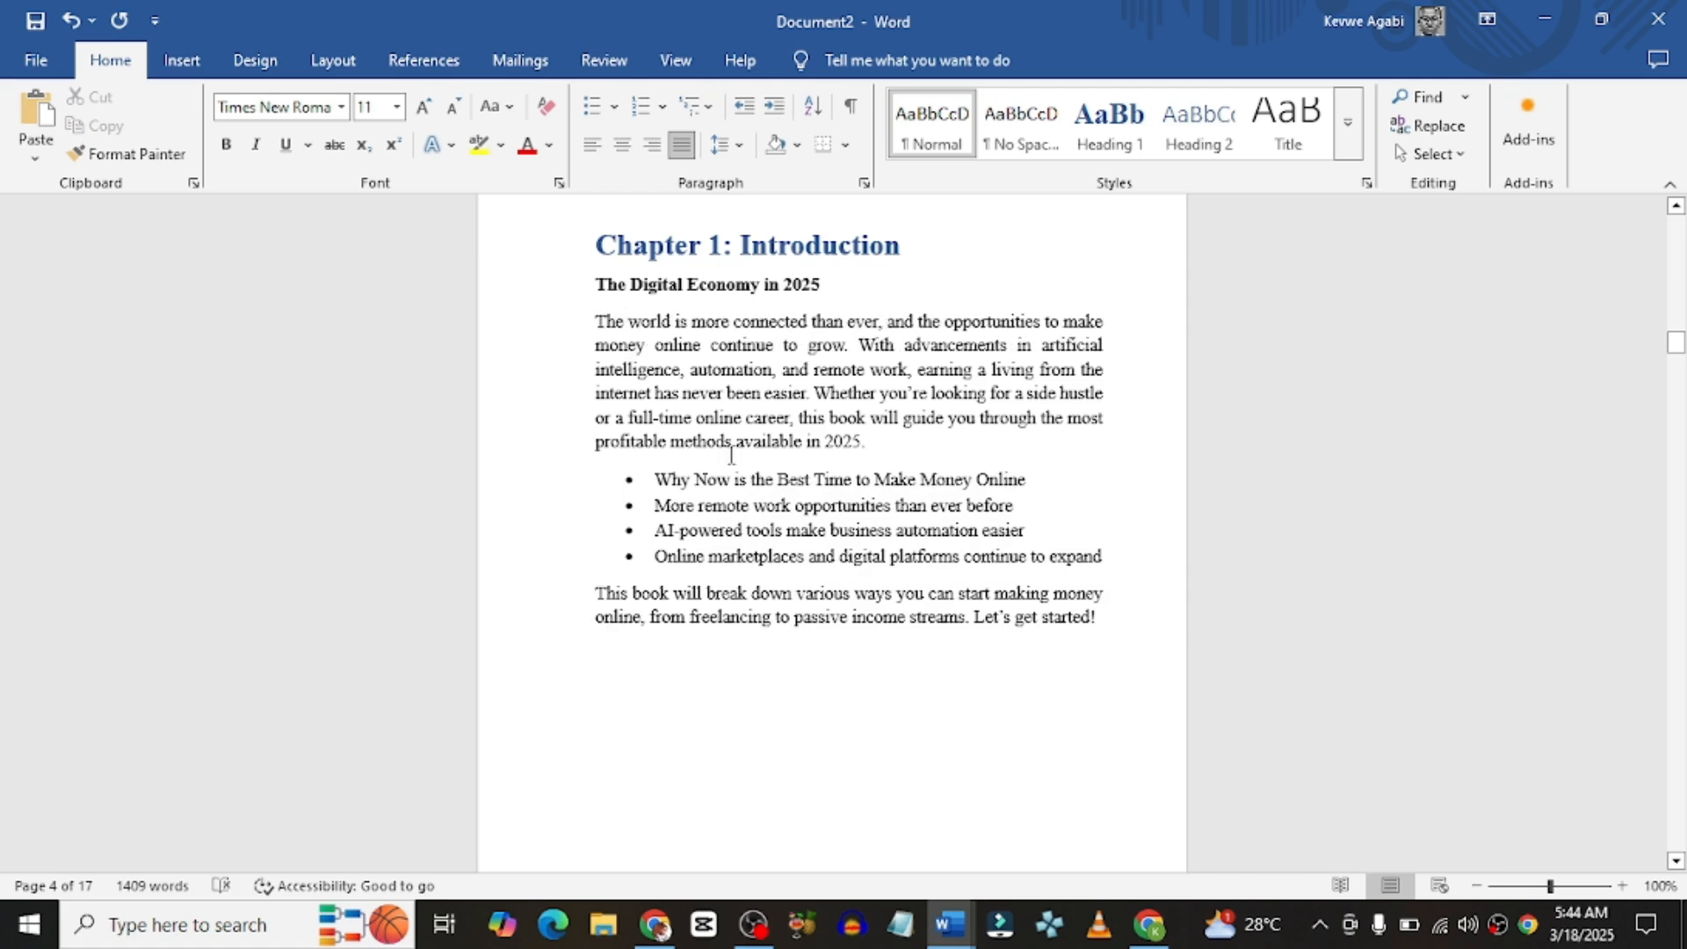
# Step: Bullet the Chapter 2 lines from Upwork through 'High-Demand Skills & How to Learn Them'
pyautogui.scroll(-10, 730, 455)
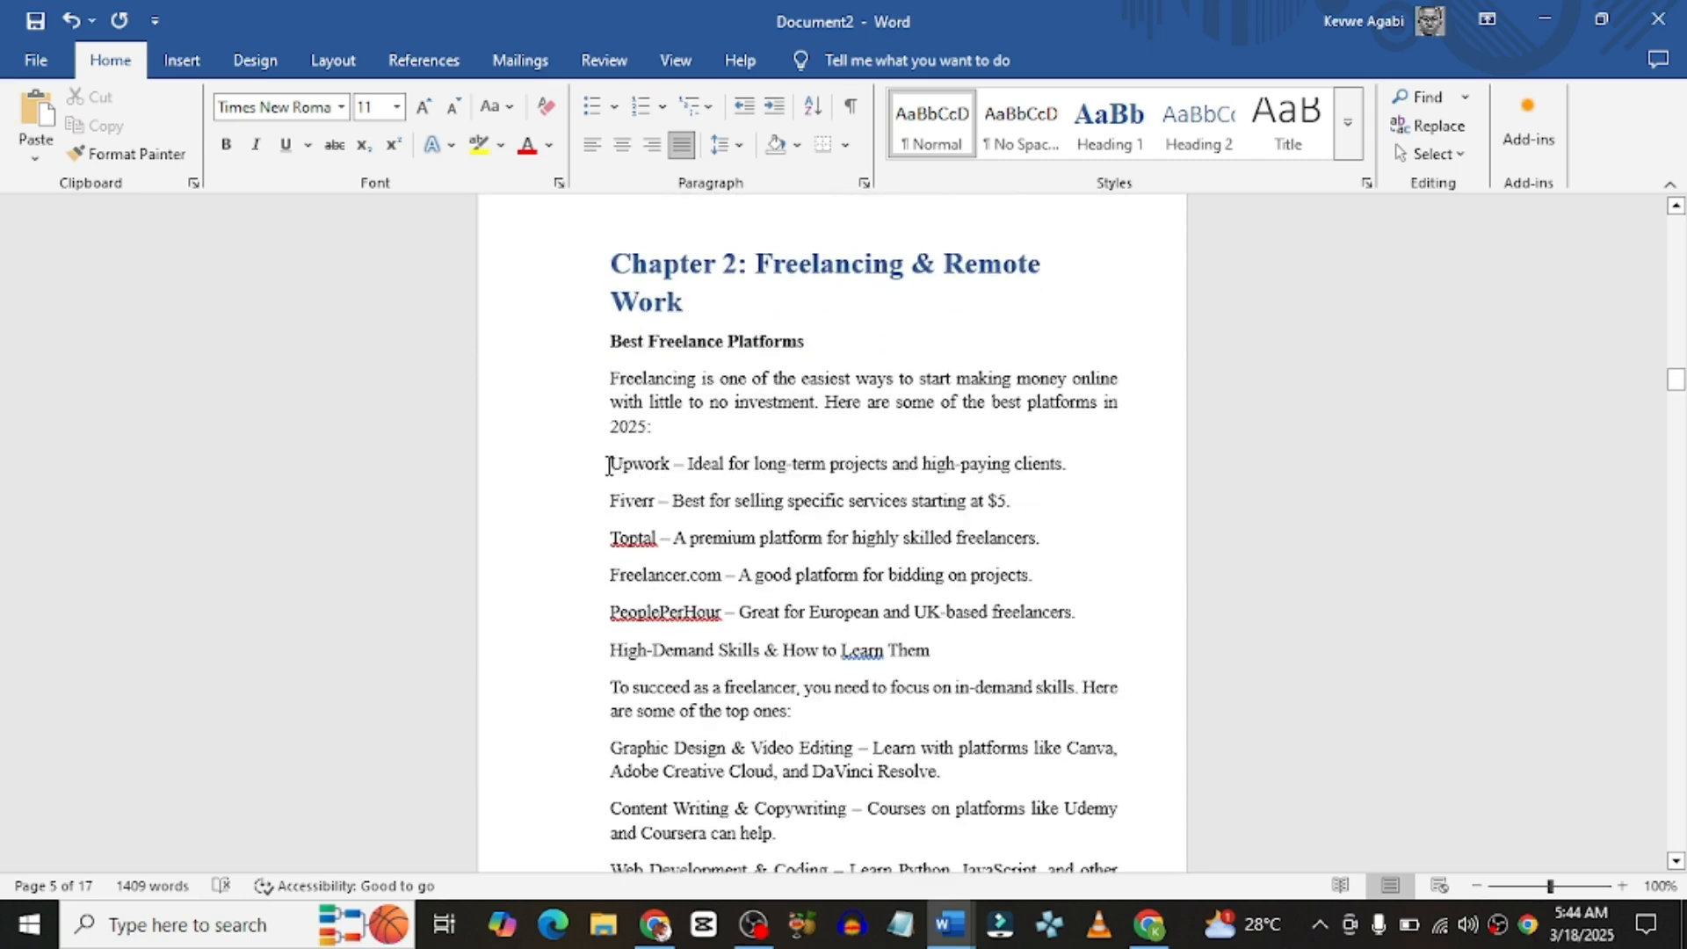
pyautogui.moveTo(608, 466); pyautogui.dragTo(937, 655)
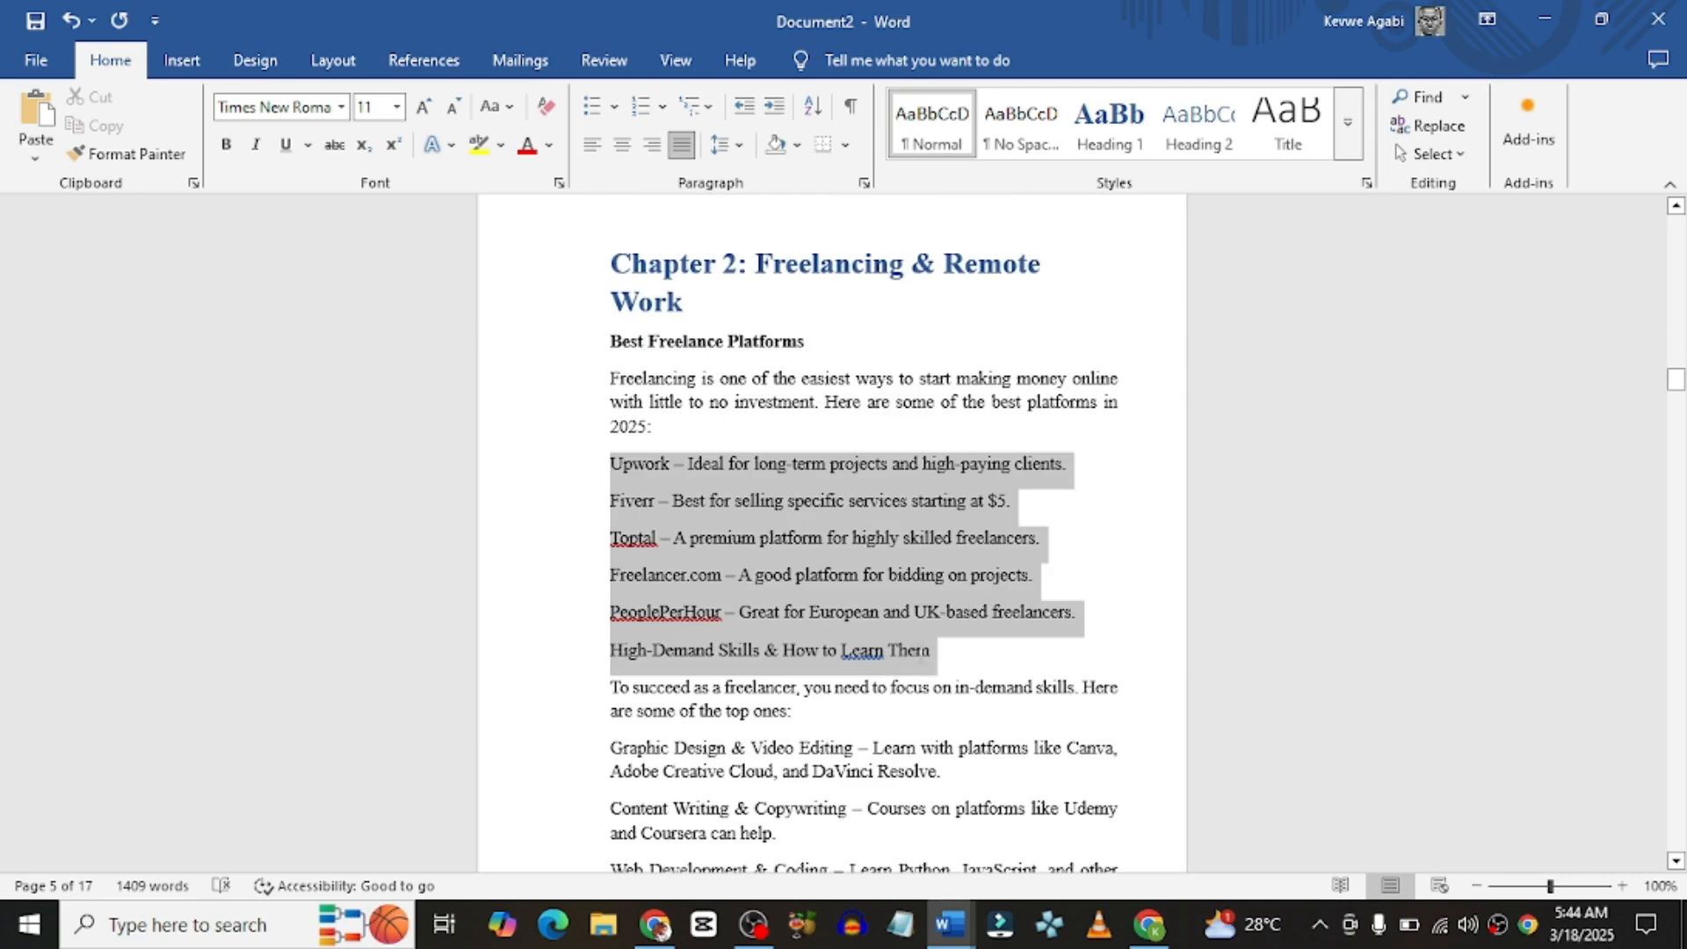
pyautogui.click(592, 105)
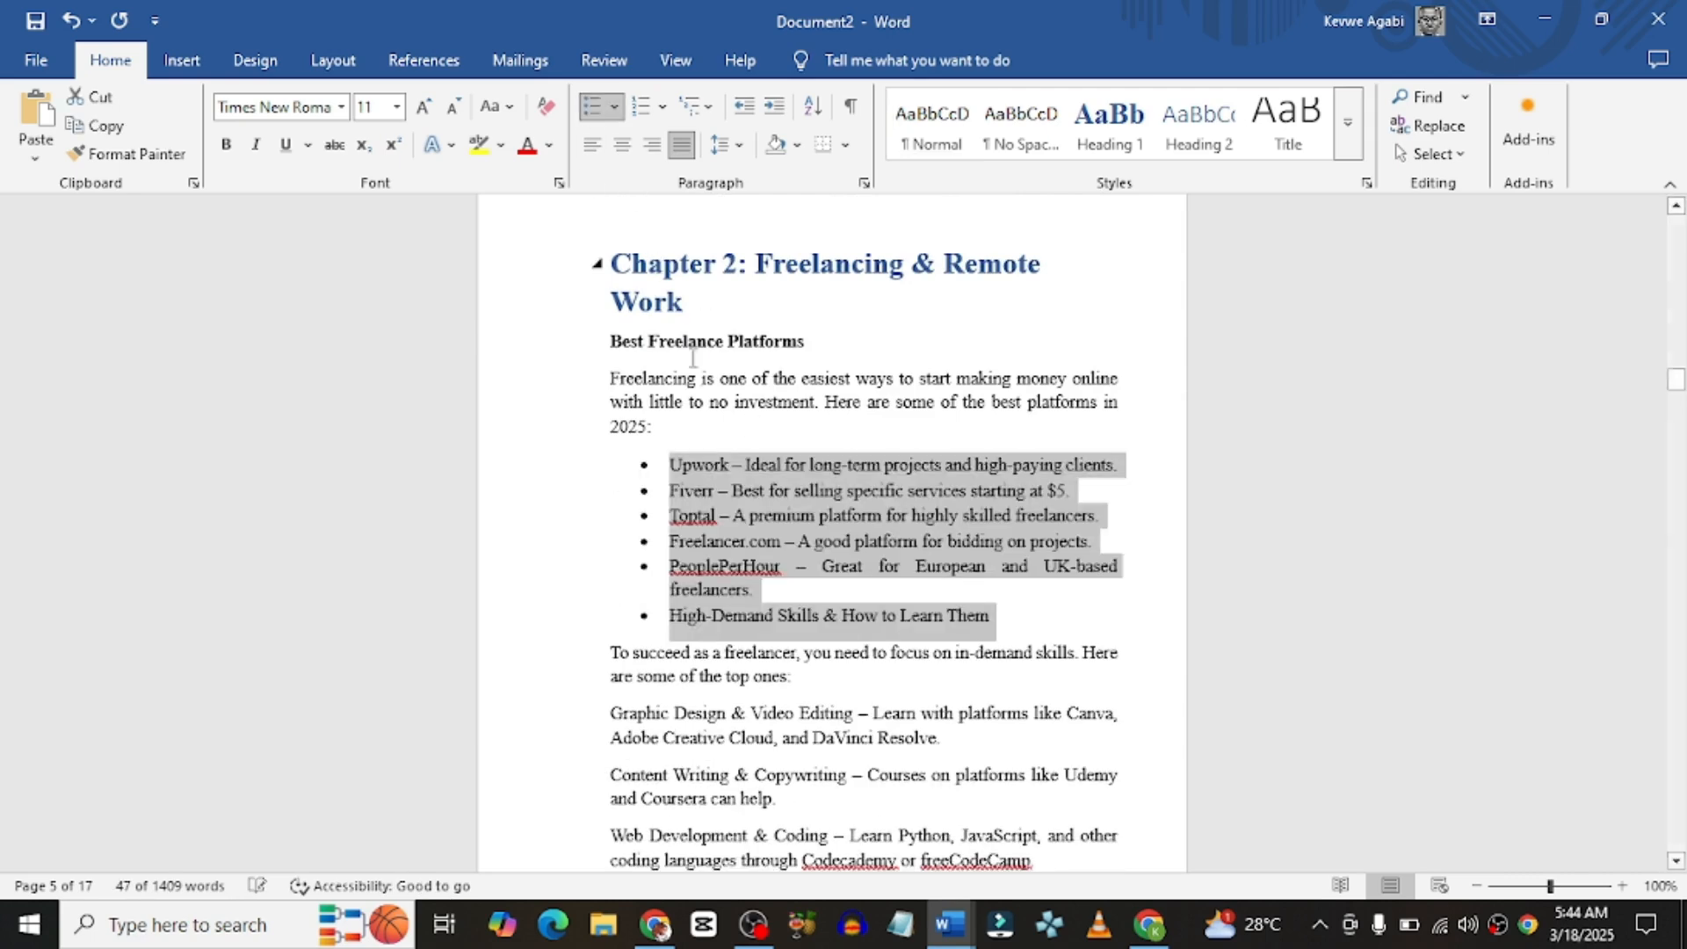
pyautogui.click(750, 672)
pyautogui.scroll(-5, 752, 668)
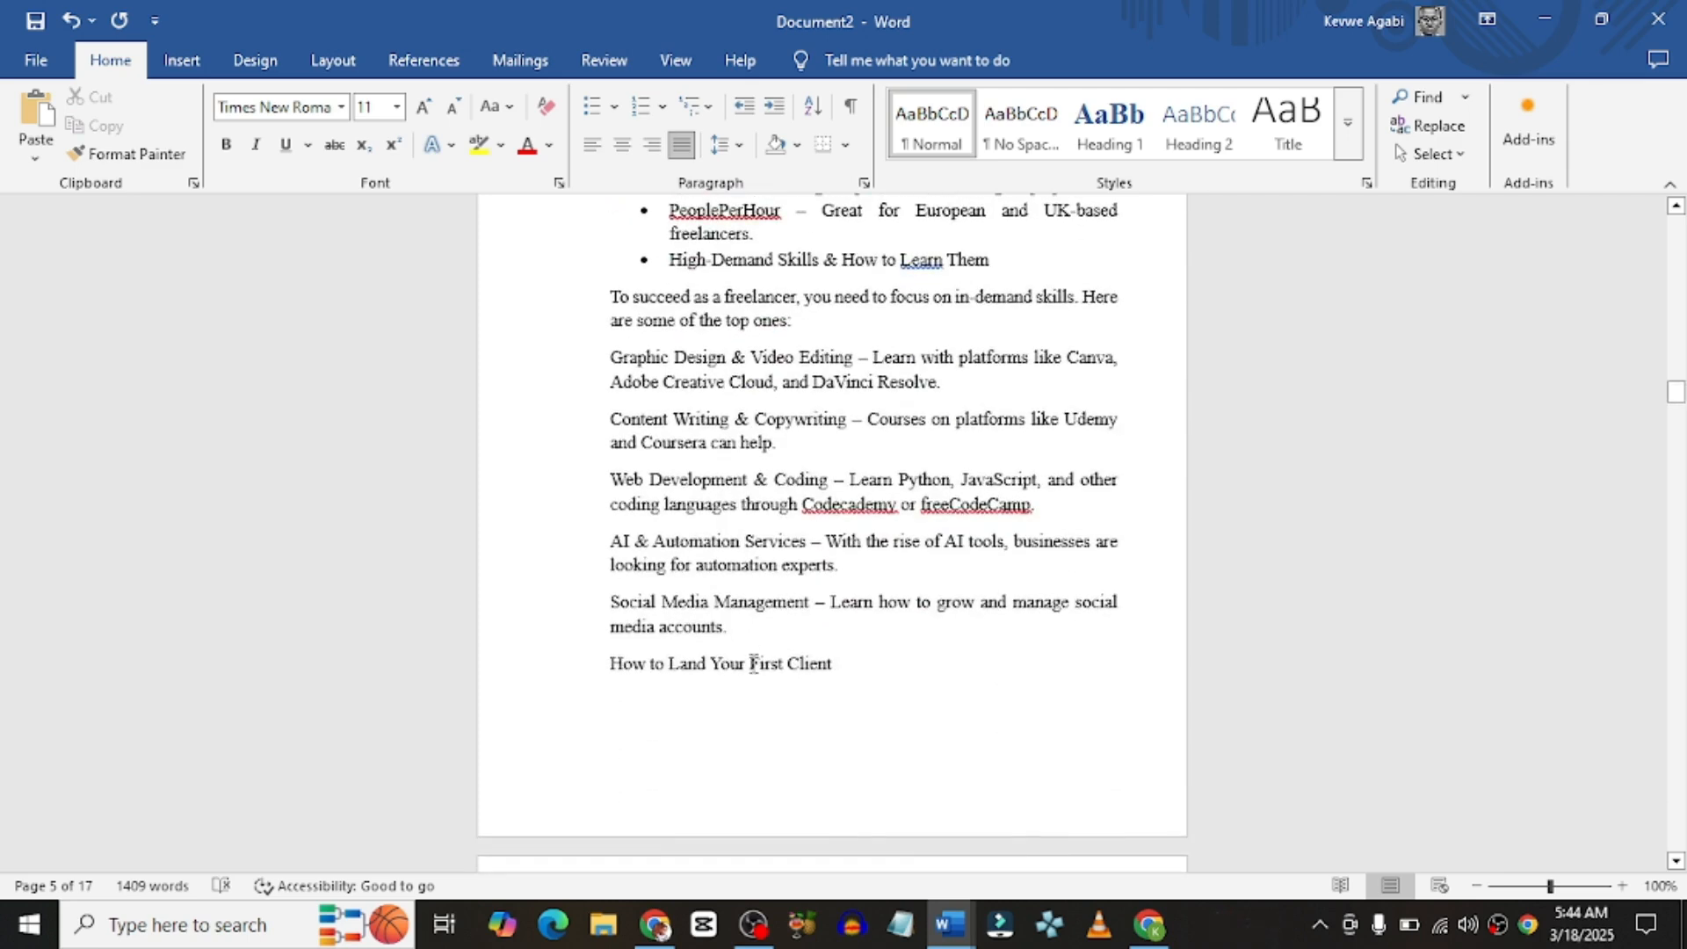
# Step: Insert an Automatic Table 2 table of contents on the blank page 3
pyautogui.scroll(2, 753, 654)
pyautogui.scroll(20, 753, 659)
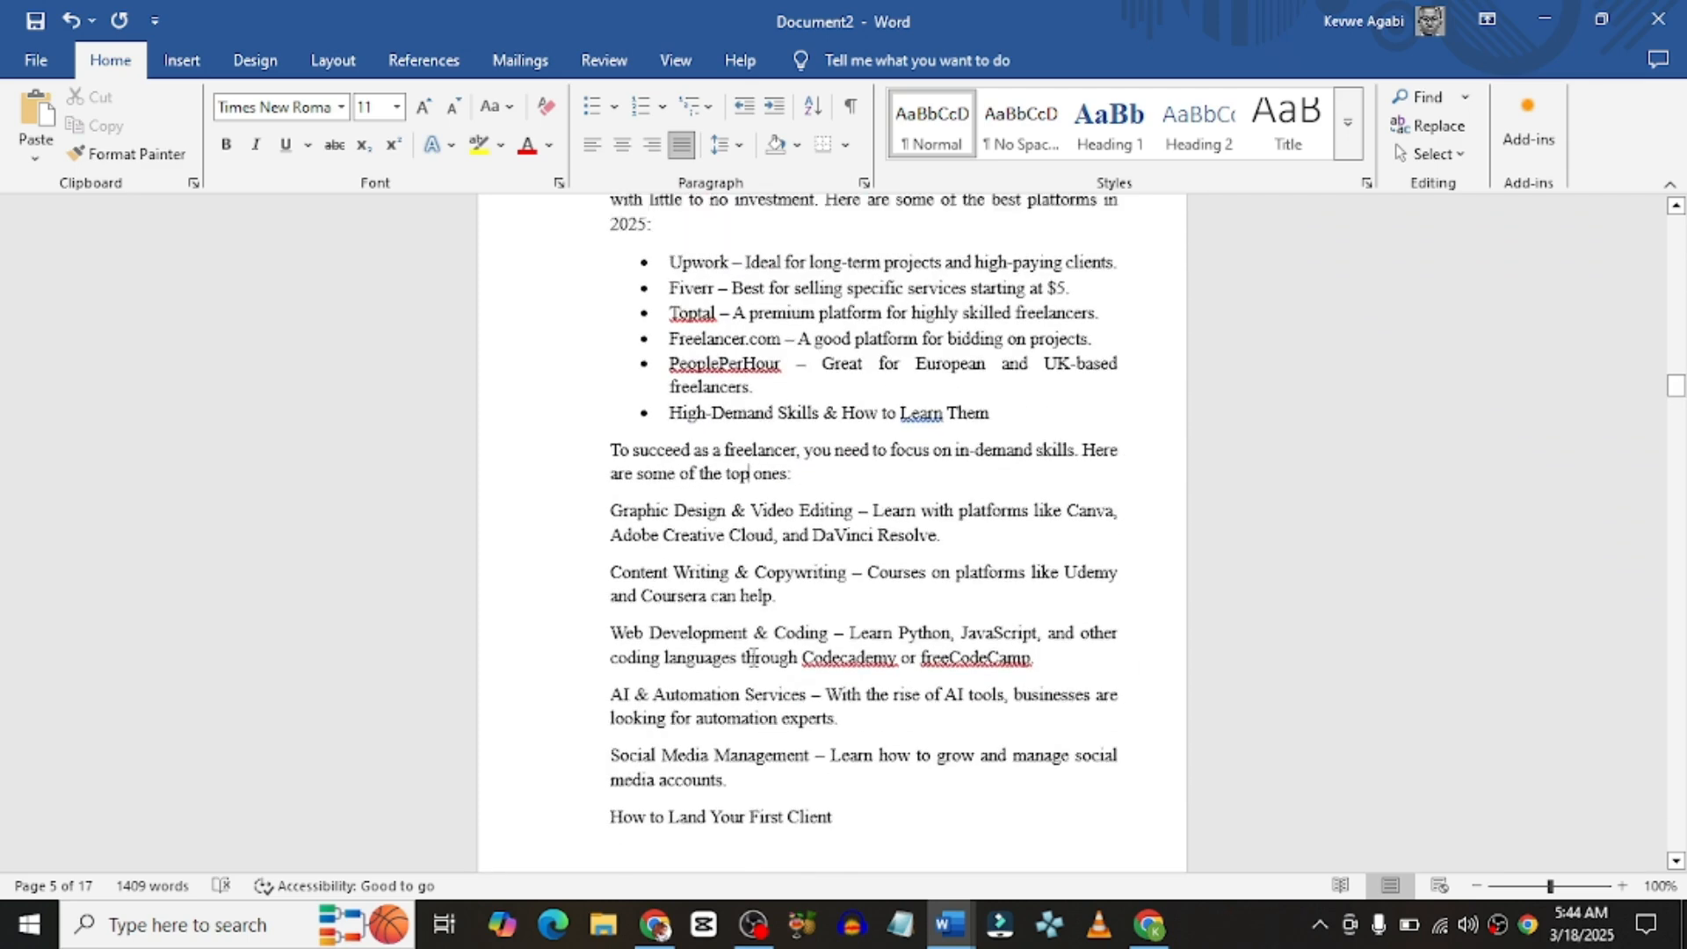
pyautogui.scroll(7, 785, 576)
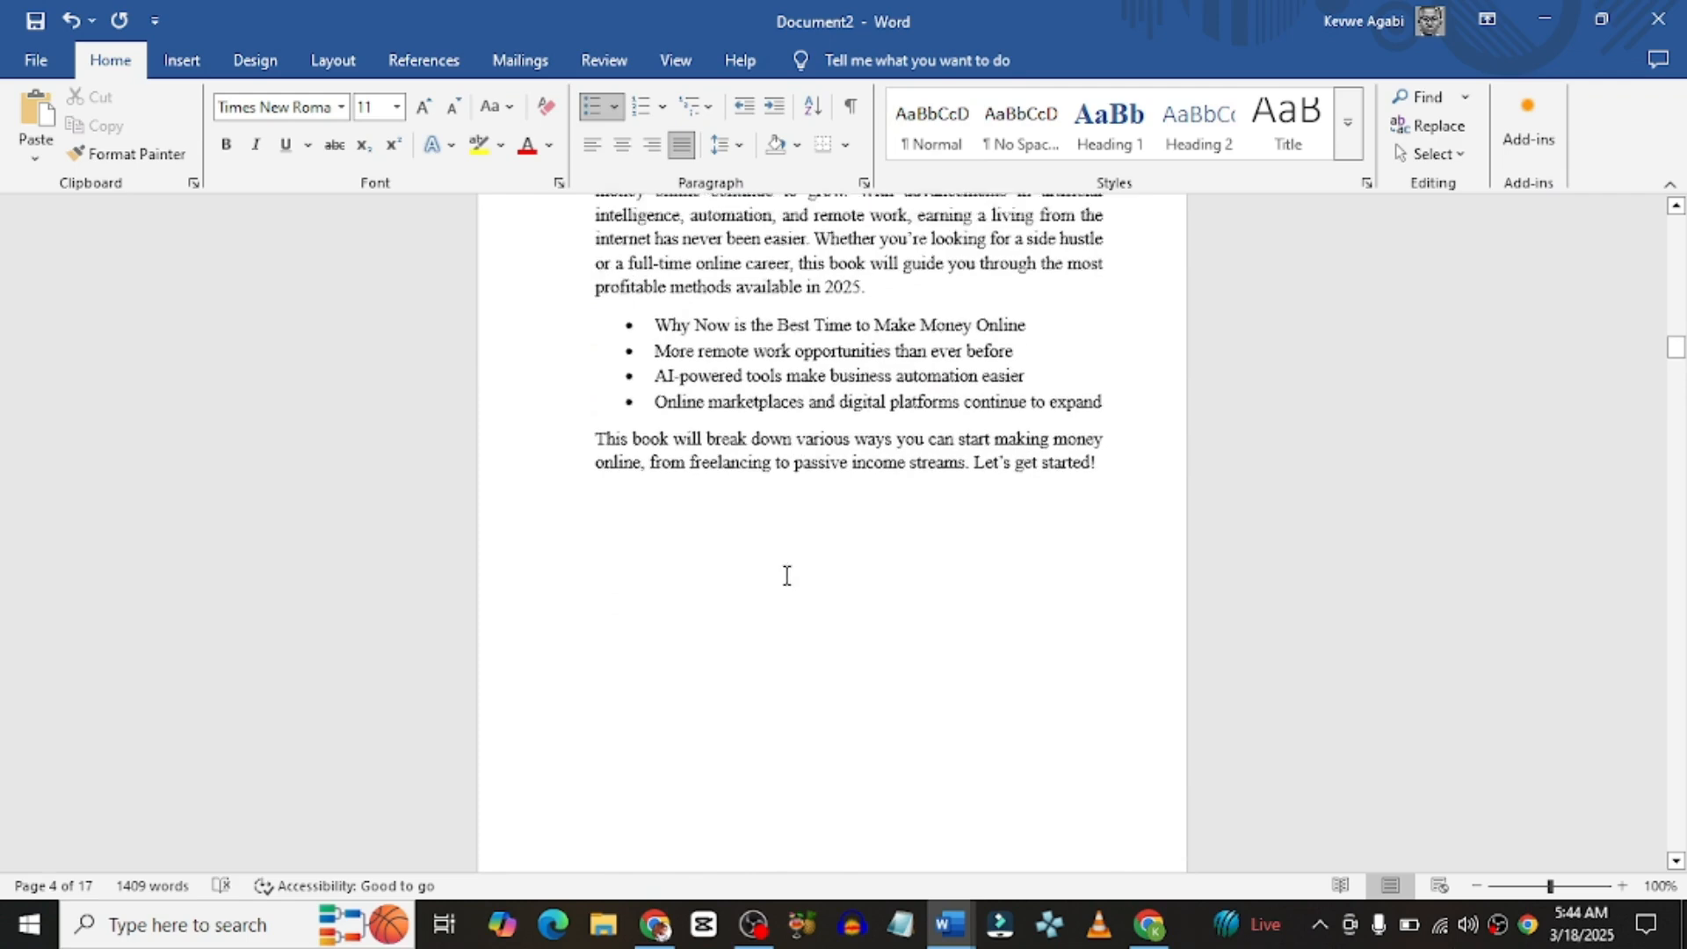
pyautogui.scroll(10, 784, 575)
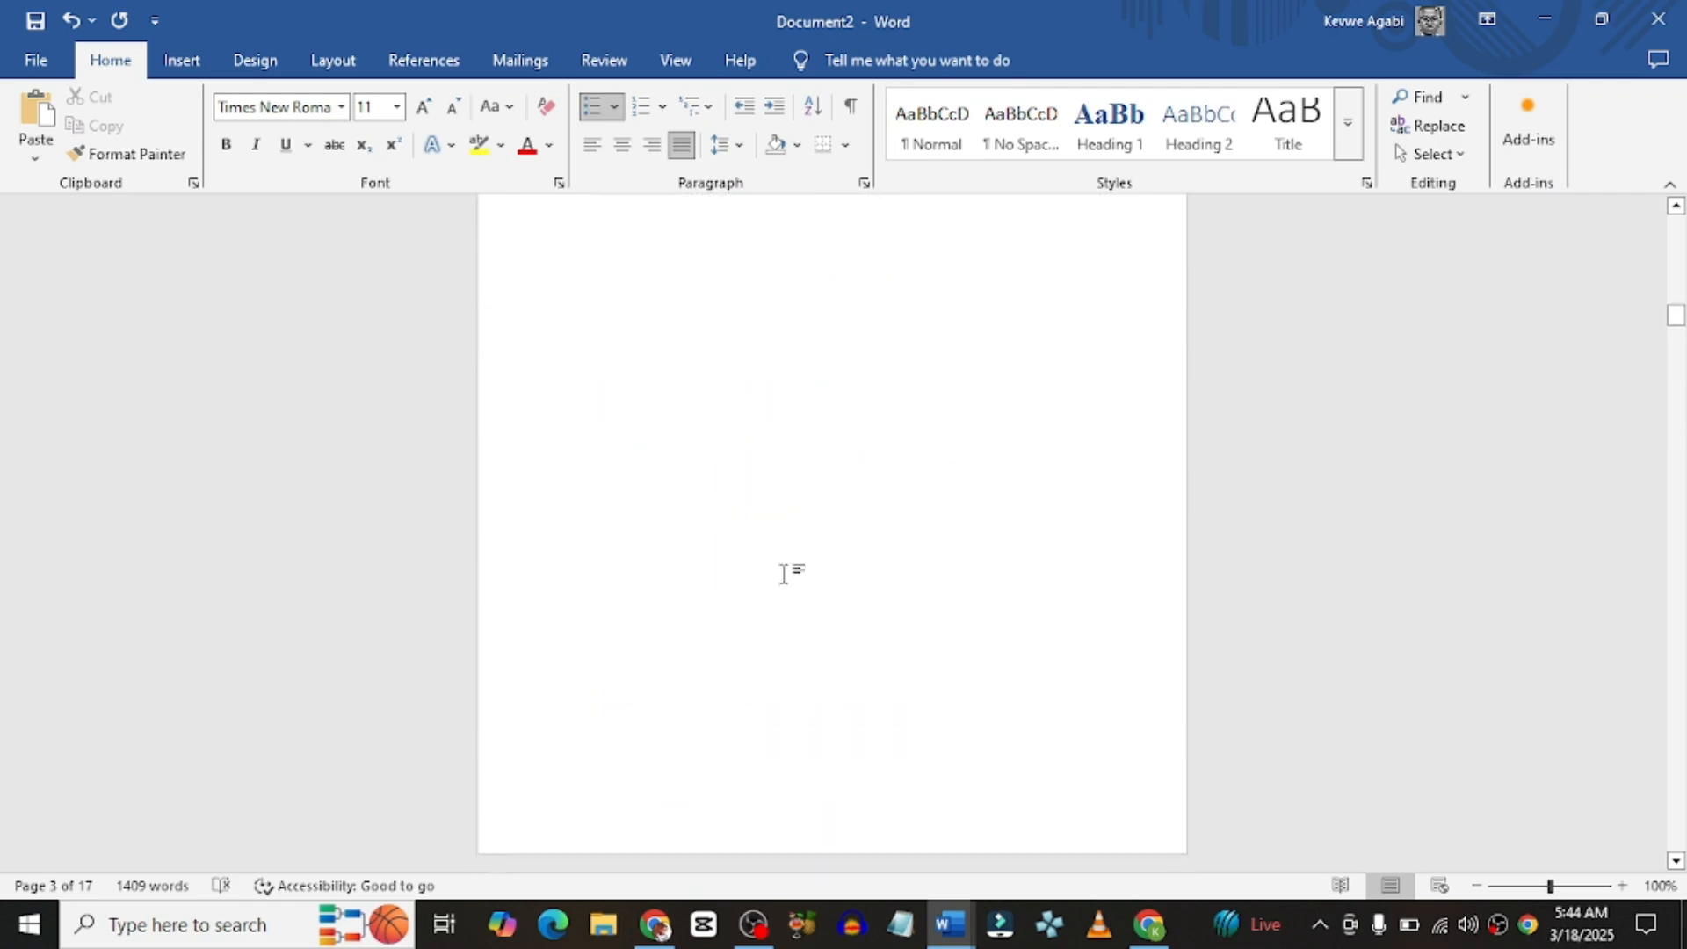
pyautogui.scroll(10, 784, 574)
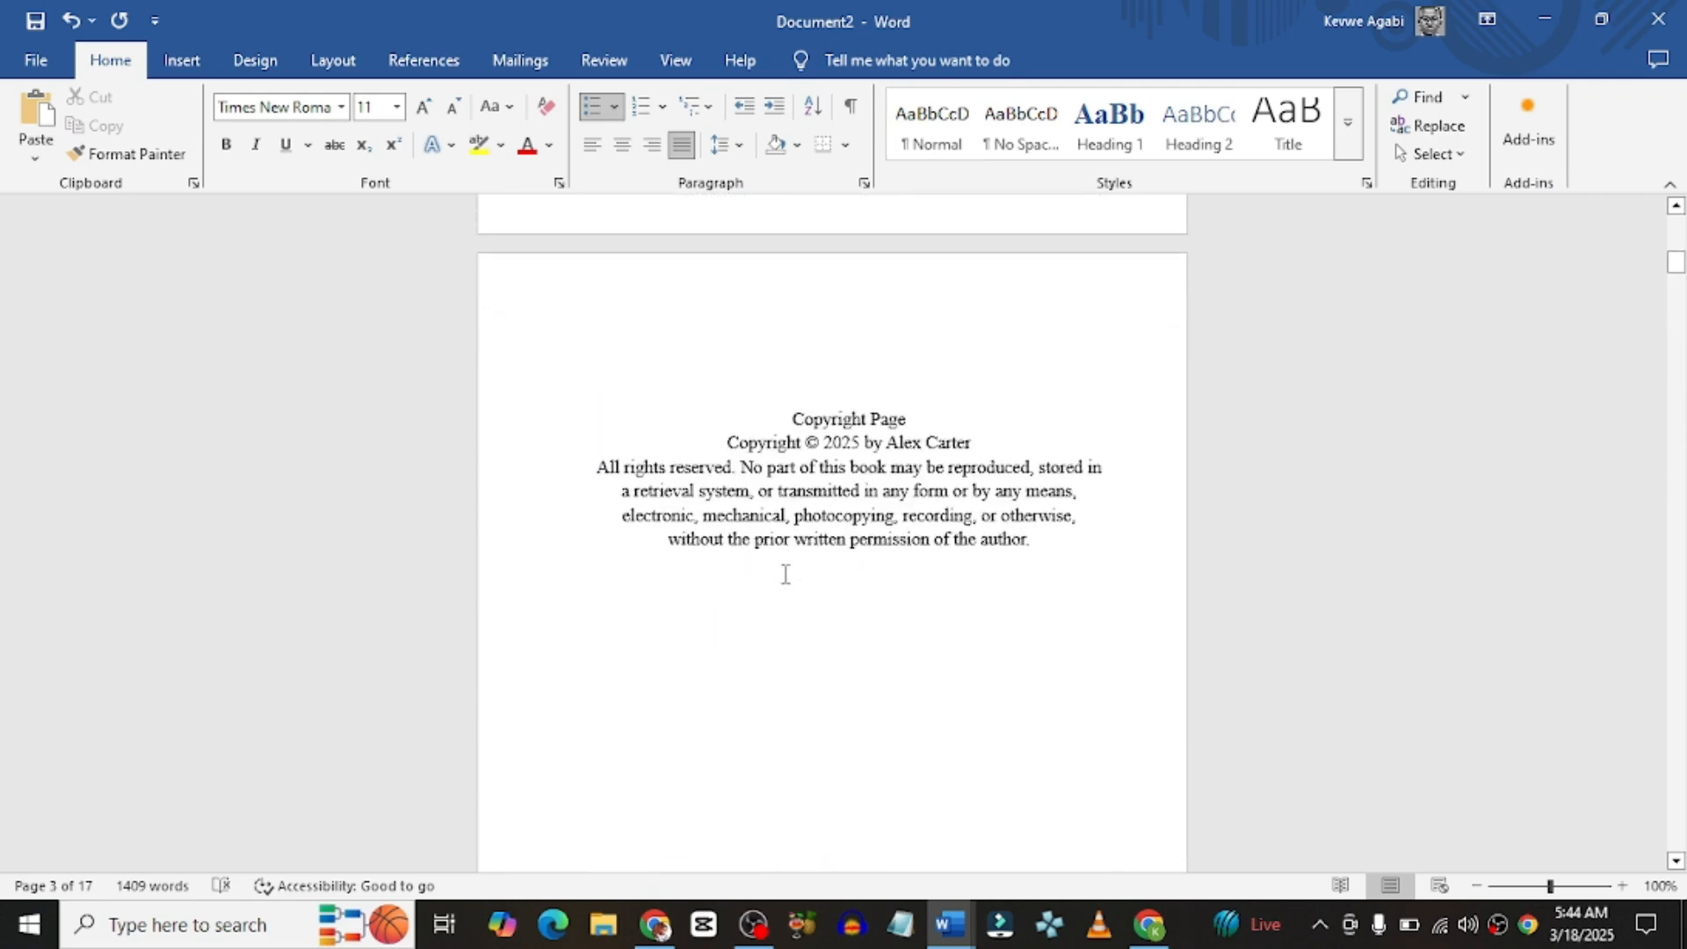
pyautogui.scroll(4, 785, 574)
pyautogui.scroll(-5, 785, 574)
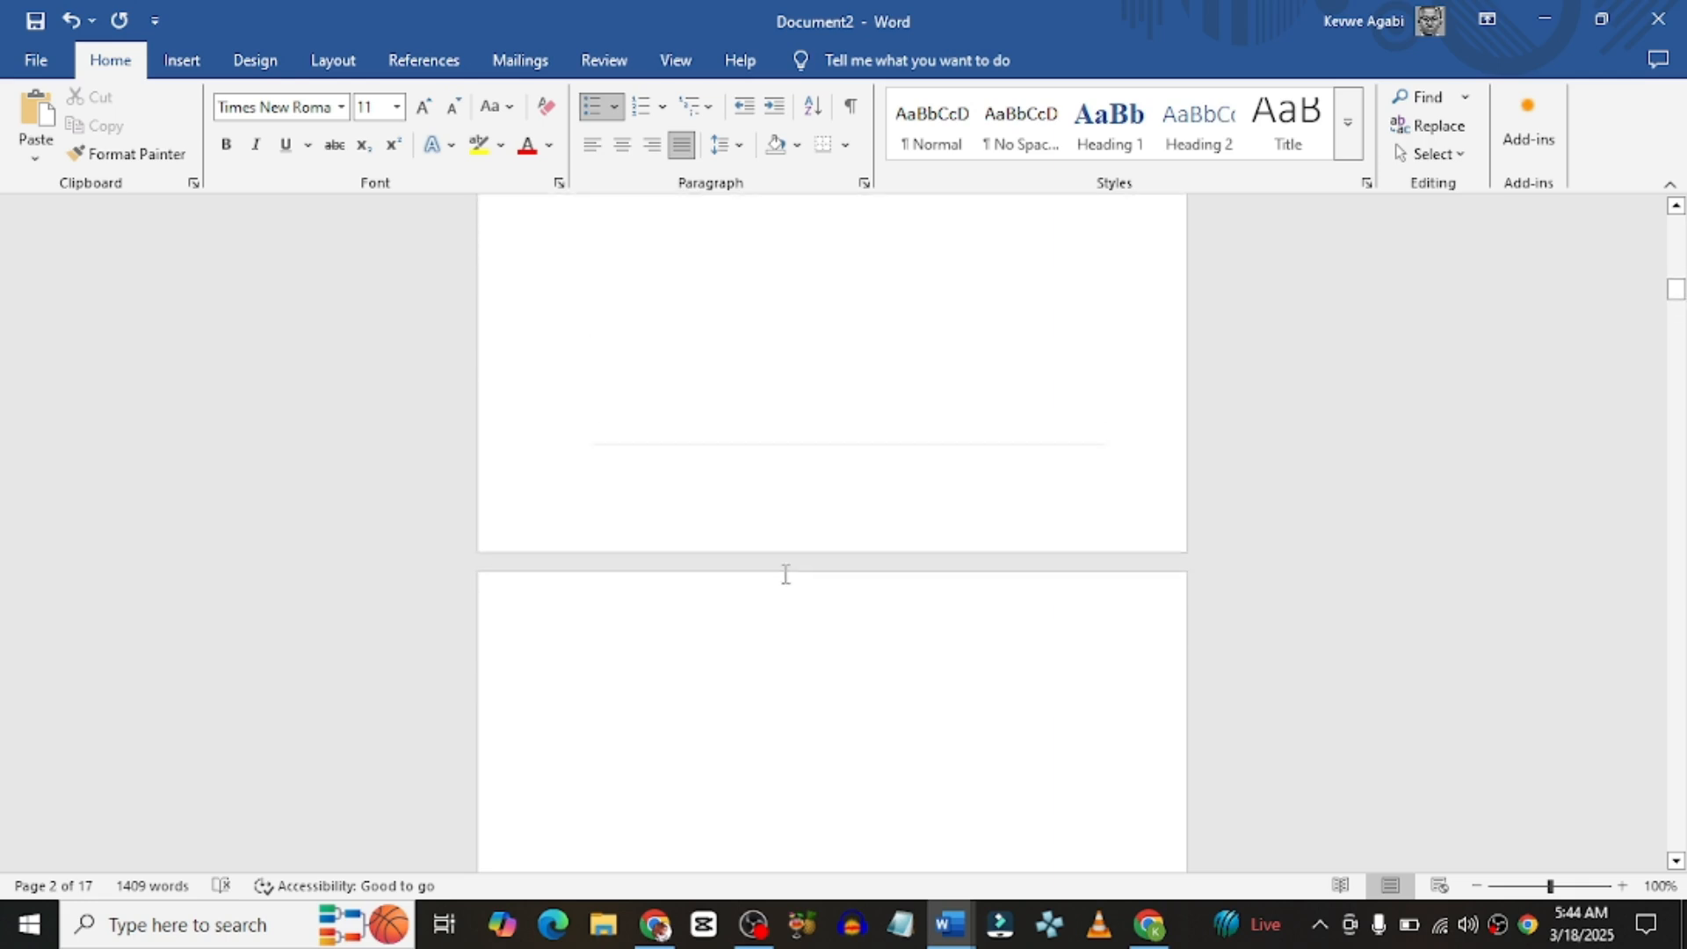
pyautogui.scroll(2, 785, 574)
pyautogui.scroll(-2, 786, 573)
pyautogui.click(698, 547)
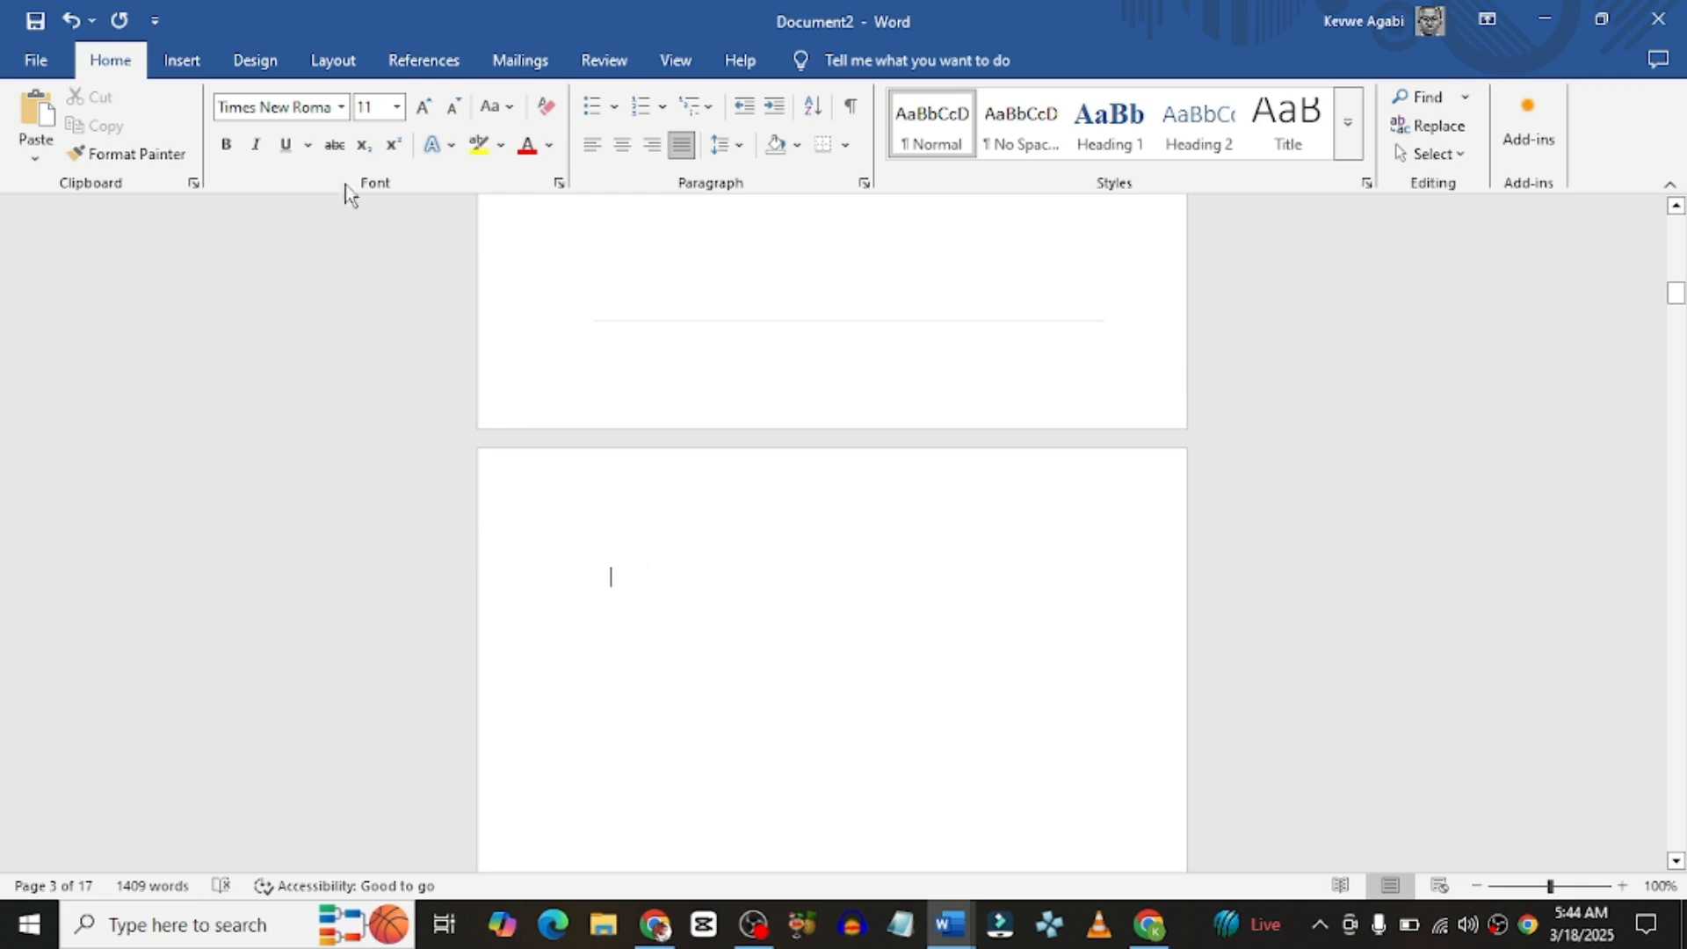
pyautogui.click(413, 69)
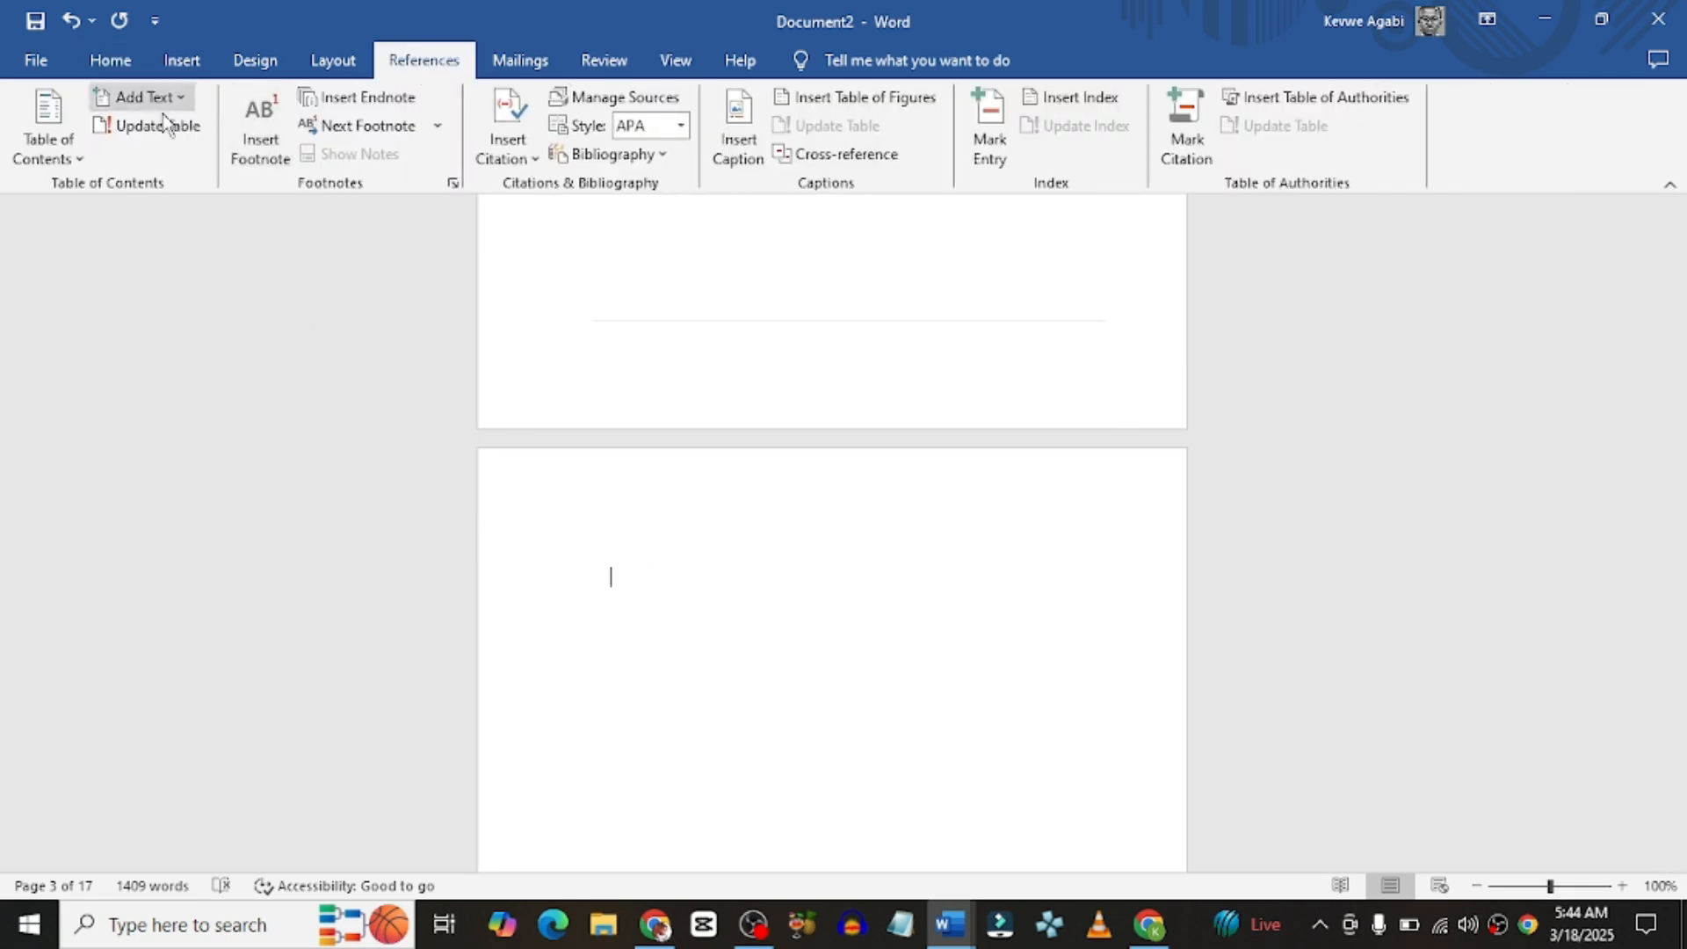
pyautogui.click(81, 161)
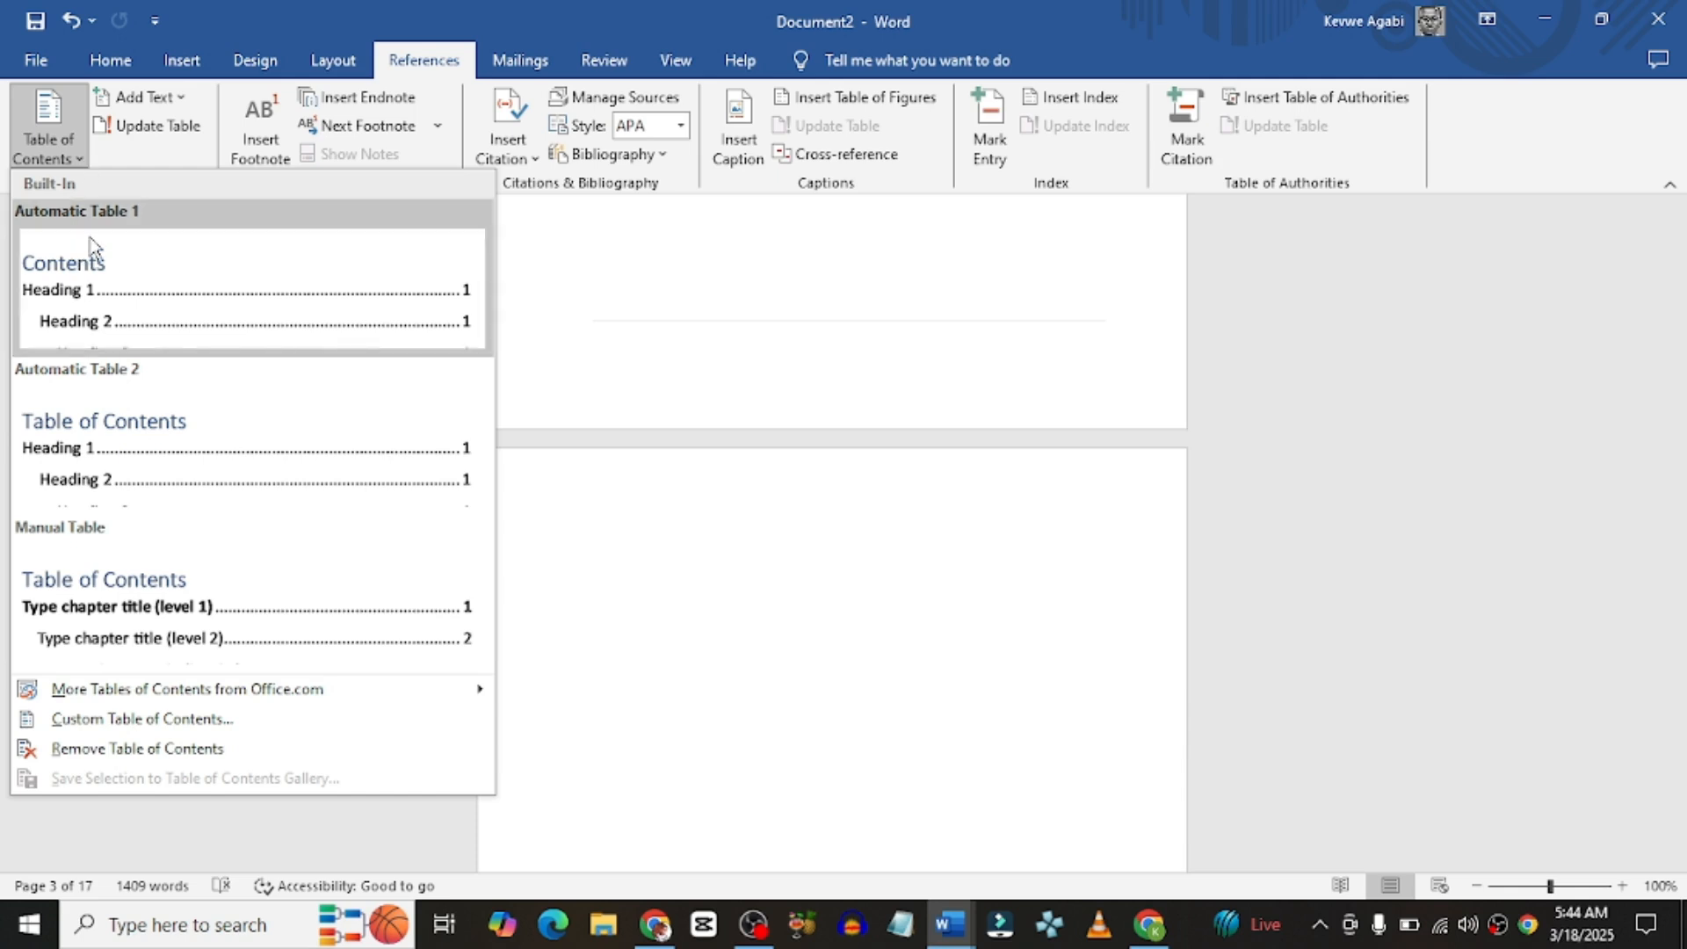
pyautogui.click(145, 454)
pyautogui.scroll(8, 715, 652)
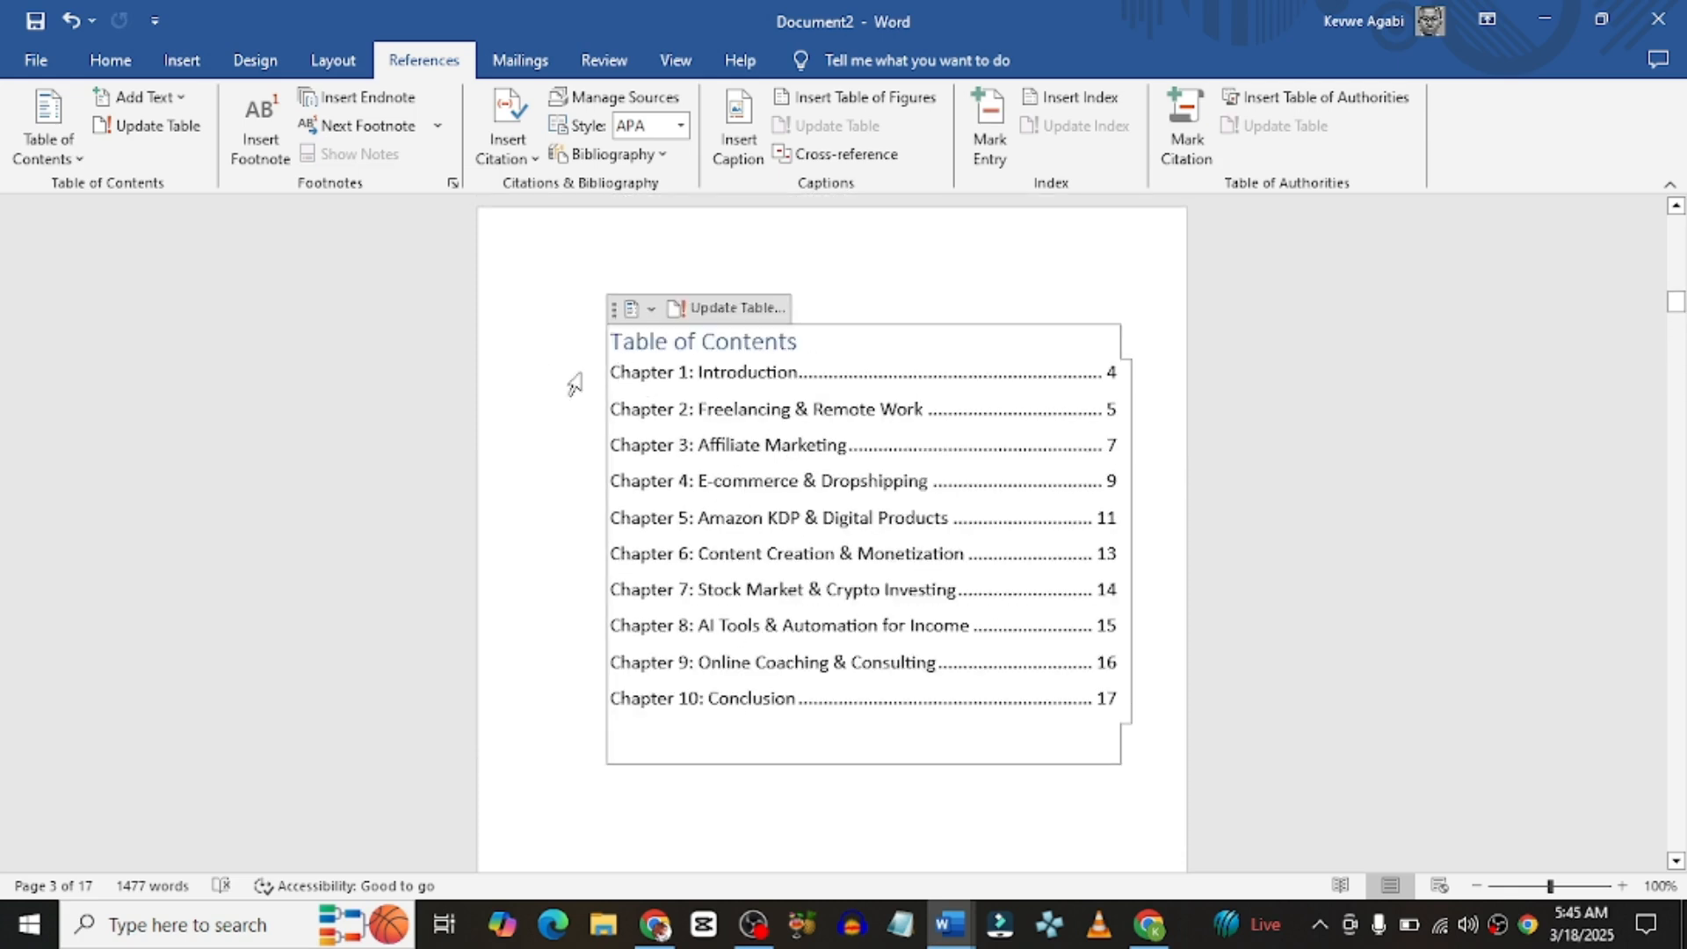
# Step: Rebuild the table of contents with a solid-line tab leader, replacing the existing one
pyautogui.click(83, 162)
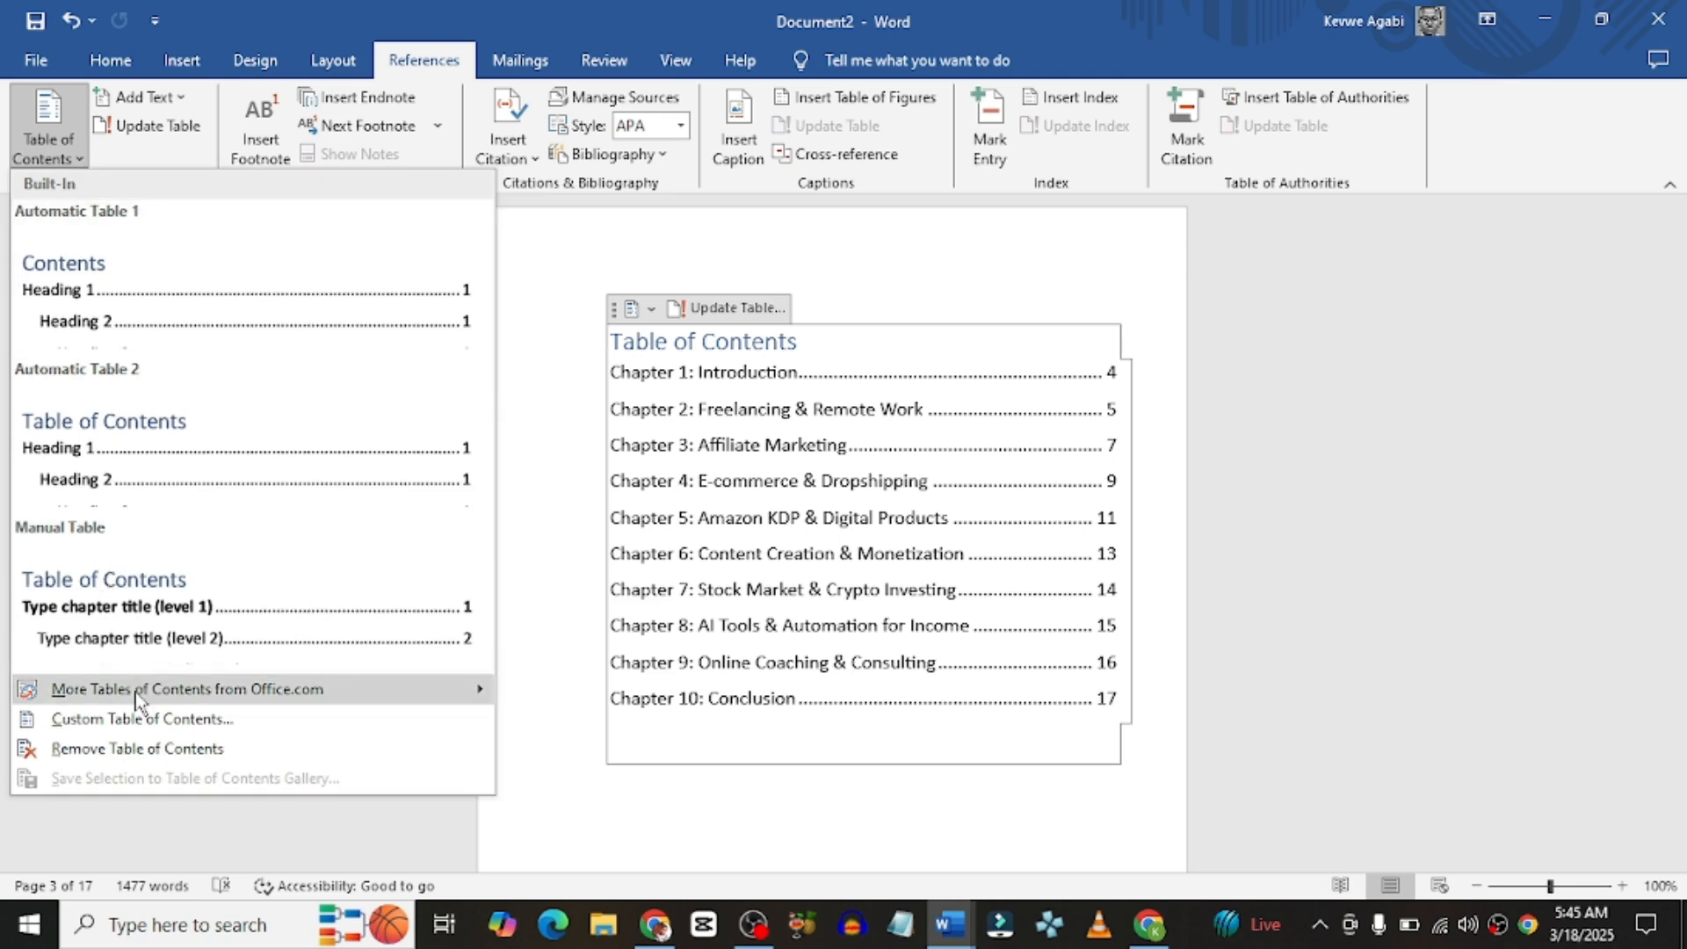
pyautogui.click(136, 720)
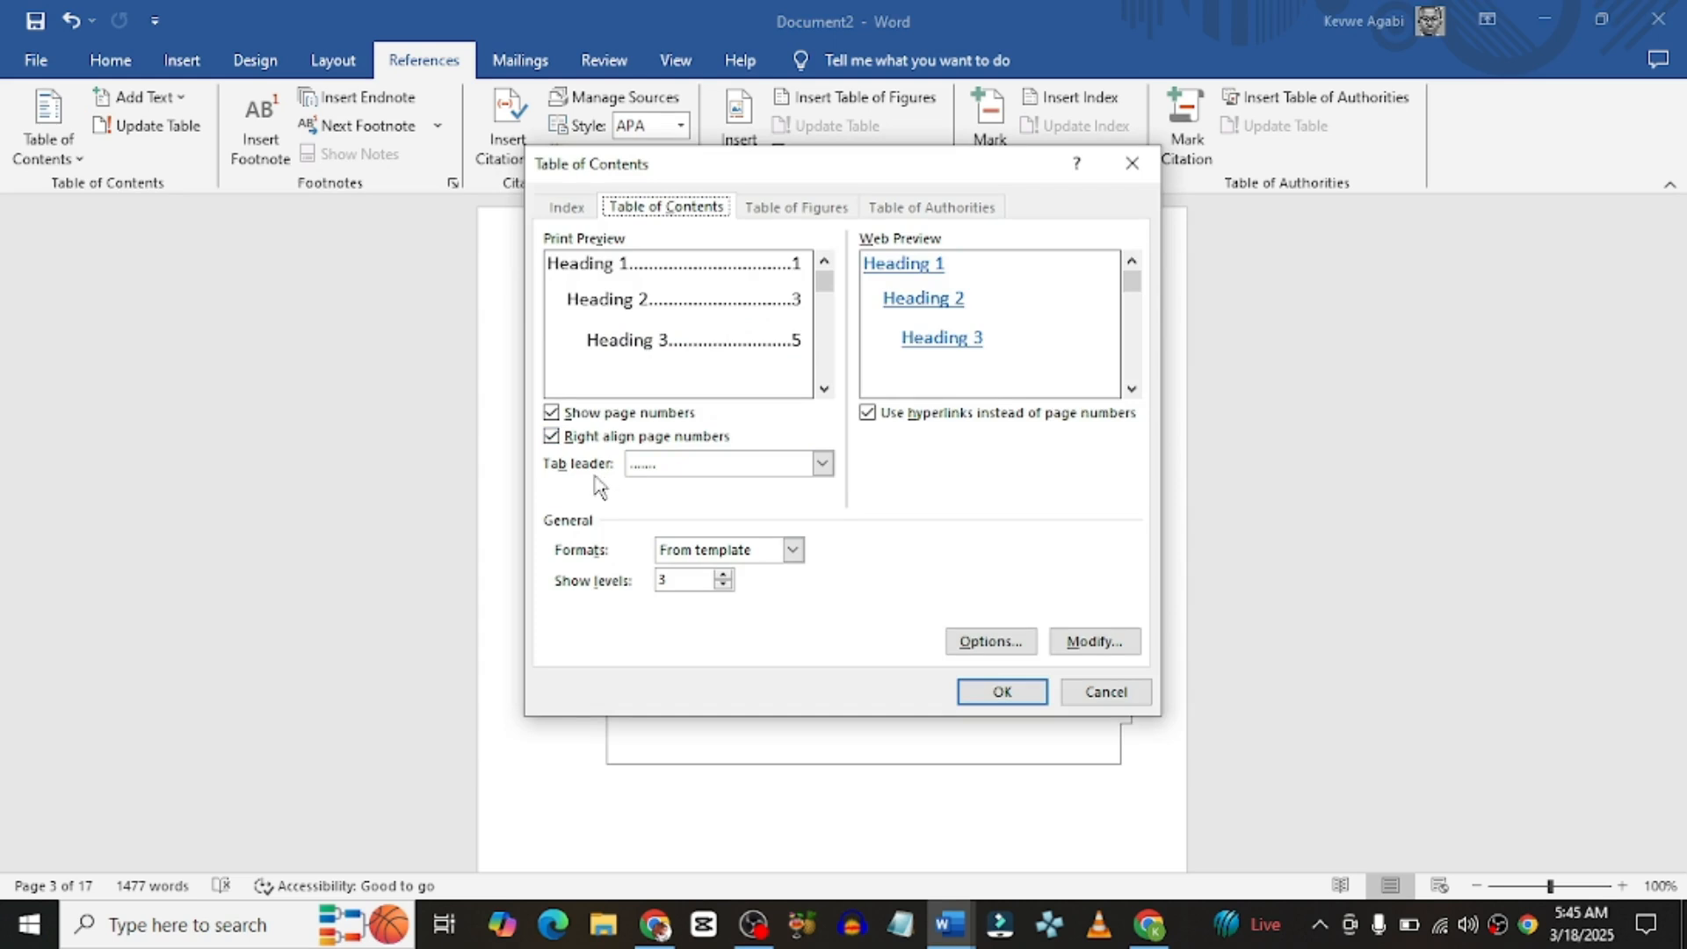
pyautogui.click(821, 464)
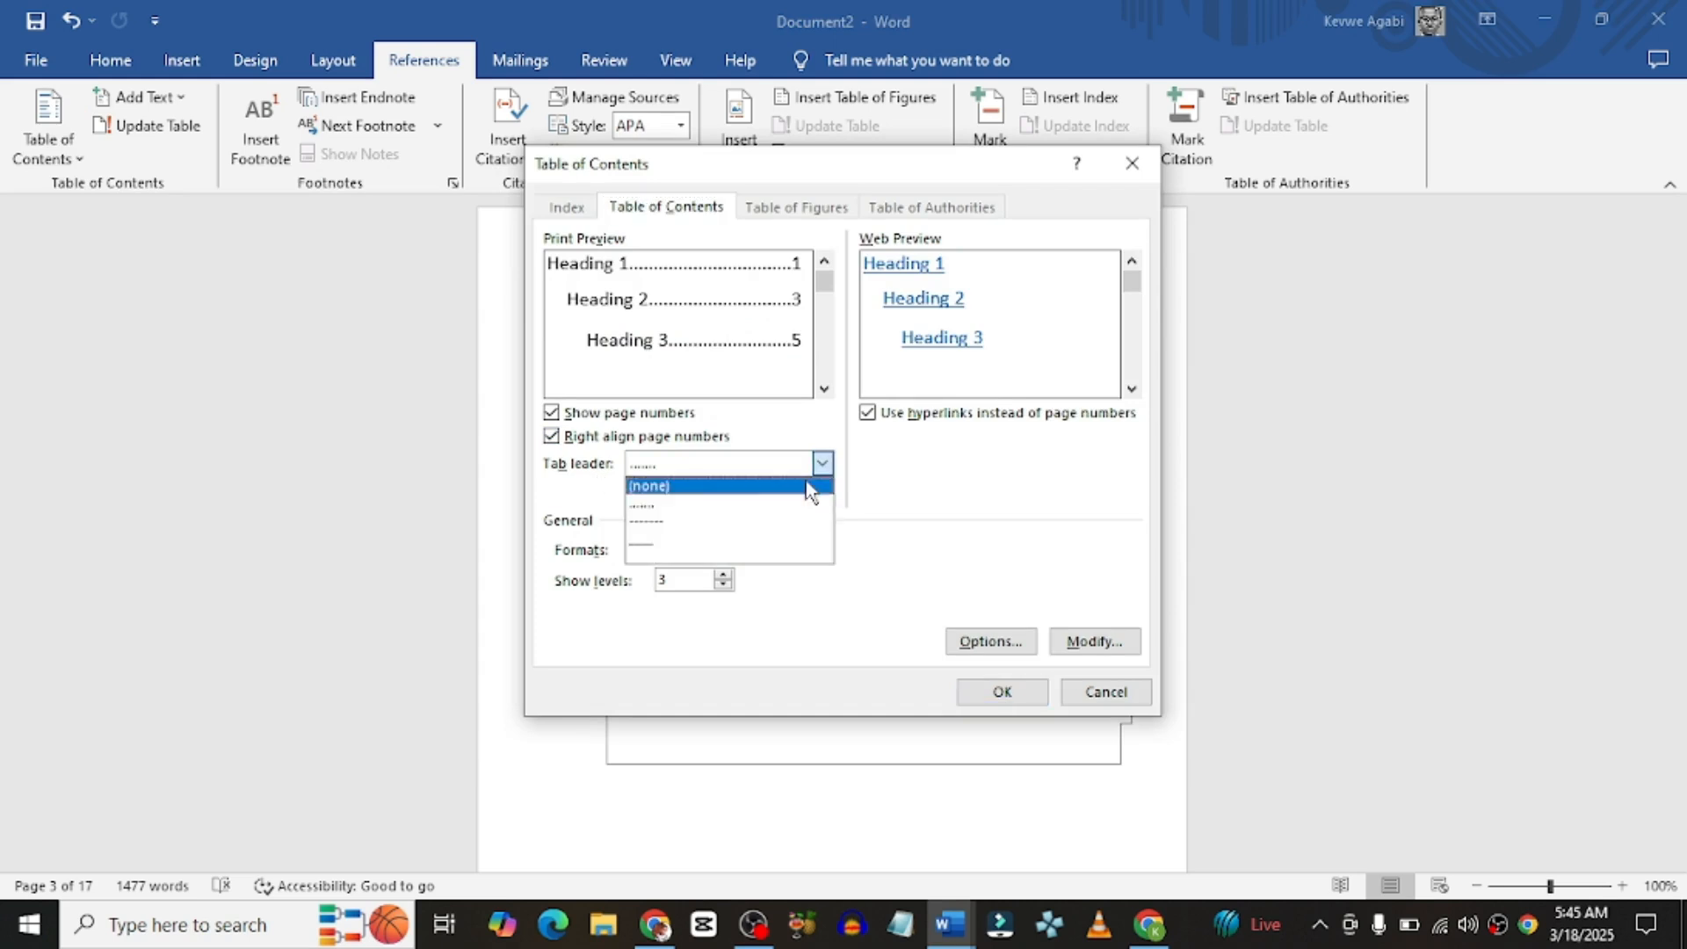
pyautogui.click(775, 542)
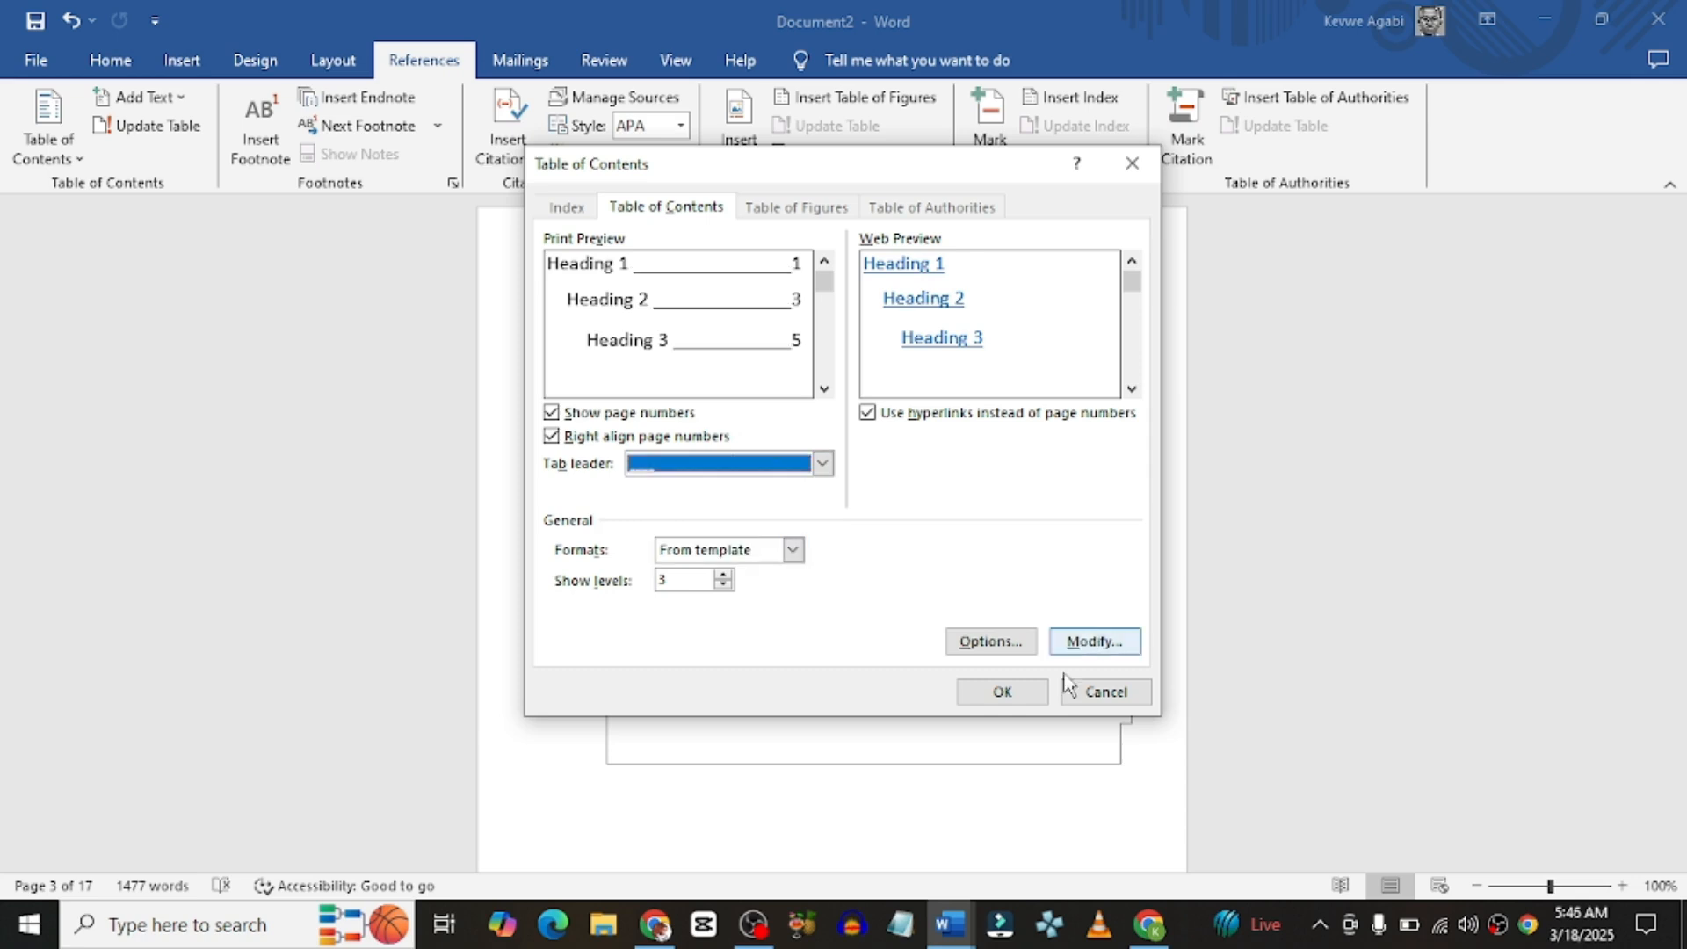
pyautogui.click(1005, 699)
pyautogui.click(804, 531)
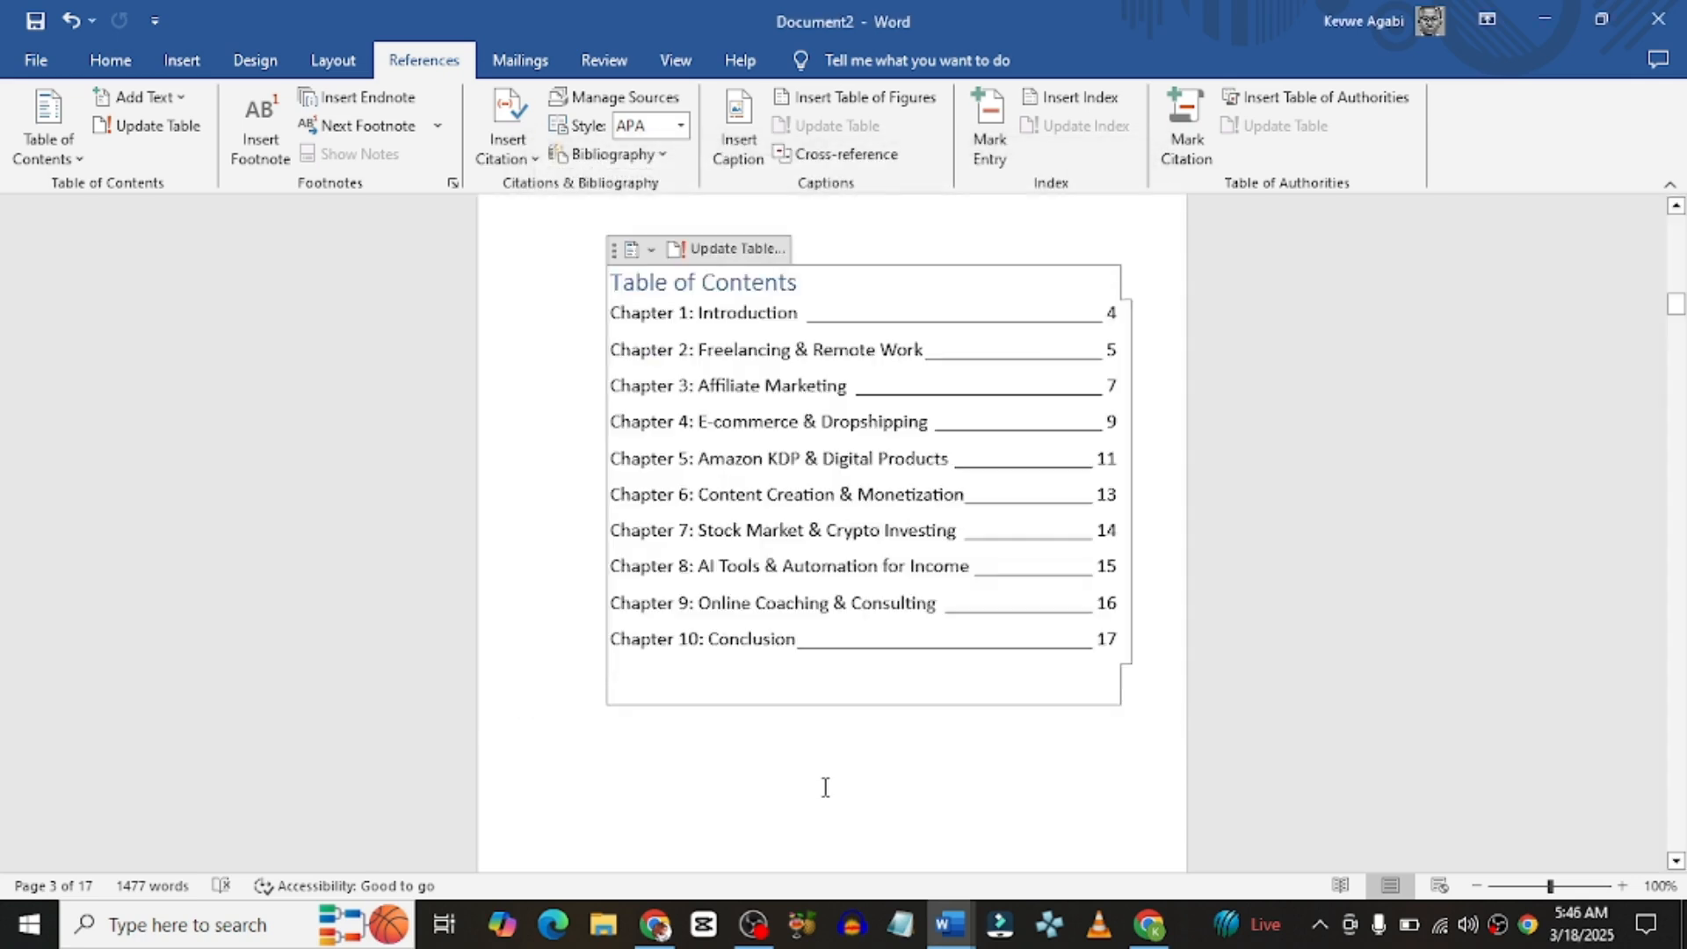
pyautogui.click(824, 782)
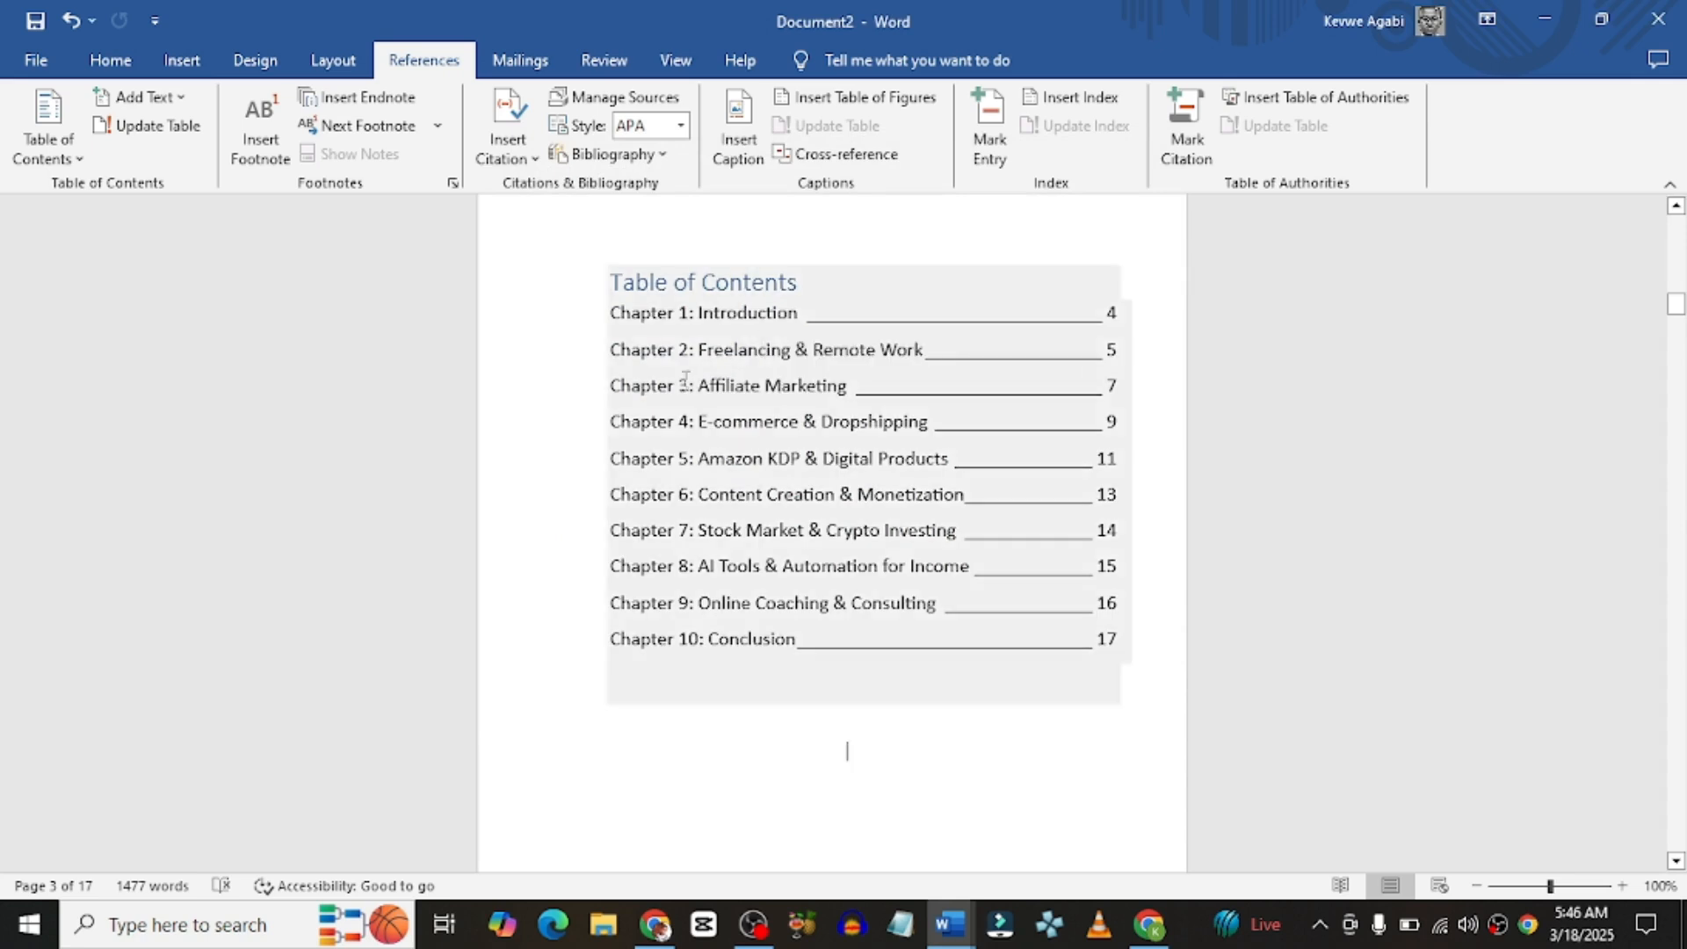
pyautogui.scroll(-20, 883, 757)
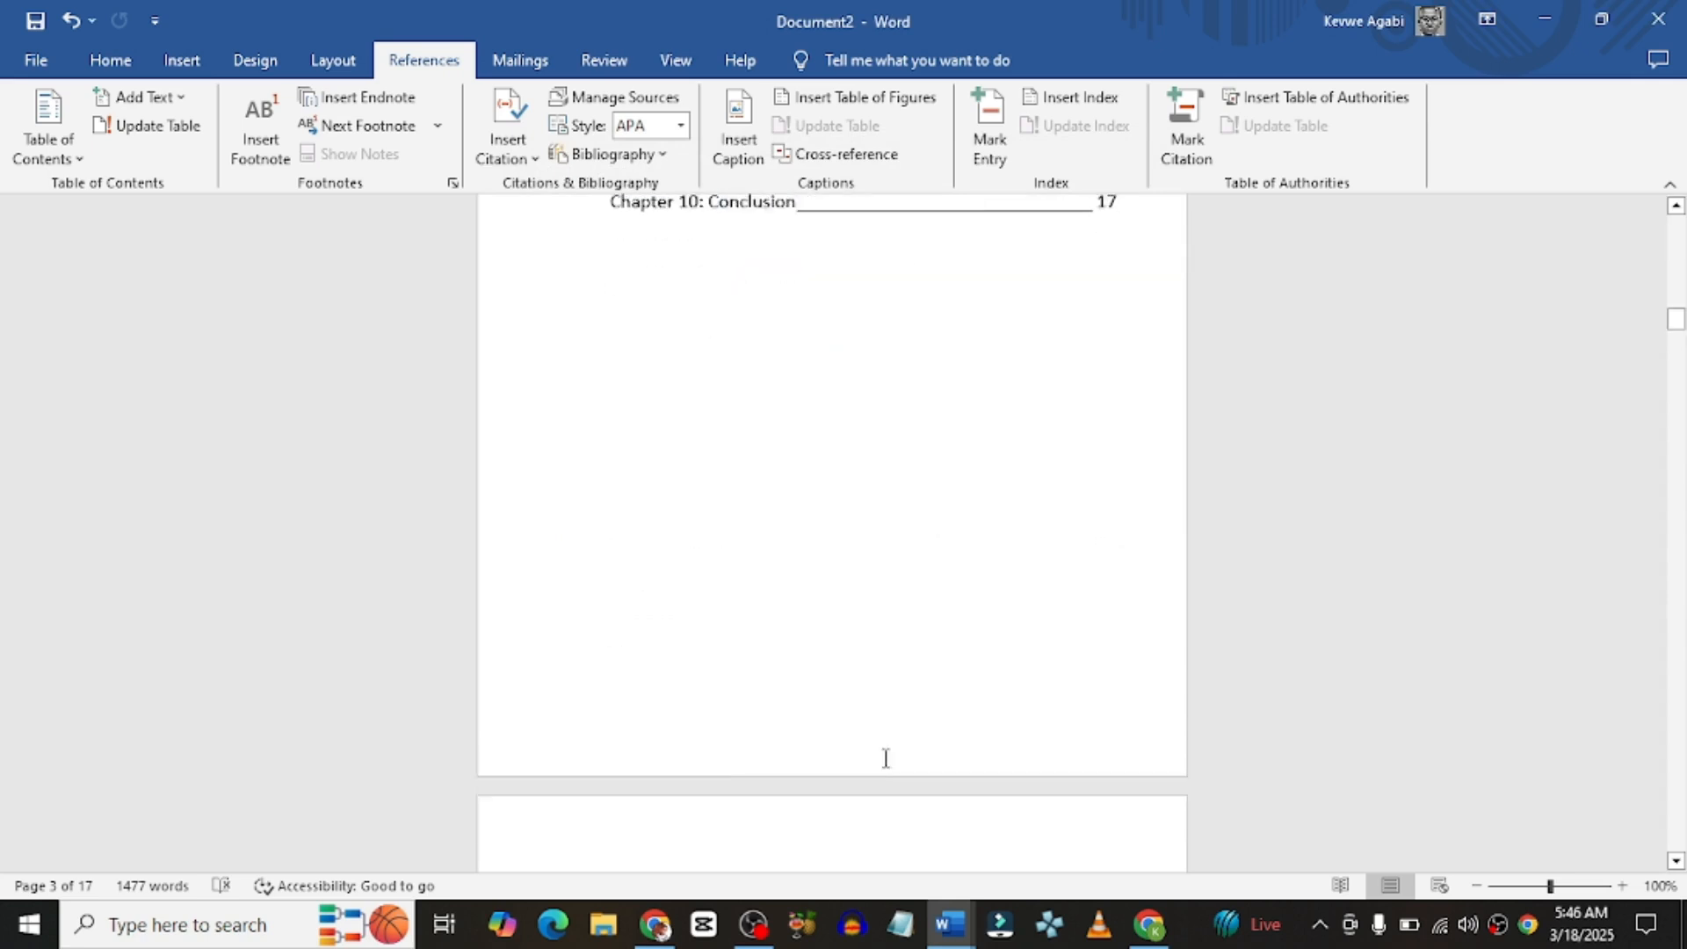
pyautogui.scroll(-20, 884, 753)
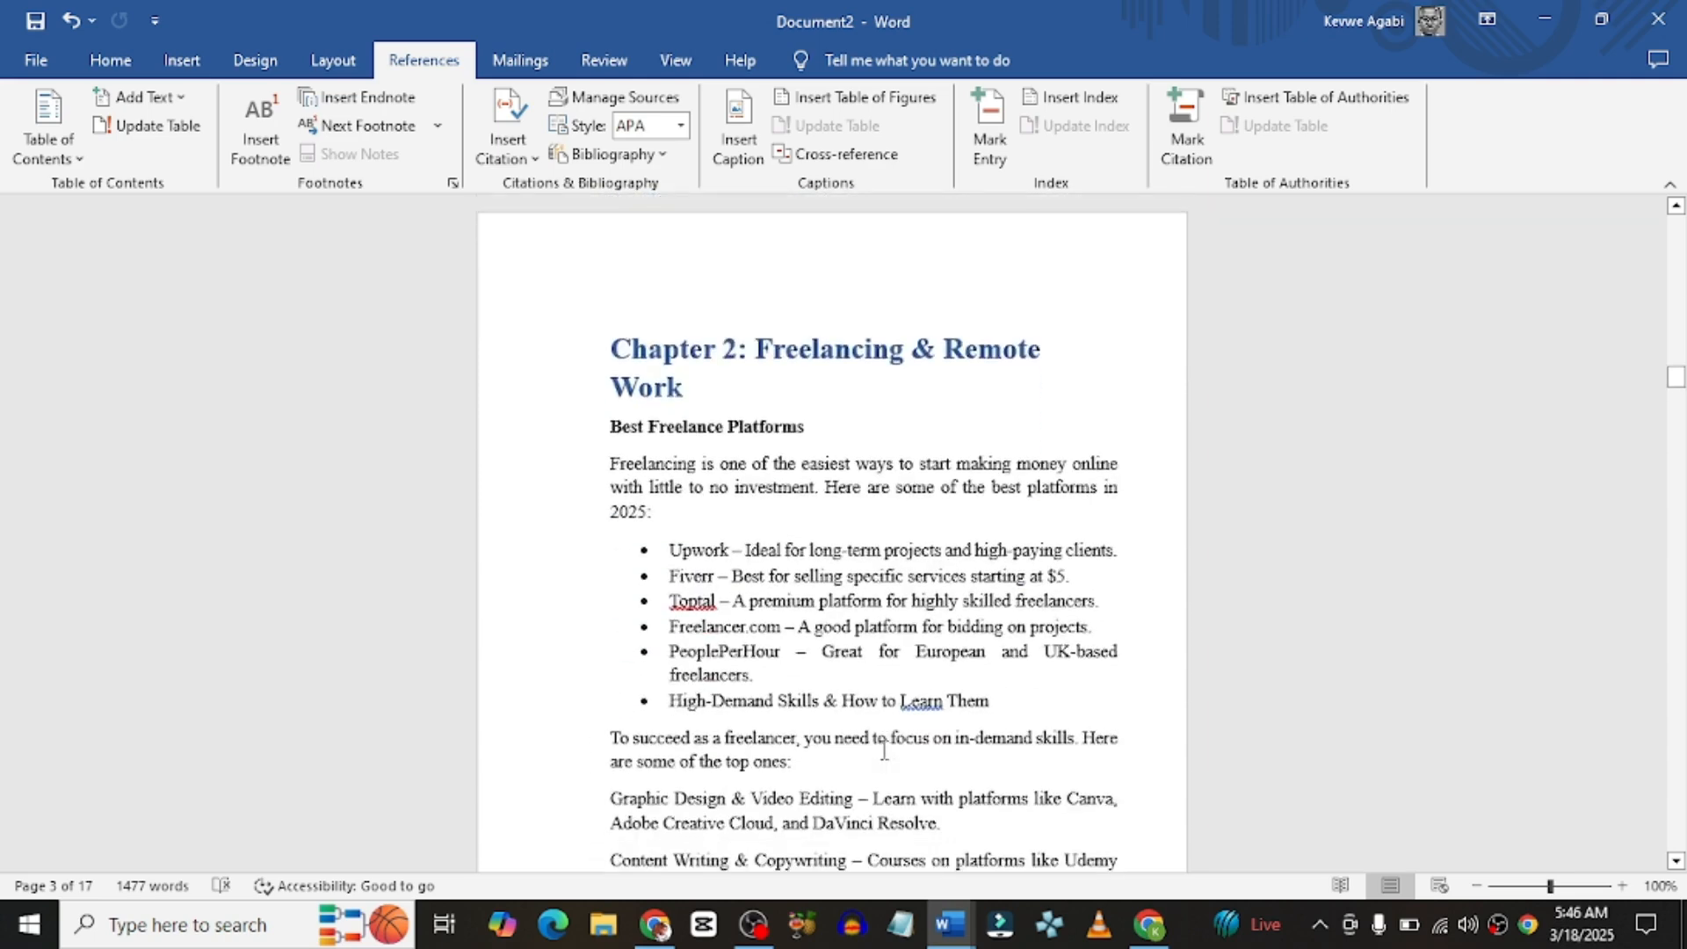
pyautogui.scroll(-12, 883, 750)
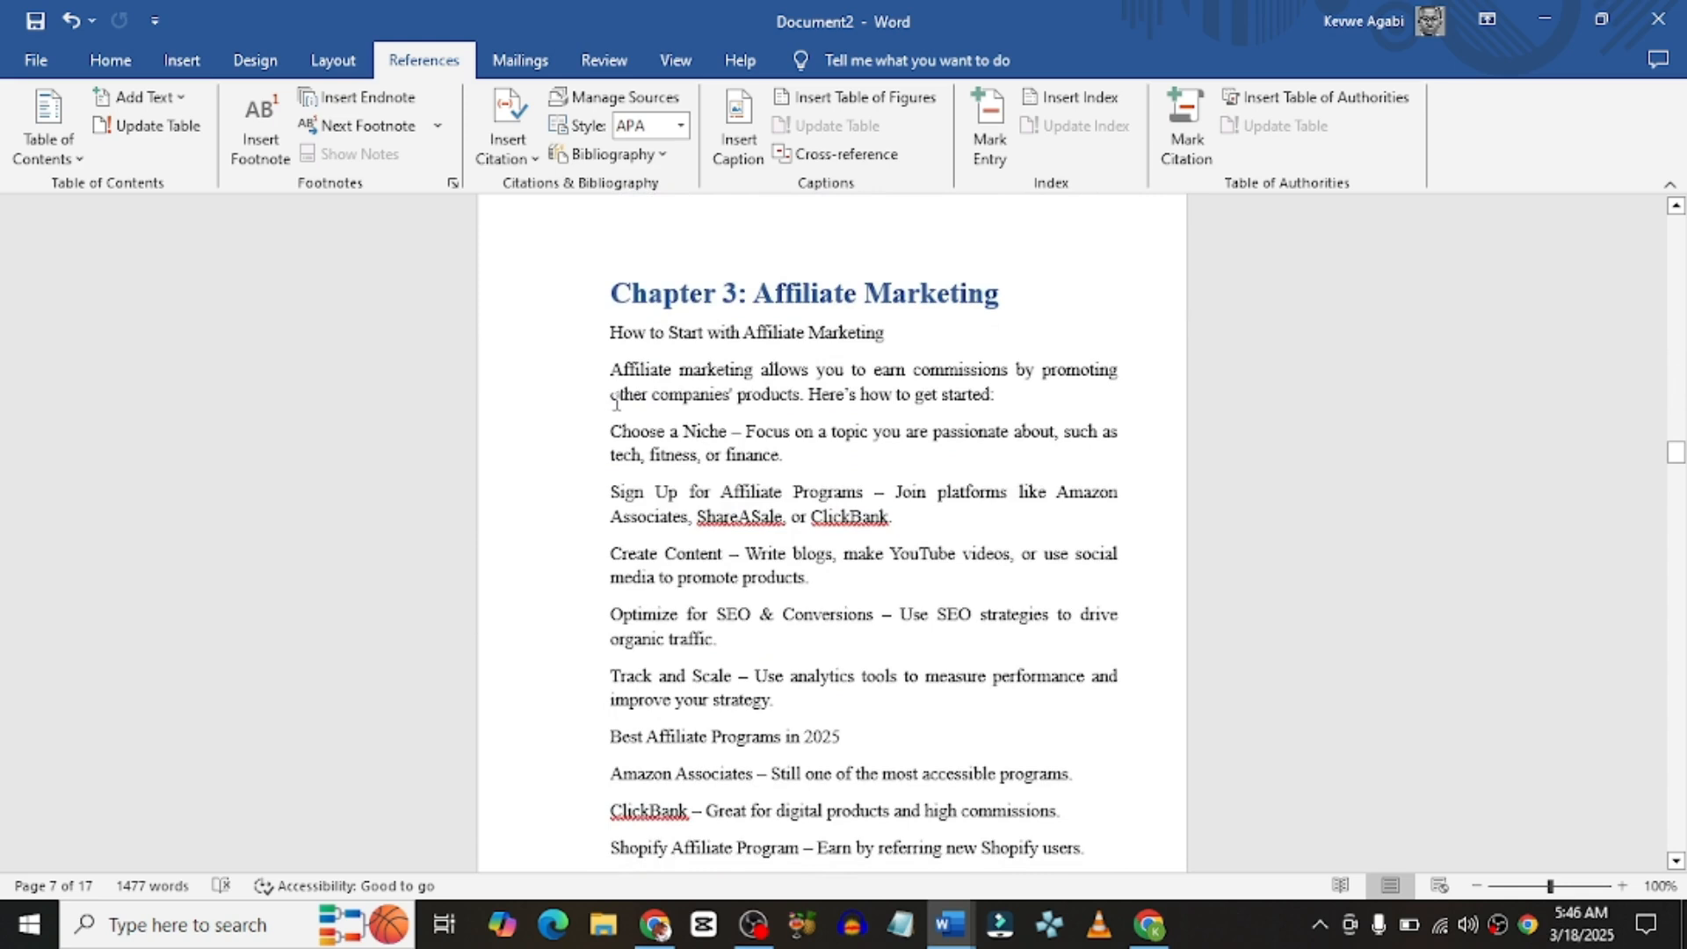
pyautogui.scroll(-15, 668, 456)
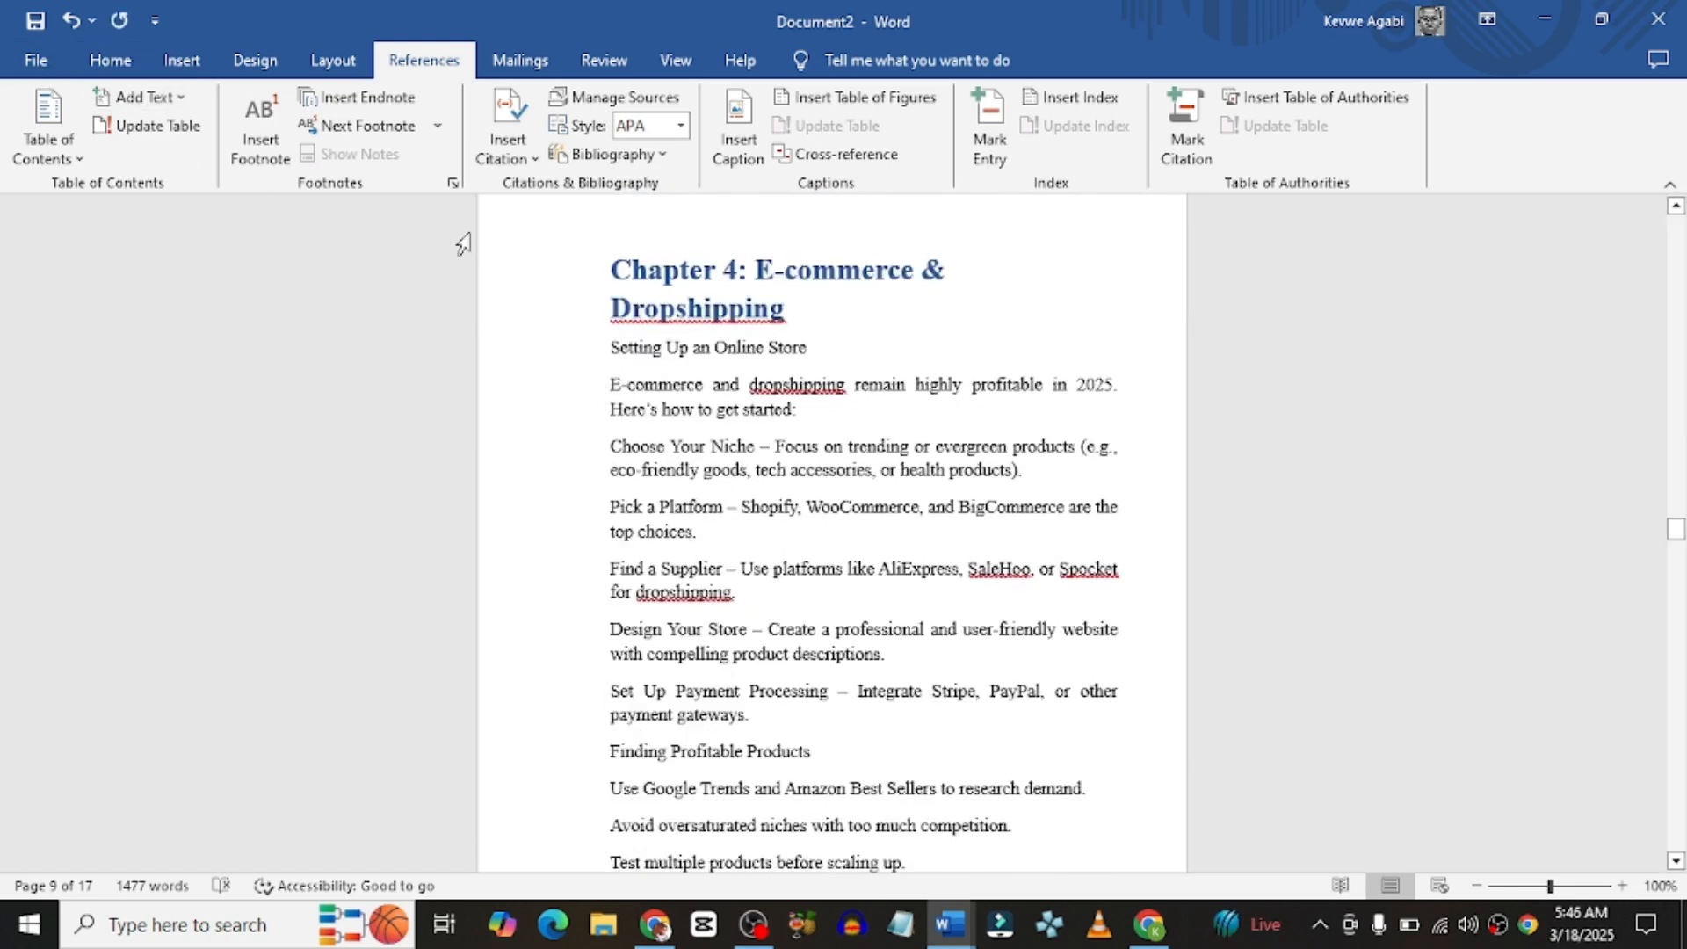
pyautogui.click(53, 52)
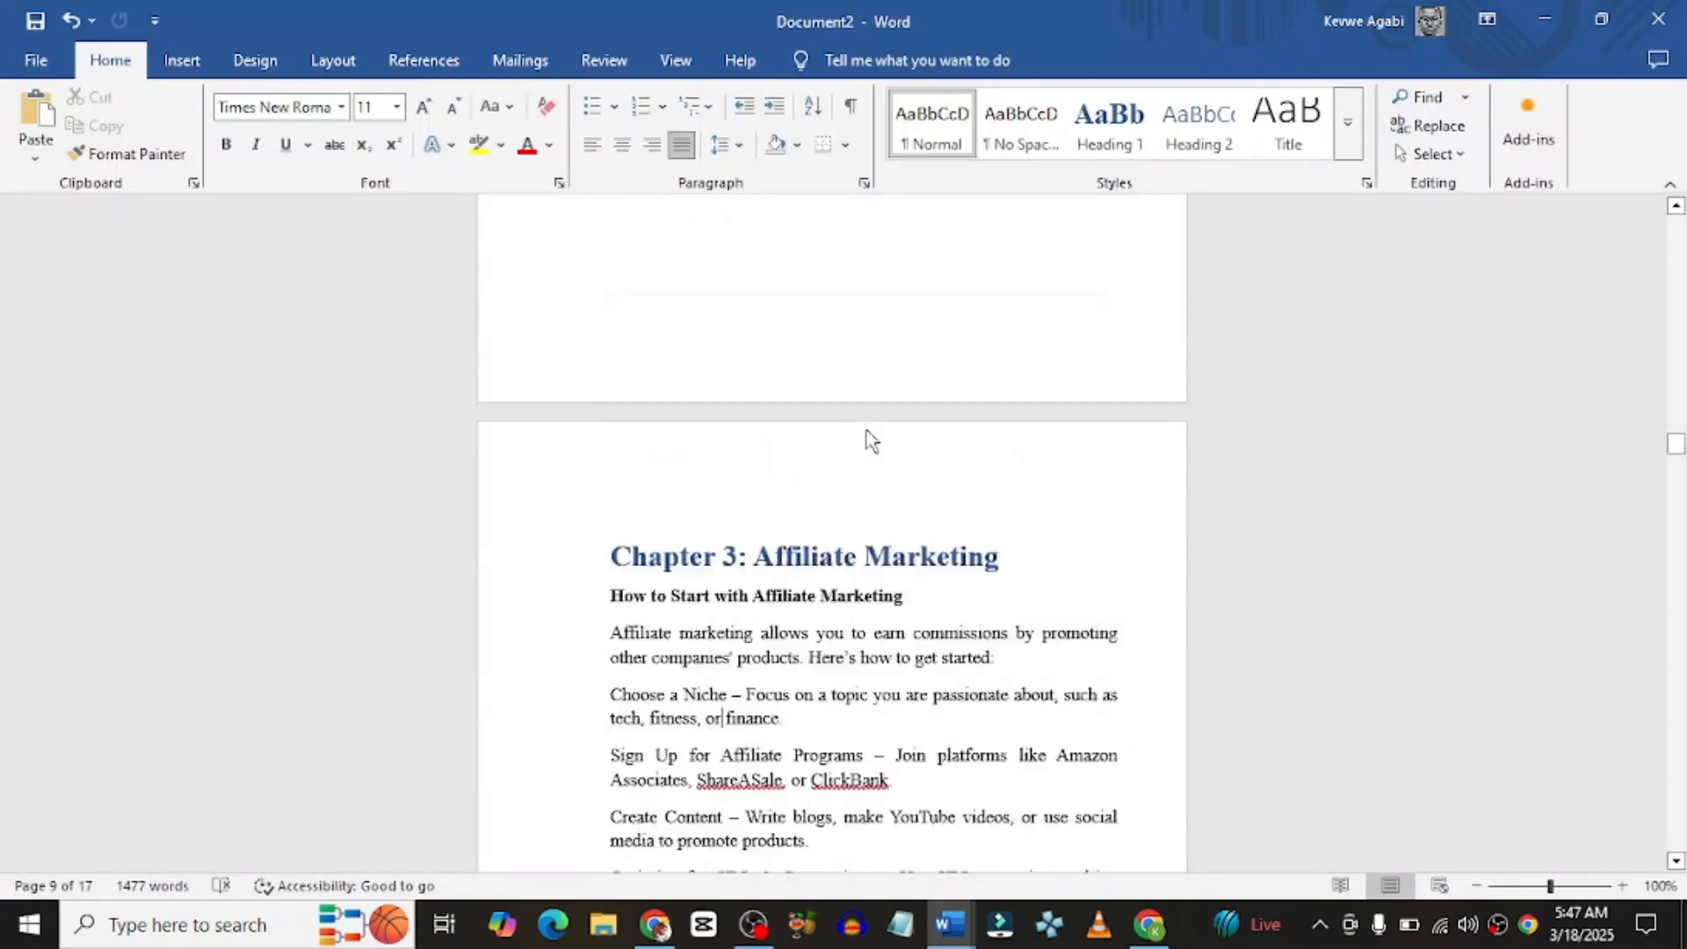
pyautogui.scroll(5, 867, 434)
pyautogui.scroll(12, 866, 434)
pyautogui.scroll(15, 867, 434)
pyautogui.scroll(10, 866, 434)
pyautogui.scroll(-10, 866, 434)
pyautogui.scroll(6, 868, 429)
pyautogui.scroll(12, 868, 429)
pyautogui.scroll(-6, 868, 429)
pyautogui.scroll(-12, 868, 429)
pyautogui.scroll(1, 868, 429)
pyautogui.scroll(3, 897, 483)
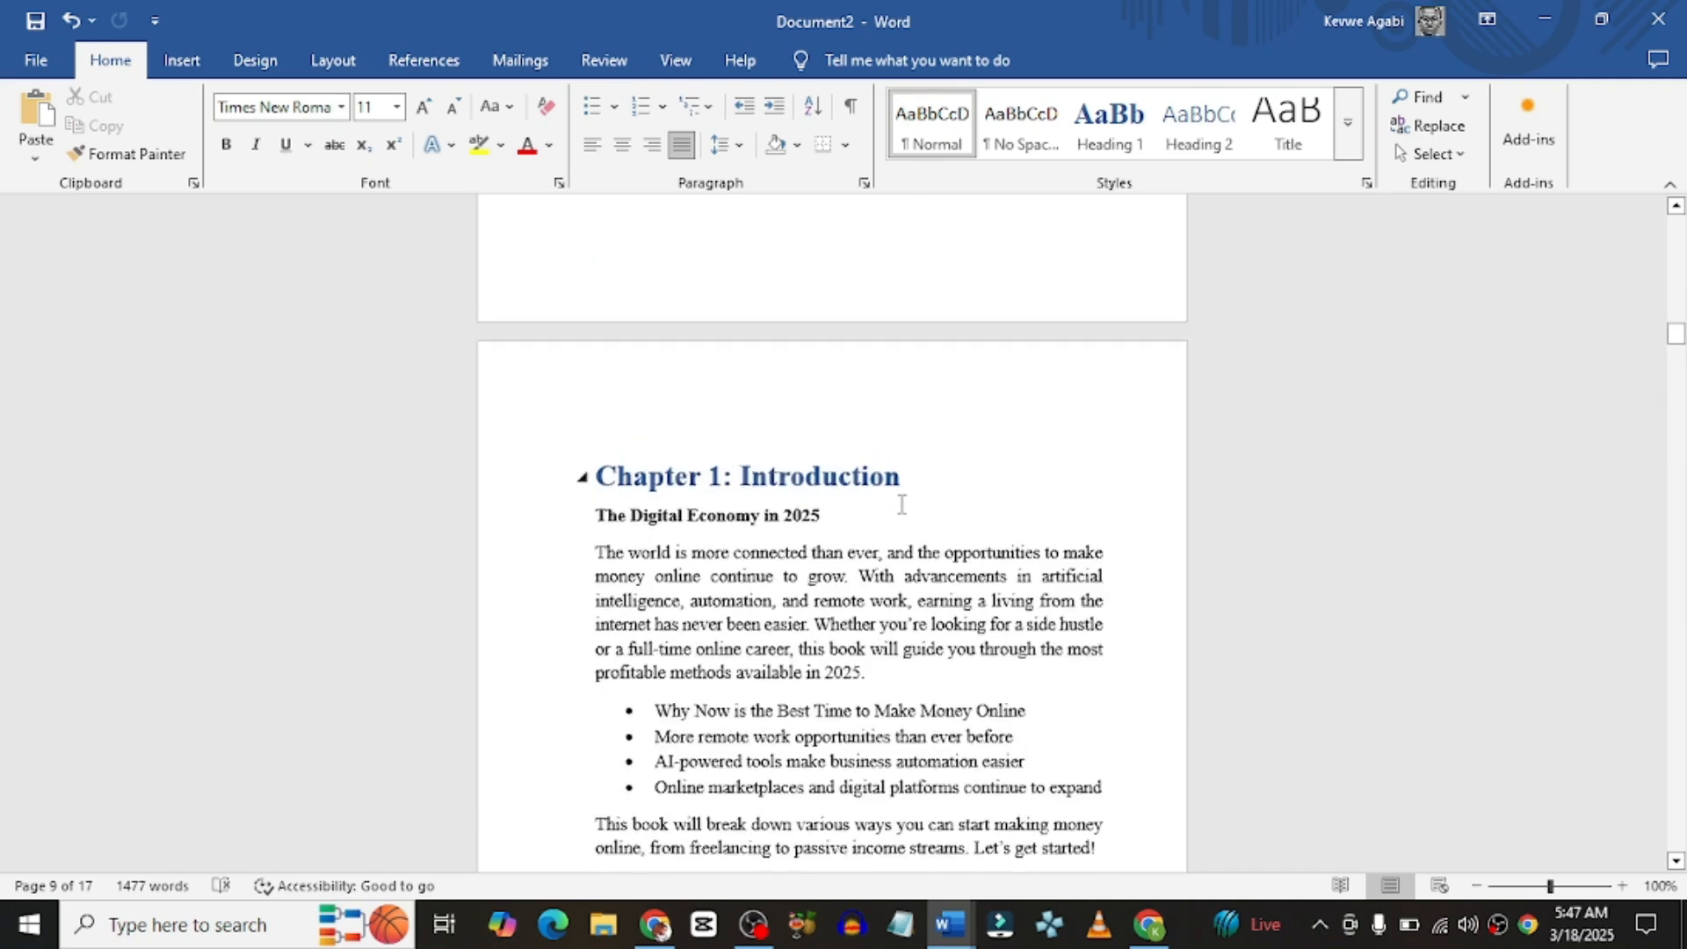
# Step: Add Accent Bar 1 page numbers at the bottom of each page, giving footers like '4 | Page'
pyautogui.doubleClick(651, 396)
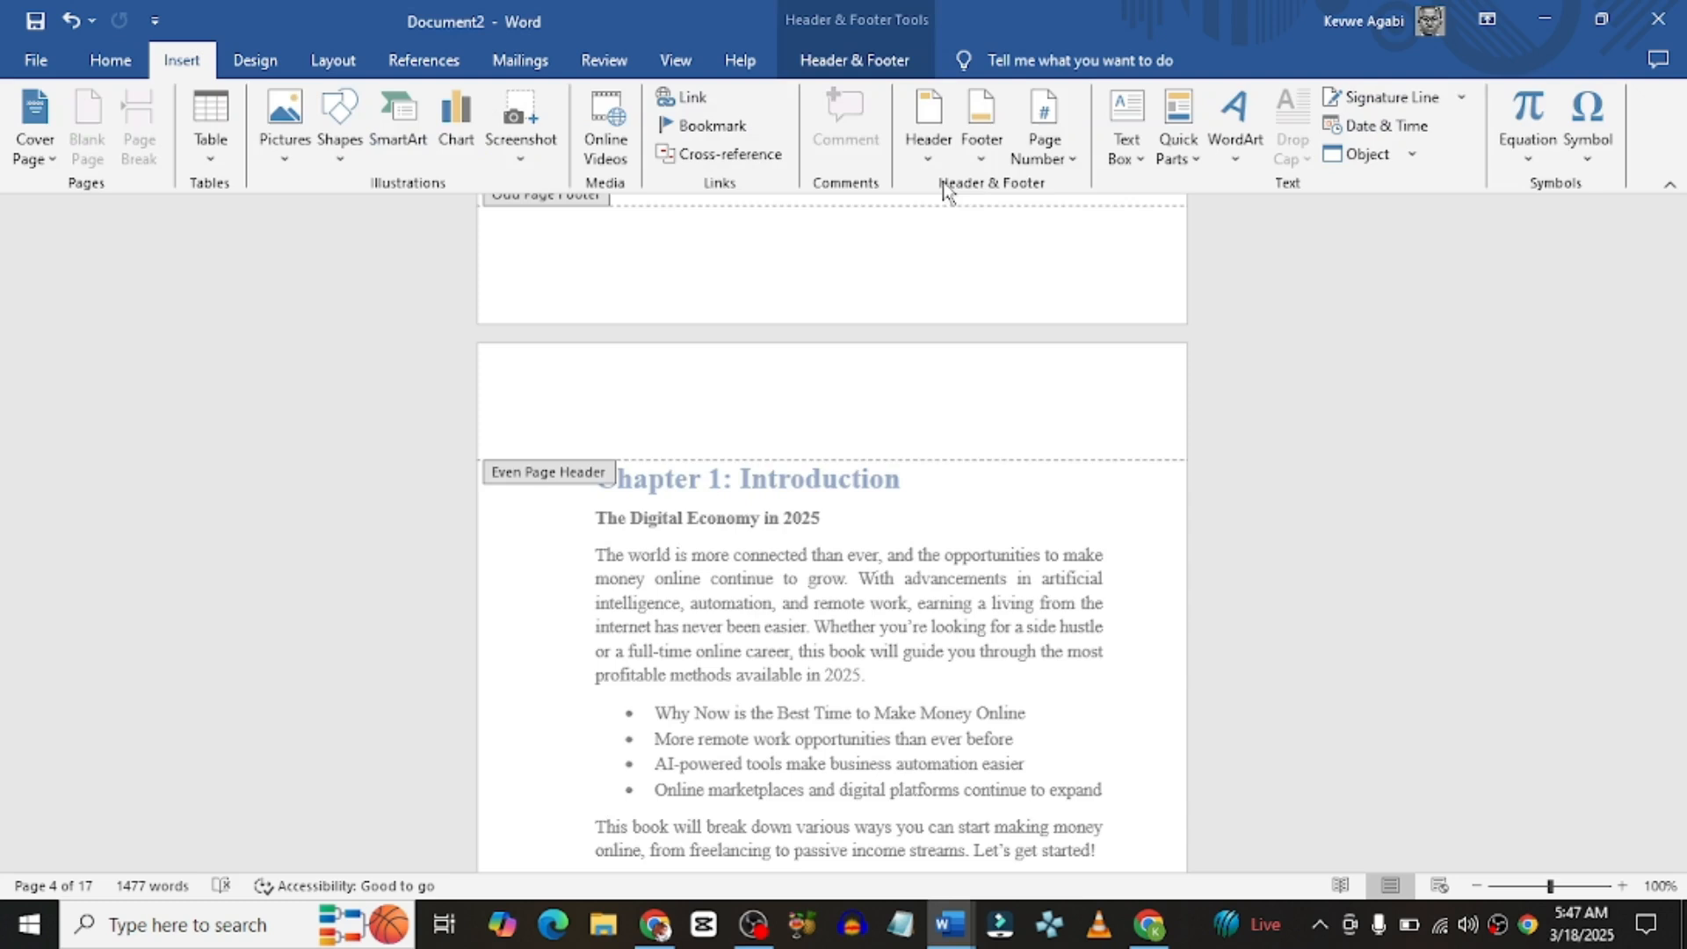
pyautogui.click(1052, 159)
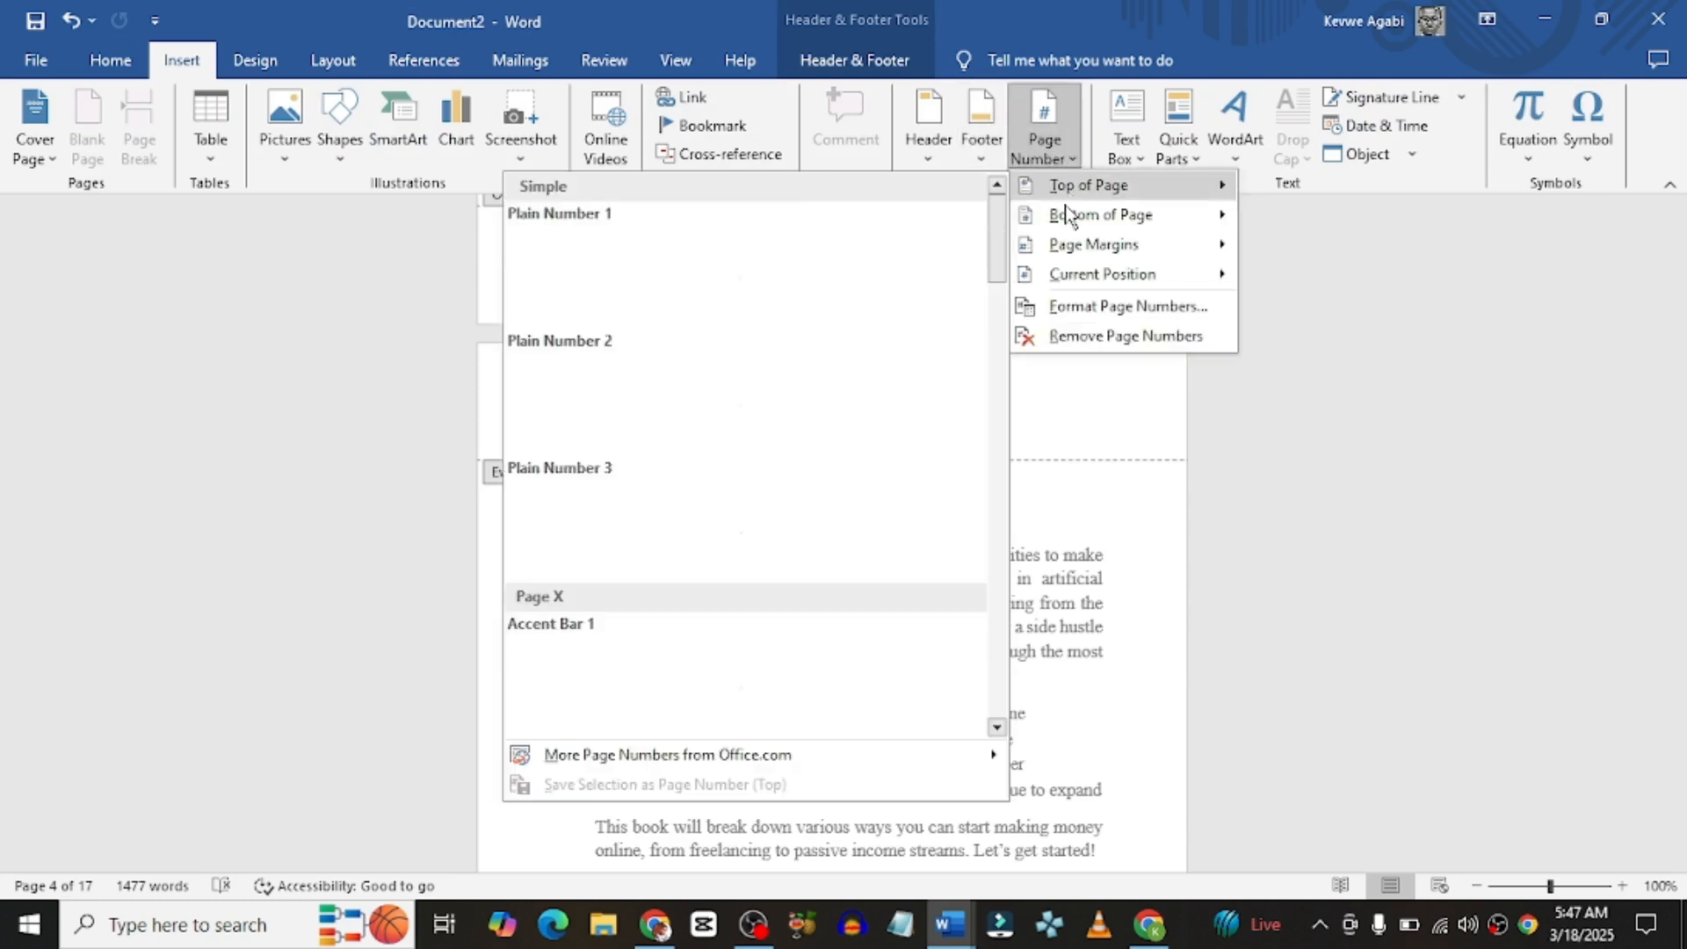
pyautogui.moveTo(1067, 216)
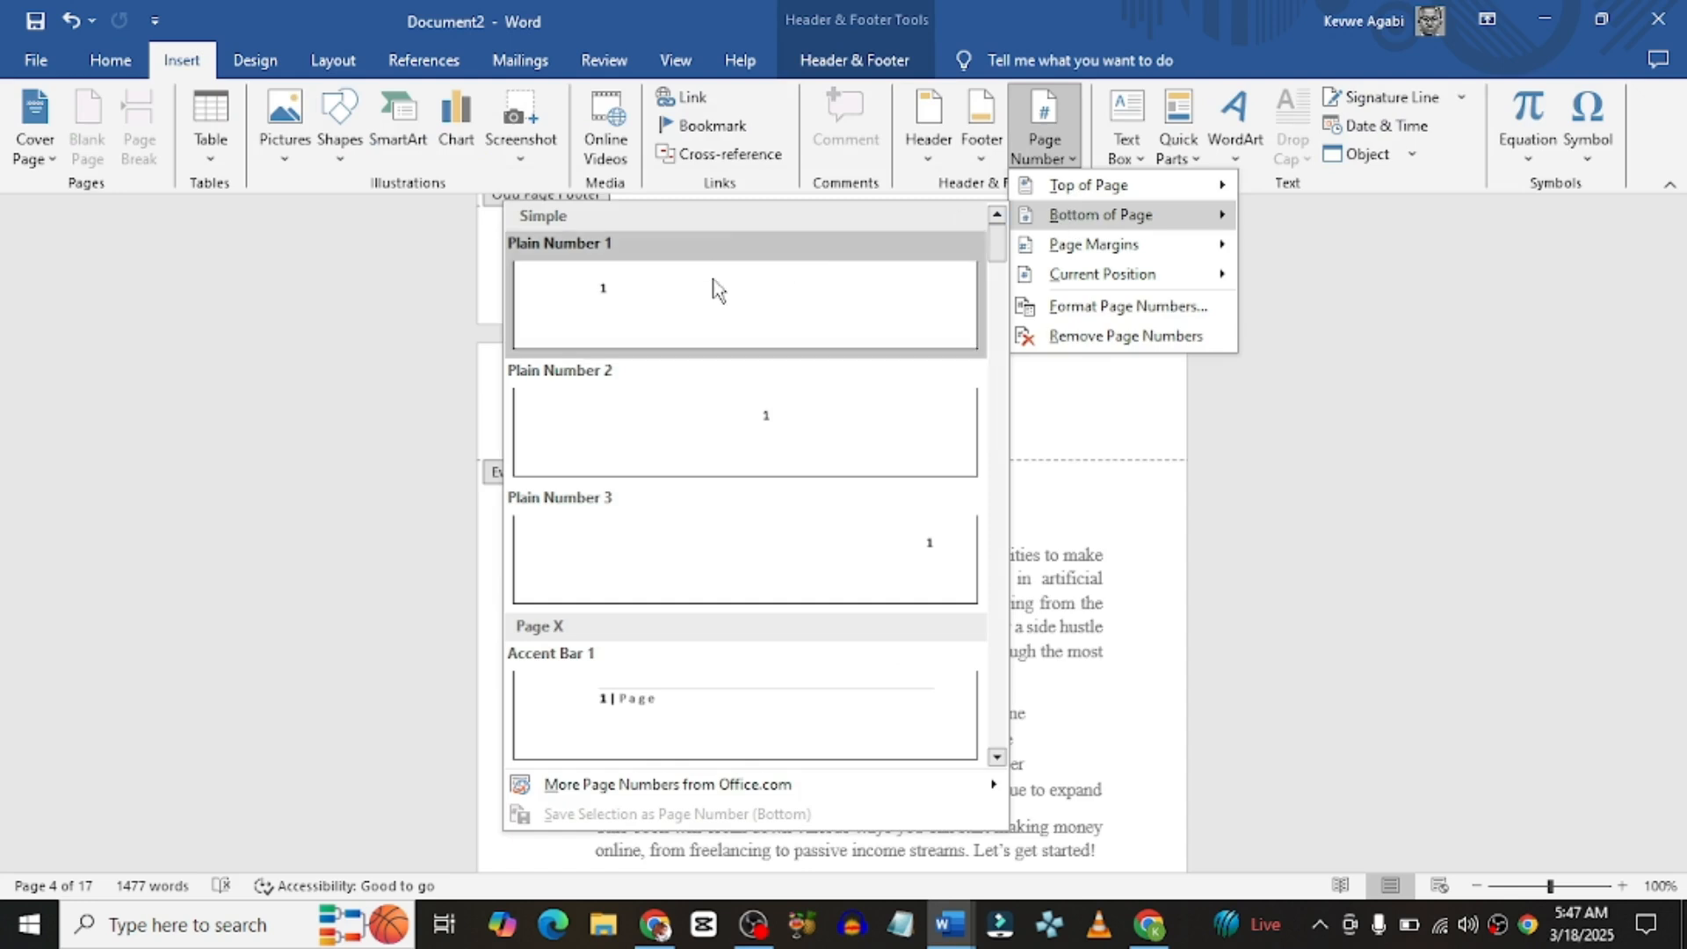
pyautogui.click(628, 714)
pyautogui.scroll(10, 760, 646)
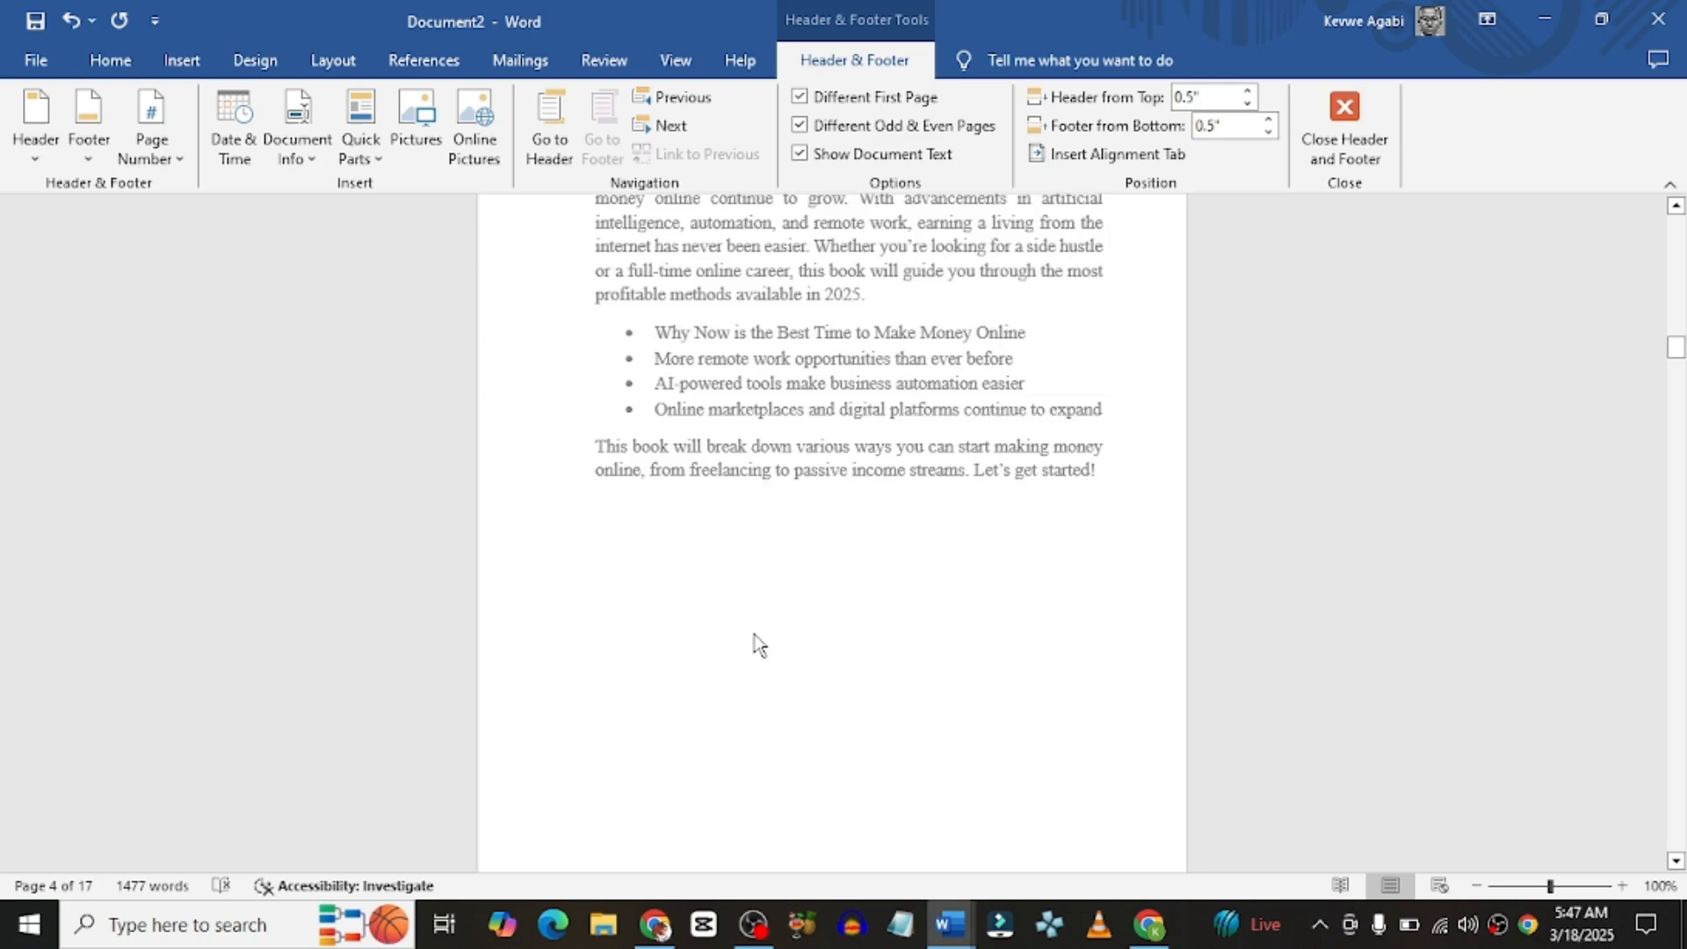
pyautogui.scroll(-6, 768, 646)
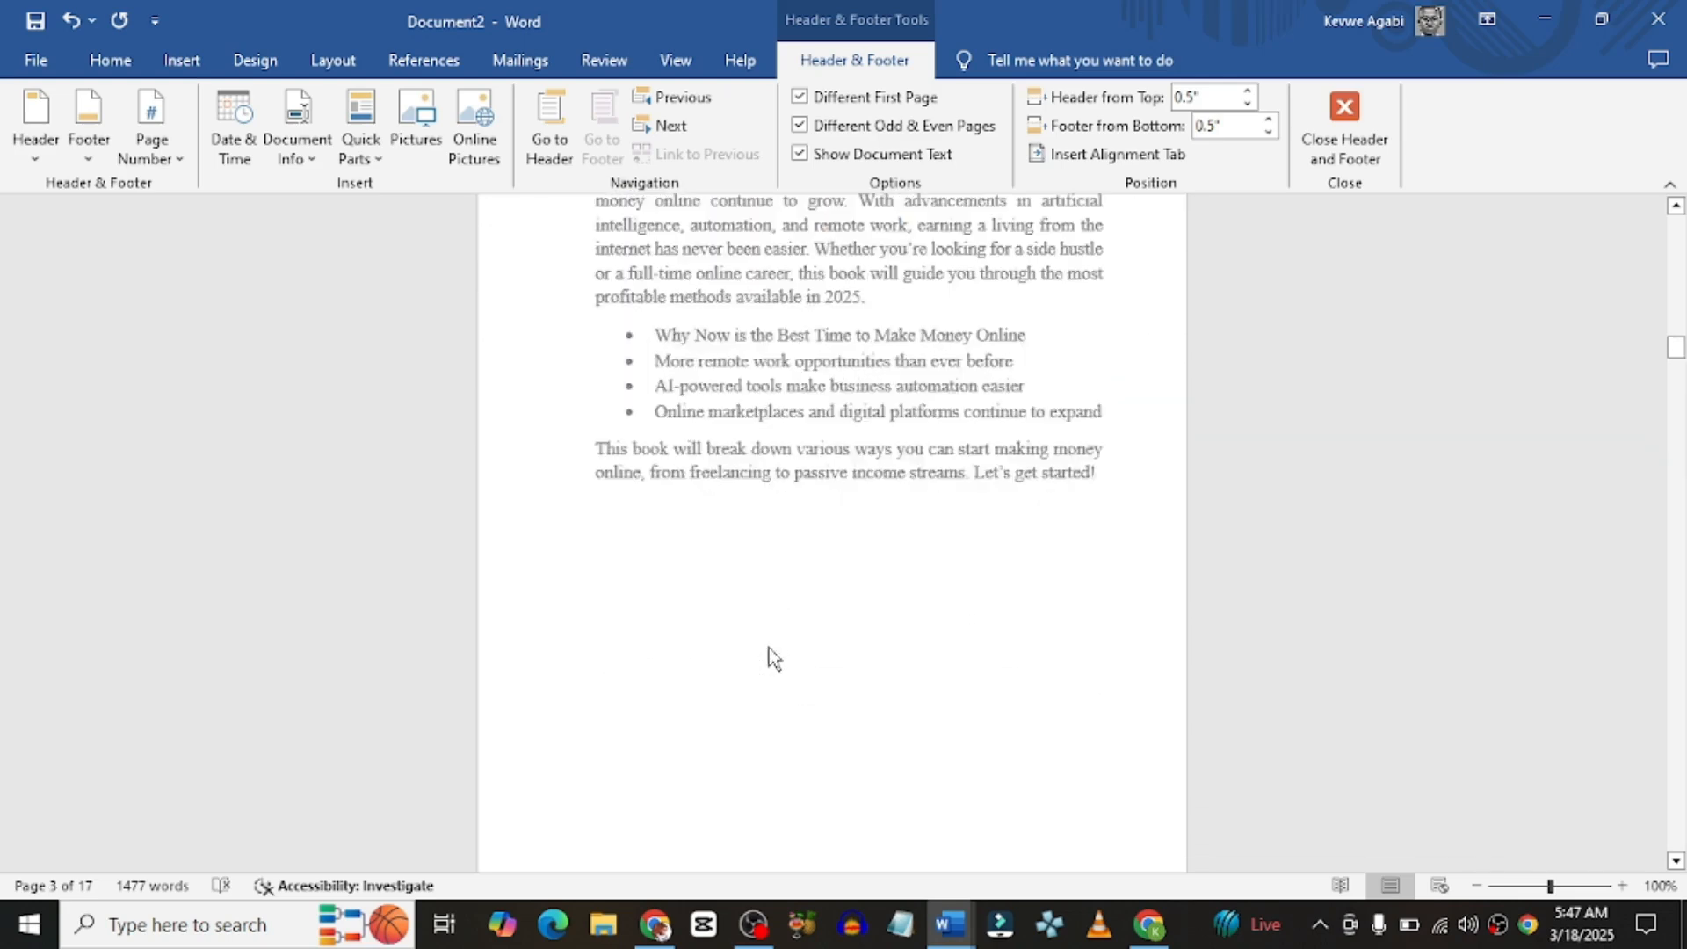
pyautogui.scroll(3, 767, 647)
pyautogui.scroll(7, 735, 525)
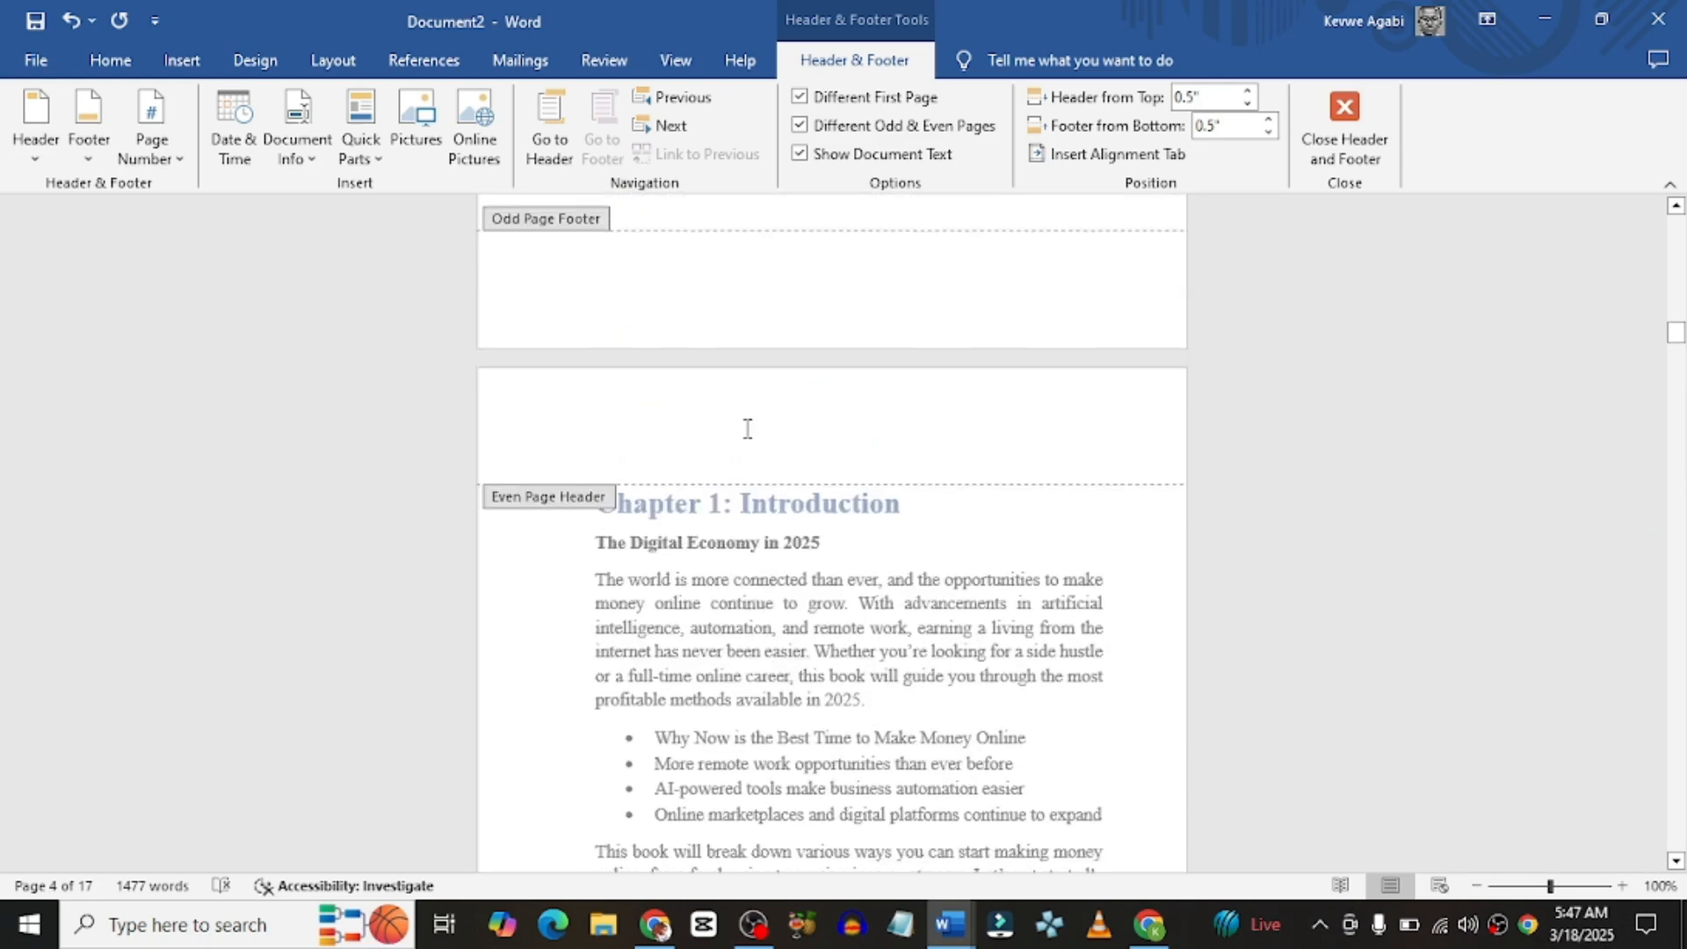
pyautogui.click(741, 439)
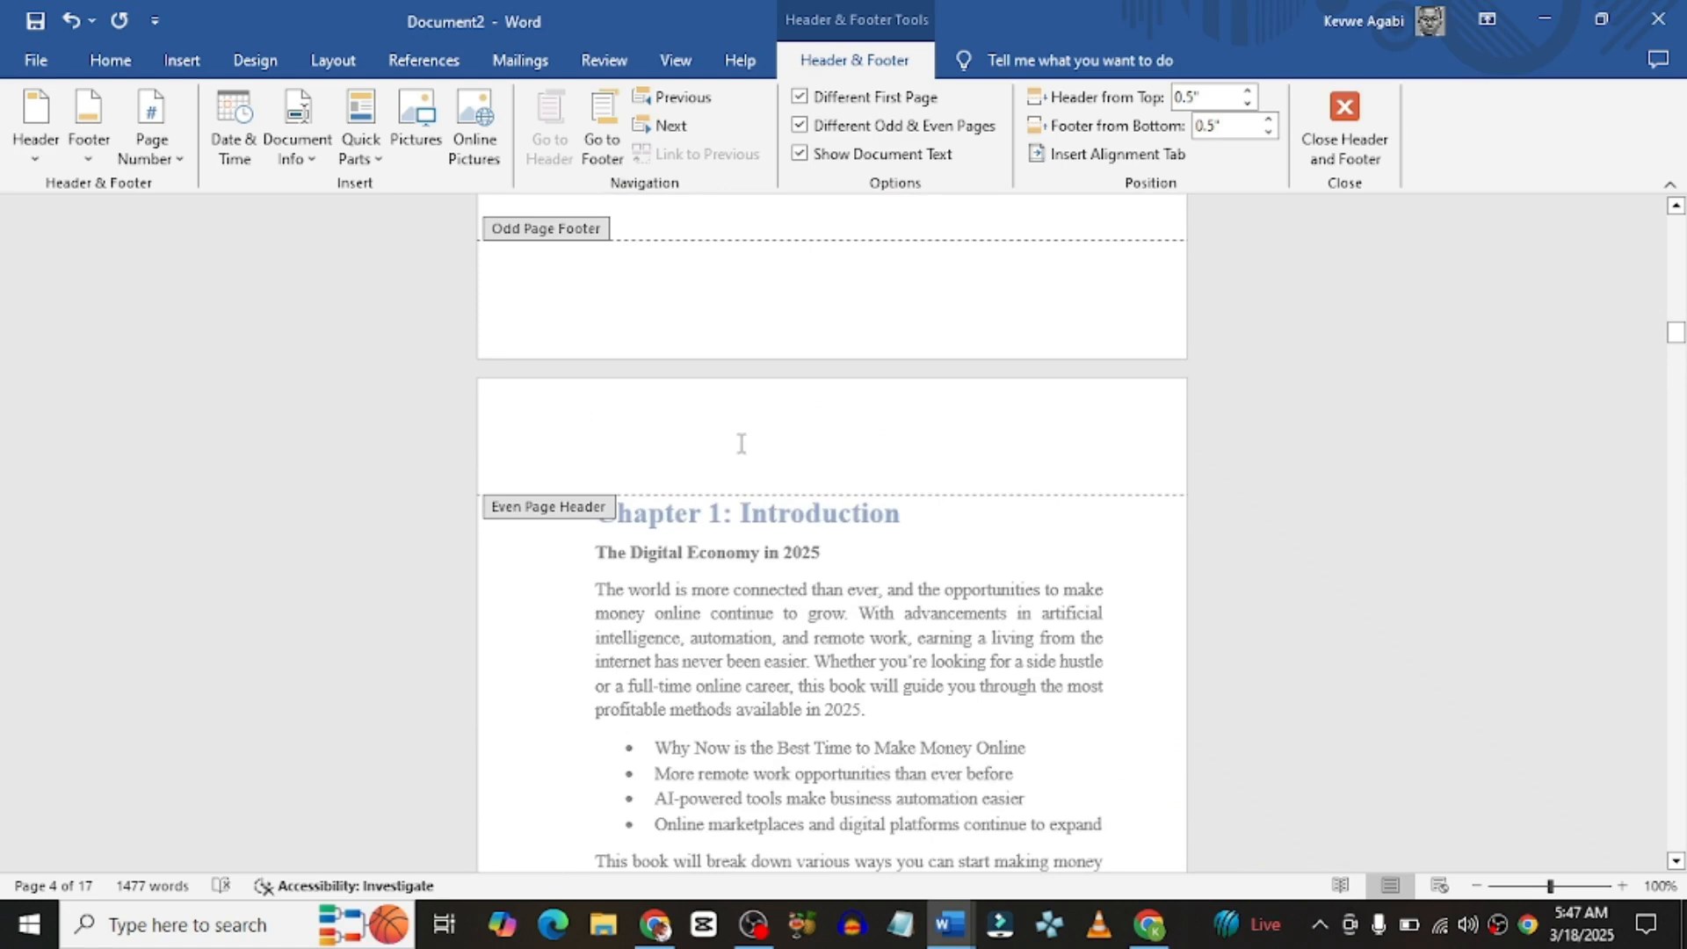
pyautogui.scroll(1, 738, 457)
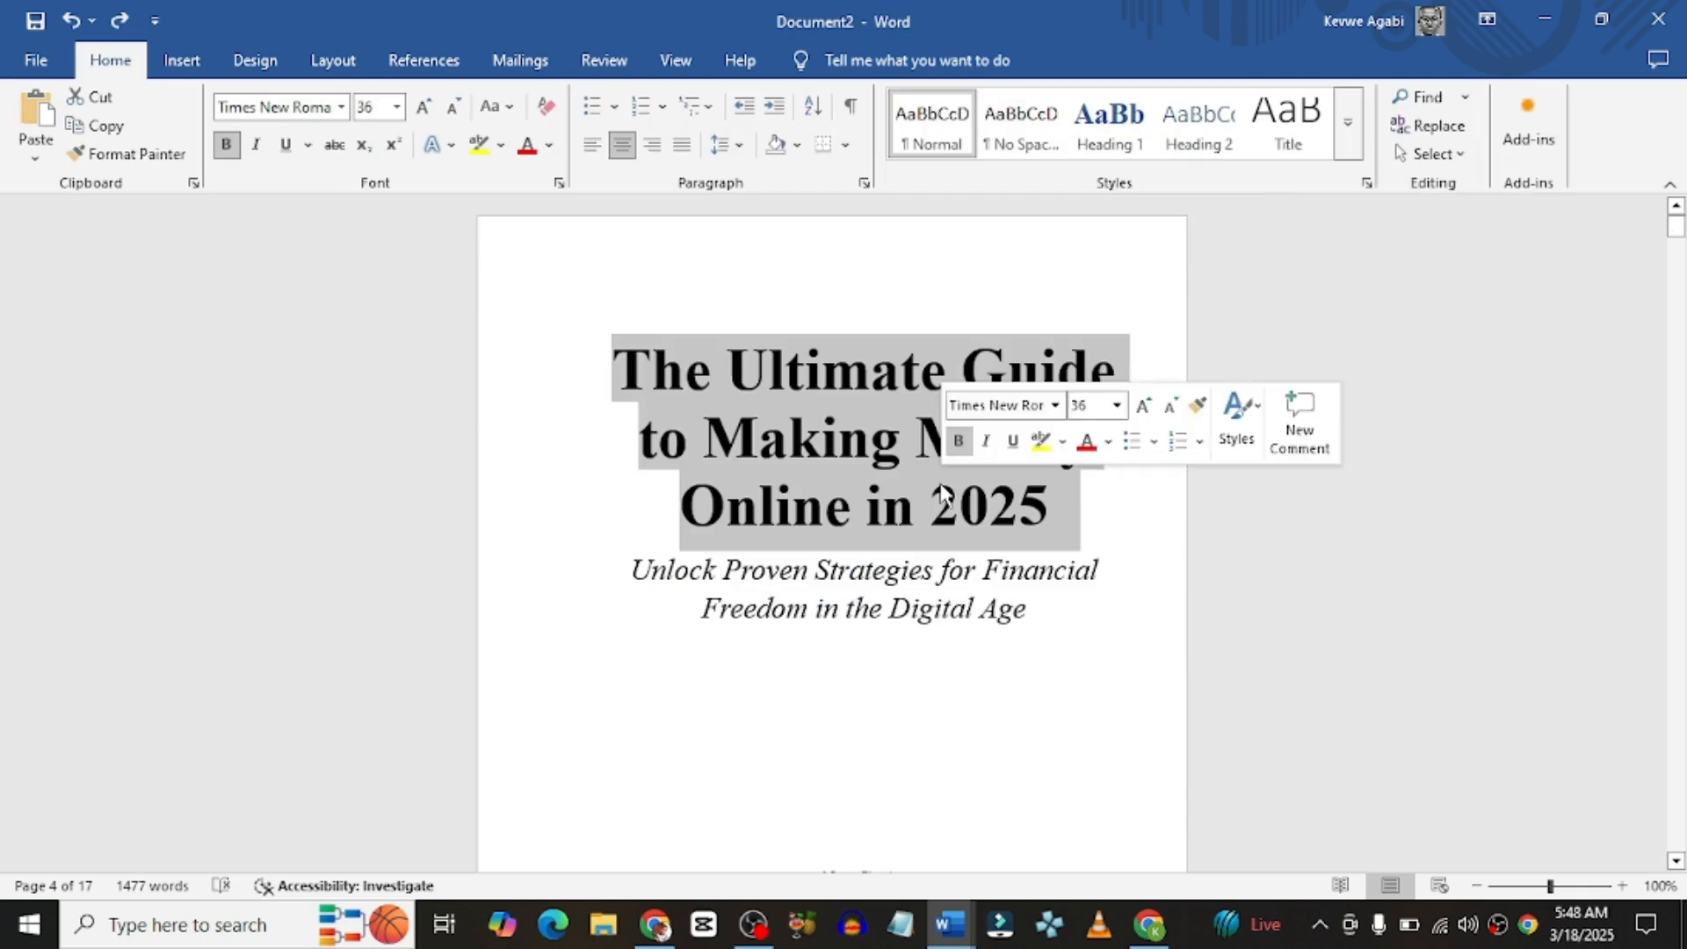
# Step: Copy the book title and paste it into the odd-page header with Keep Source Formatting
pyautogui.rightClick(943, 483)
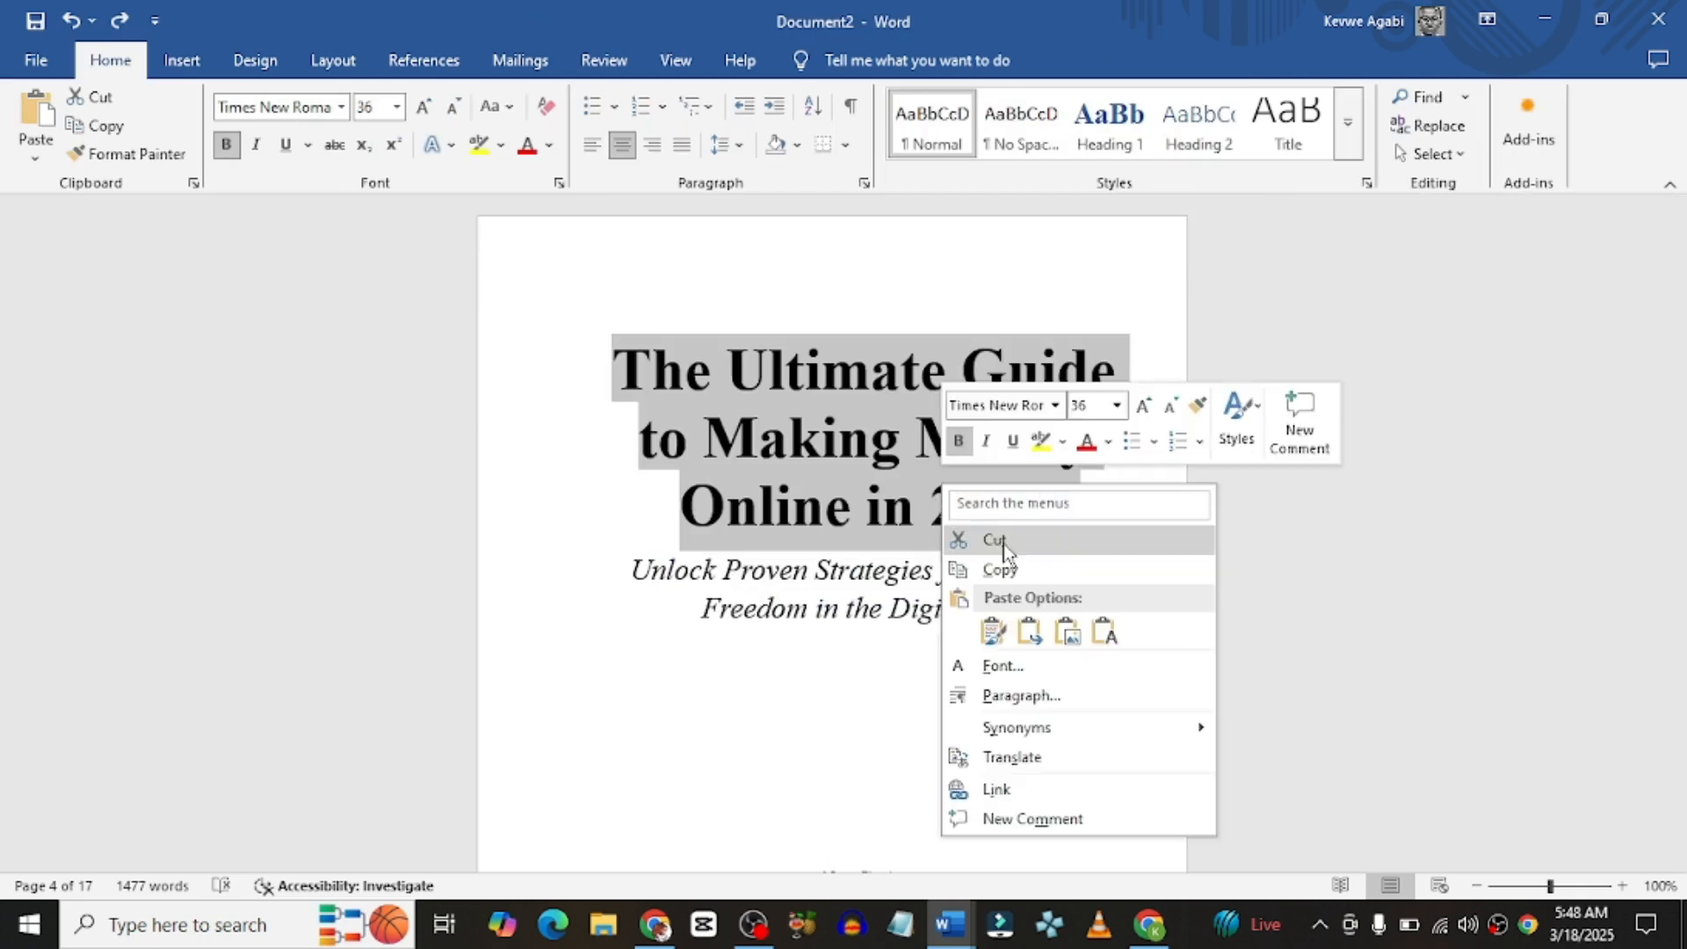
pyautogui.click(996, 571)
pyautogui.scroll(-10, 719, 580)
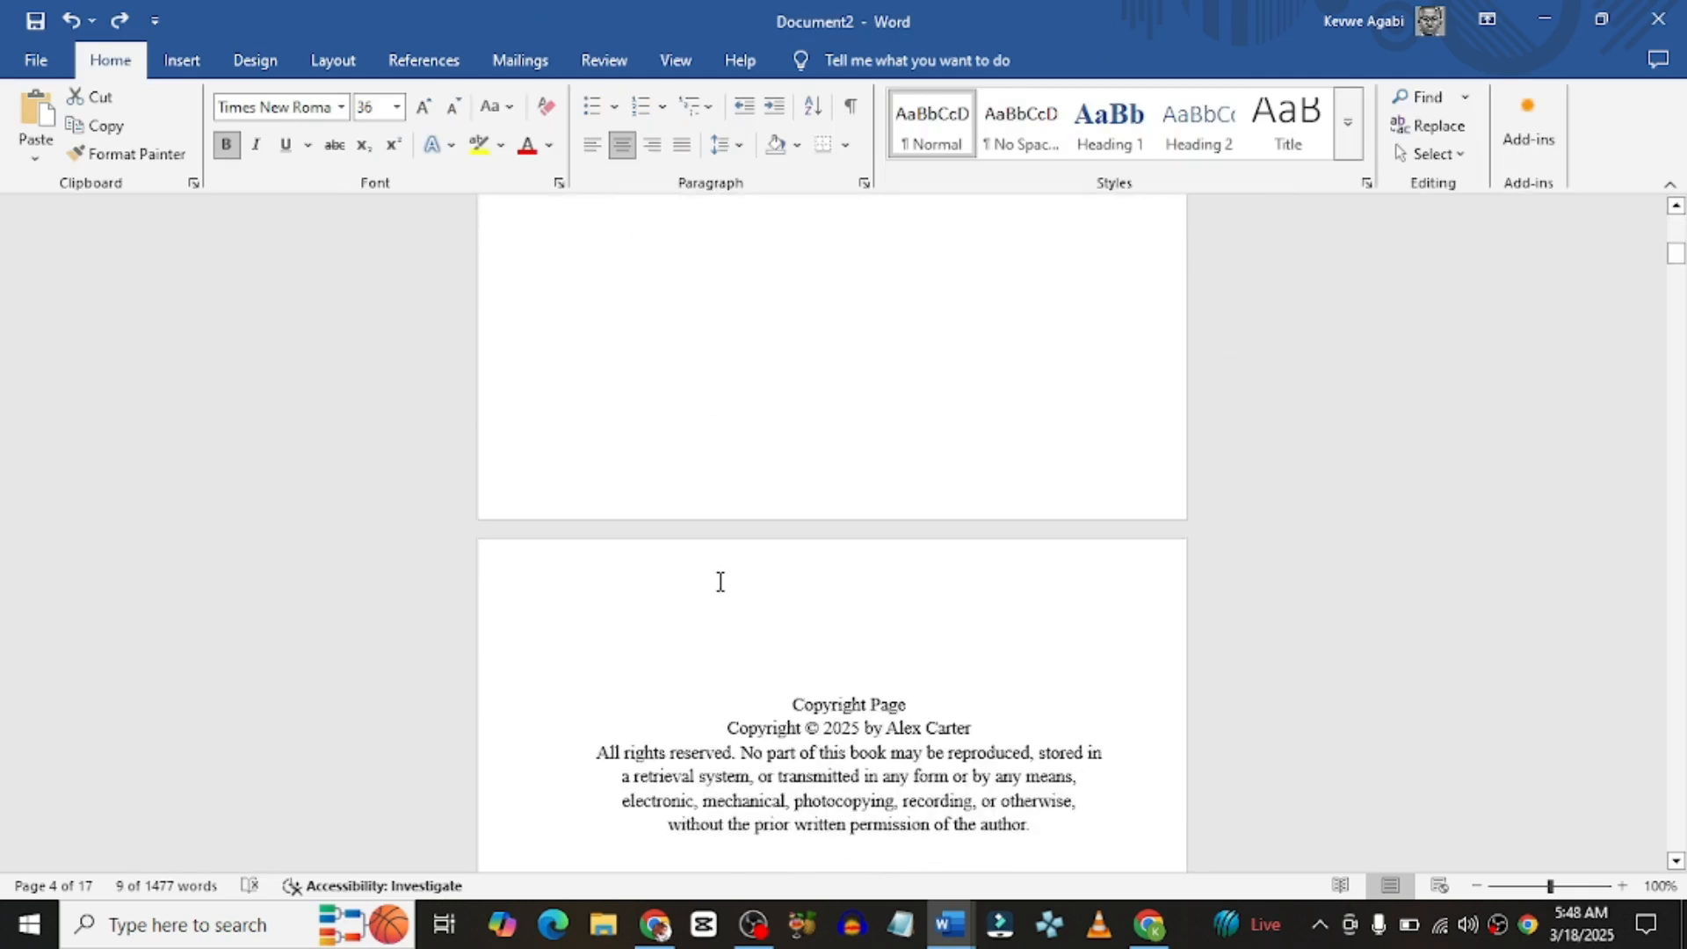
pyautogui.scroll(-5, 720, 581)
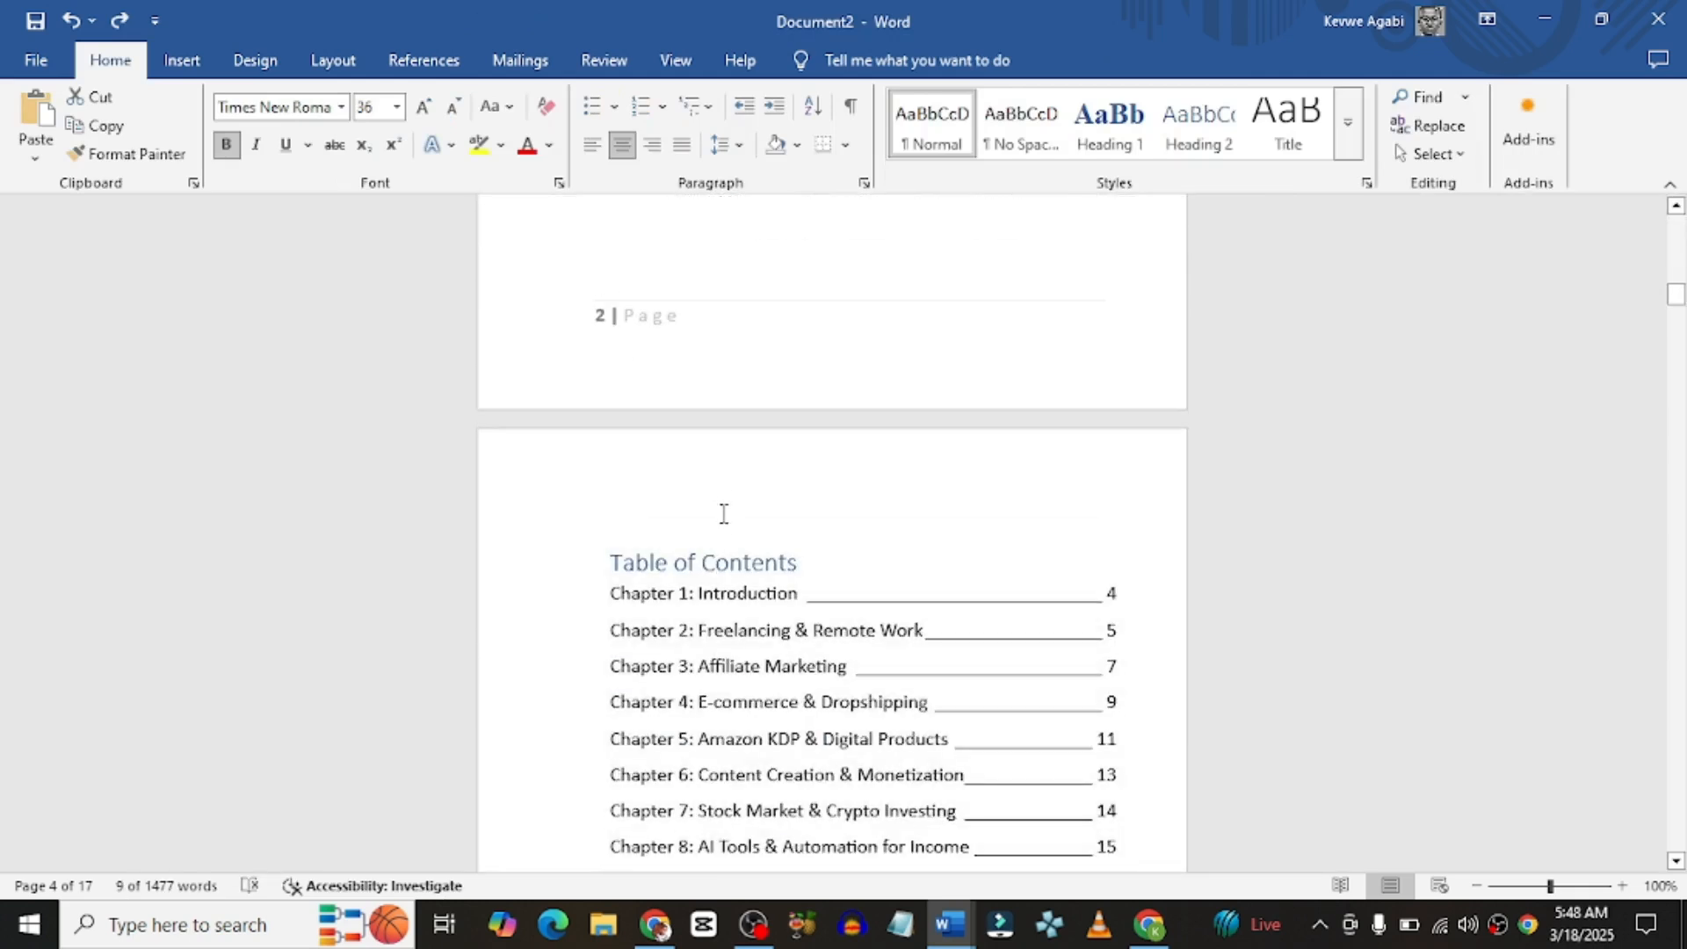
pyautogui.doubleClick(720, 497)
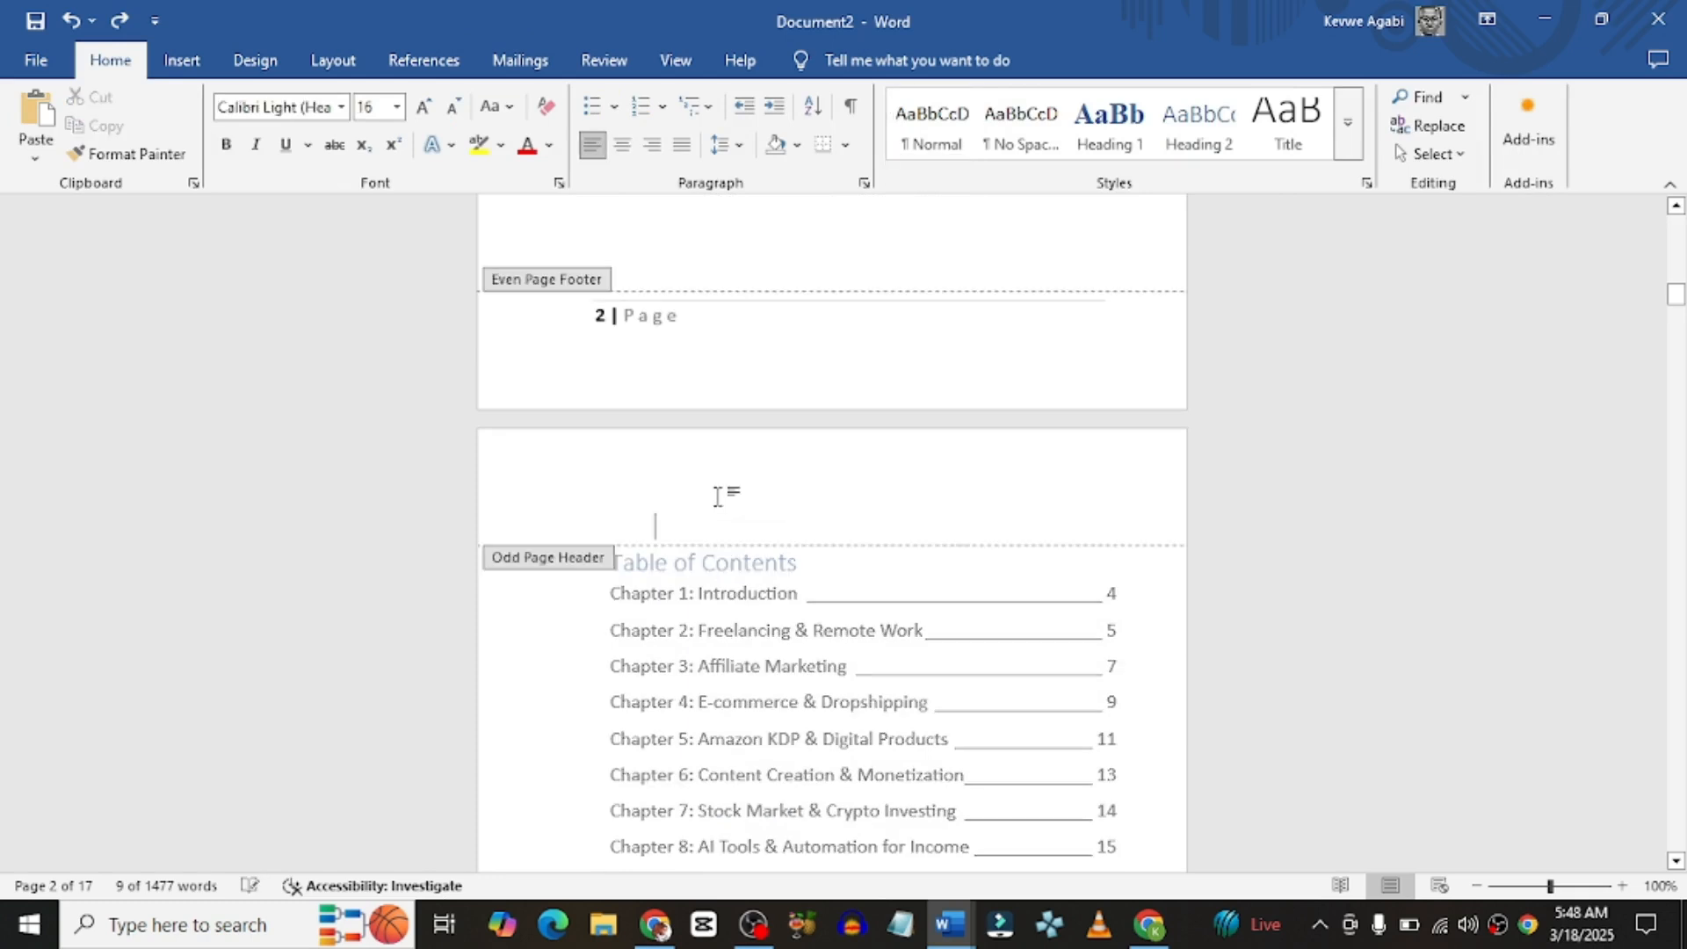
pyautogui.rightClick(710, 489)
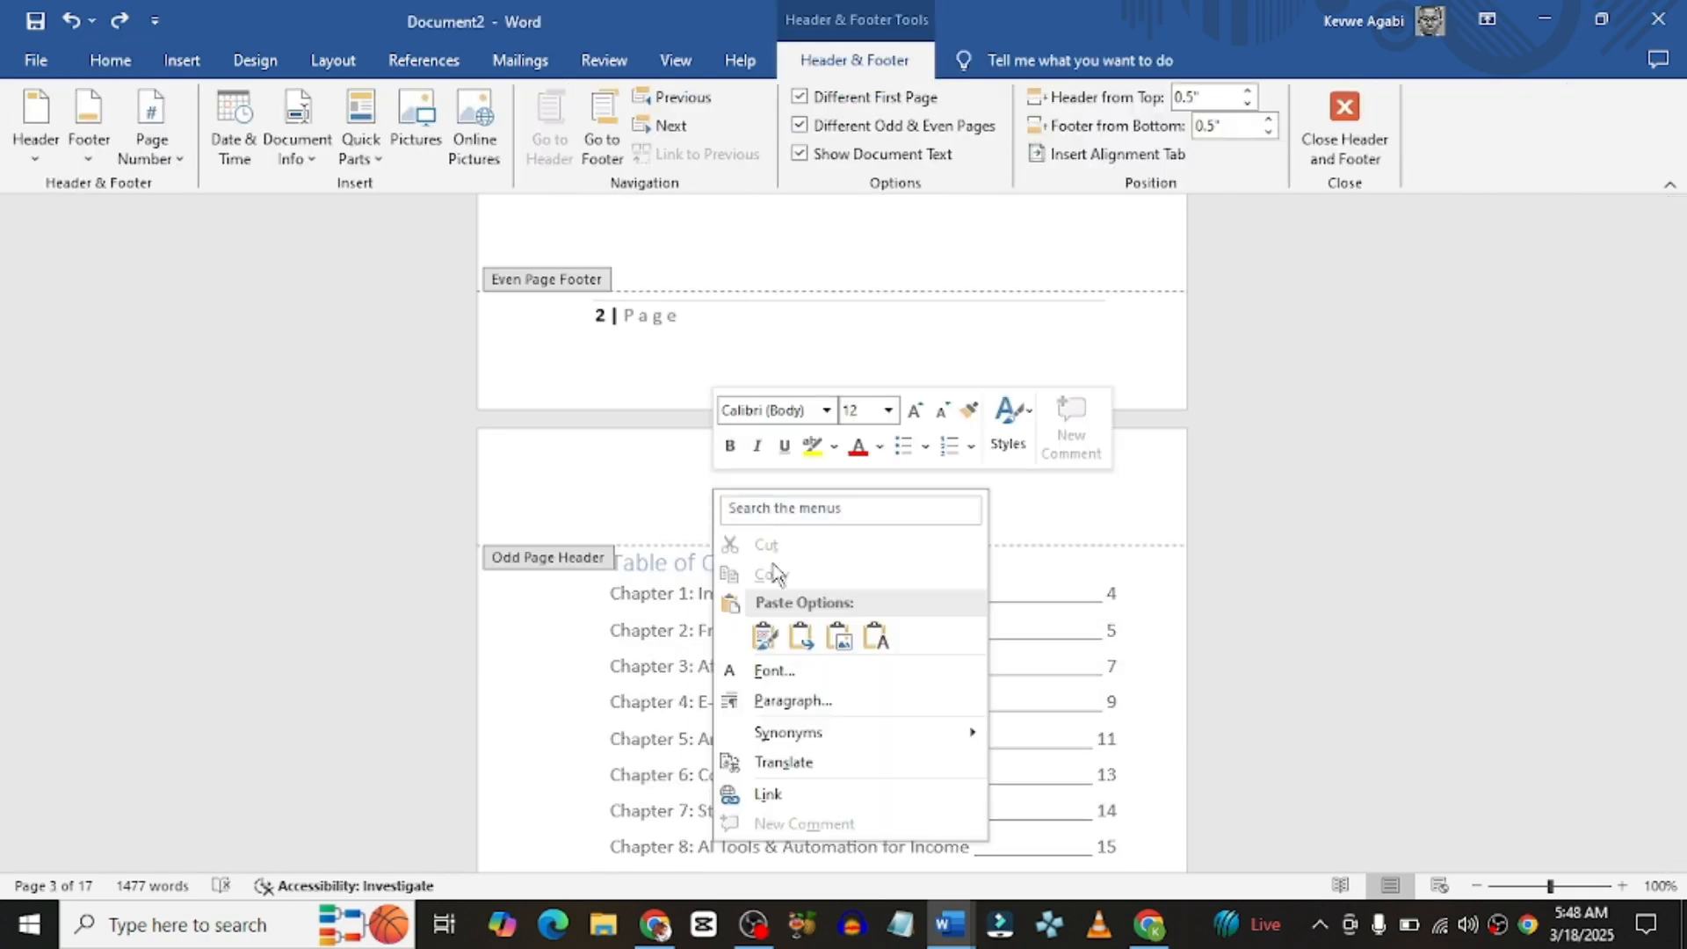
pyautogui.click(768, 640)
# Step: Set the header title to 9 pt, left-align it, and close header and footer editing
pyautogui.moveTo(996, 625); pyautogui.dragTo(595, 519)
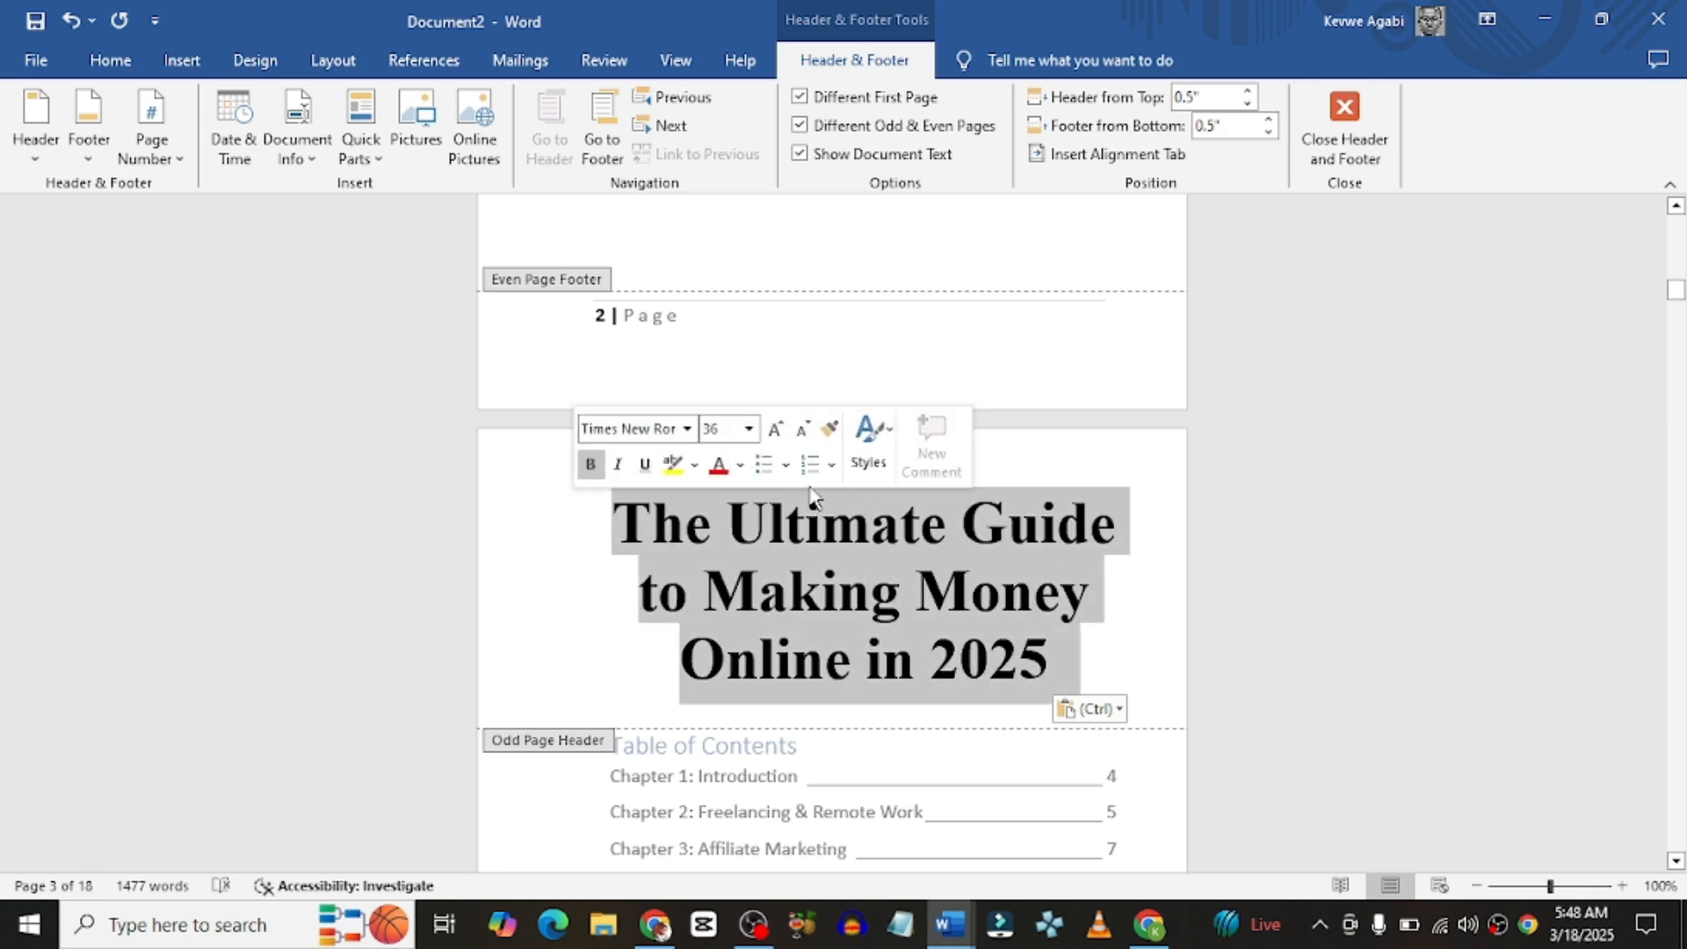
pyautogui.click(749, 429)
pyautogui.click(709, 481)
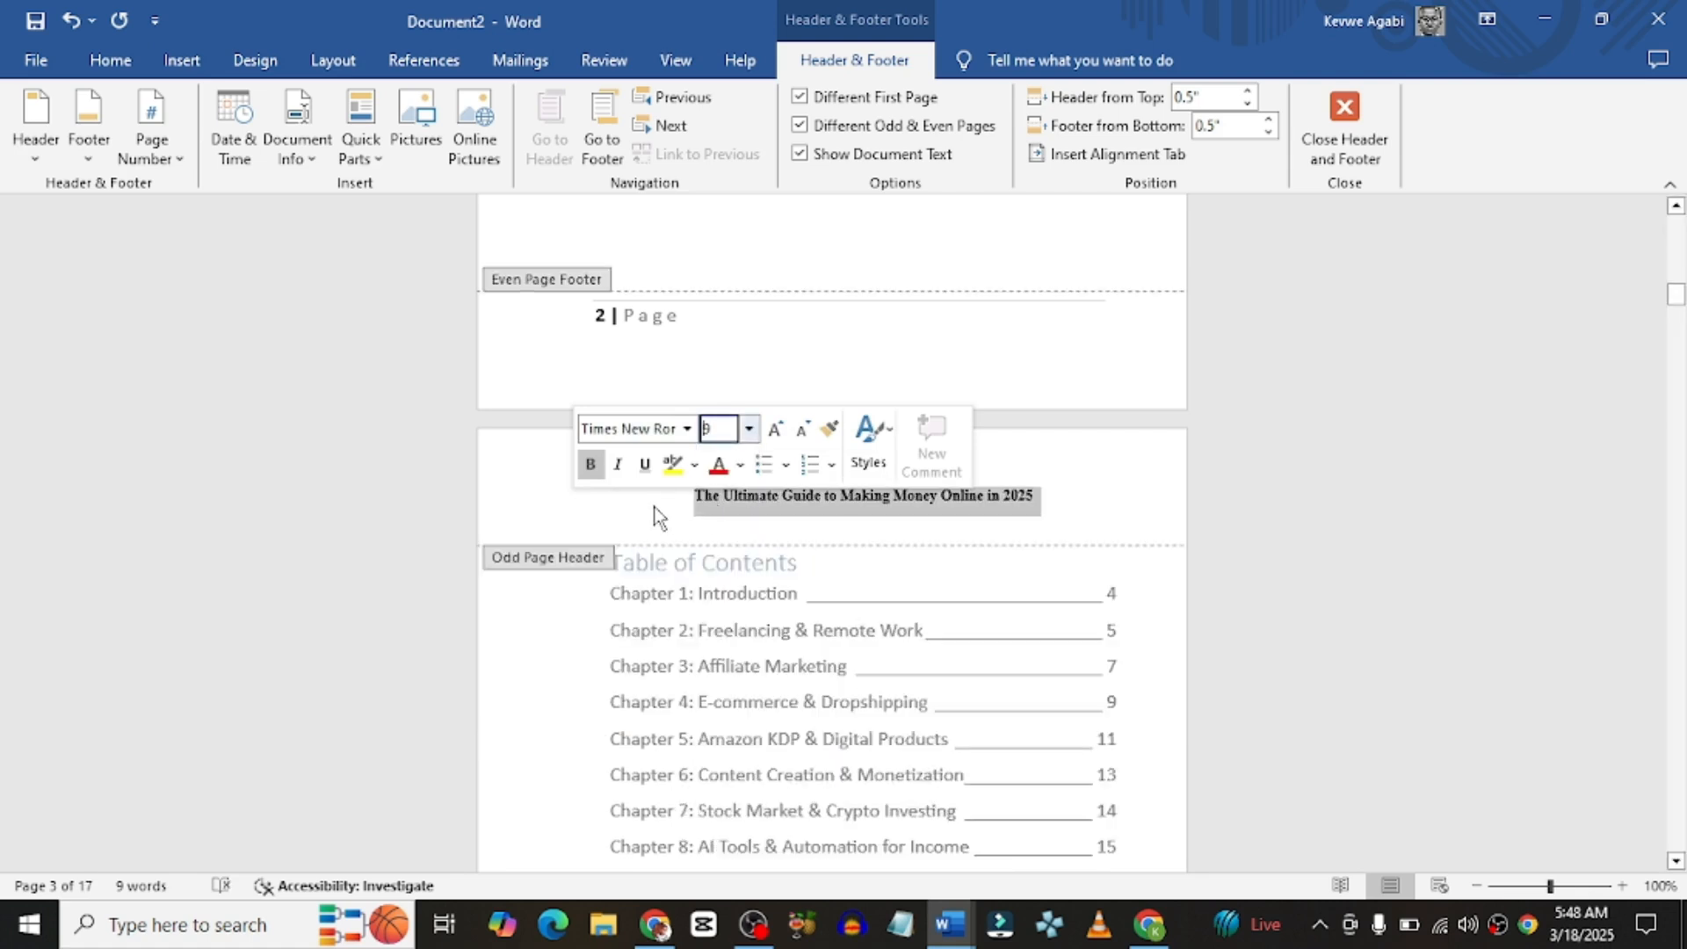
pyautogui.click(680, 512)
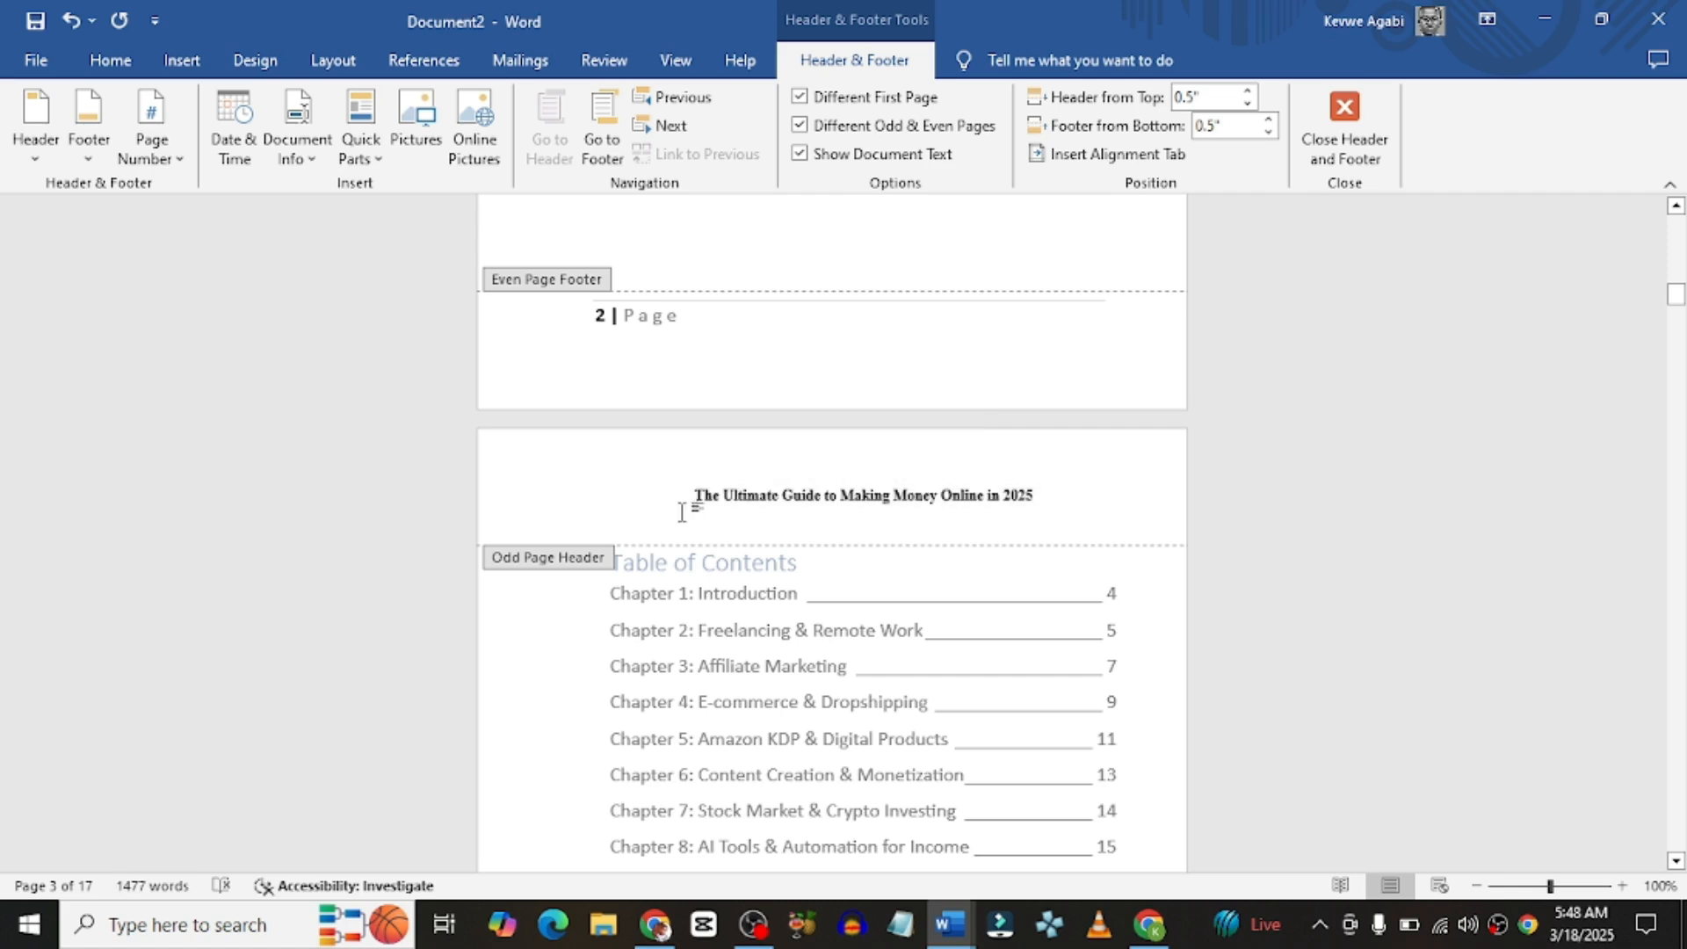
pyautogui.hotkey('ctrl', 'l')
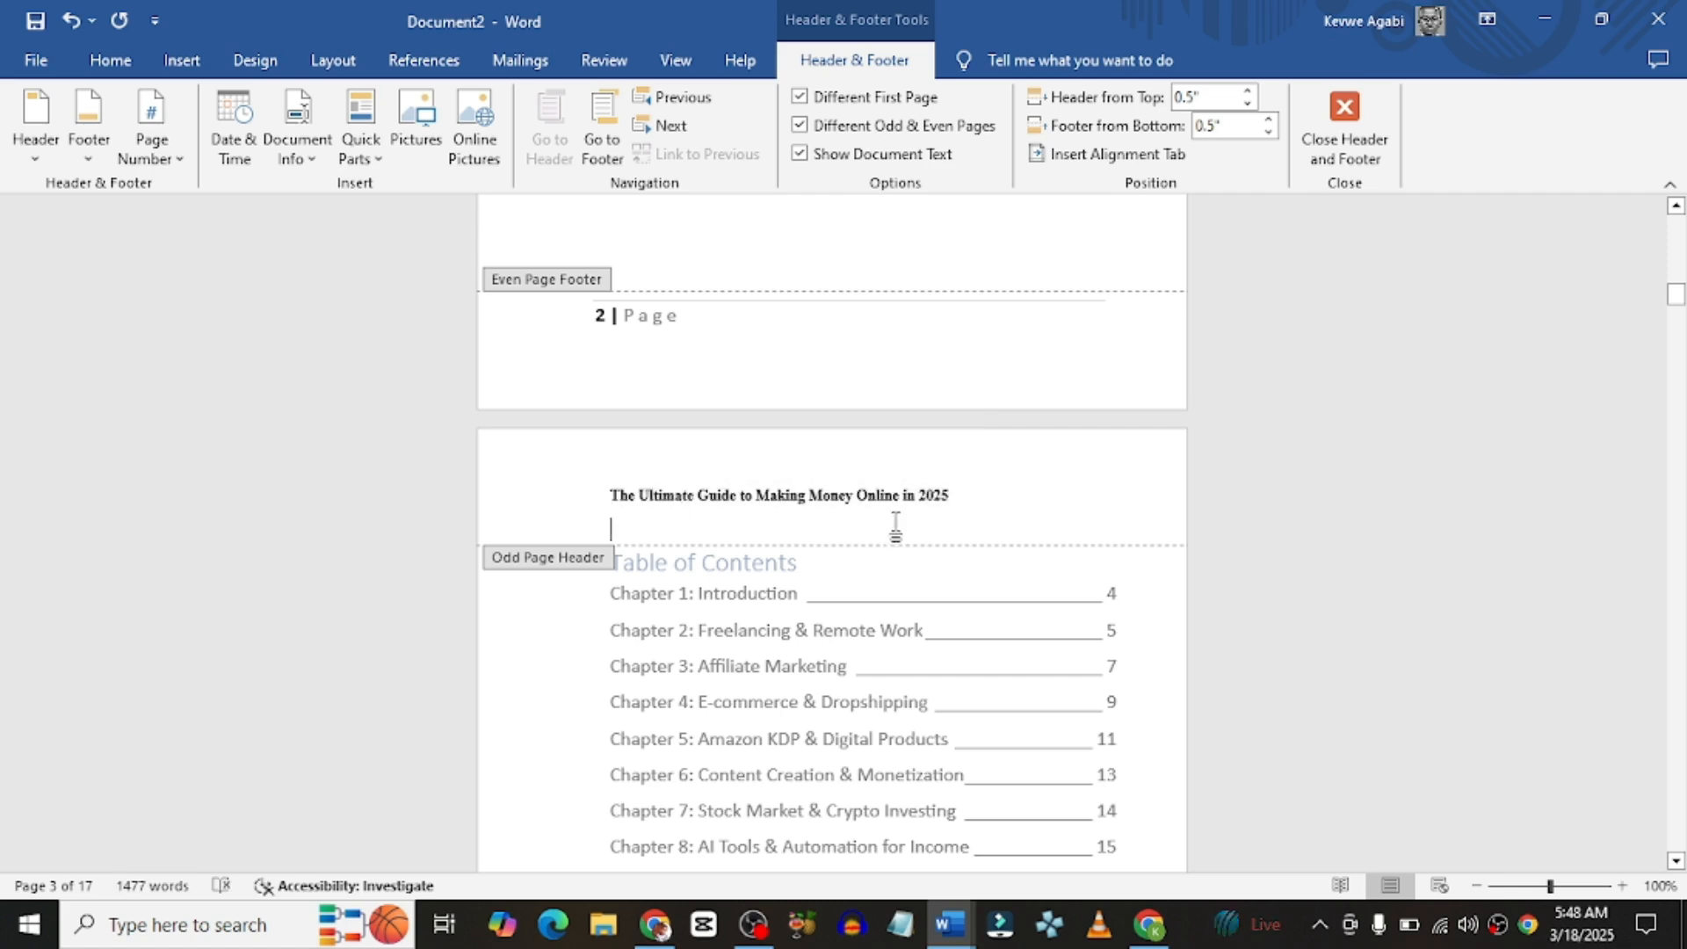
pyautogui.click(993, 365)
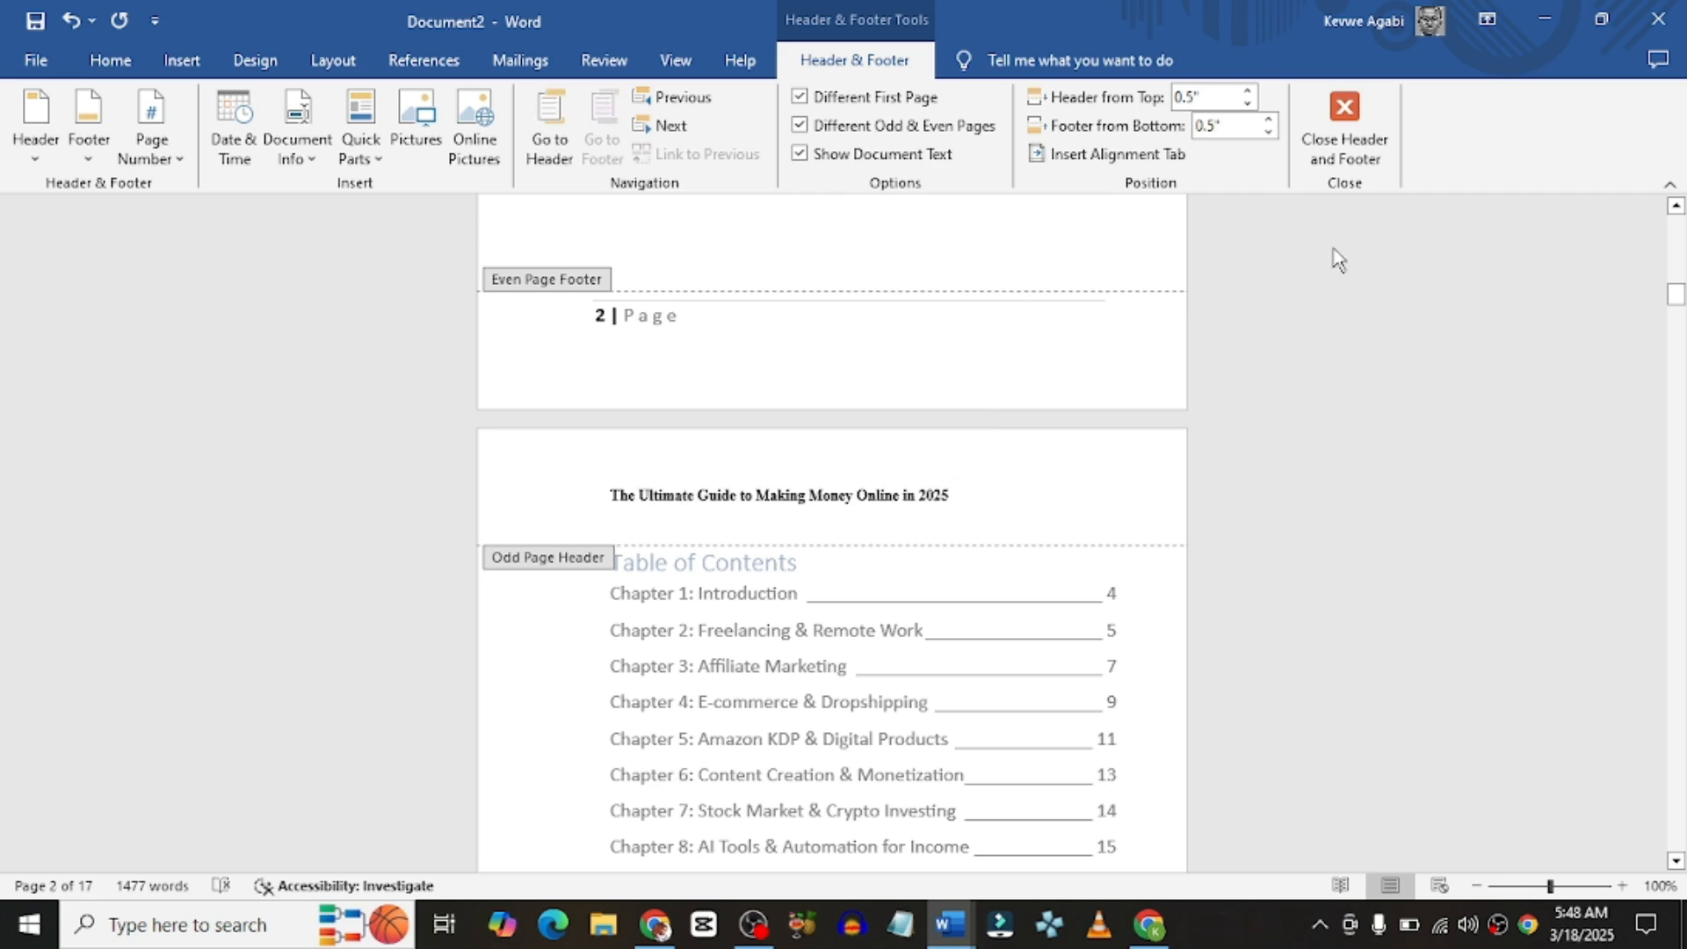
pyautogui.click(1344, 123)
pyautogui.scroll(7, 859, 382)
# Step: Copy the author's name from the title page into Chapter 1's even-page header, keeping source formatting
pyautogui.scroll(10, 860, 382)
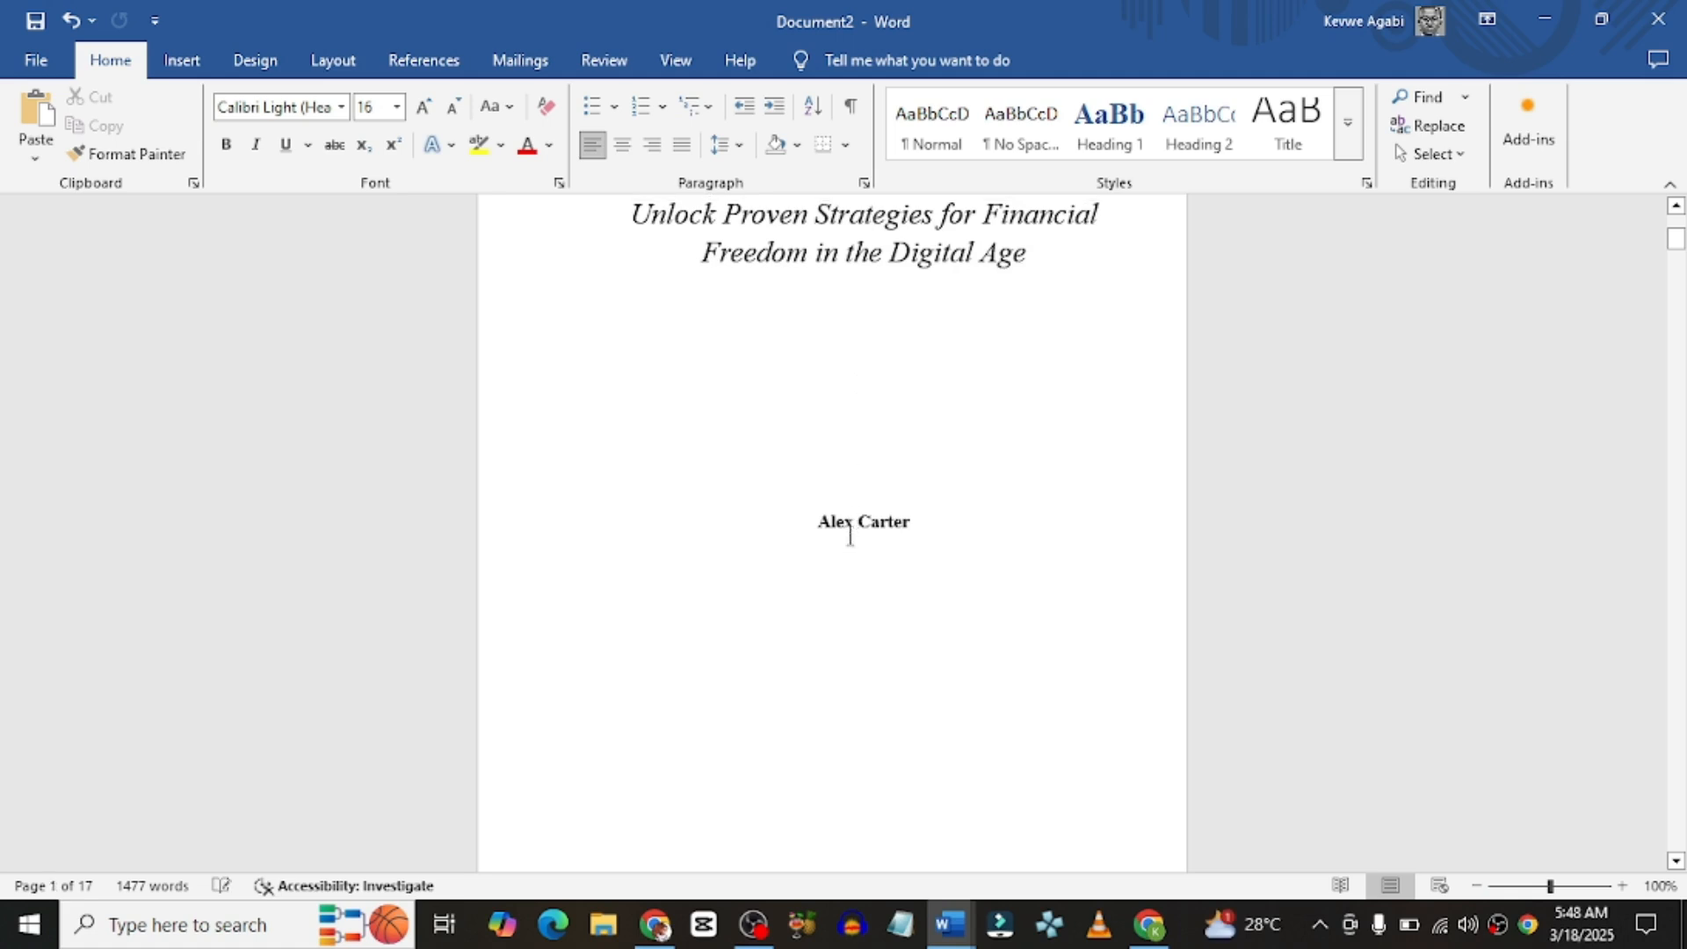
pyautogui.tripleClick(844, 522)
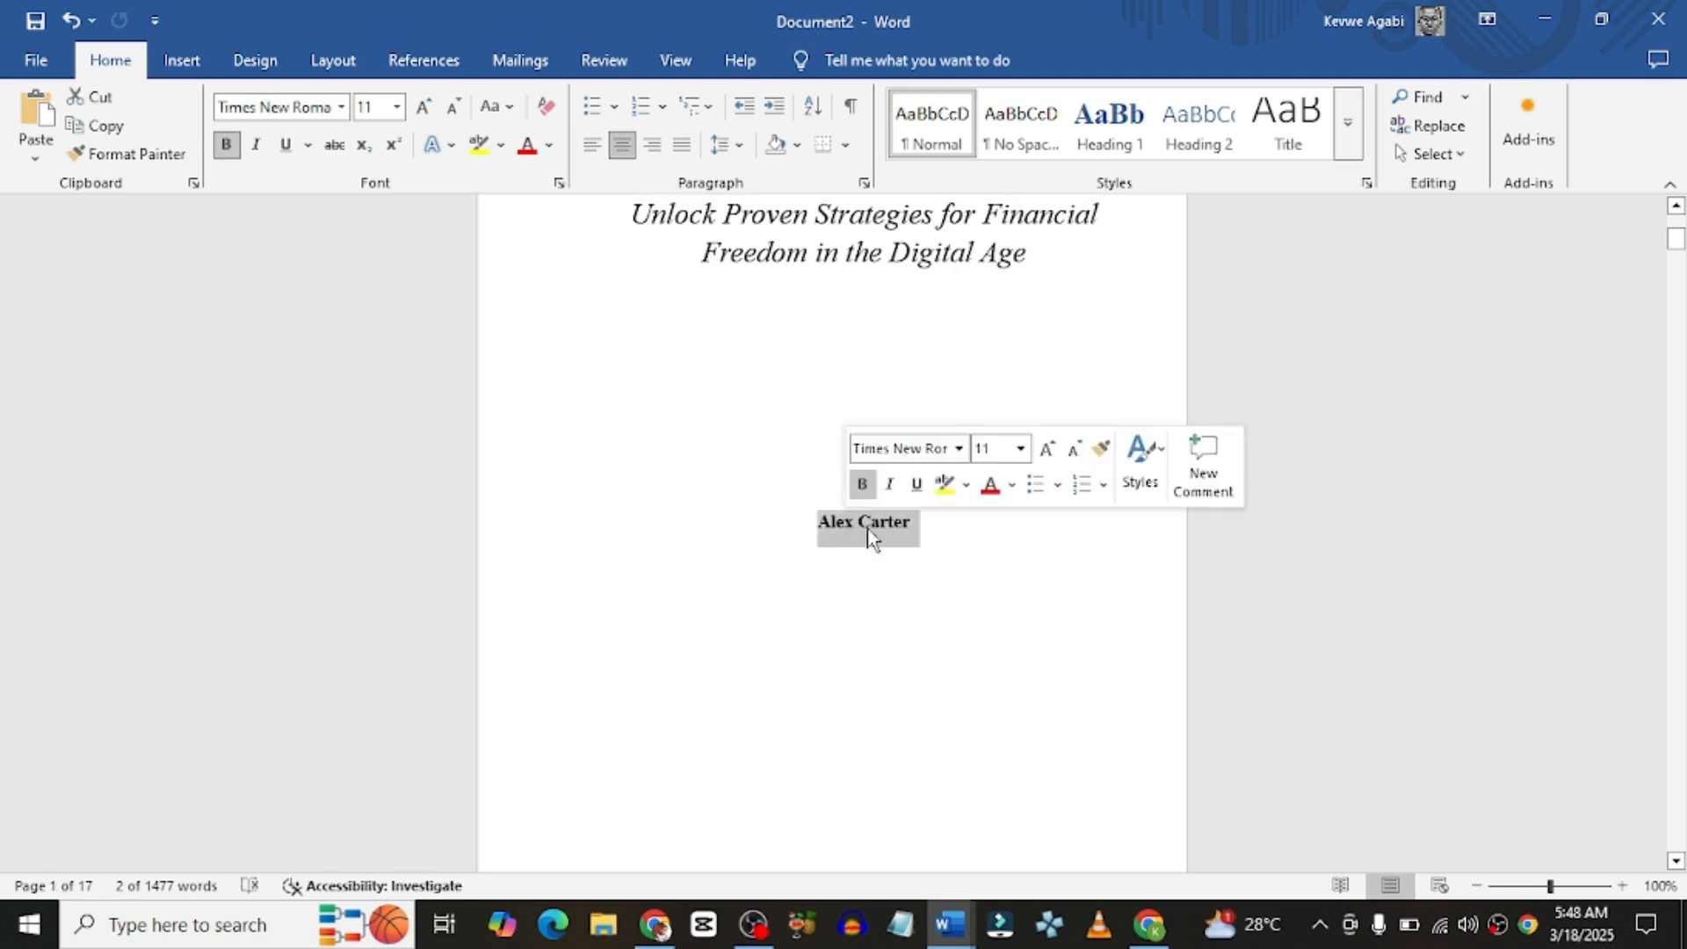
pyautogui.rightClick(868, 529)
pyautogui.click(926, 610)
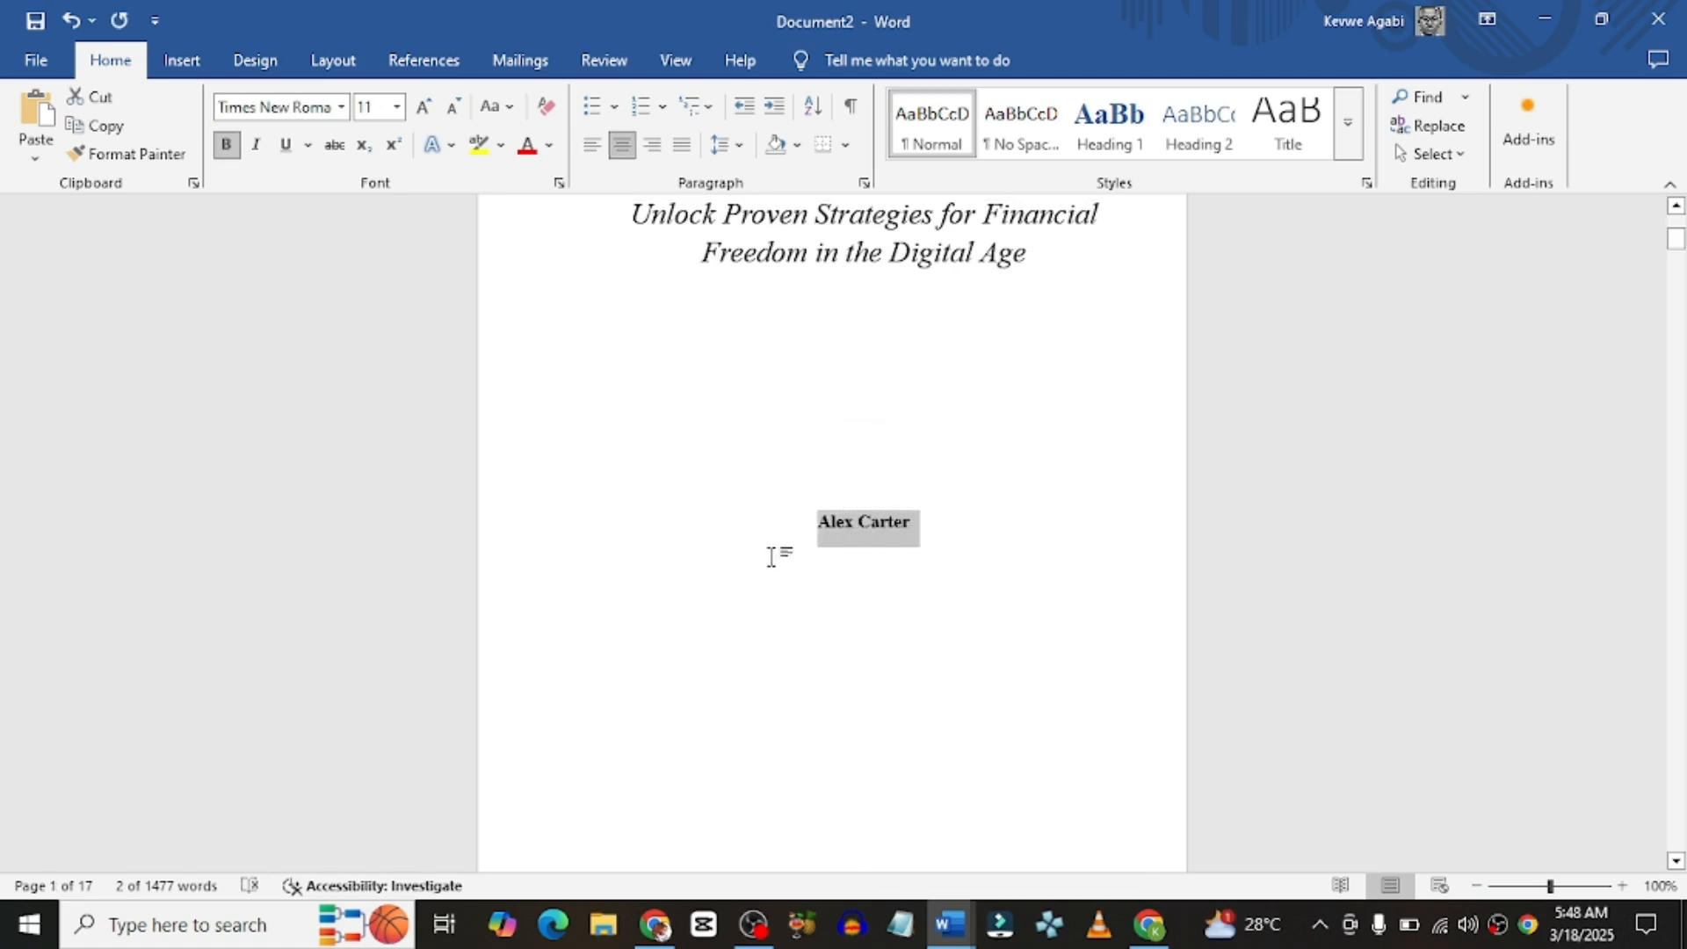
pyautogui.scroll(-20, 775, 559)
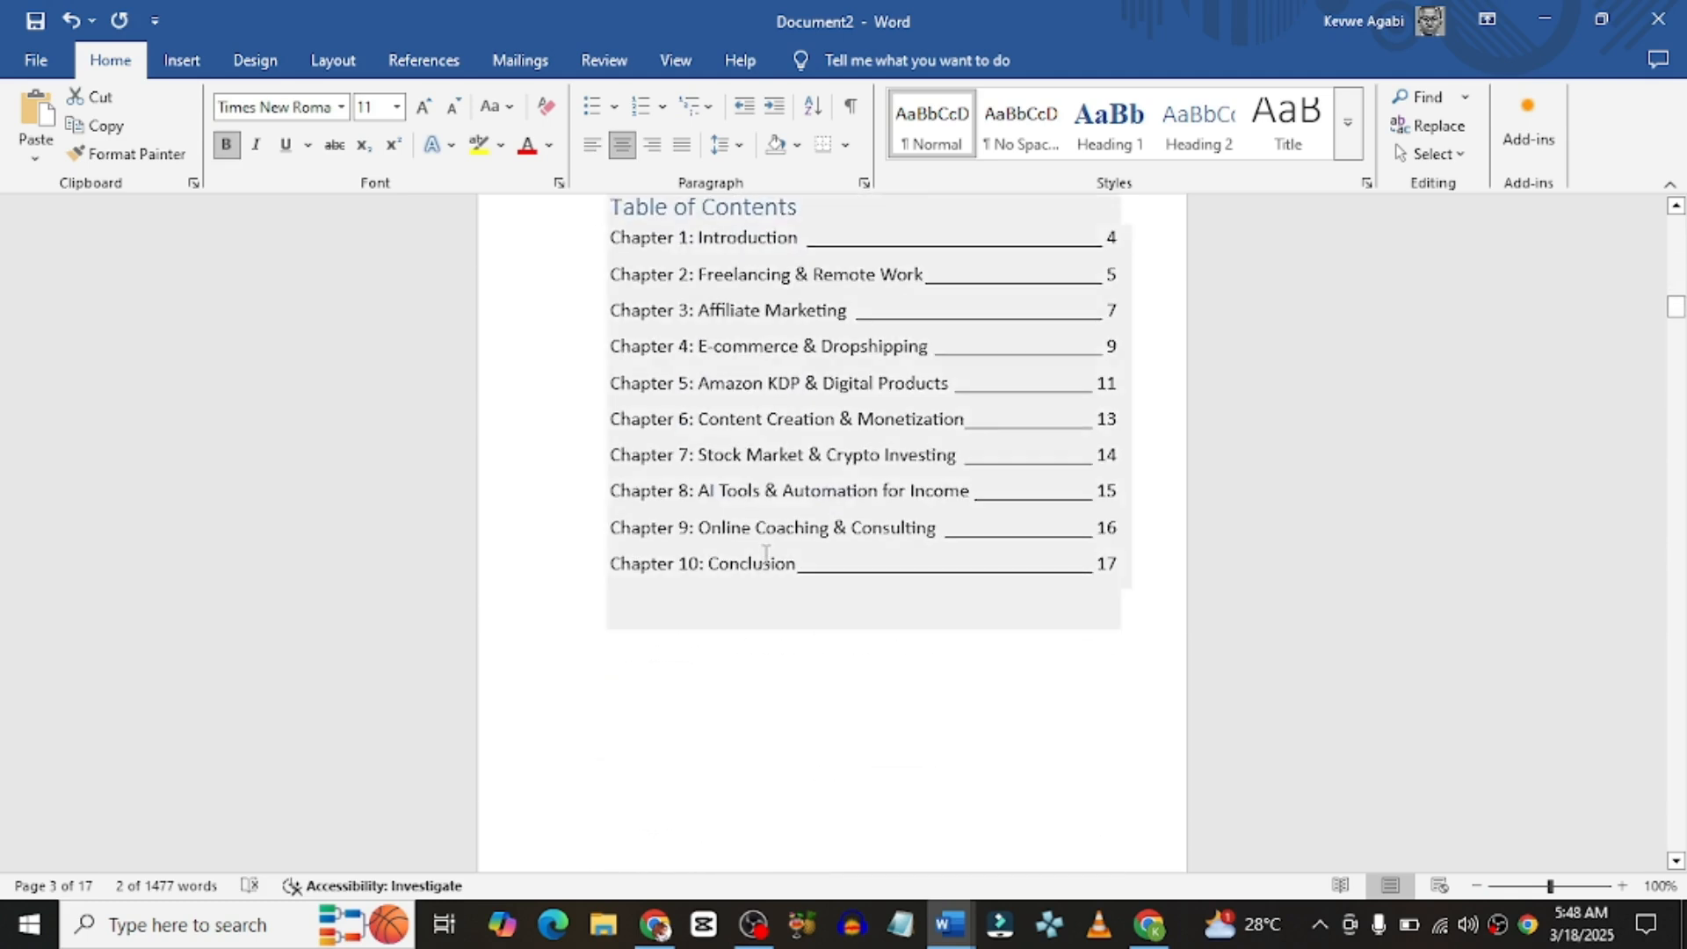
pyautogui.scroll(-10, 763, 554)
pyautogui.scroll(1, 738, 364)
pyautogui.doubleClick(738, 391)
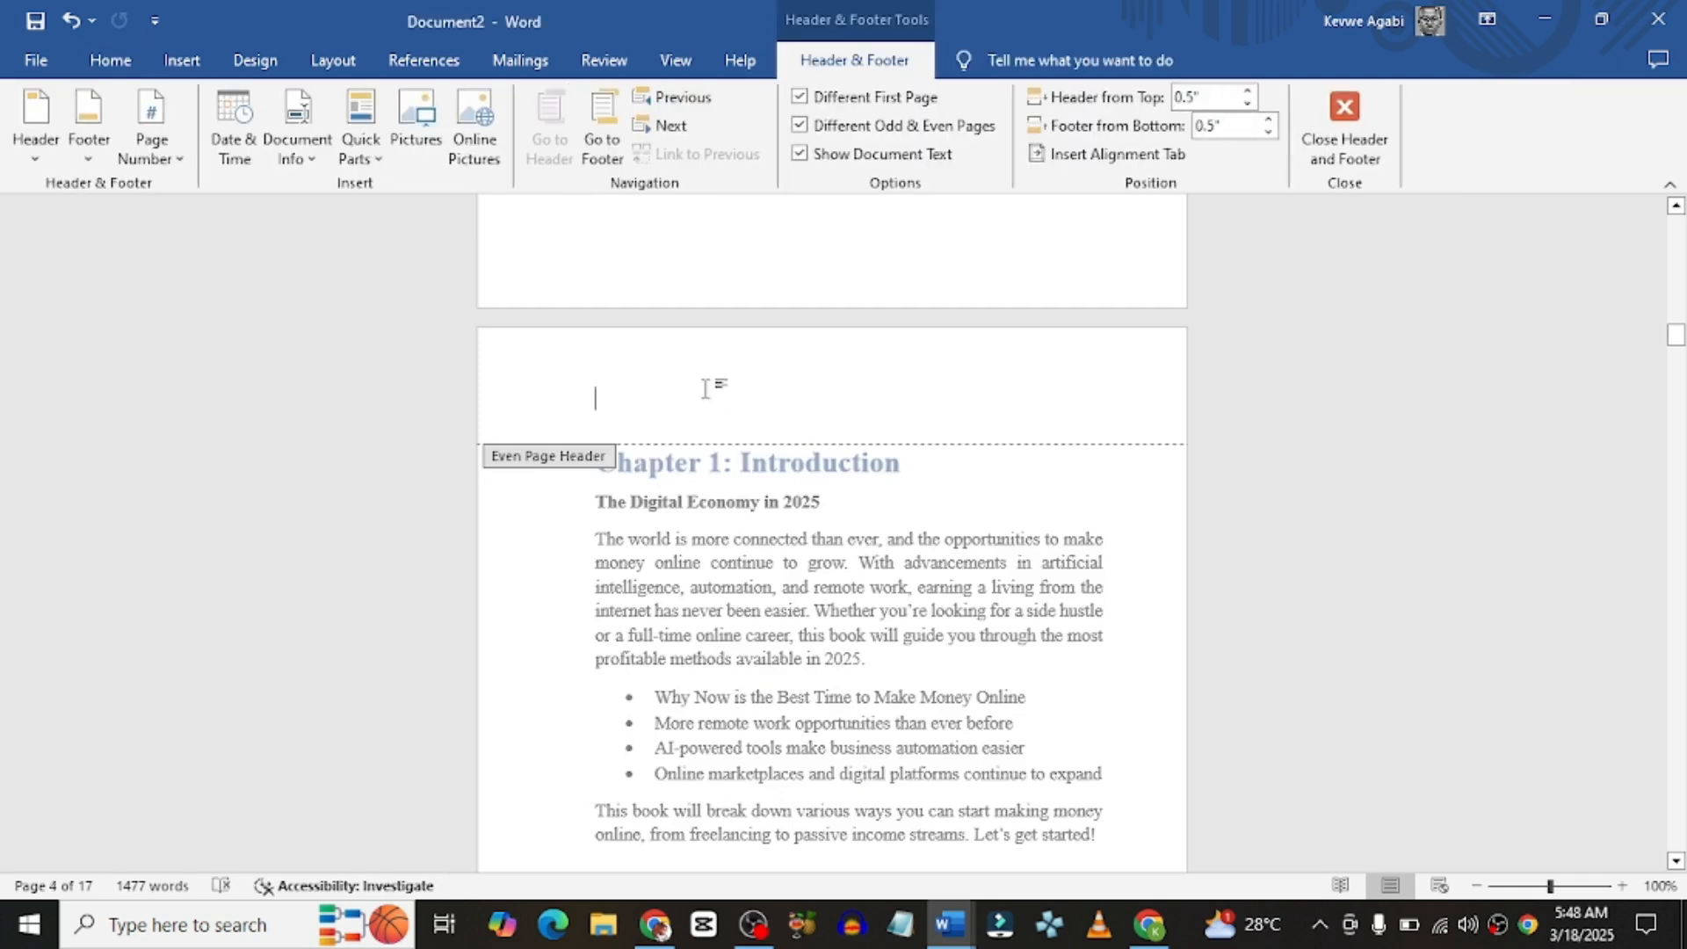
pyautogui.rightClick(706, 390)
pyautogui.click(764, 540)
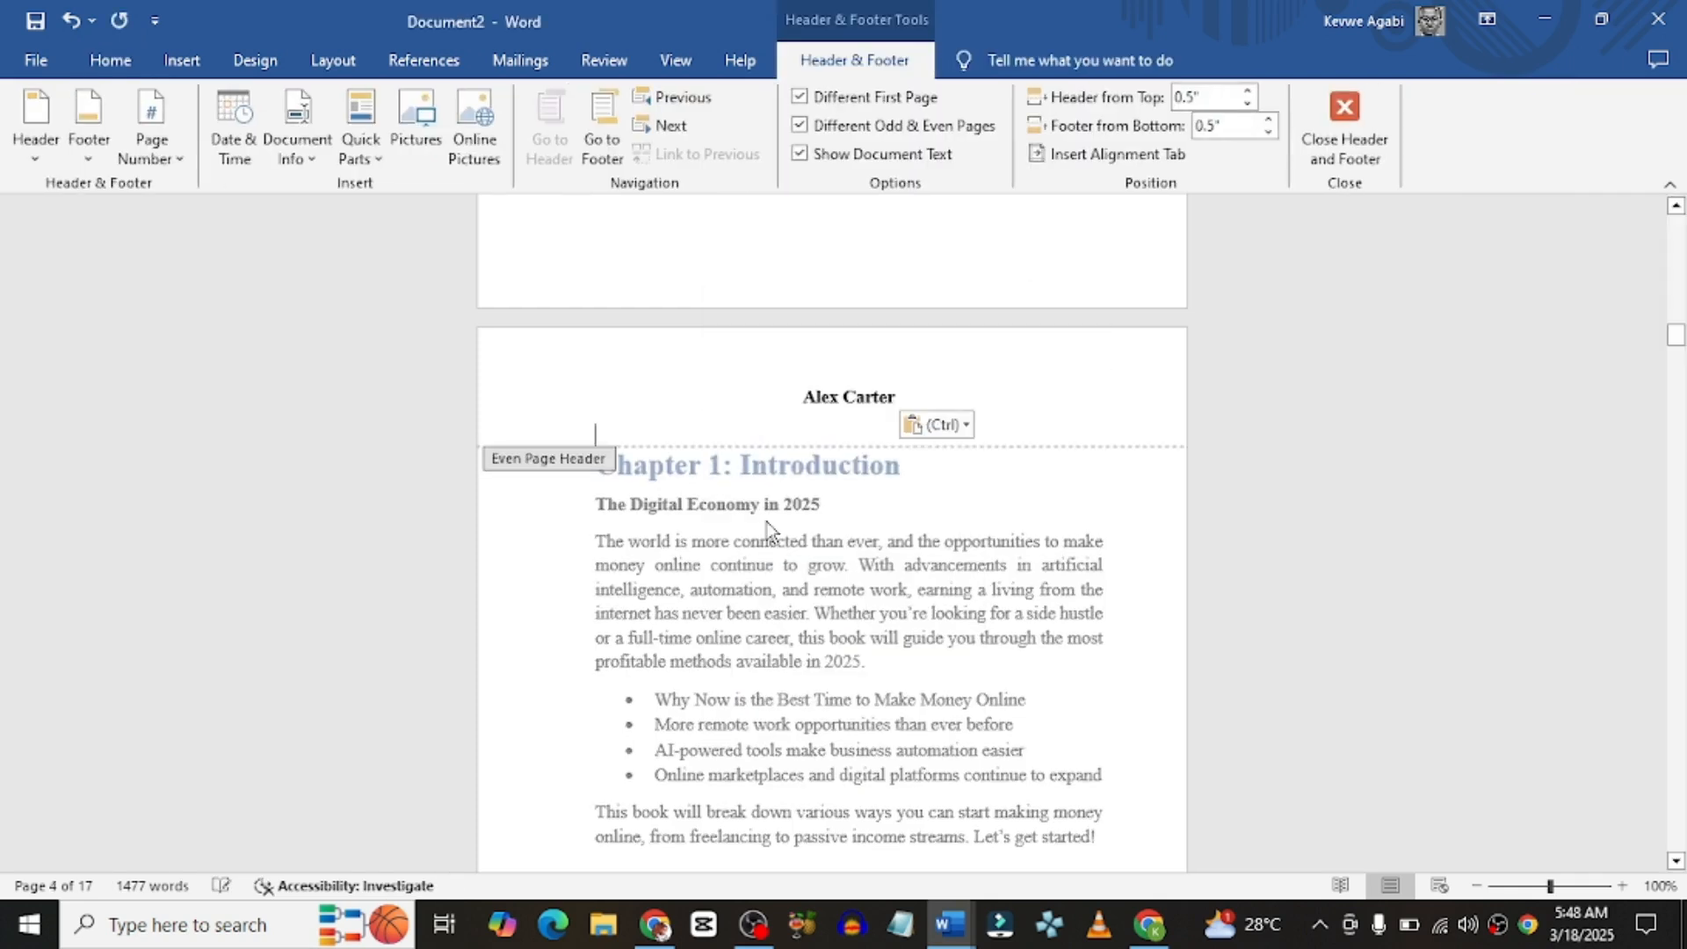
# Step: Reduce the font size of the pasted author name in the even-page header
pyautogui.moveTo(823, 398); pyautogui.dragTo(910, 400)
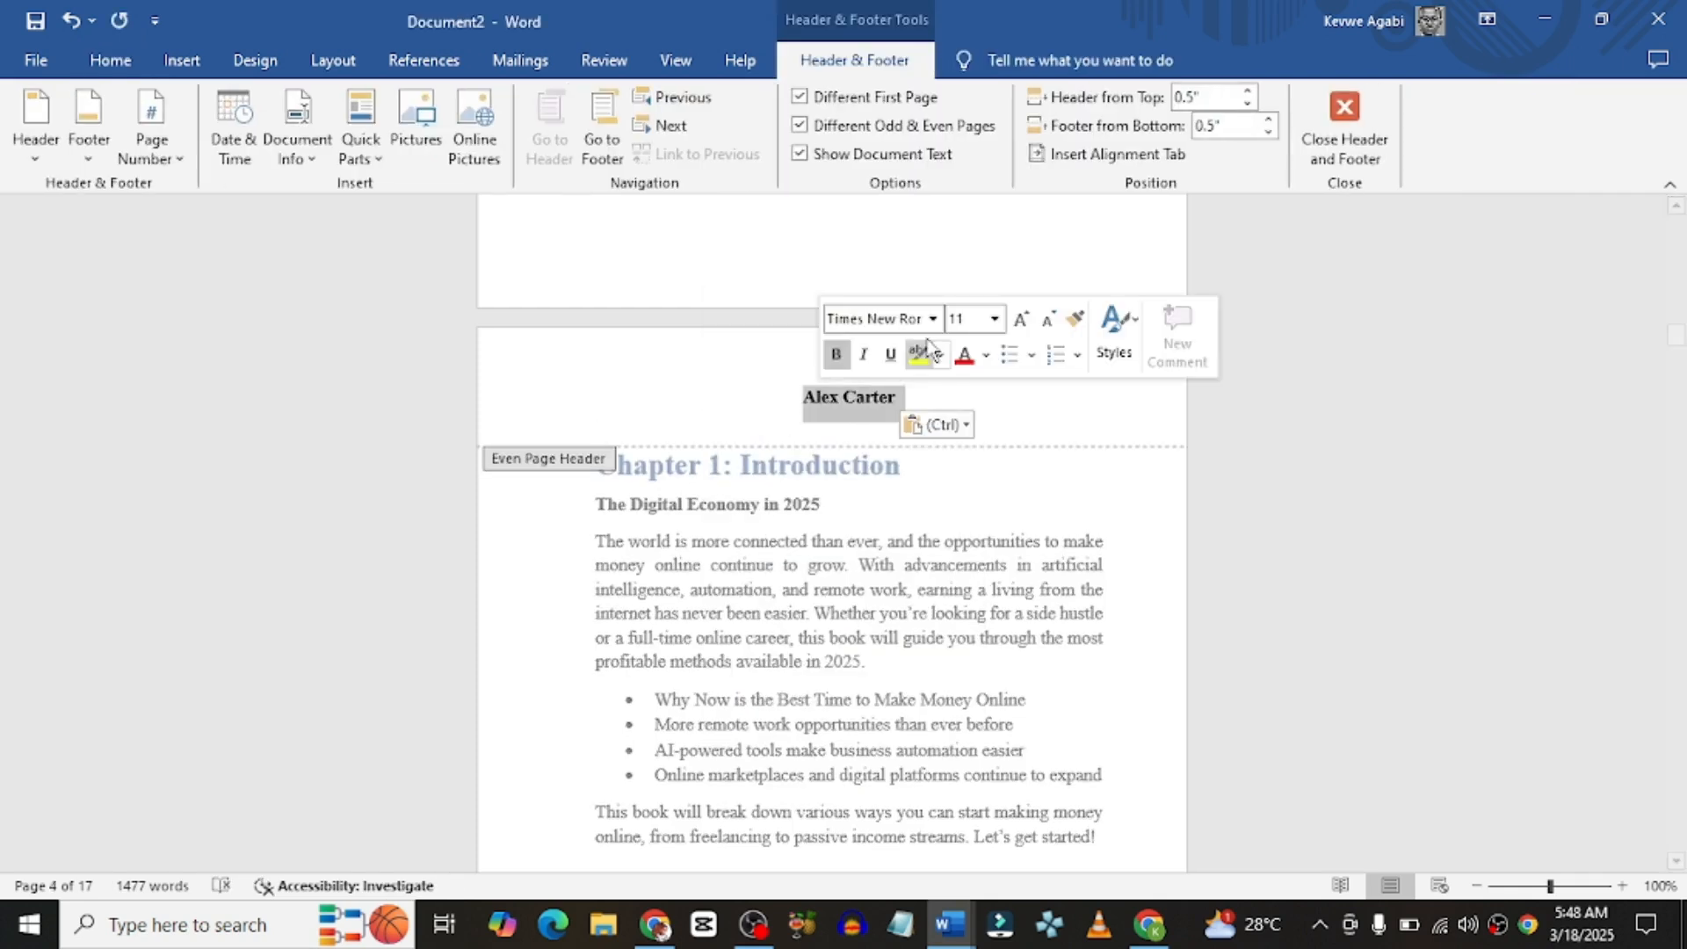
pyautogui.click(994, 318)
pyautogui.click(965, 378)
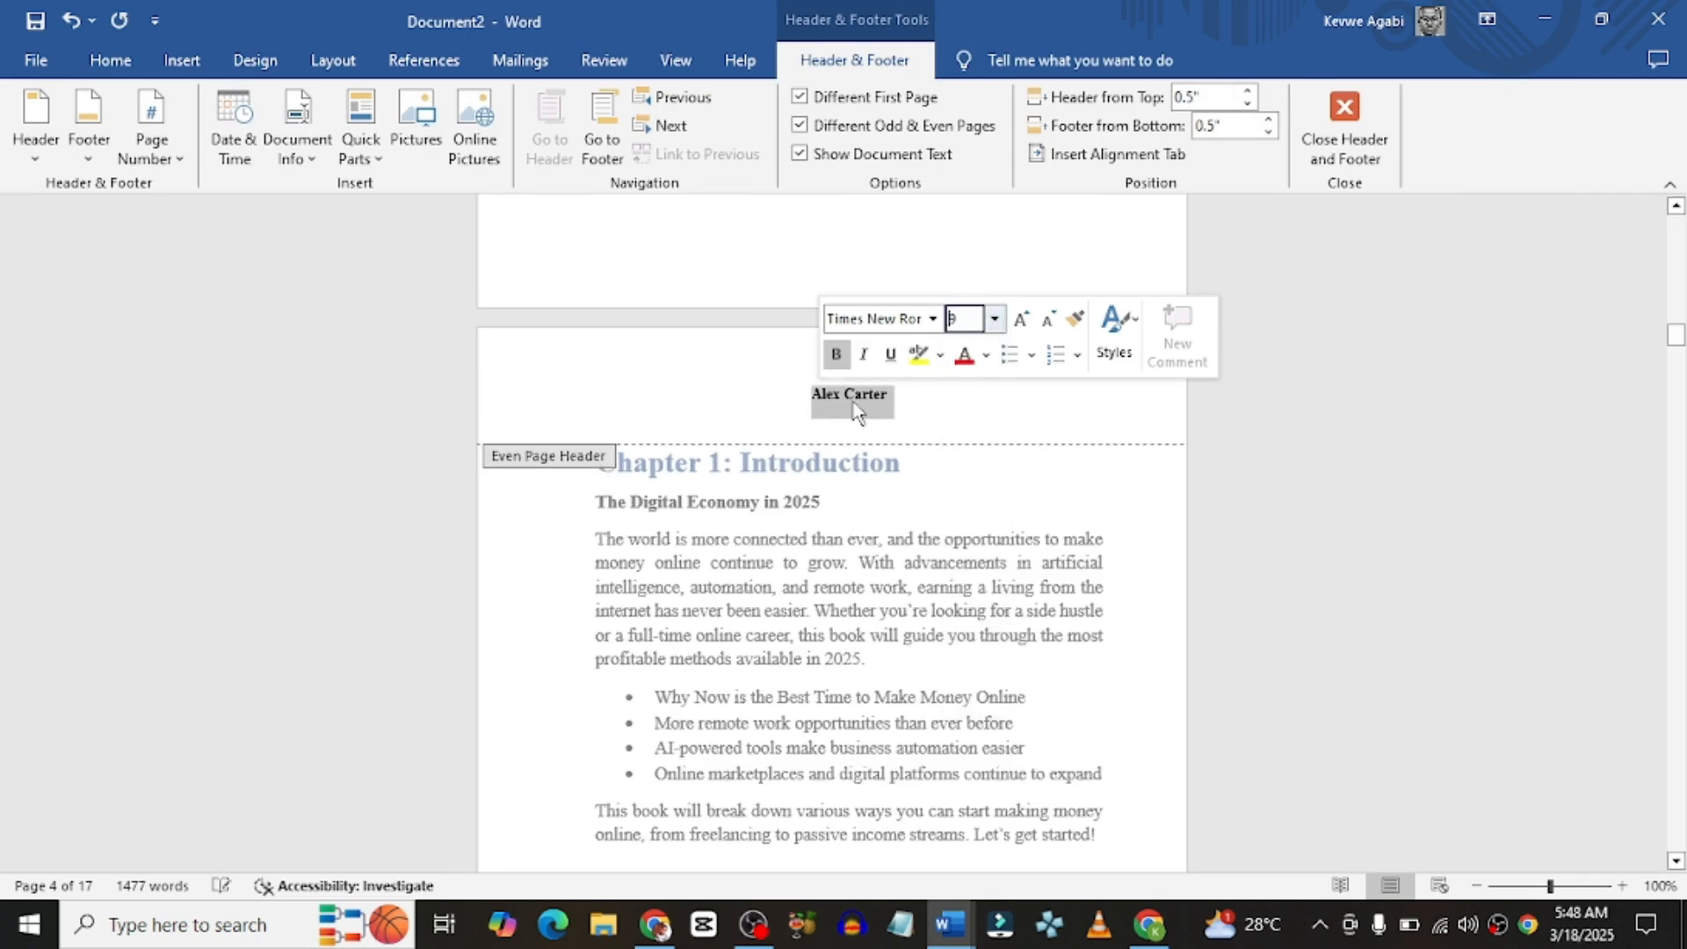
pyautogui.click(816, 402)
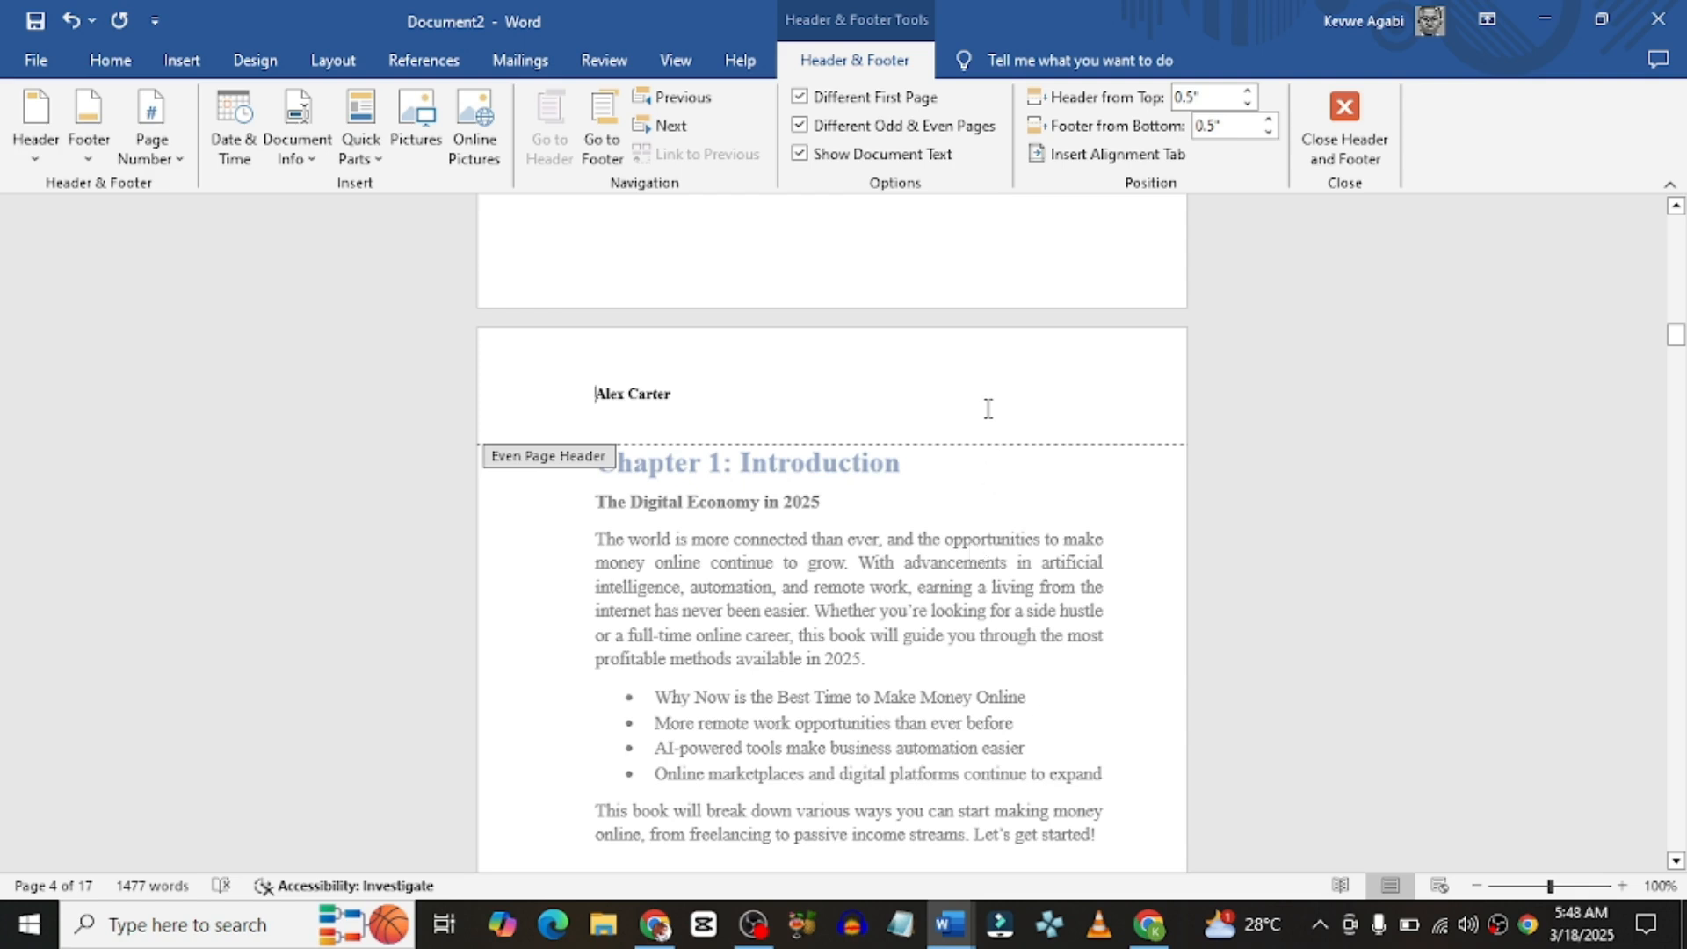
# Step: Return to the body text and scroll through the pages to check the new headers
pyautogui.doubleClick(982, 498)
pyautogui.scroll(-8, 979, 493)
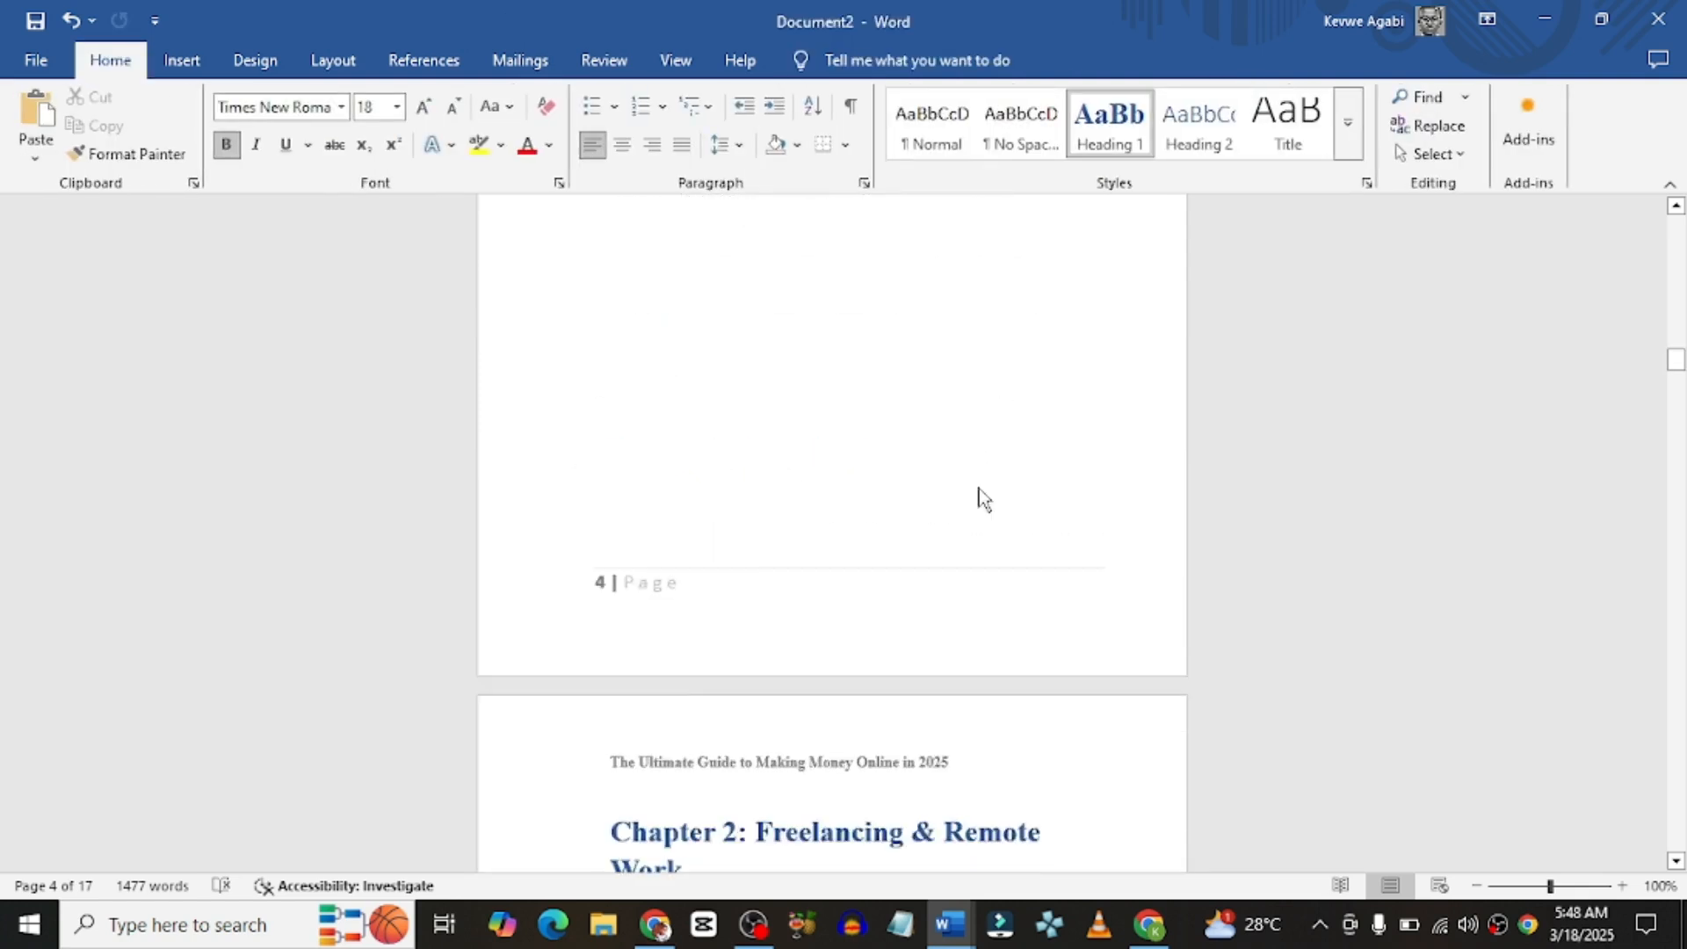
pyautogui.scroll(1, 761, 463)
pyautogui.scroll(2, 761, 463)
pyautogui.scroll(-3, 702, 492)
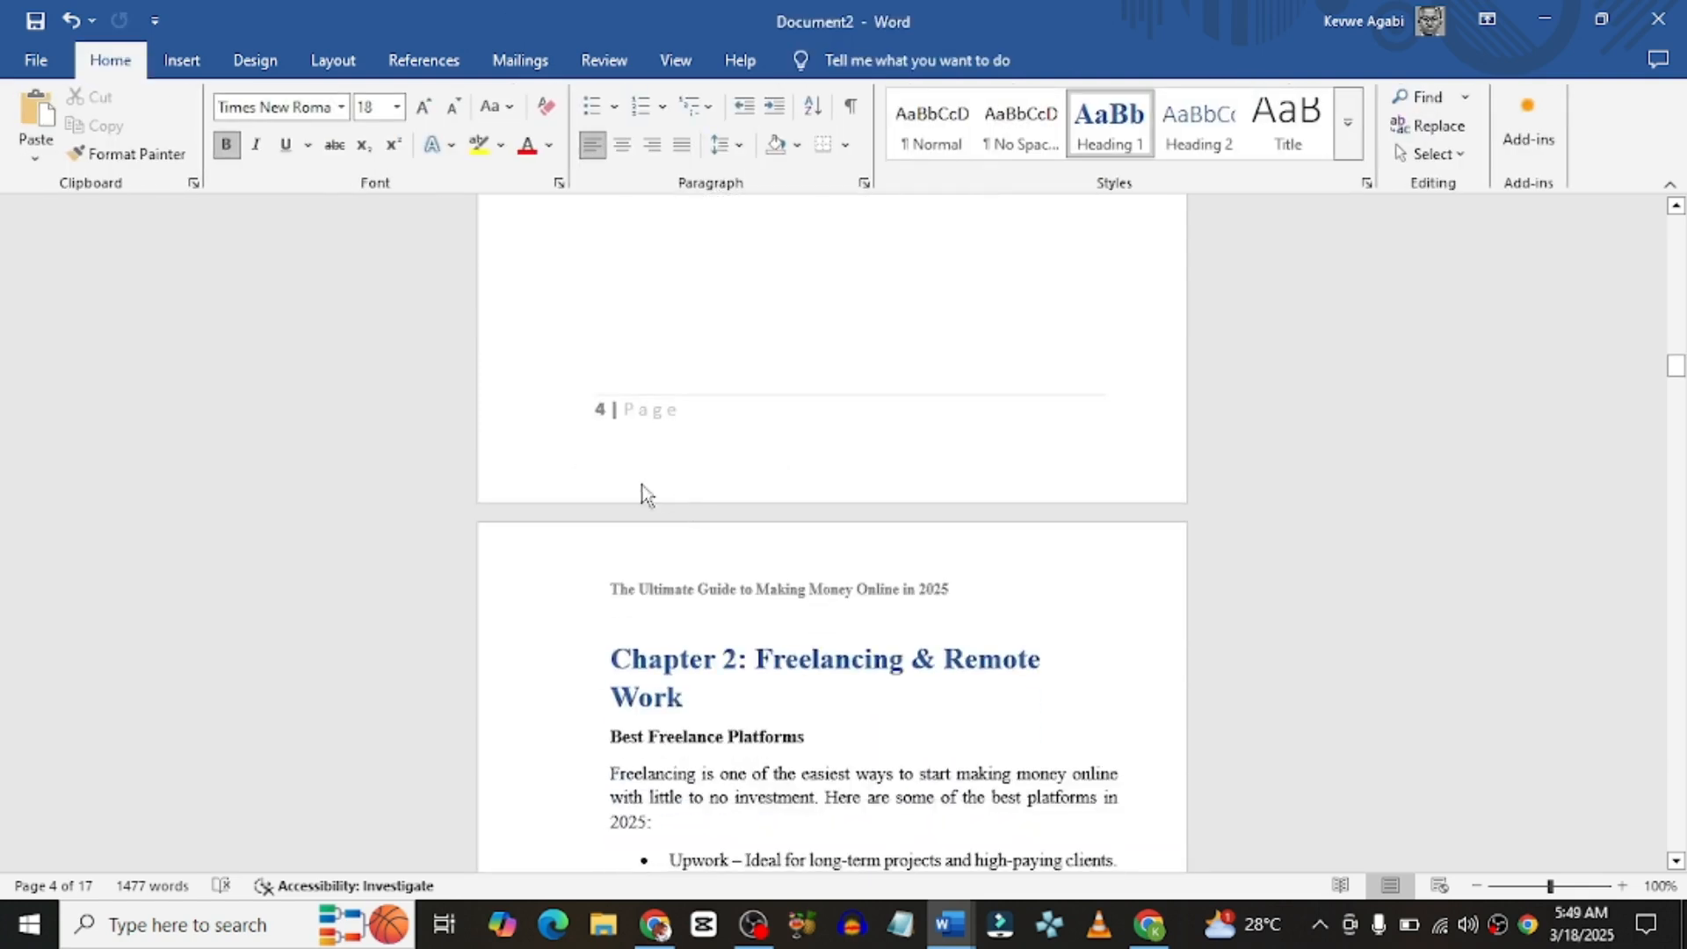
pyautogui.scroll(-1, 655, 426)
pyautogui.scroll(1, 656, 426)
pyautogui.scroll(1, 656, 430)
pyautogui.scroll(-2, 659, 422)
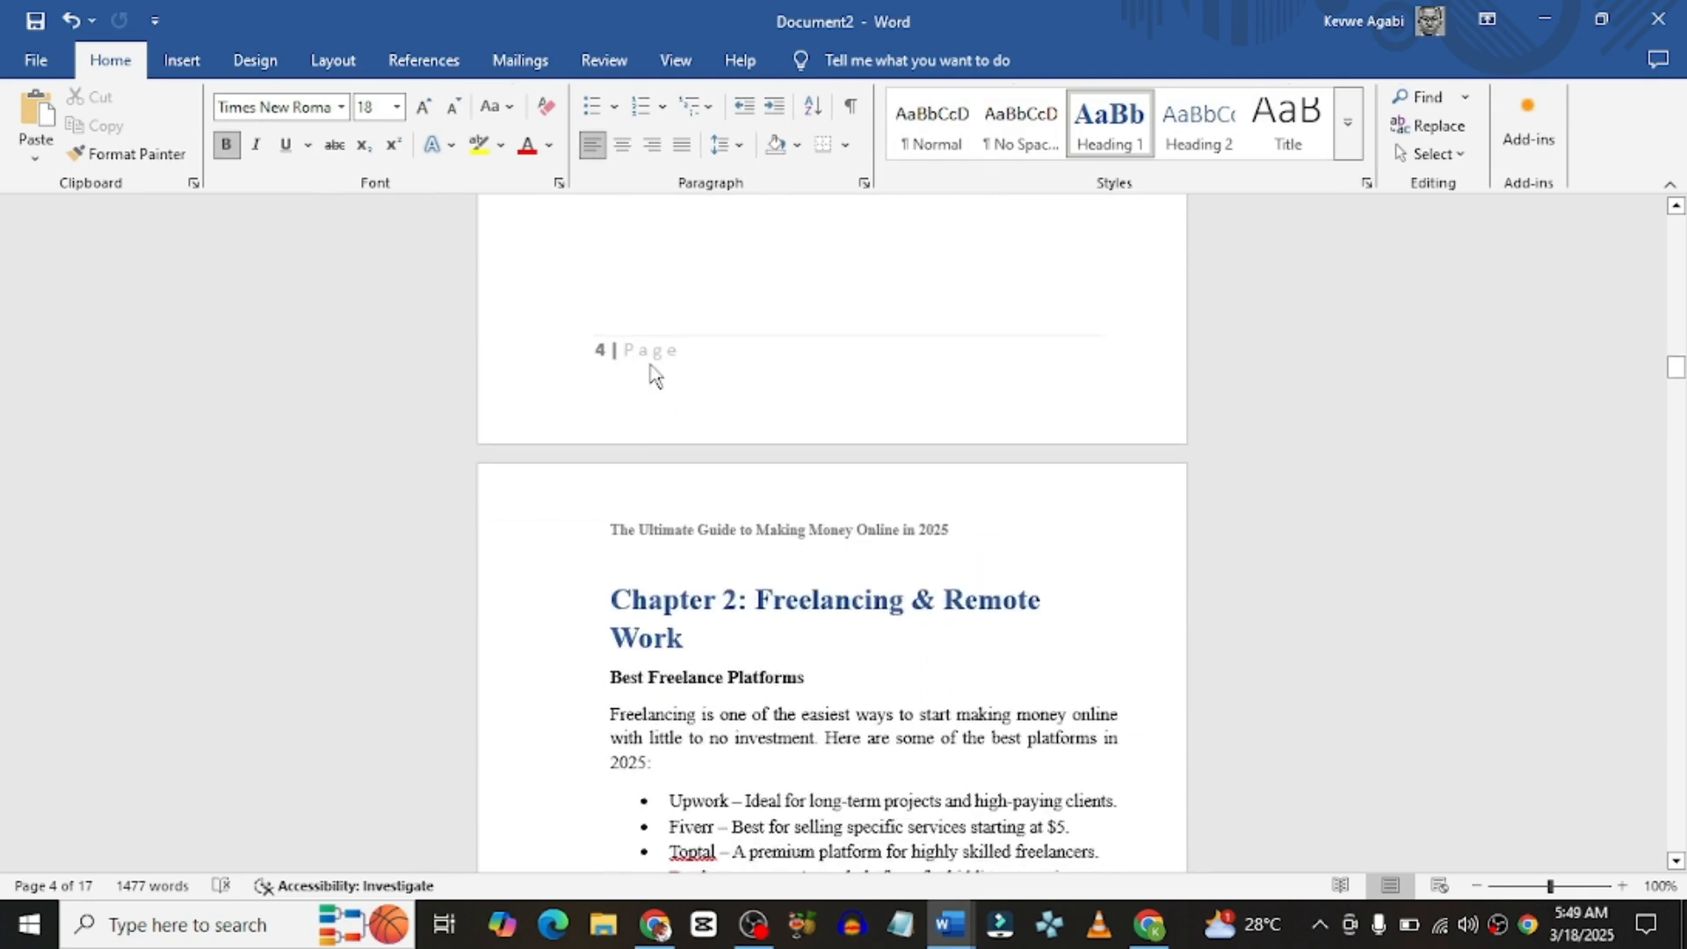
pyautogui.scroll(10, 652, 366)
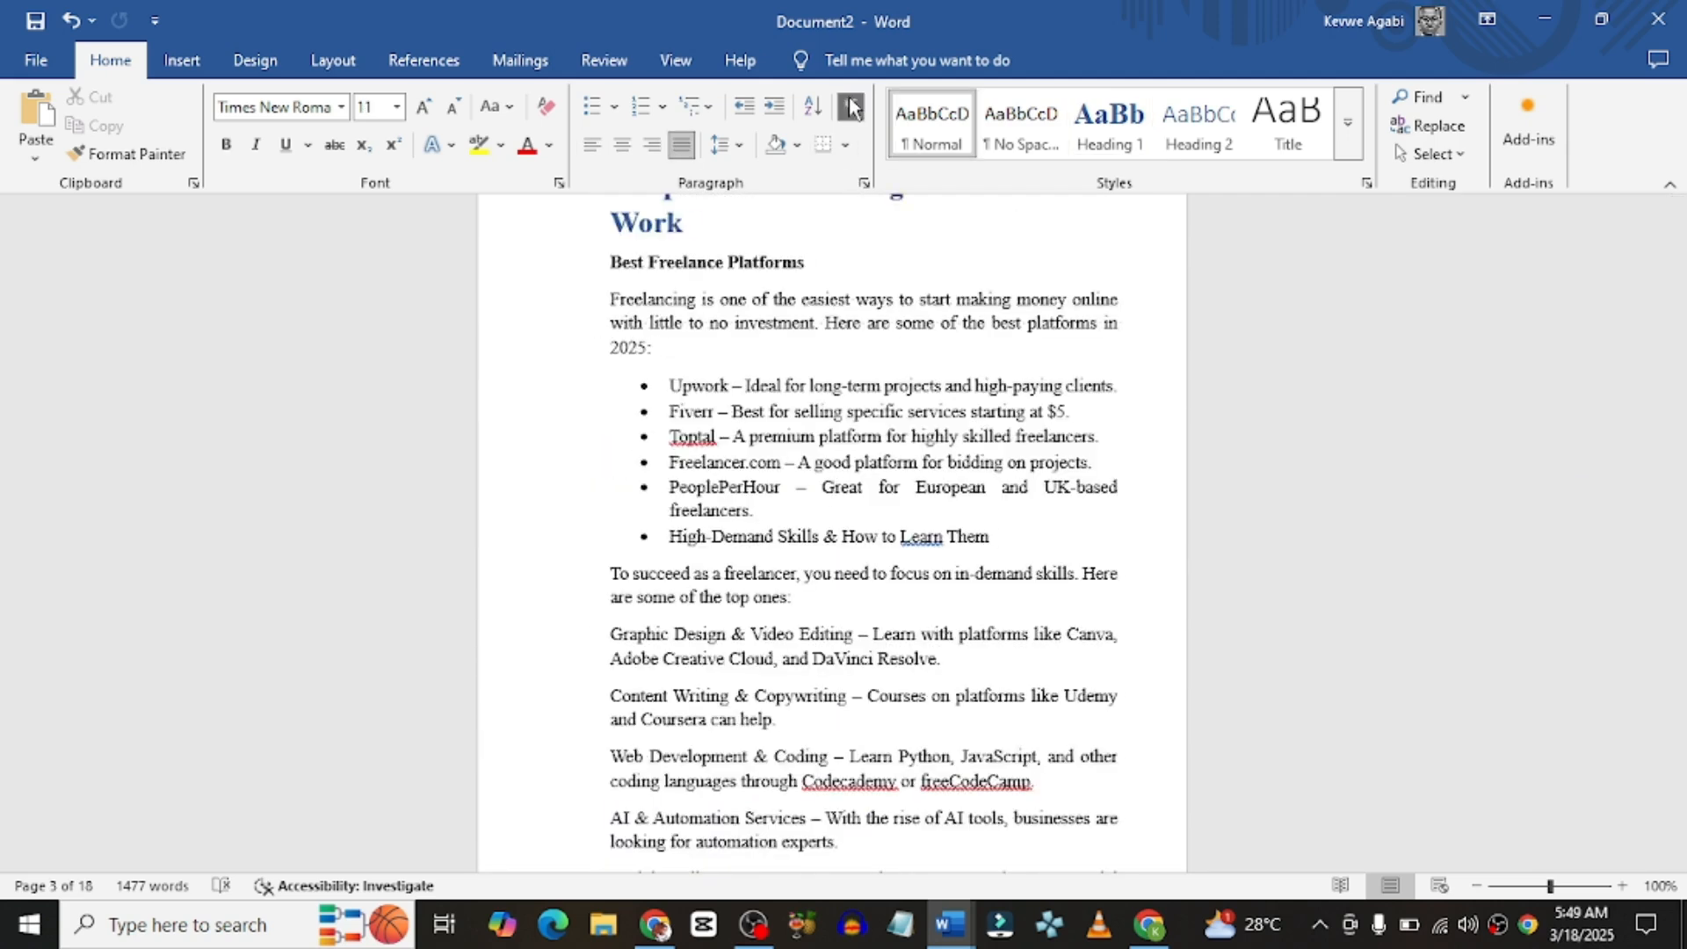
# Step: Turn on Show/Hide ¶ formatting marks and review the pages with them visible
pyautogui.click(851, 107)
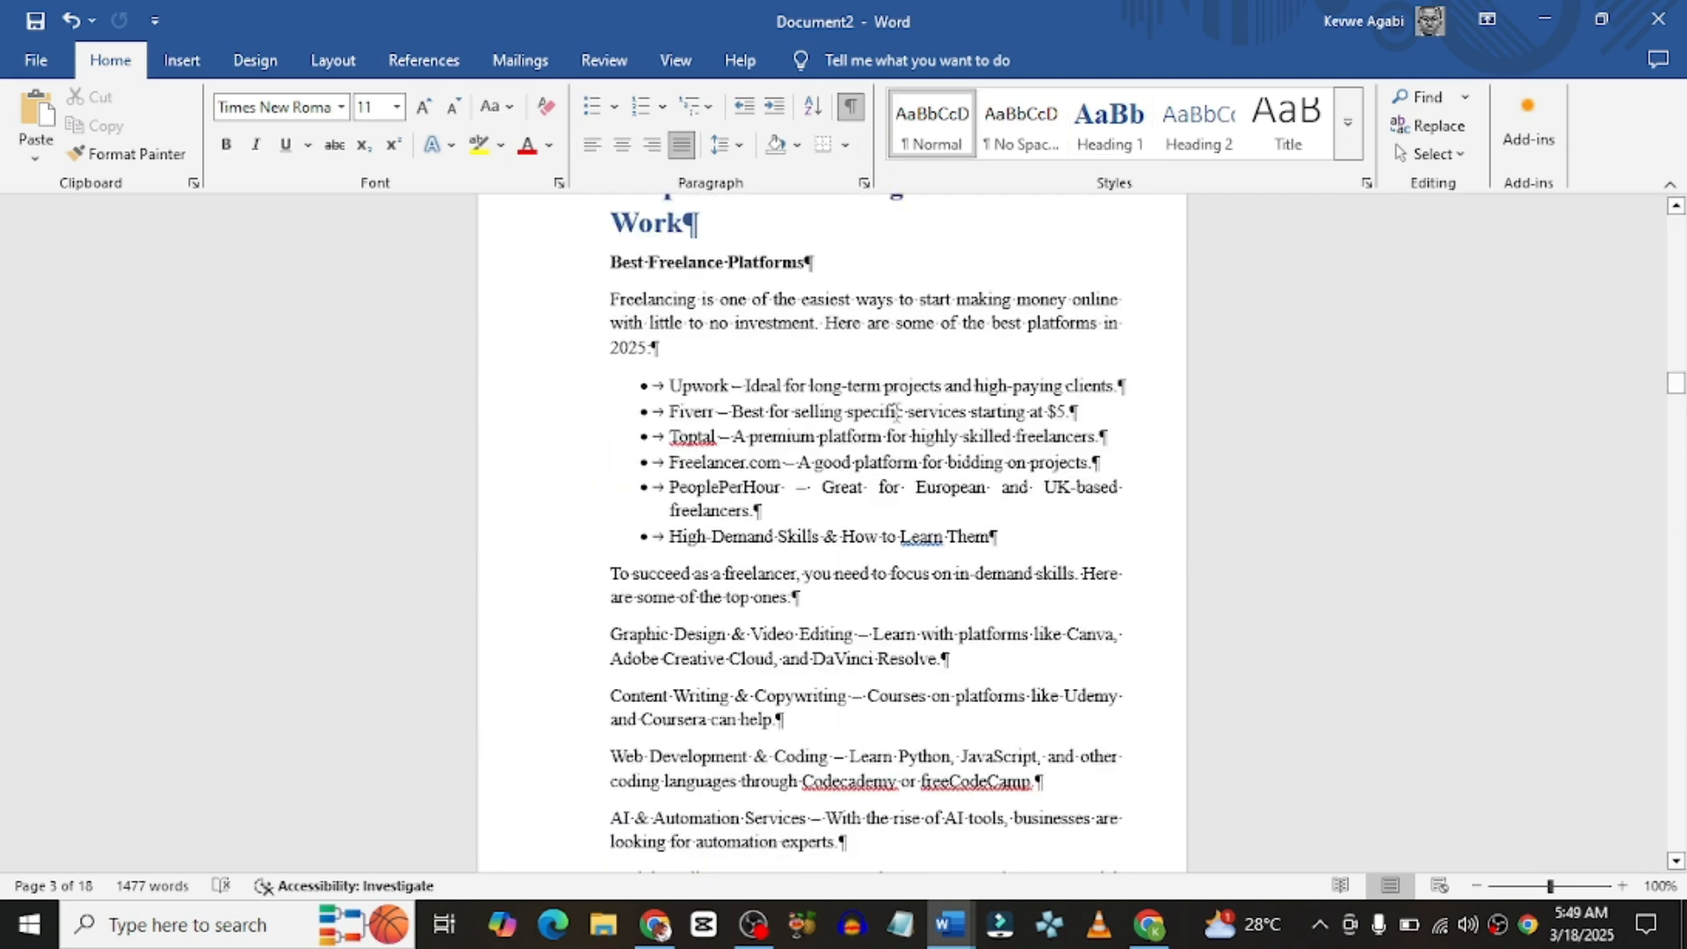
pyautogui.scroll(2, 764, 202)
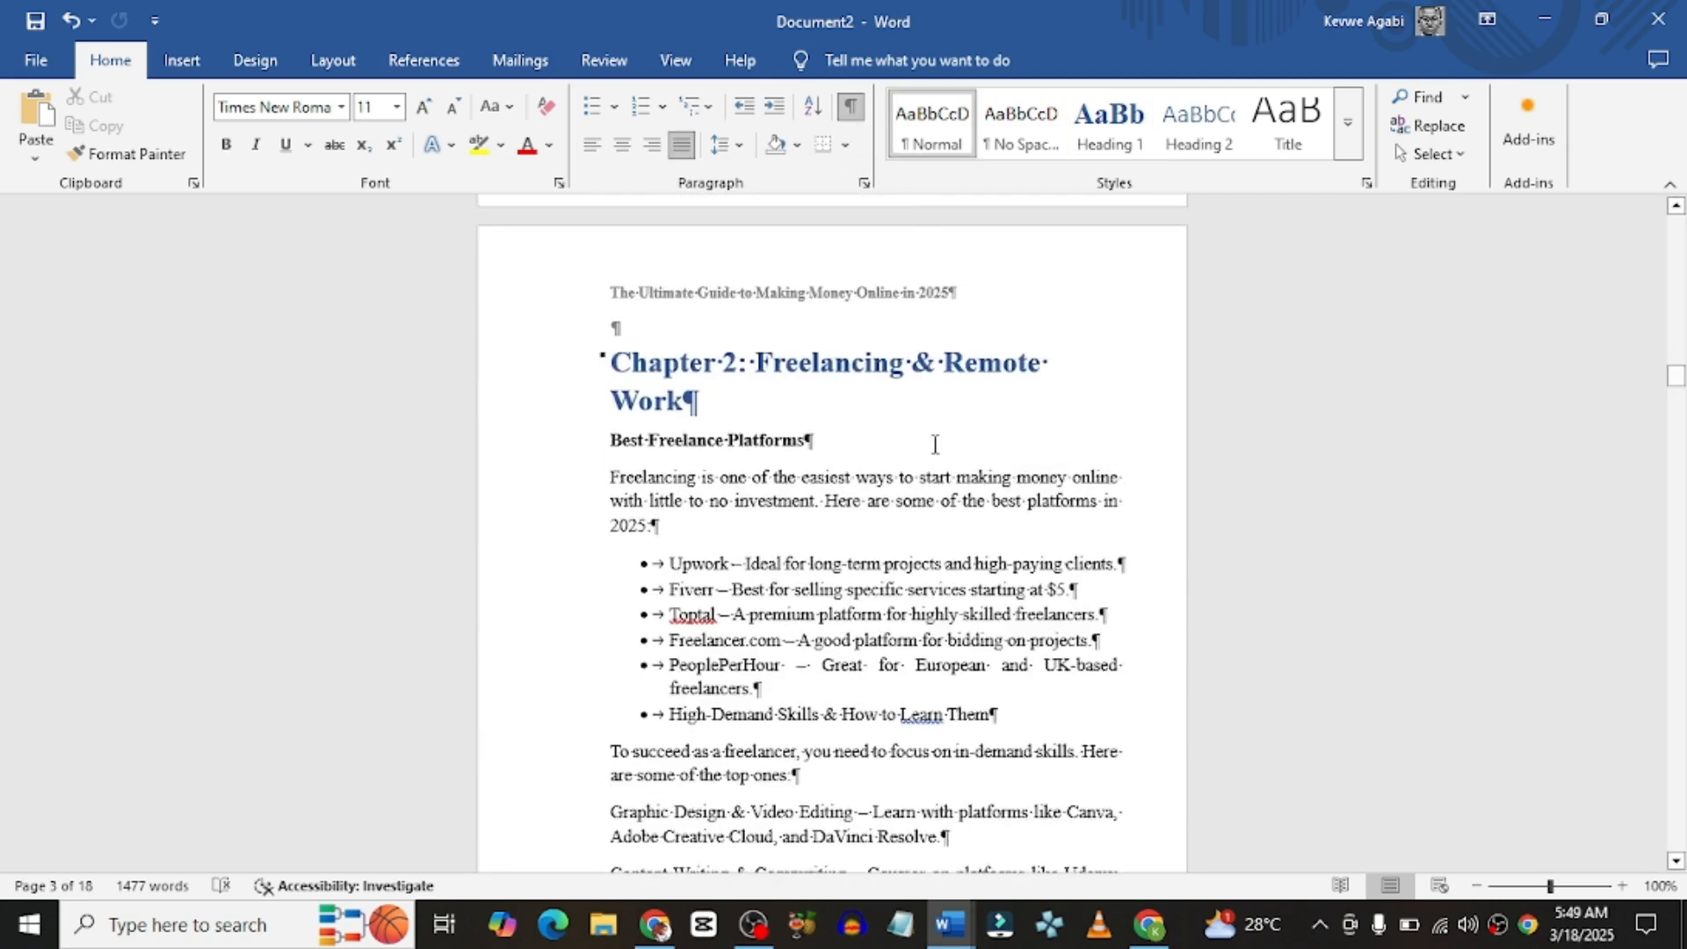
pyautogui.scroll(5, 935, 444)
pyautogui.scroll(9, 935, 444)
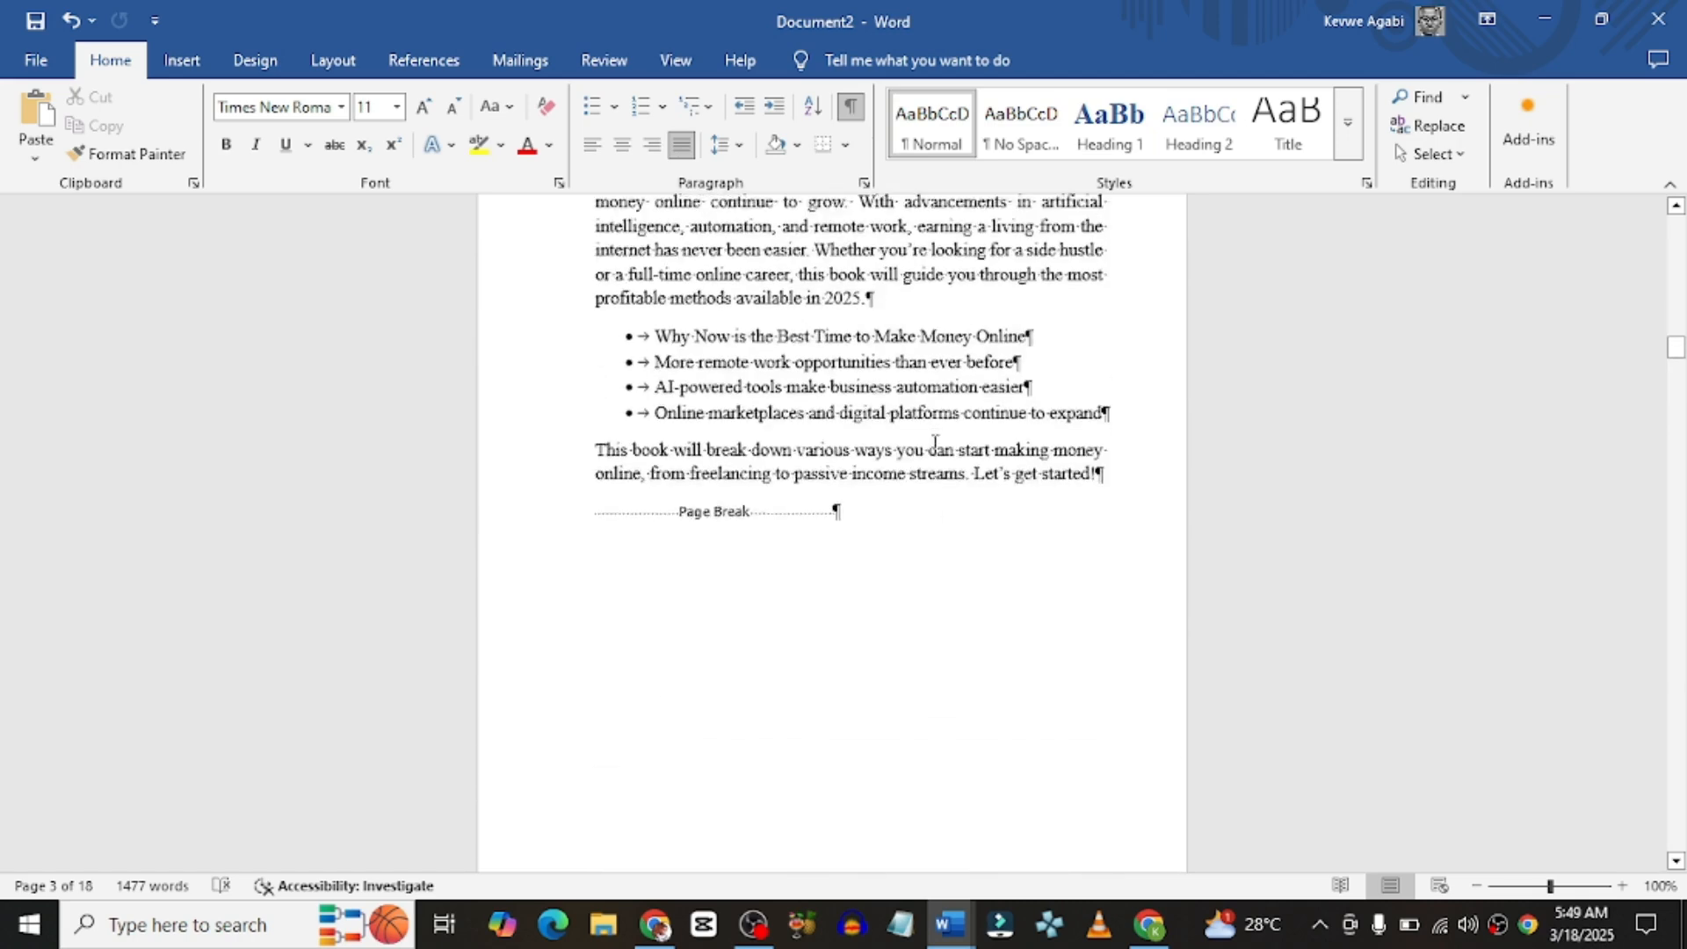
pyautogui.scroll(5, 935, 444)
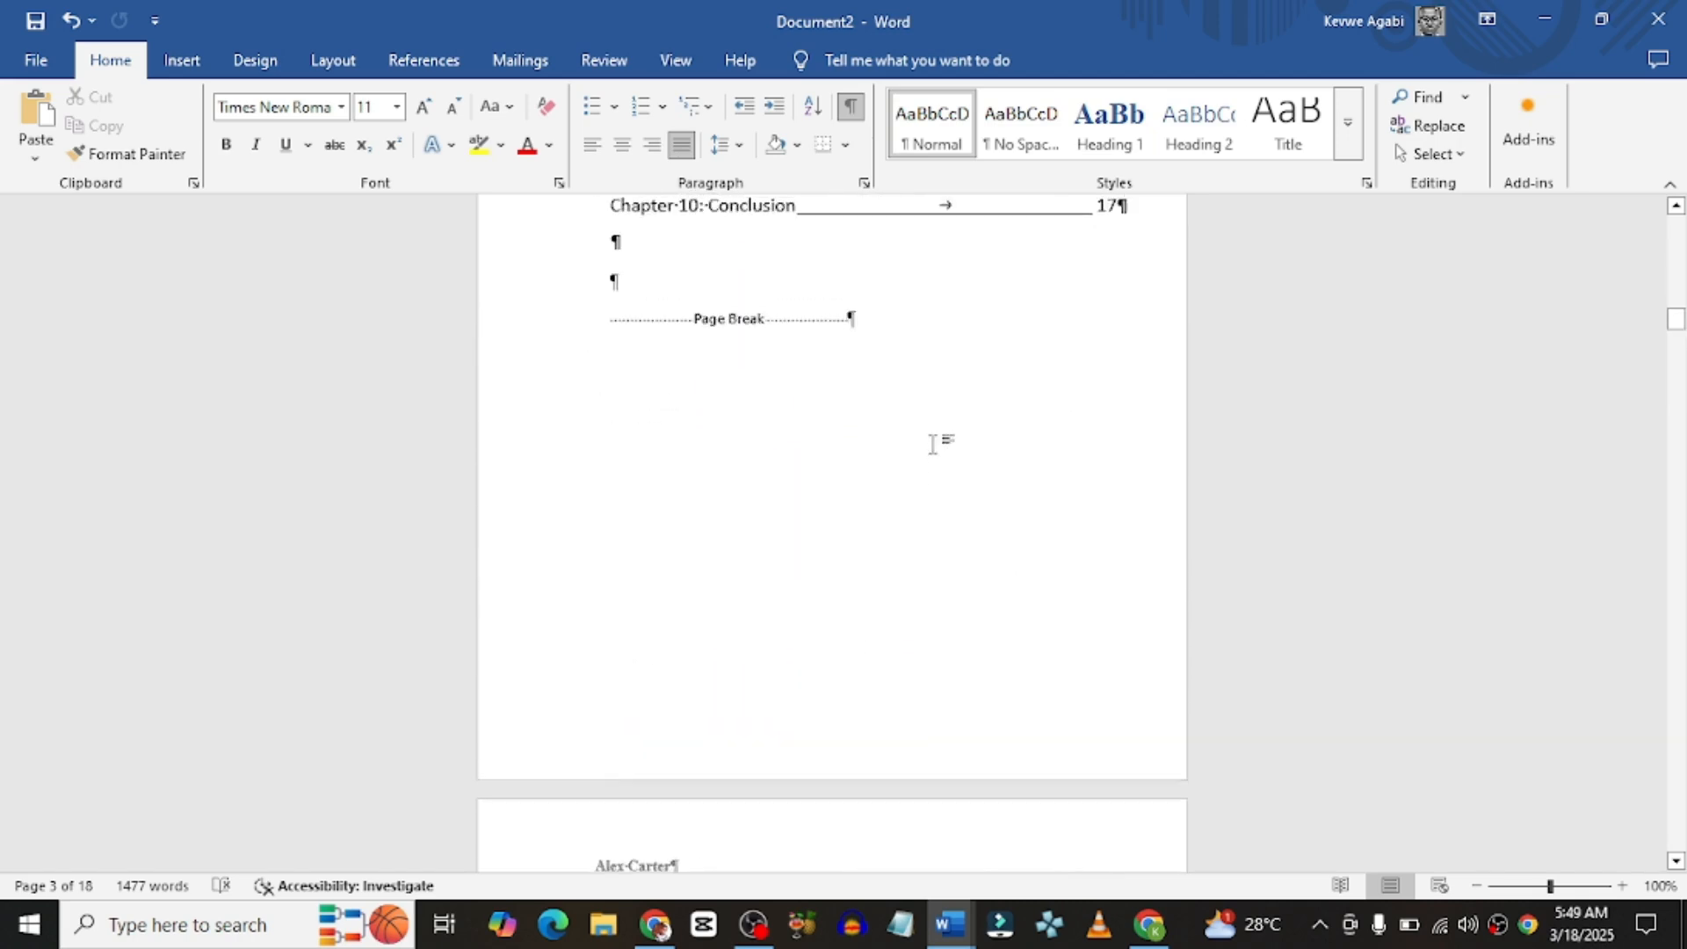
pyautogui.scroll(-2, 933, 444)
pyautogui.scroll(-17, 933, 443)
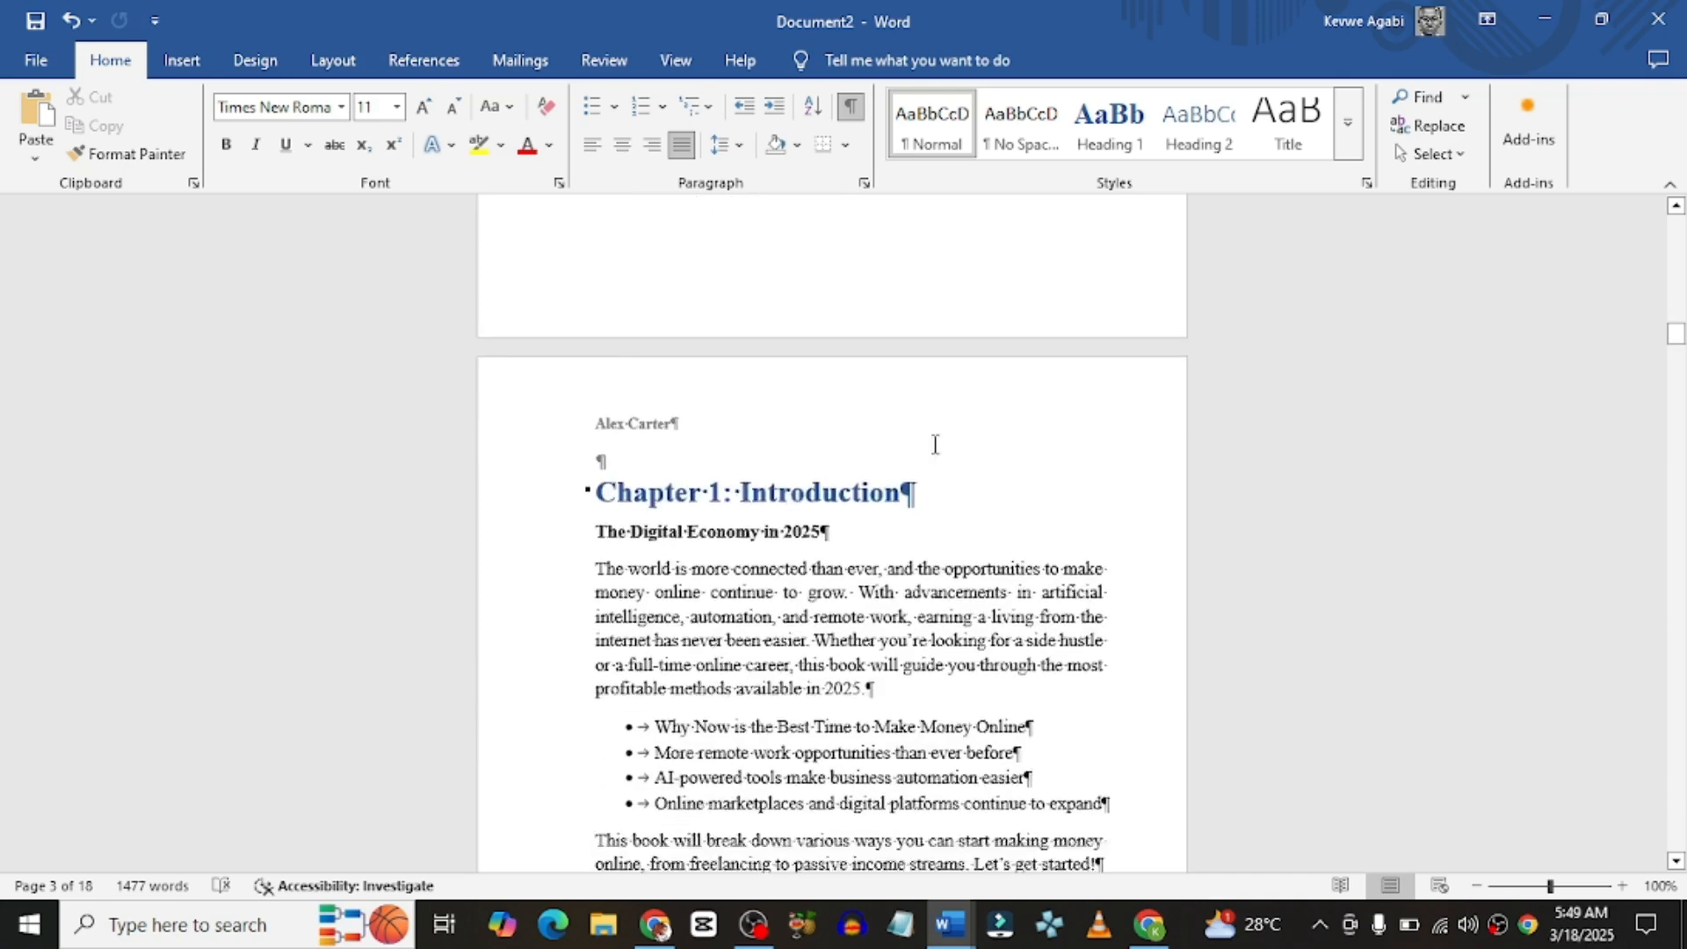
pyautogui.scroll(-6, 935, 444)
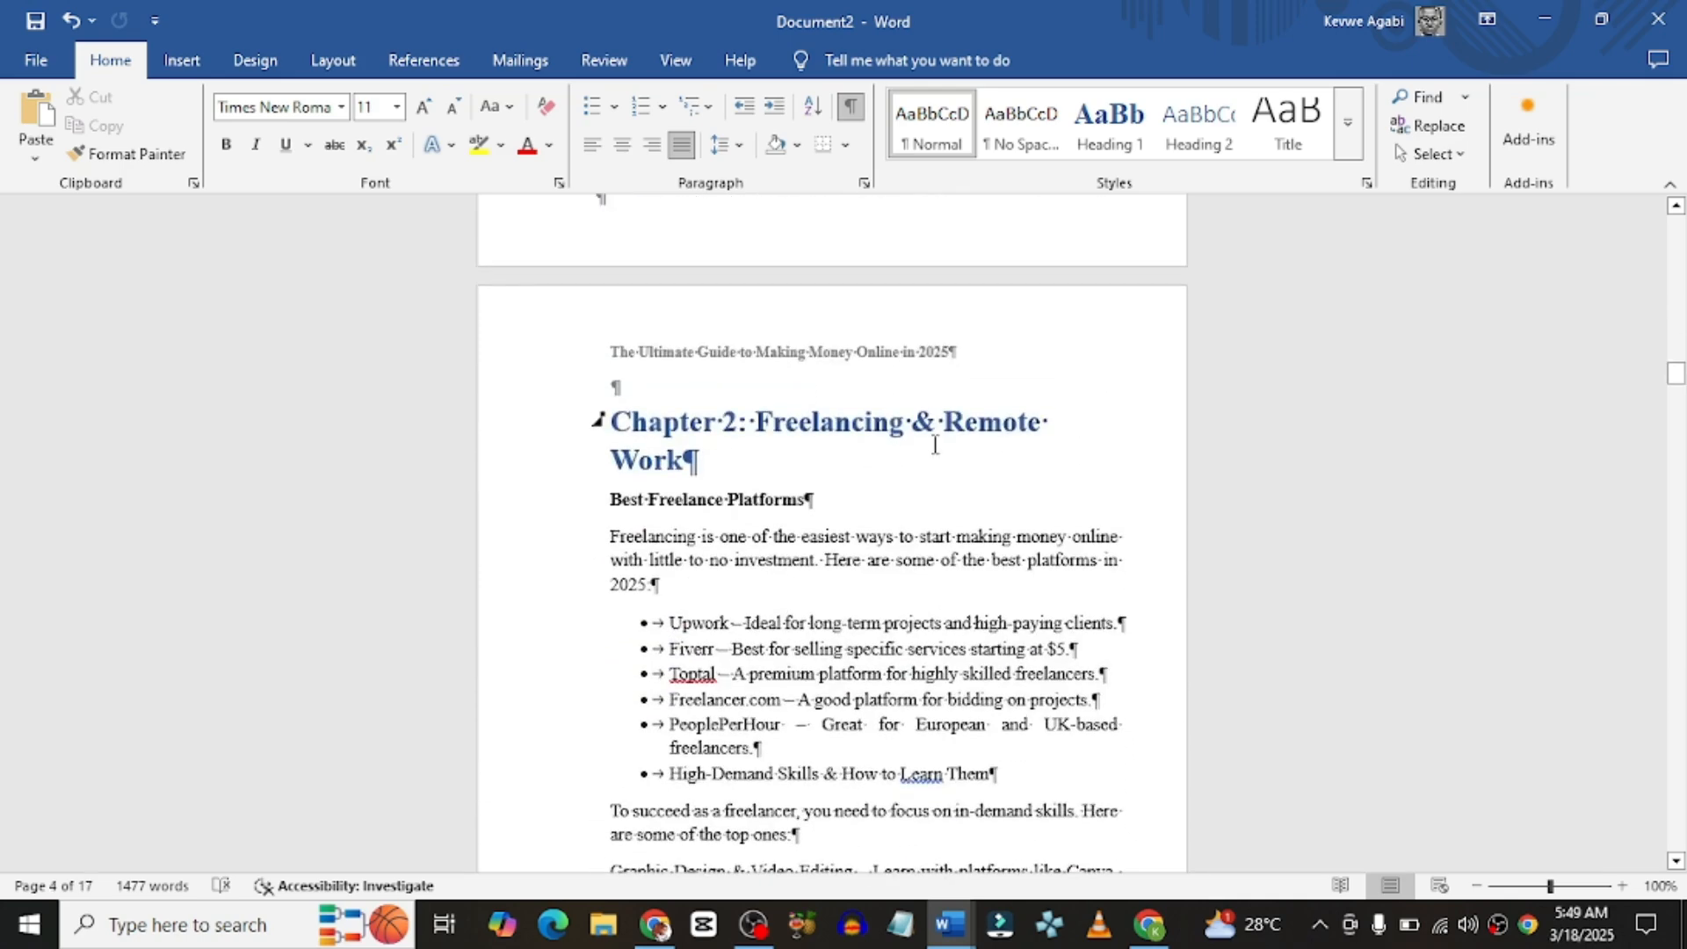
pyautogui.scroll(-7, 935, 443)
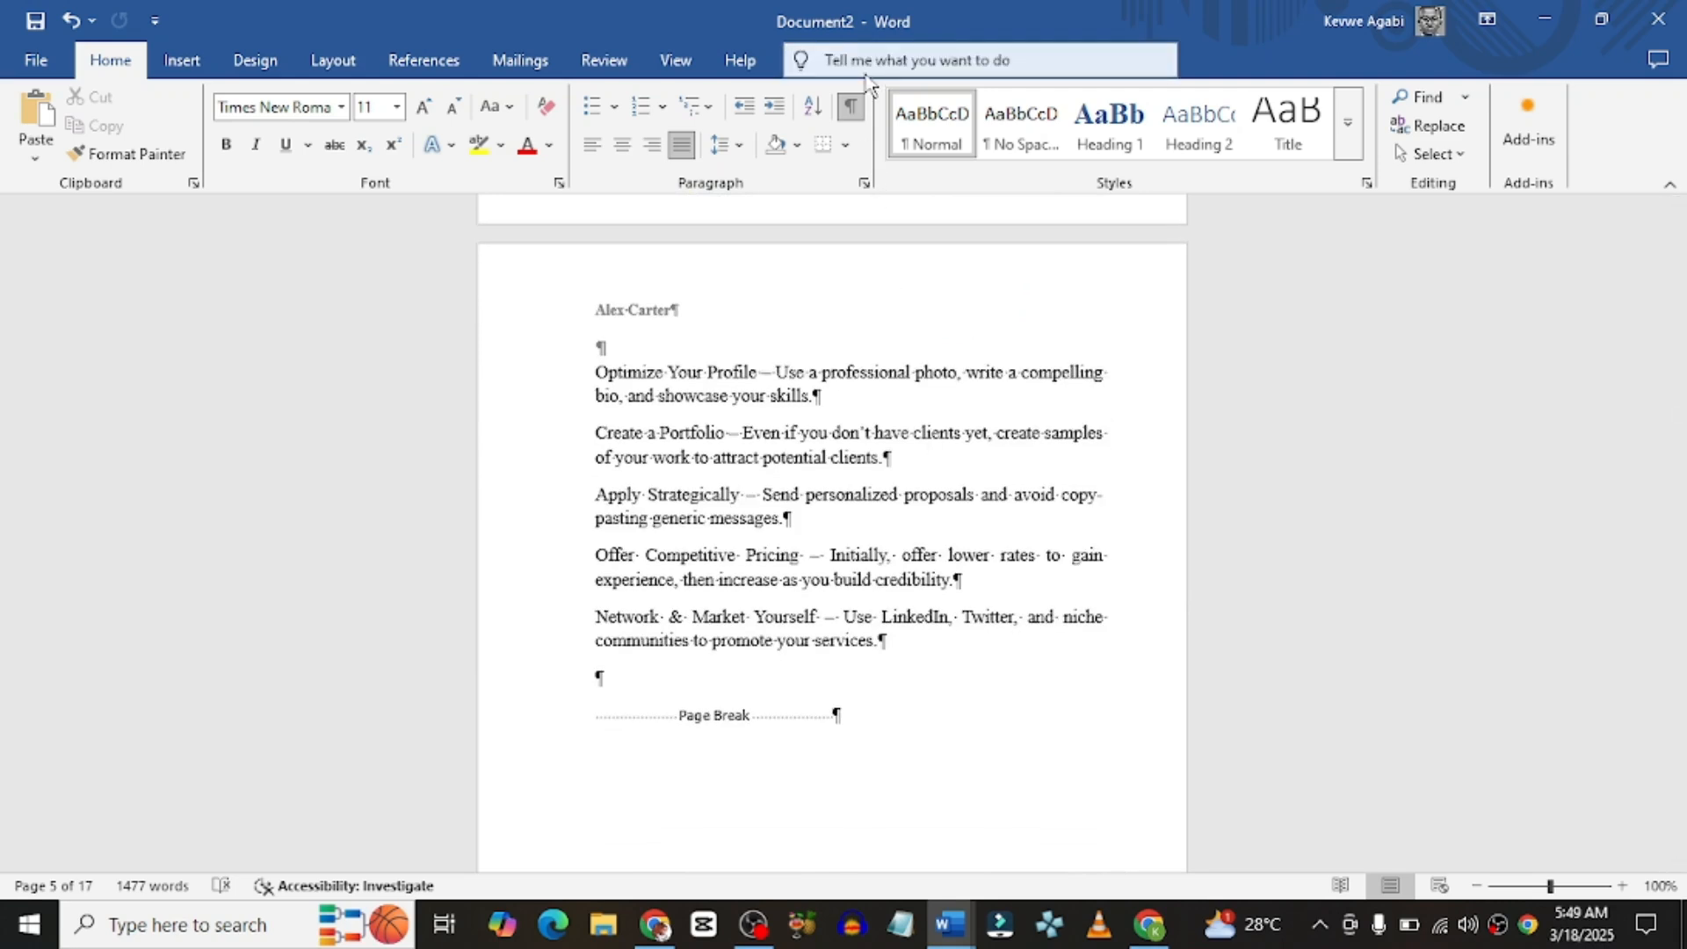
# Step: Turn formatting marks off and scroll down to the Chapter 4 heading on page 9
pyautogui.click(850, 105)
pyautogui.scroll(-4, 922, 441)
pyautogui.scroll(-15, 923, 441)
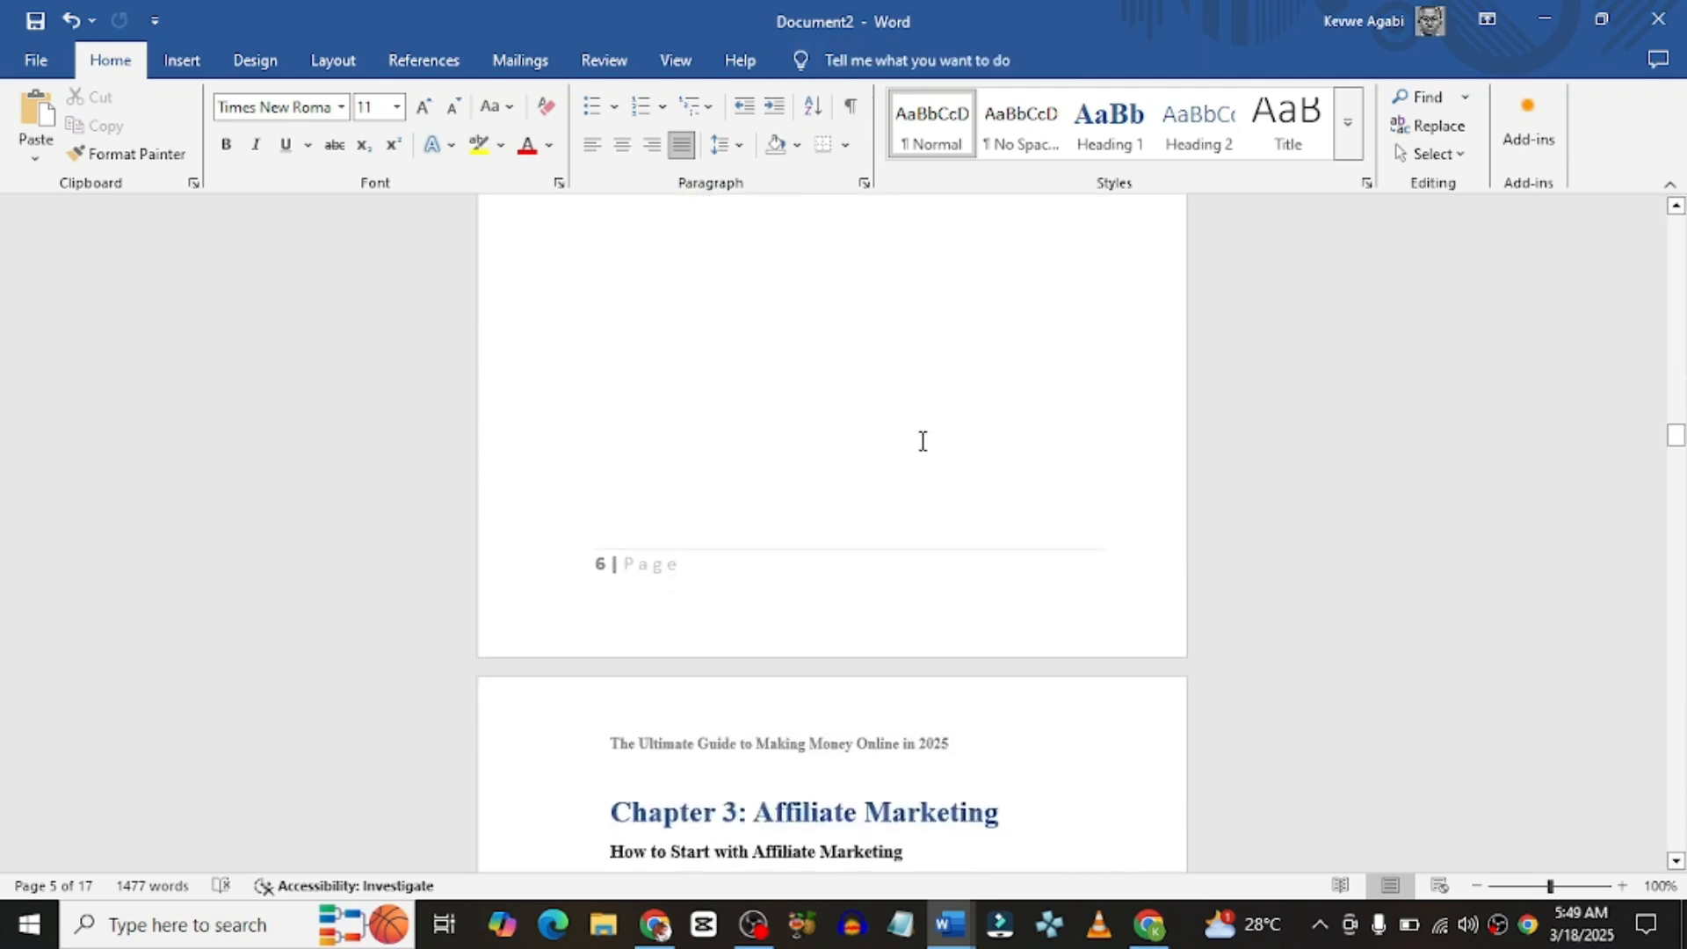
pyautogui.scroll(-17, 923, 441)
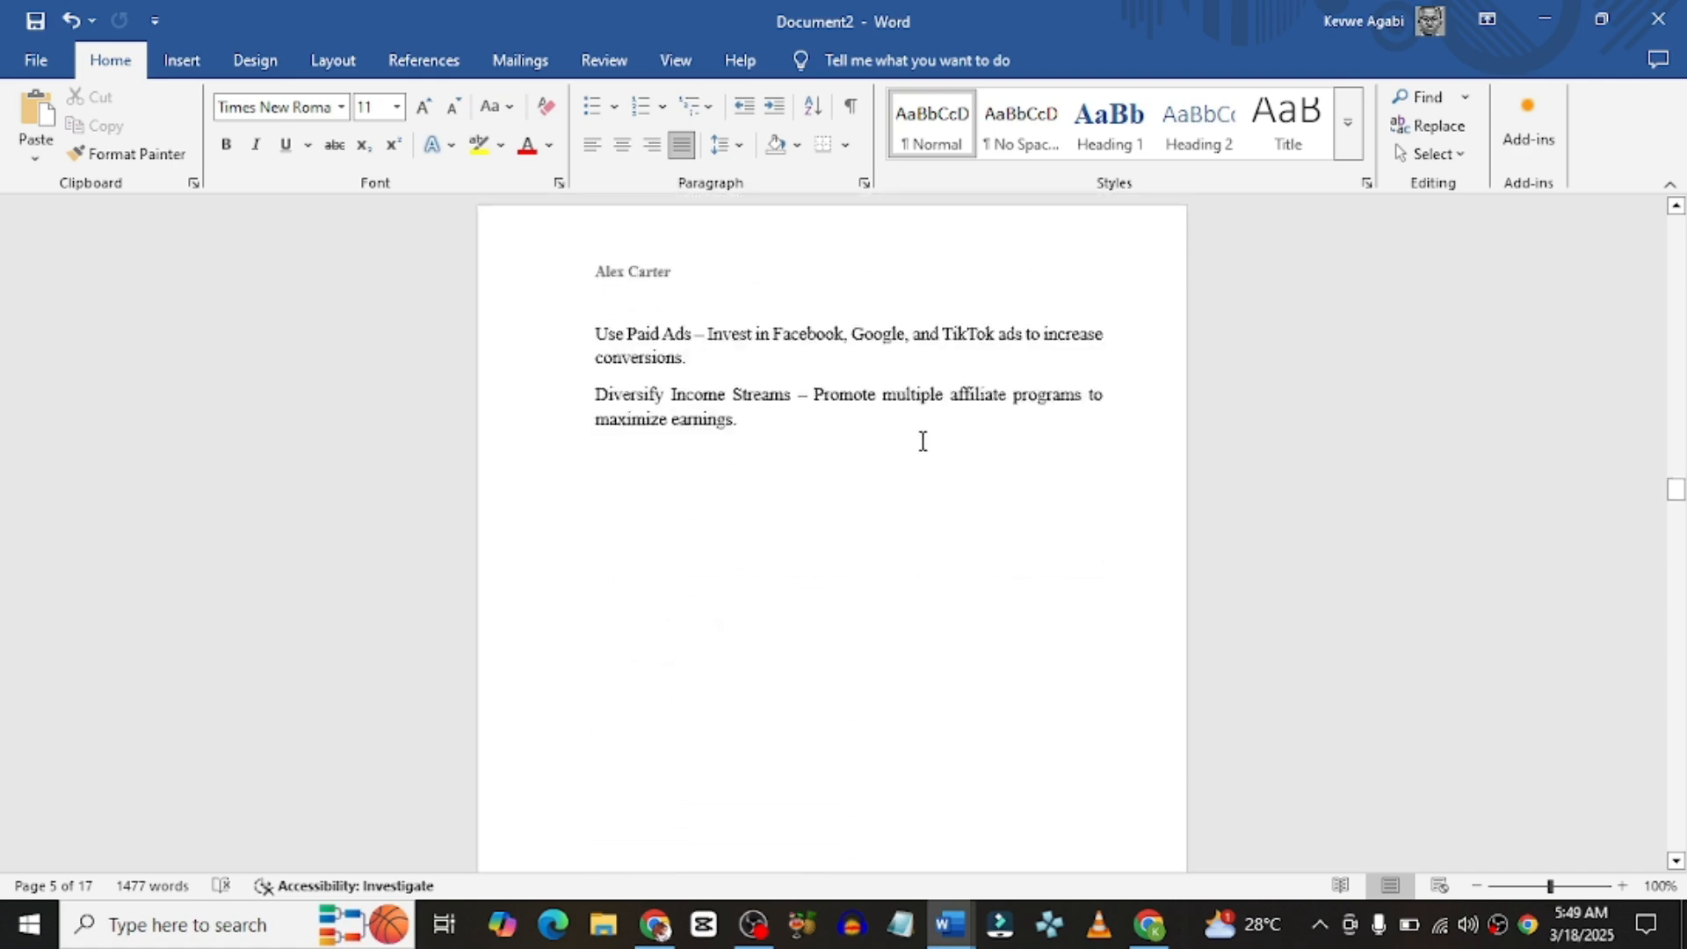
pyautogui.scroll(-20, 922, 441)
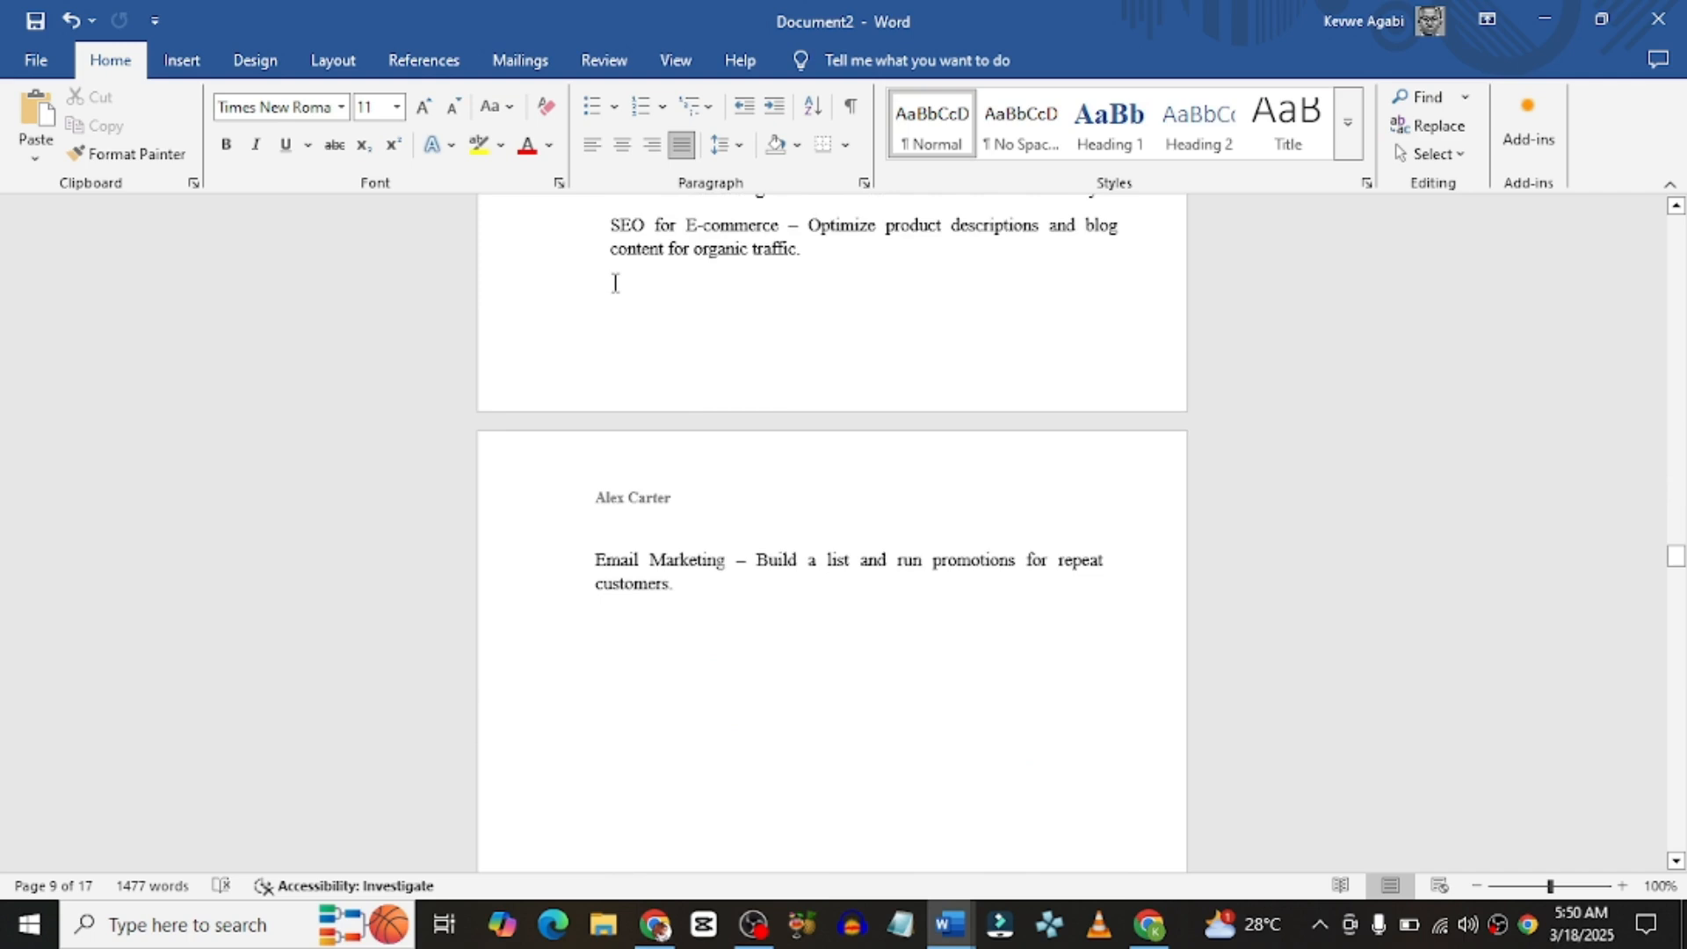
pyautogui.scroll(1, 616, 282)
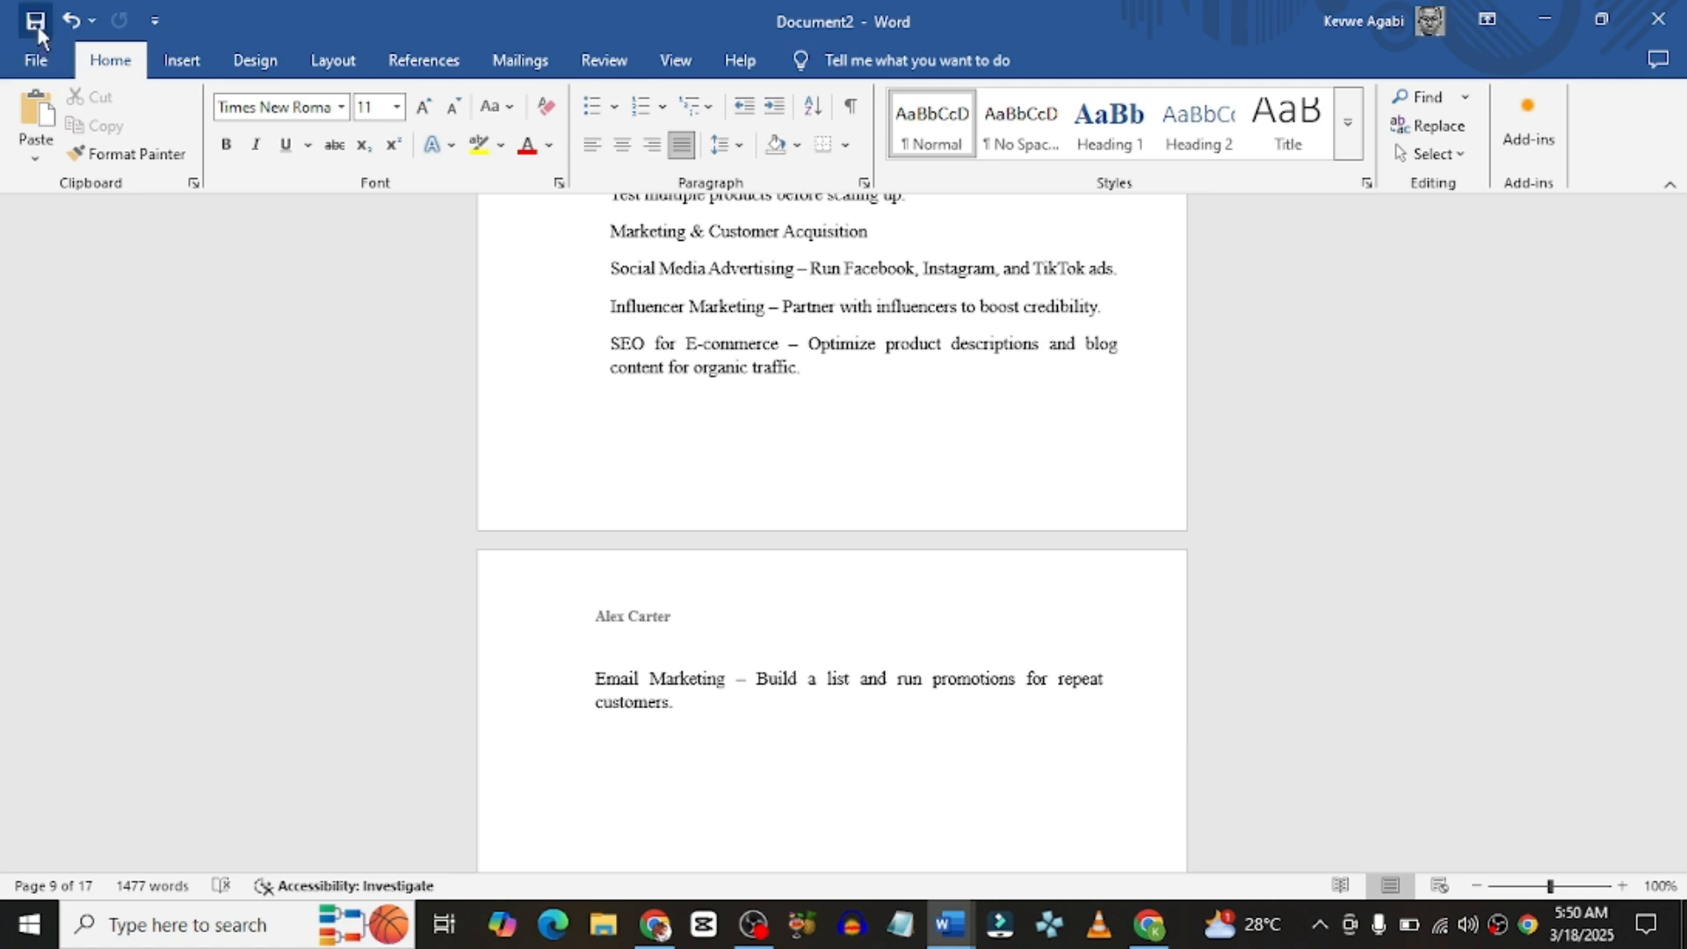
pyautogui.scroll(-1, 690, 492)
pyautogui.scroll(-9, 690, 488)
pyautogui.scroll(-1, 691, 485)
pyautogui.scroll(-8, 695, 545)
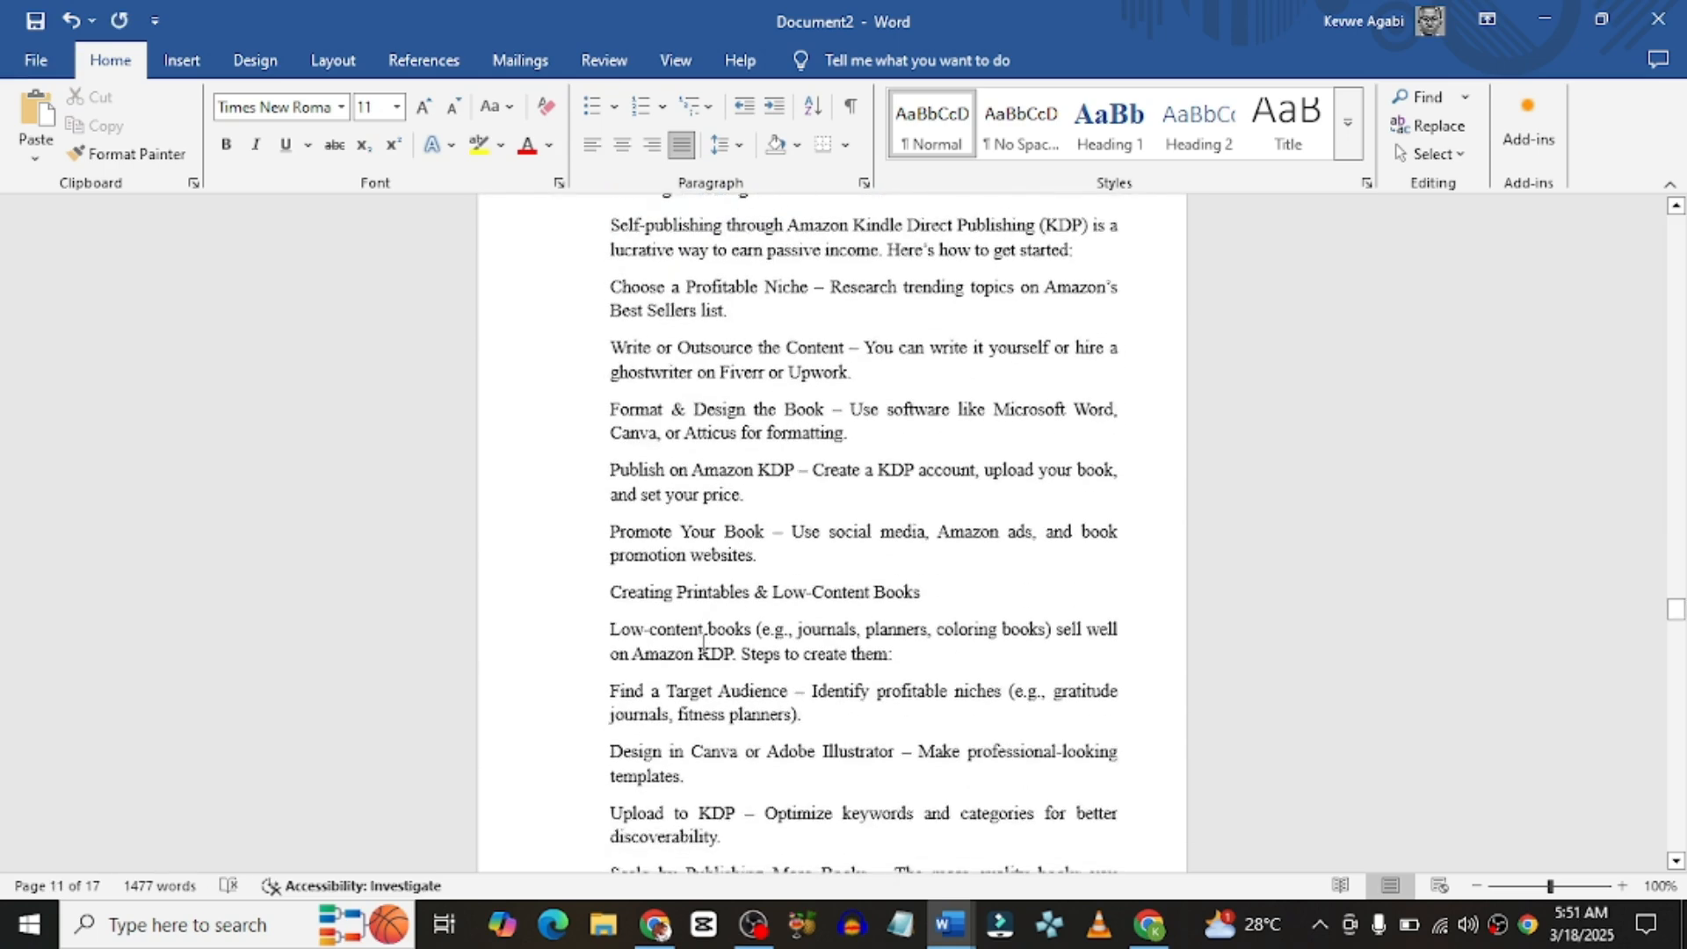
pyautogui.scroll(6, 703, 645)
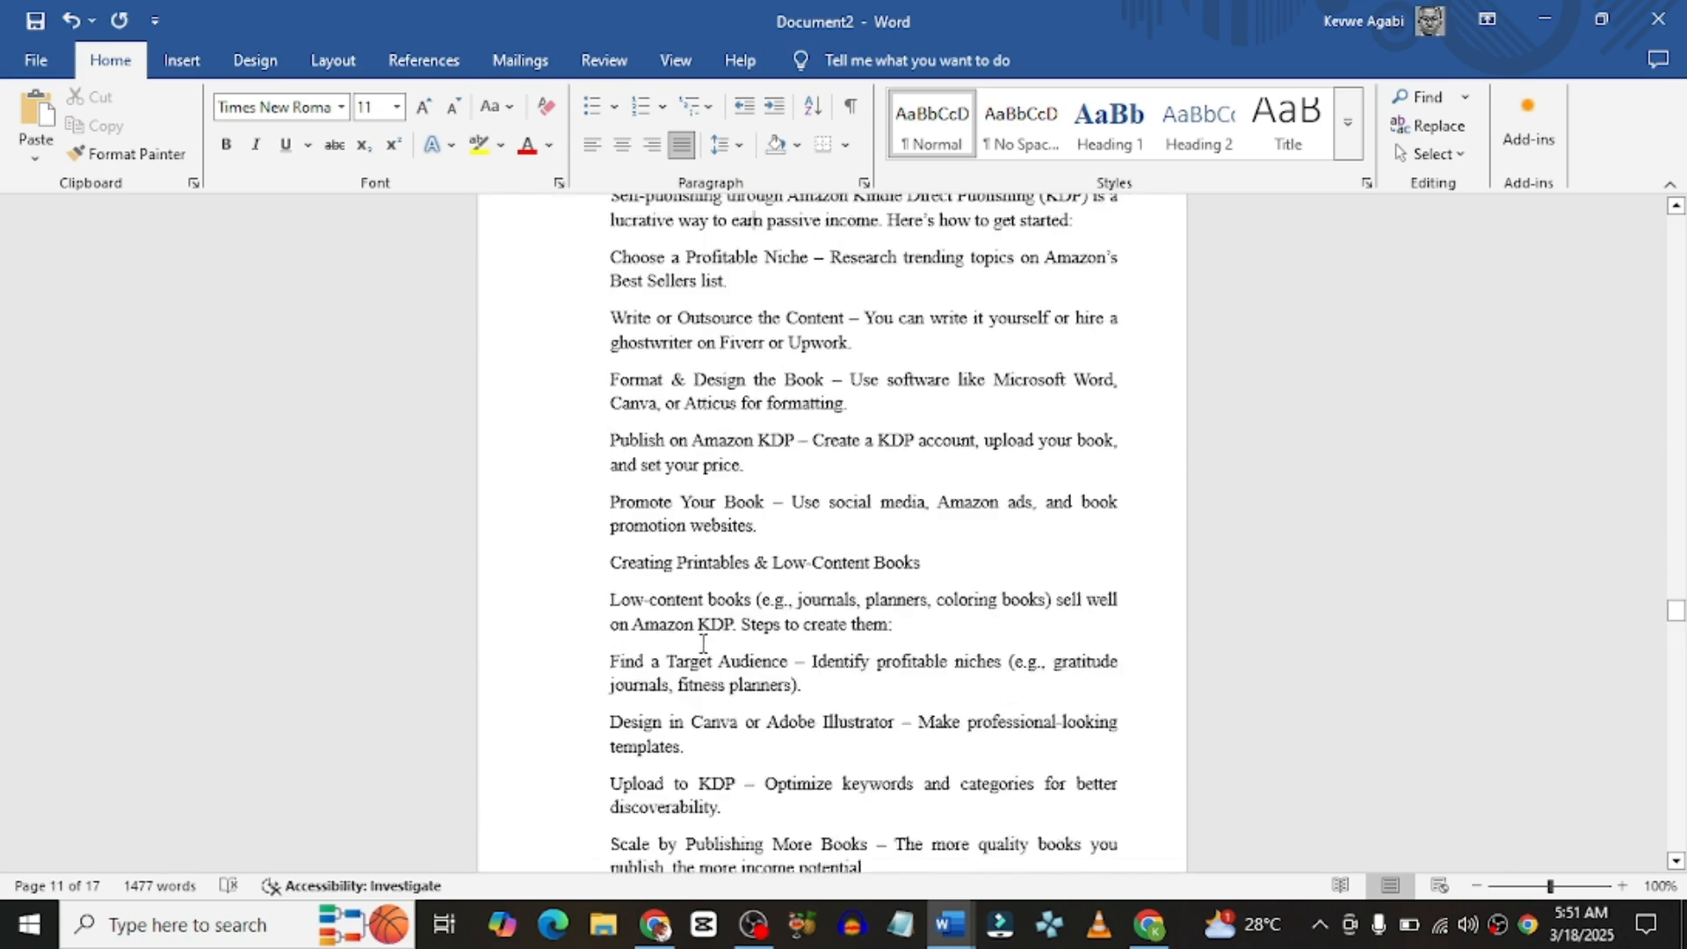
pyautogui.scroll(-6, 703, 644)
pyautogui.scroll(8, 703, 642)
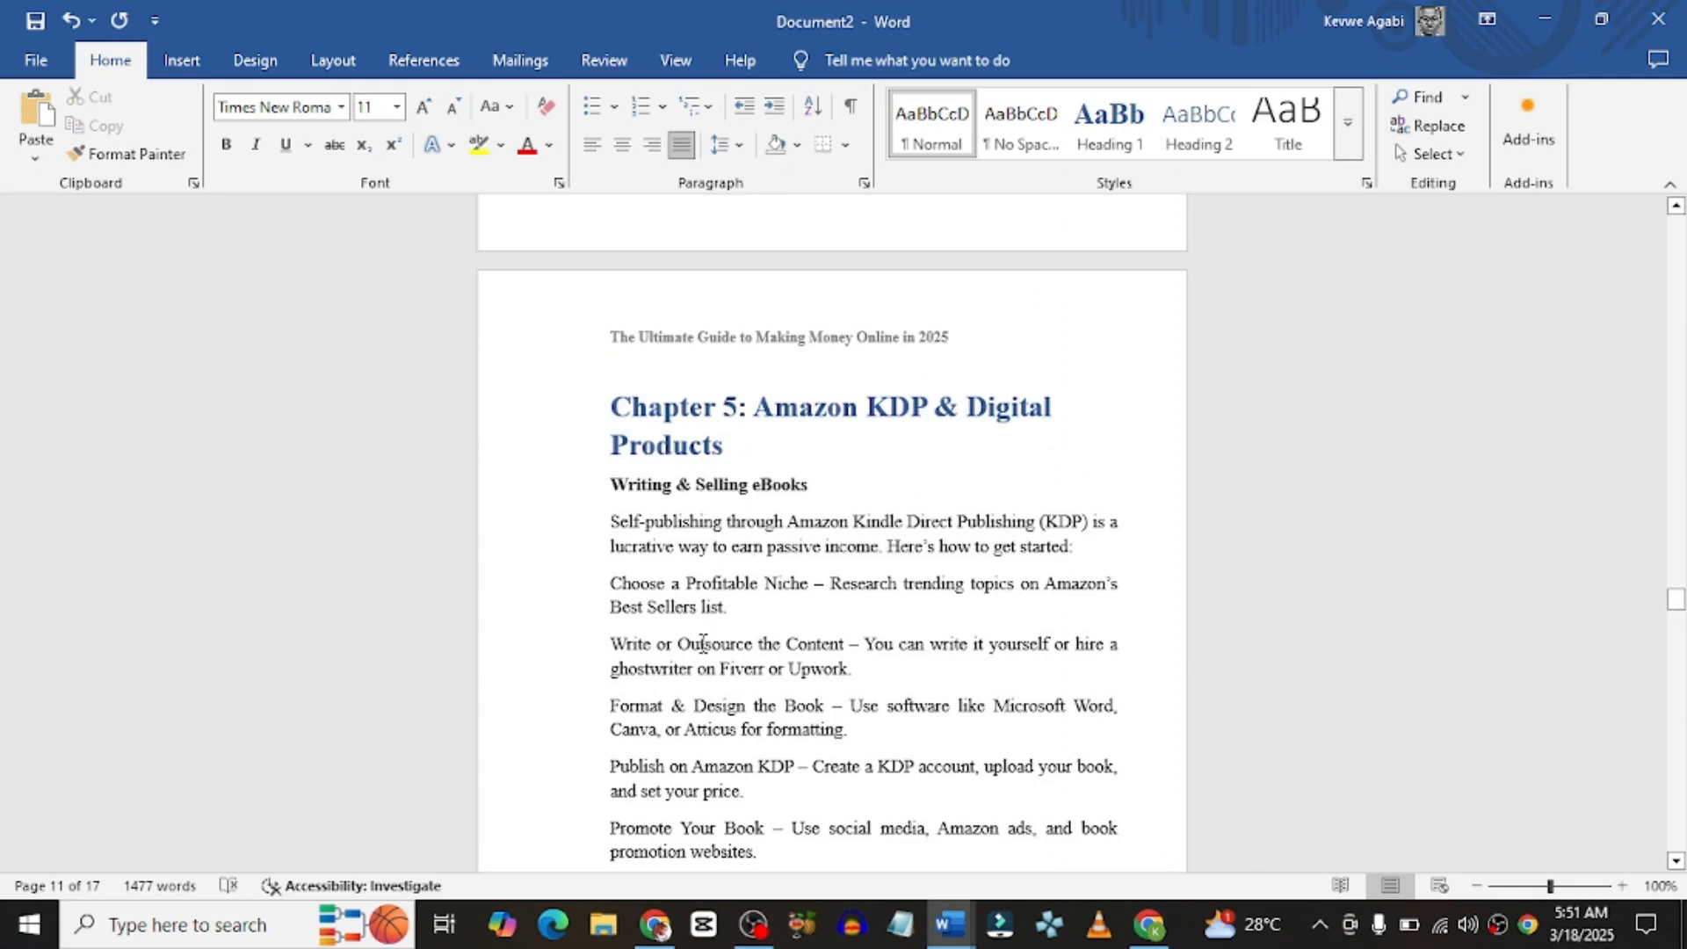
pyautogui.scroll(11, 703, 644)
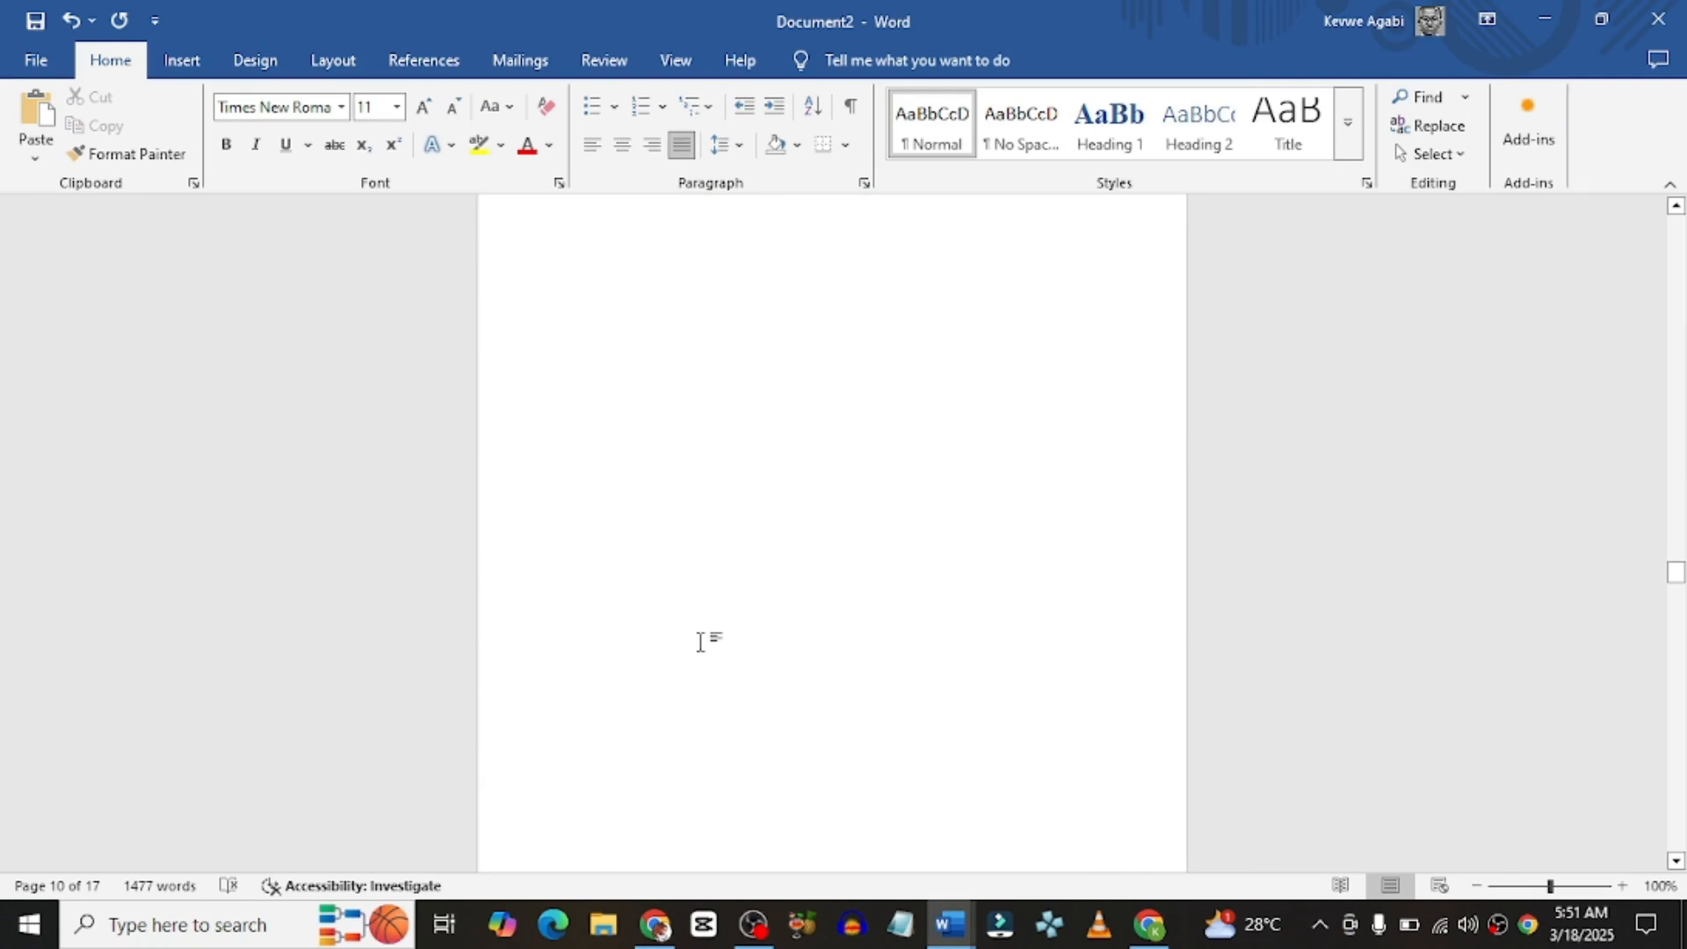
pyautogui.scroll(15, 700, 642)
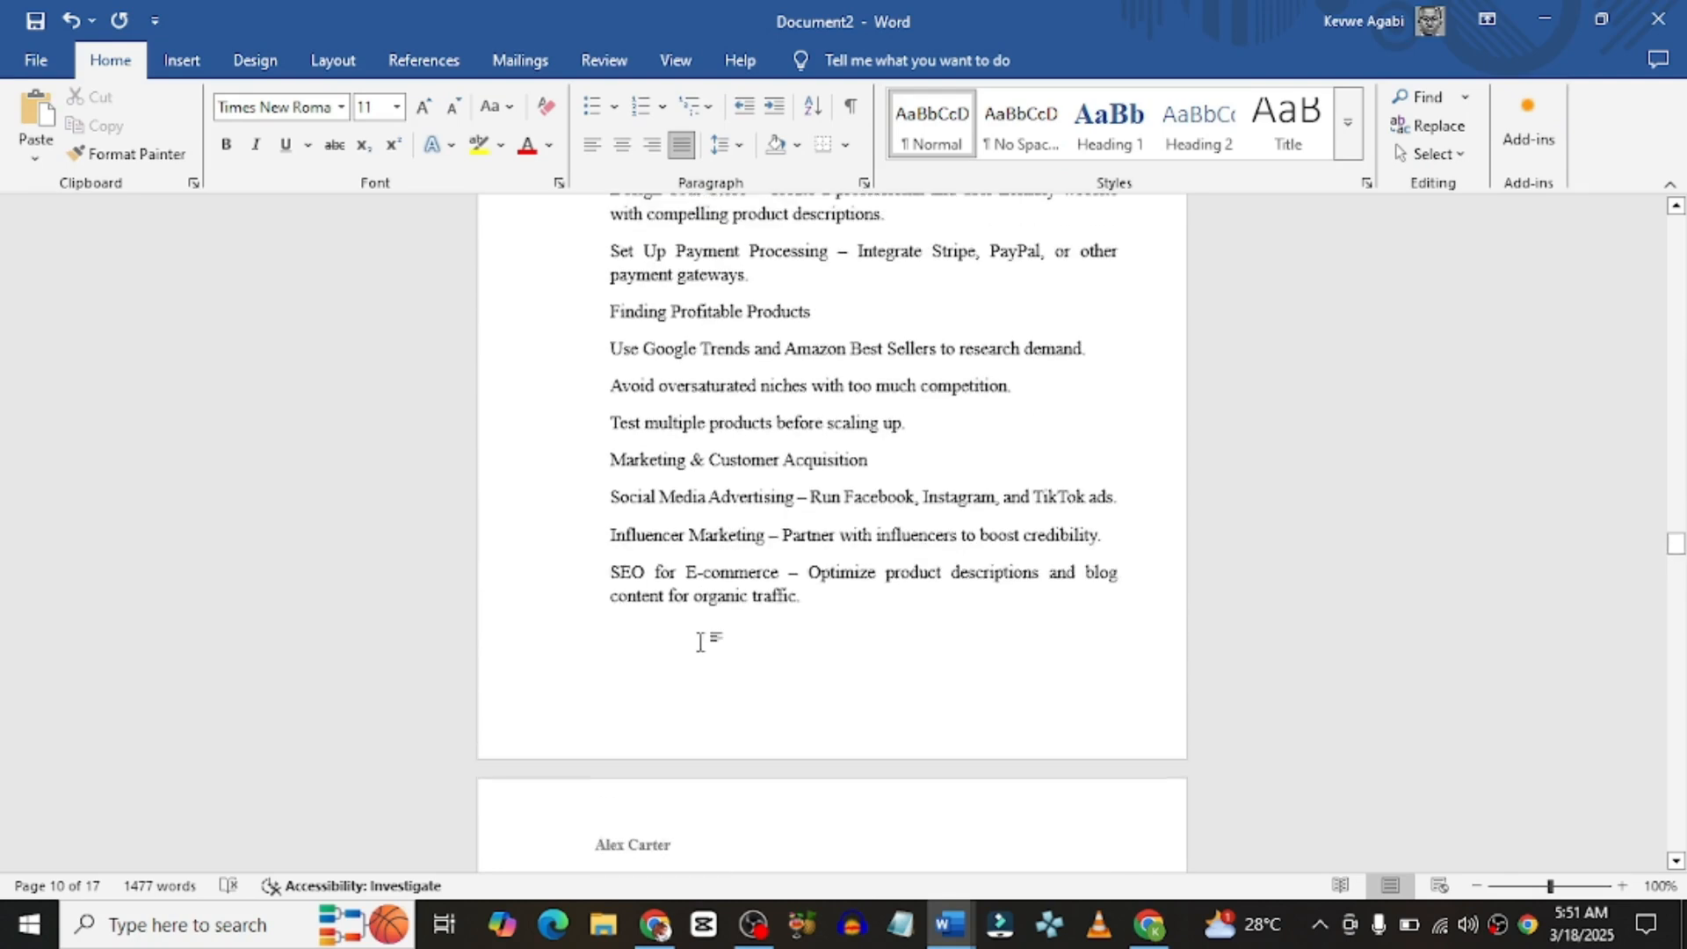
pyautogui.scroll(8, 703, 644)
pyautogui.scroll(5, 703, 644)
pyautogui.scroll(-5, 700, 641)
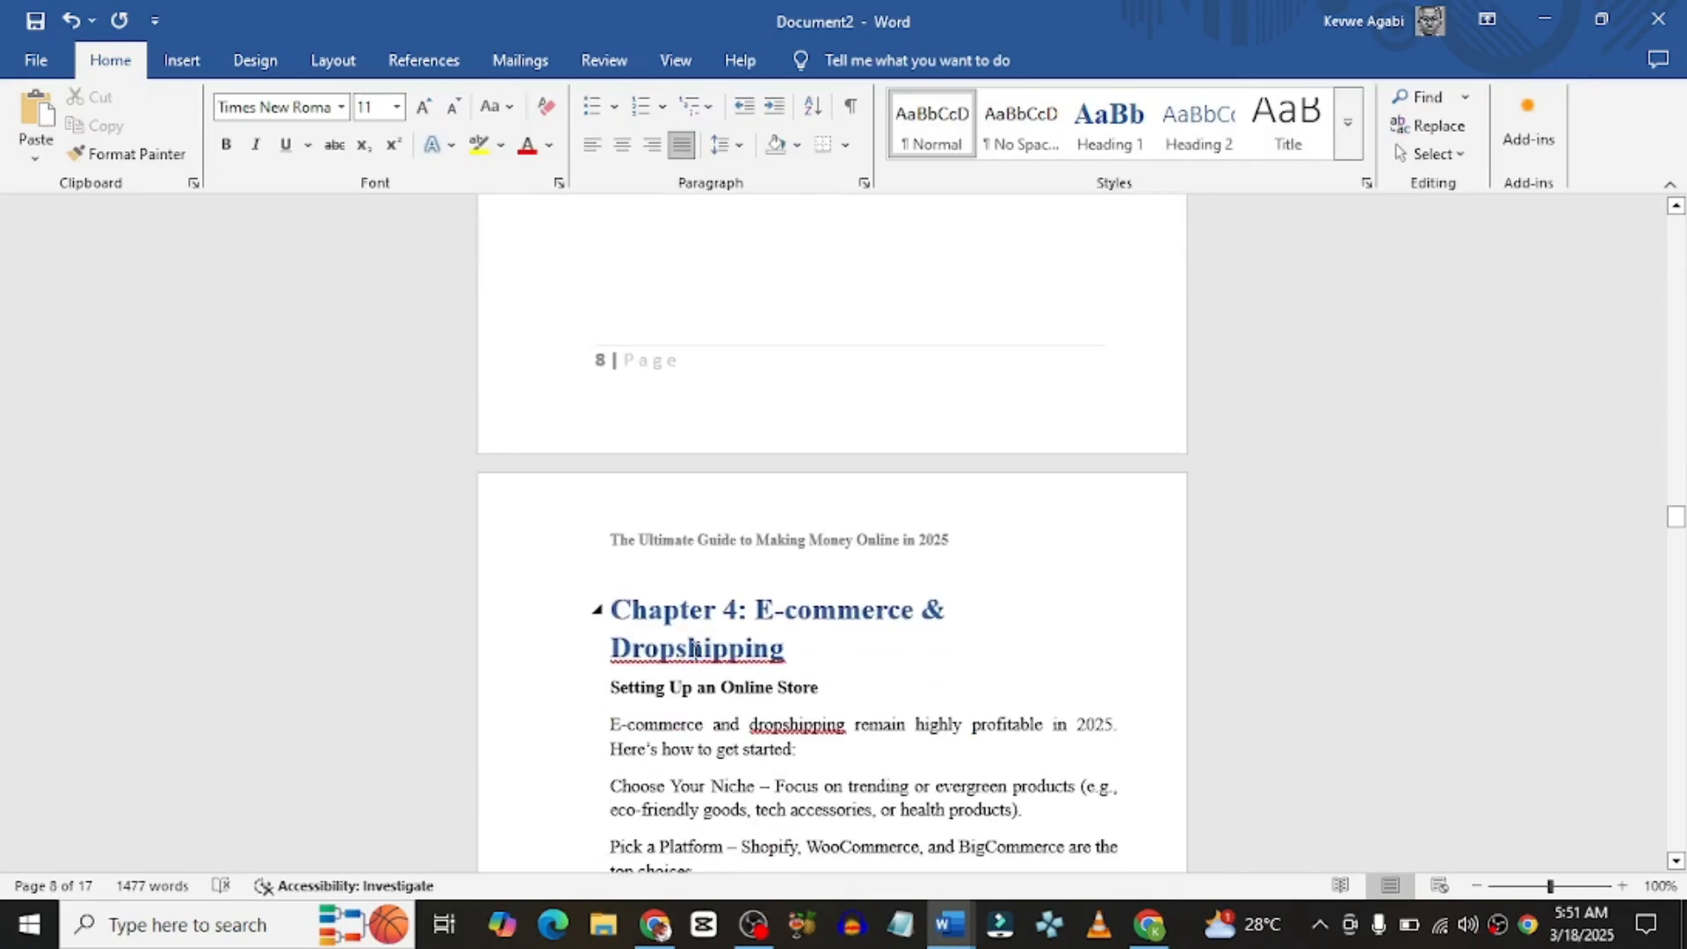
# Step: Choose Ignore All for 'Dropshipping' in the Chapter 4 heading
pyautogui.click(694, 648)
pyautogui.rightClick(694, 648)
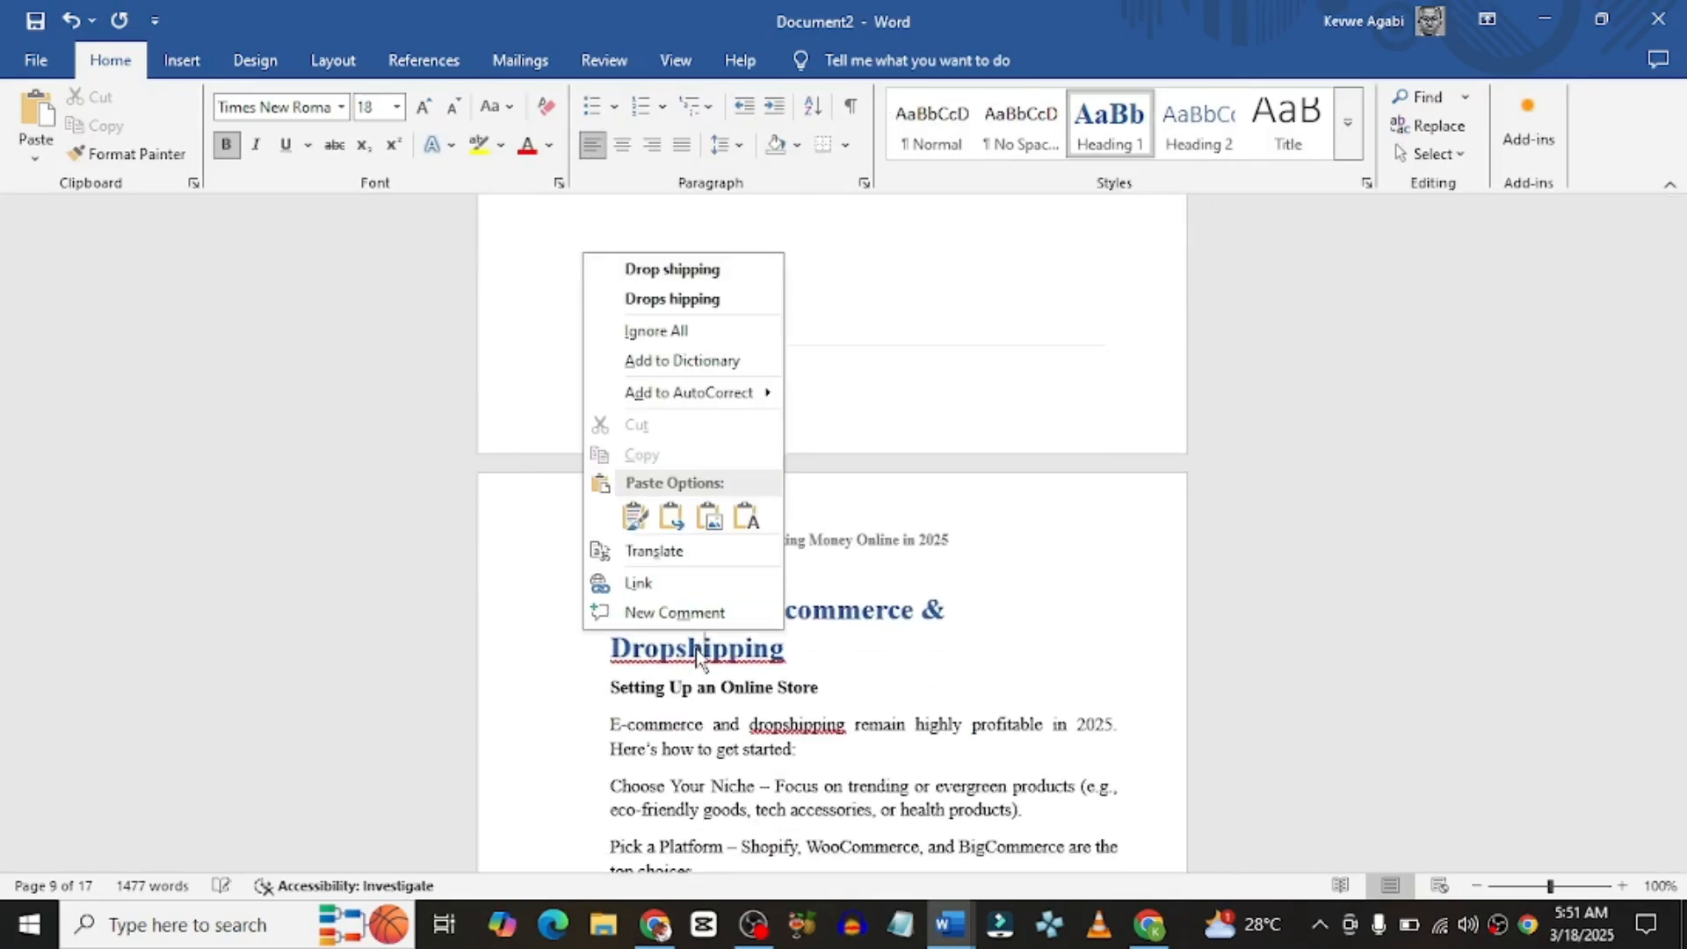
pyautogui.click(726, 326)
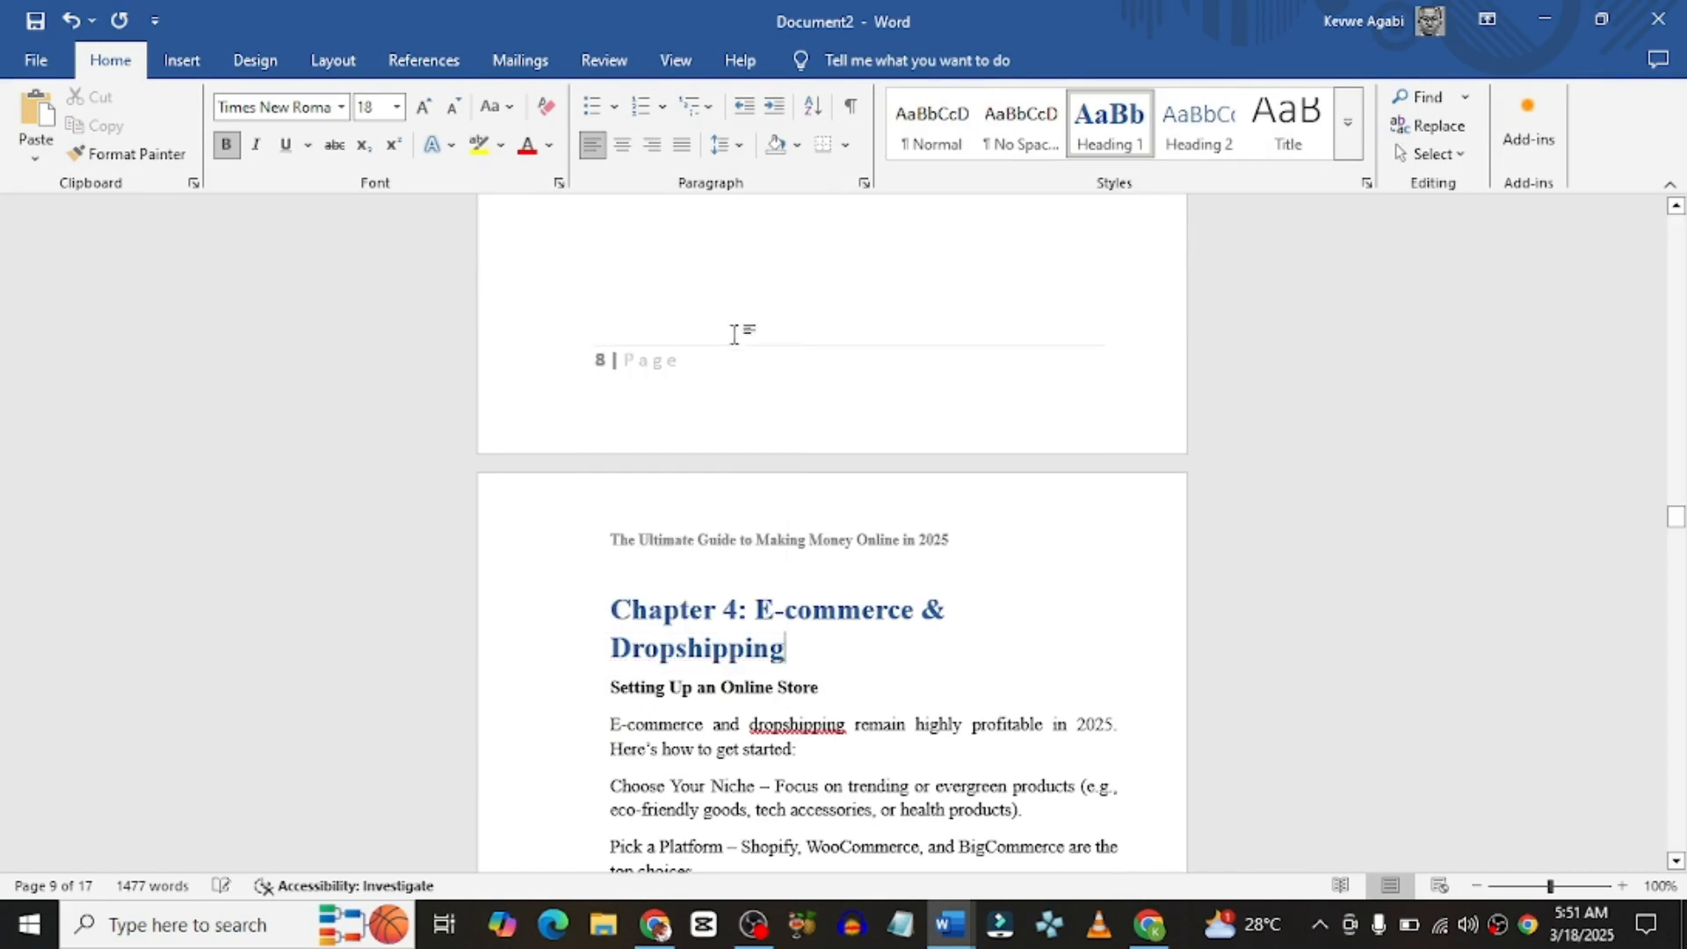